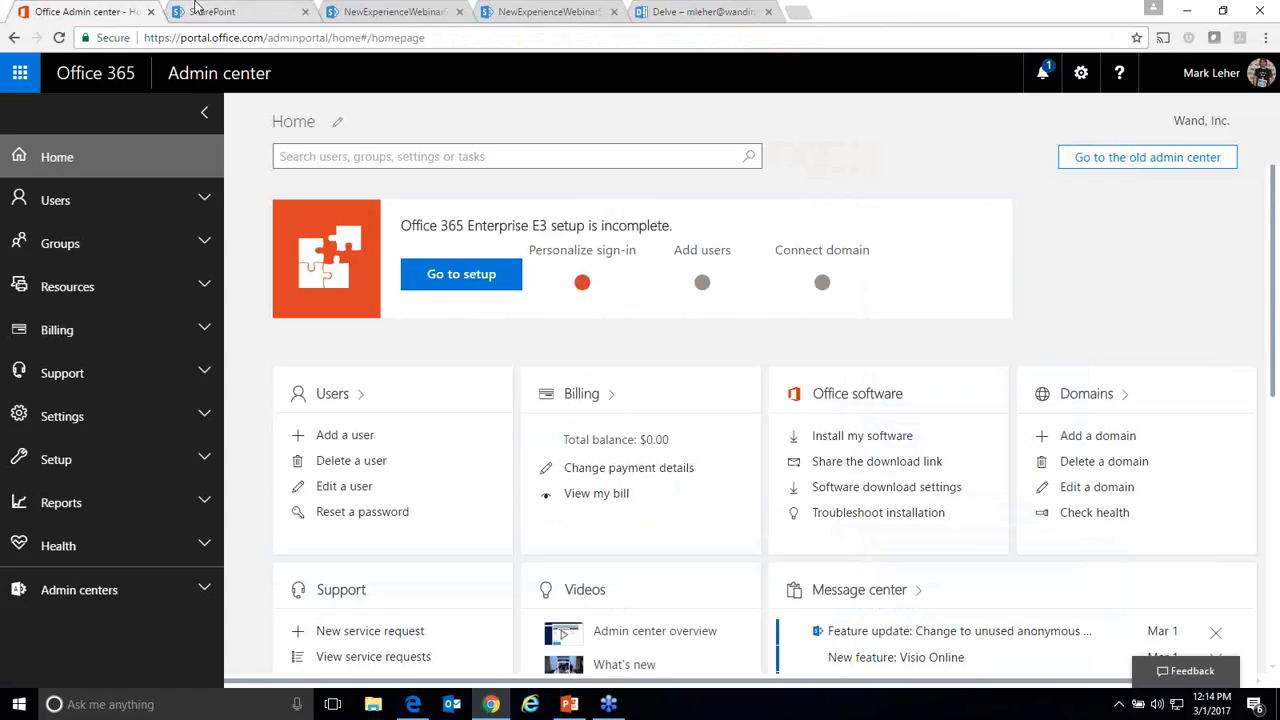
Step: Open the SharePoint admin center by way of the Office 365 Admin center
{"action": "left_click", "coordinate": [195, 11]}
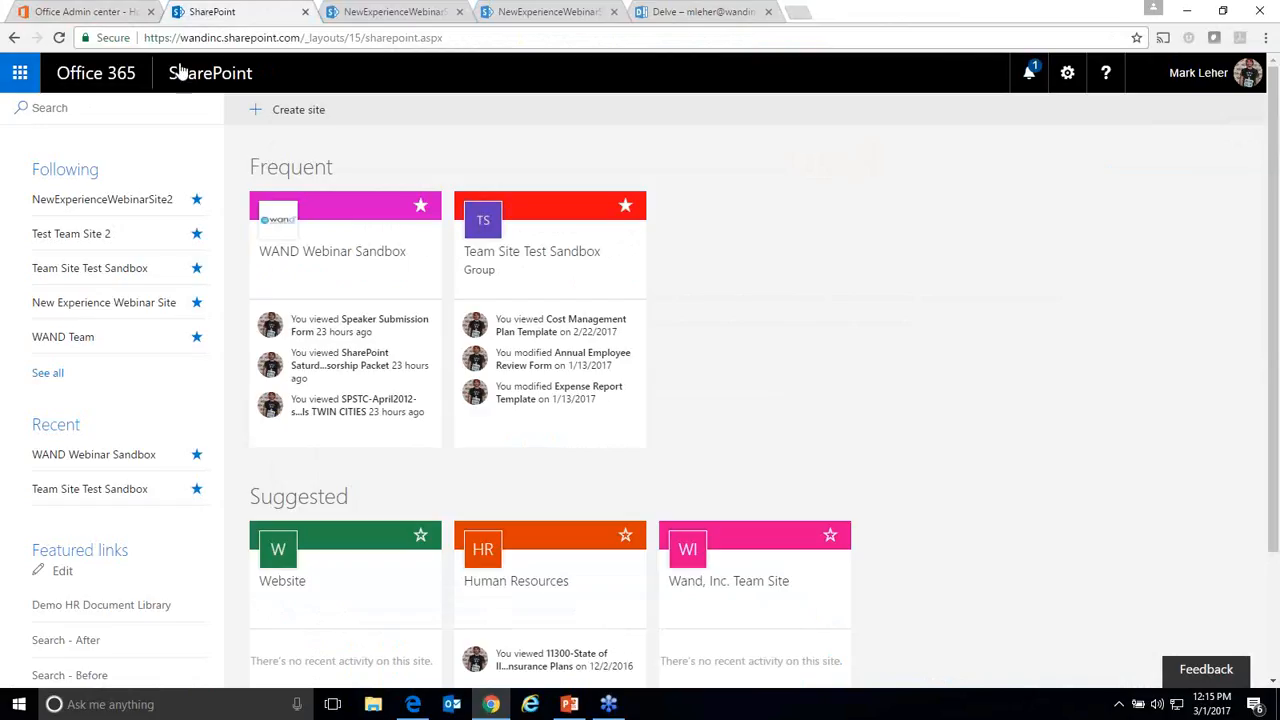
{"action": "left_click", "coordinate": [20, 73]}
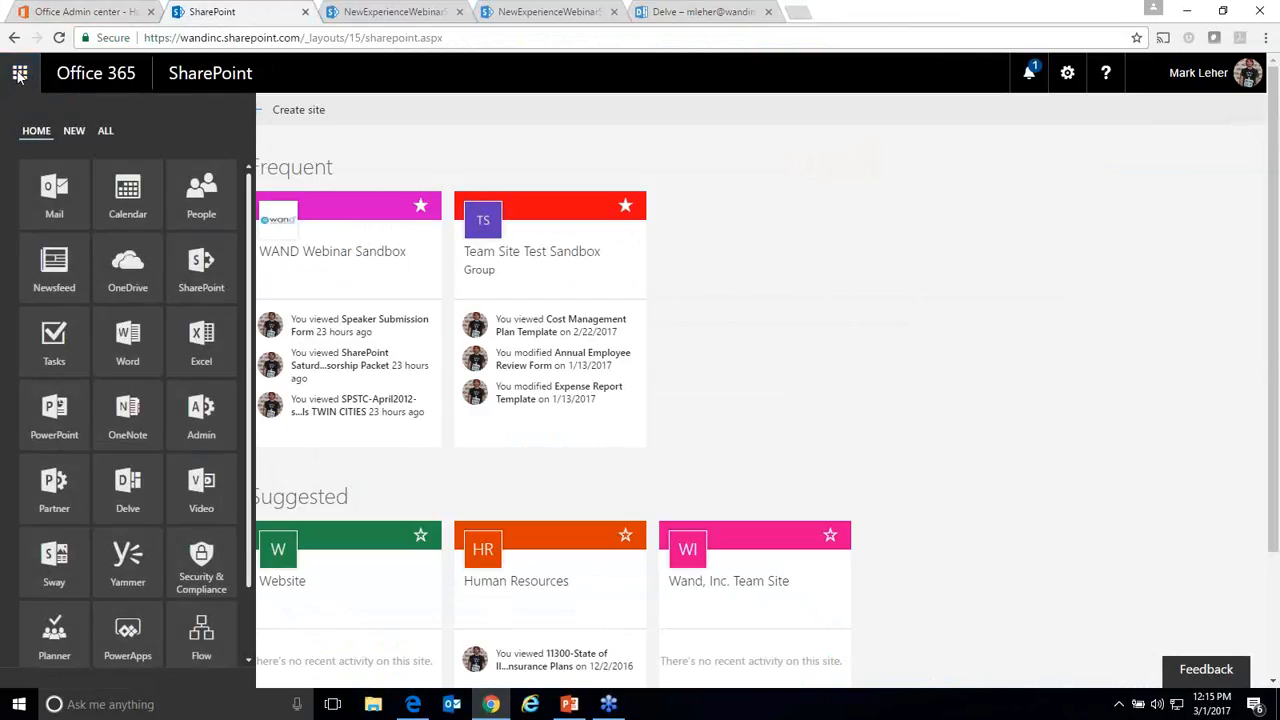
{"action": "left_click", "coordinate": [177, 420]}
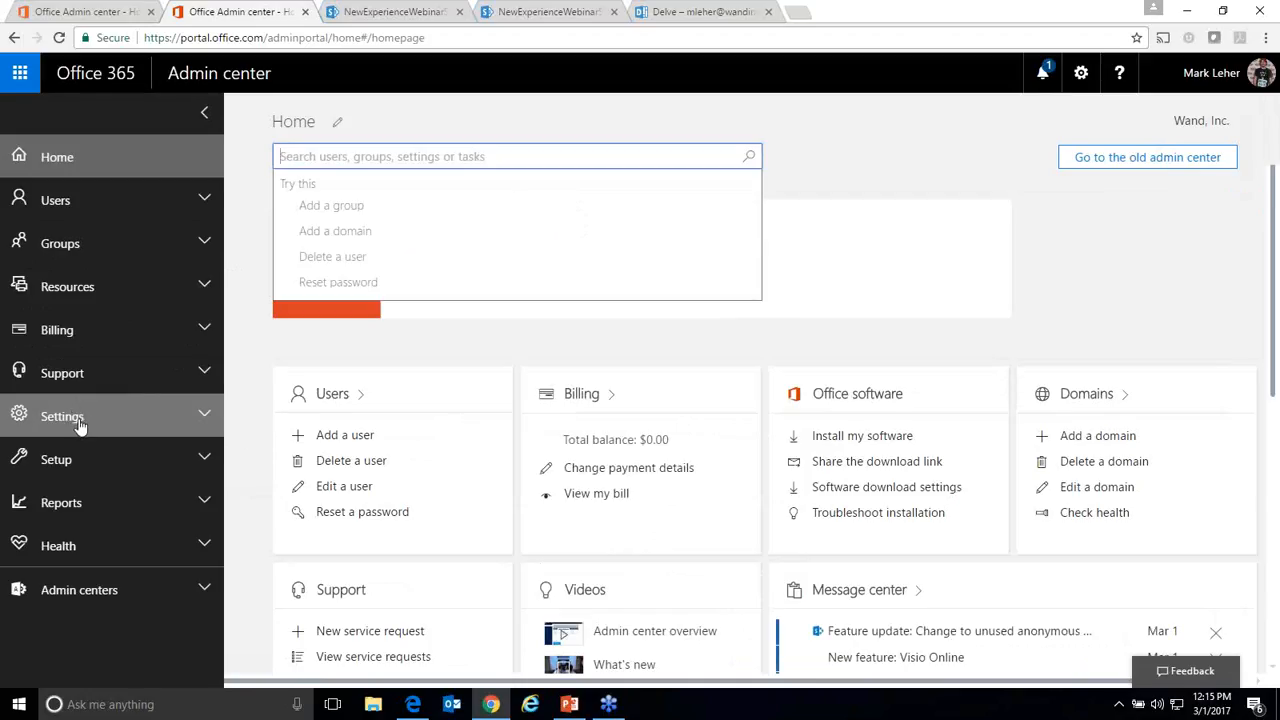
{"action": "left_click", "coordinate": [67, 591]}
{"action": "scroll", "coordinate": [137, 283], "scroll_direction": "down", "scroll_amount": 3}
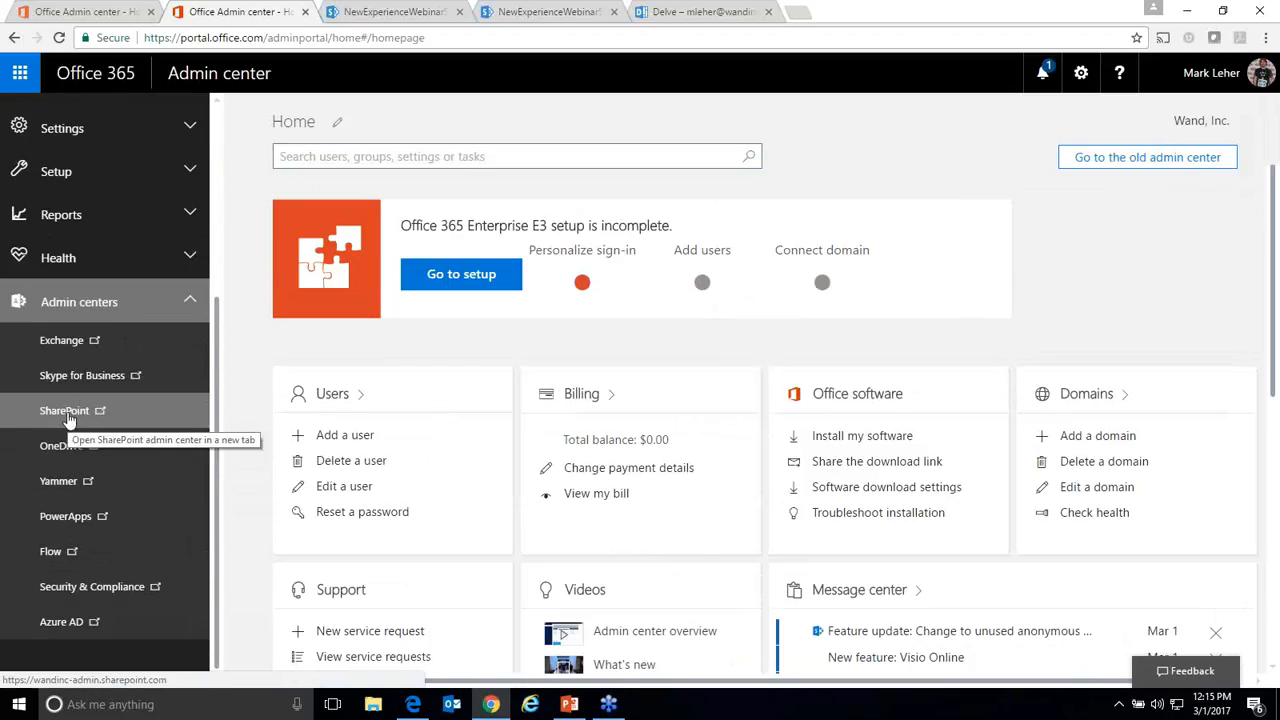
{"action": "left_click", "coordinate": [67, 412]}
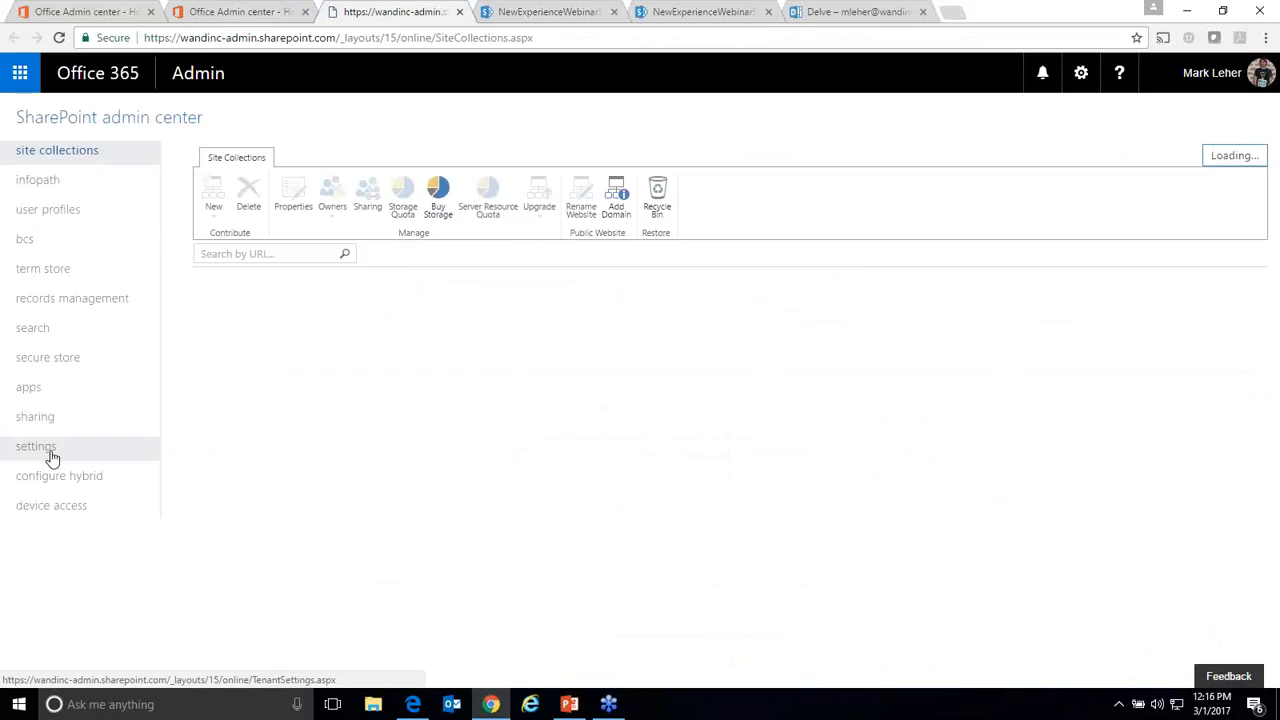
Step: Open the SharePoint admin center settings and highlight the title and description of the SharePoint Lists and Libraries experience option
{"action": "left_click", "coordinate": [54, 457]}
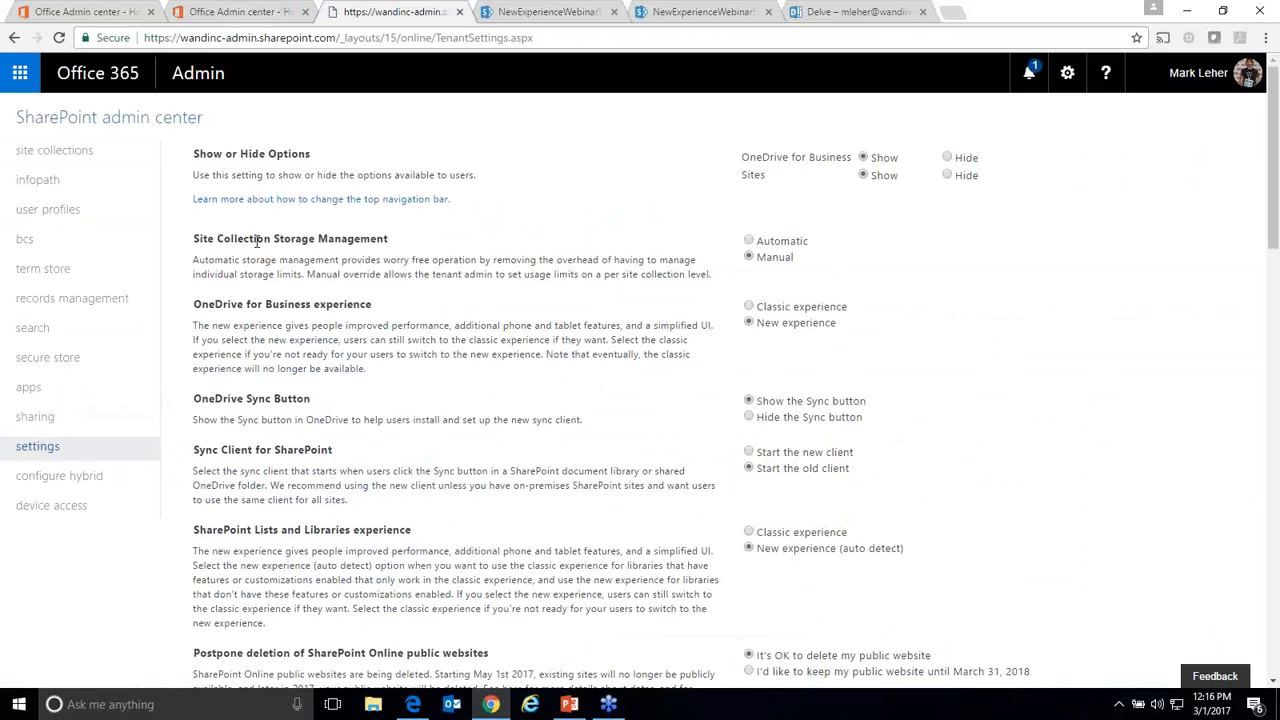
{"action": "scroll", "coordinate": [452, 289], "scroll_direction": "down", "scroll_amount": 1}
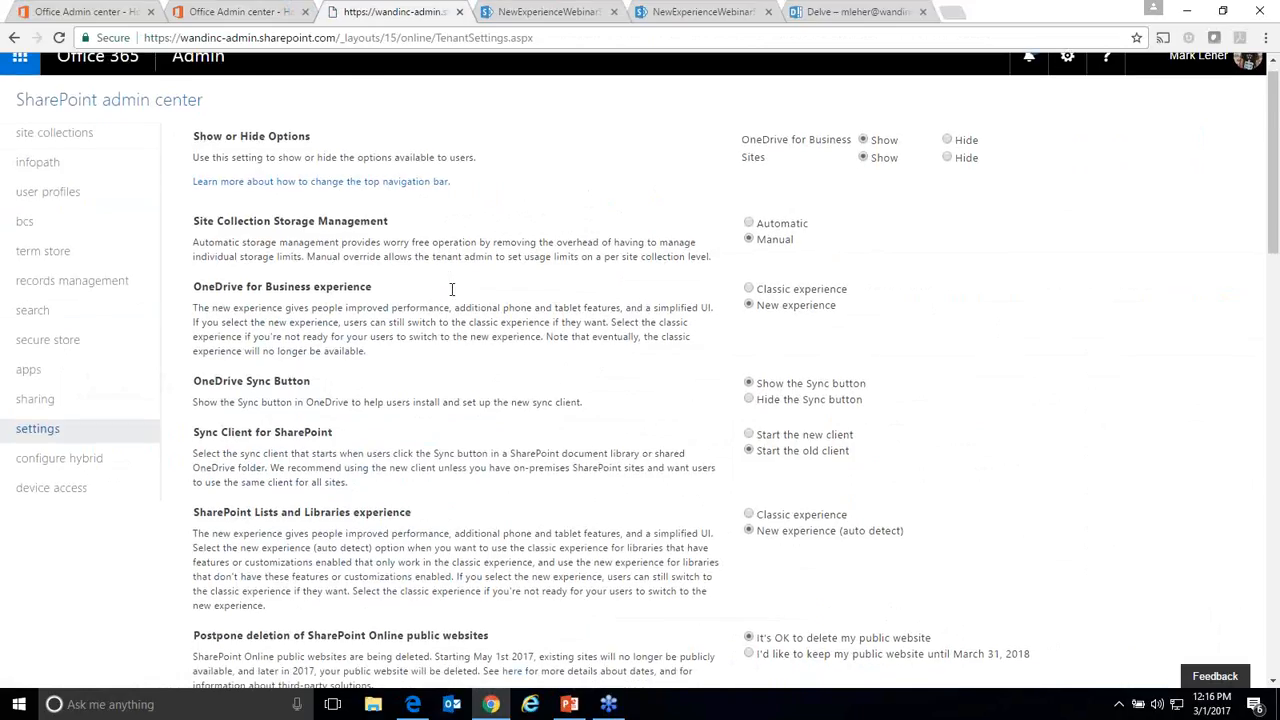
{"action": "scroll", "coordinate": [452, 289], "scroll_direction": "down", "scroll_amount": 2}
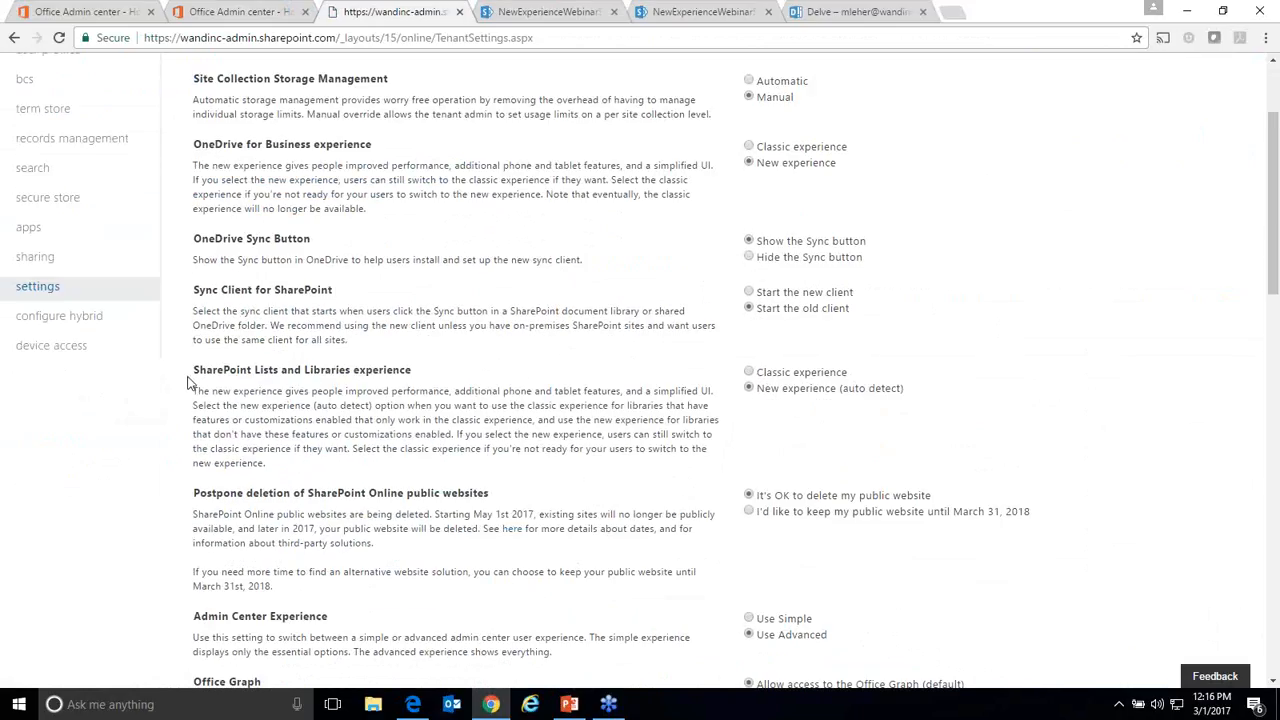
{"action": "left_click_drag", "start_coordinate": [197, 371], "coordinate": [220, 370]}
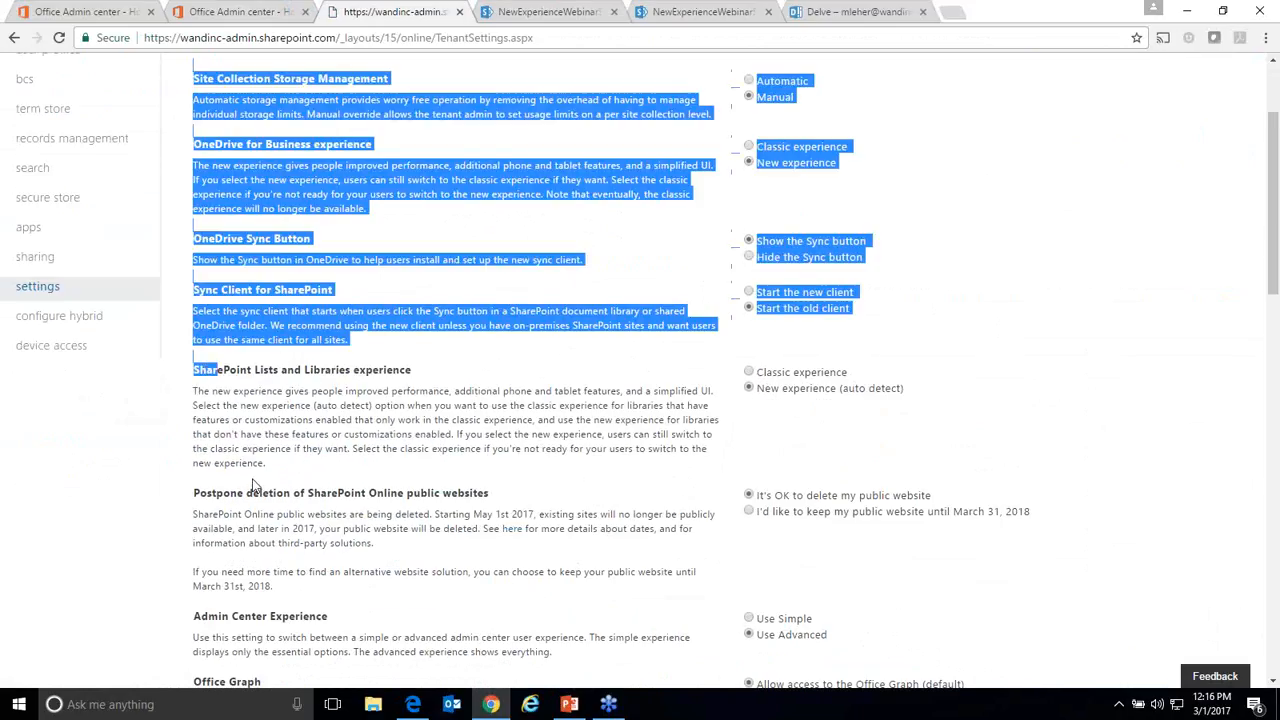
{"action": "left_click_drag", "start_coordinate": [286, 470], "coordinate": [195, 376]}
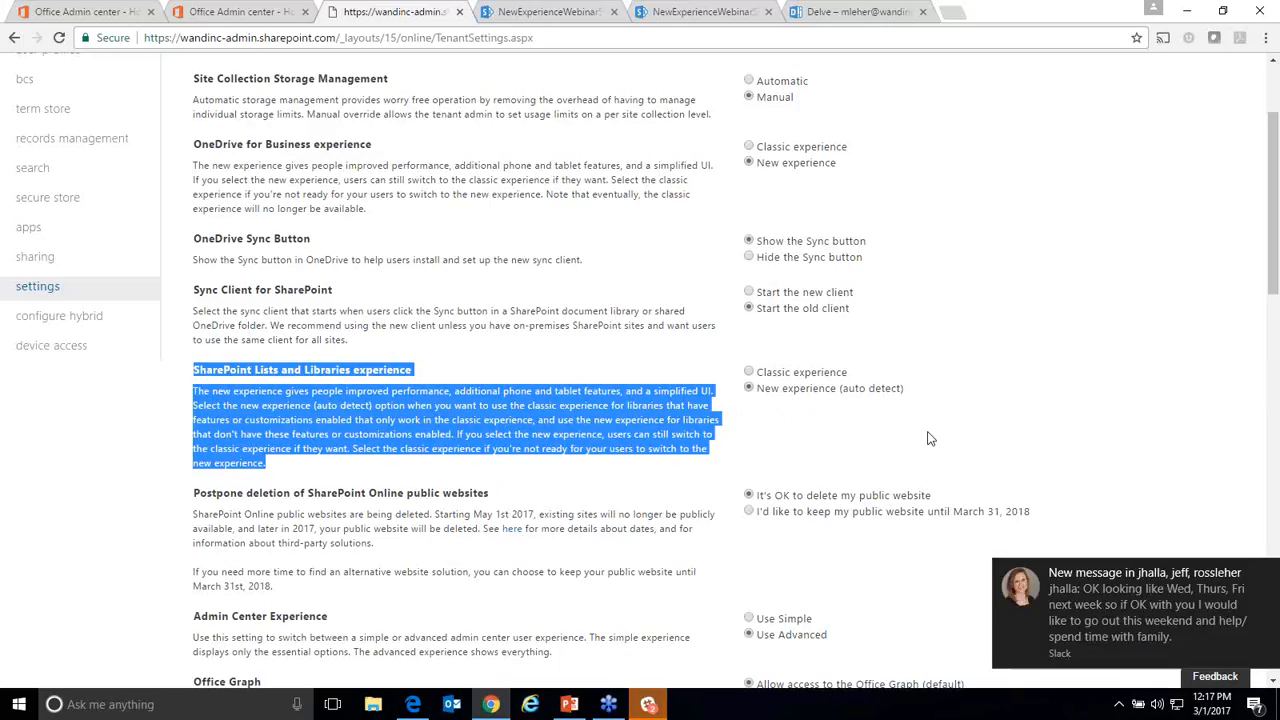
Step: Dismiss the Slack message notification and close Slack
{"action": "left_click", "coordinate": [1265, 578]}
{"action": "left_click", "coordinate": [648, 704]}
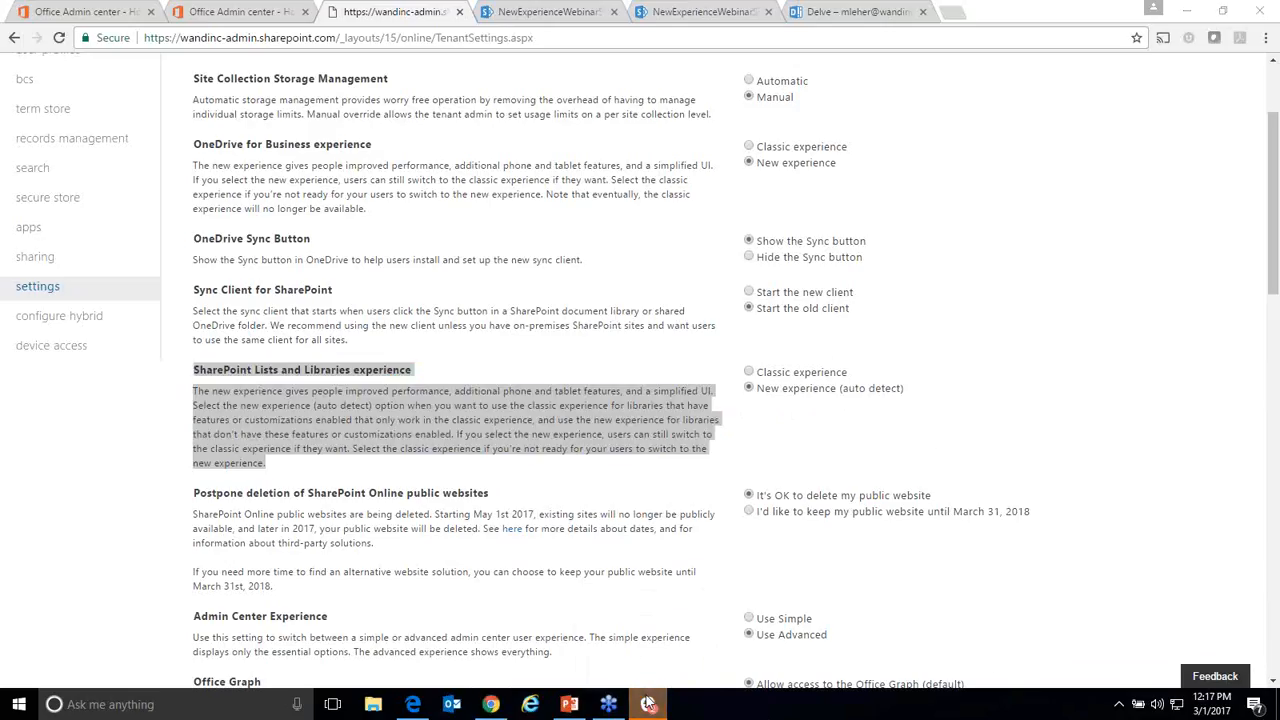
{"action": "right_click", "coordinate": [648, 704]}
{"action": "left_click", "coordinate": [600, 669]}
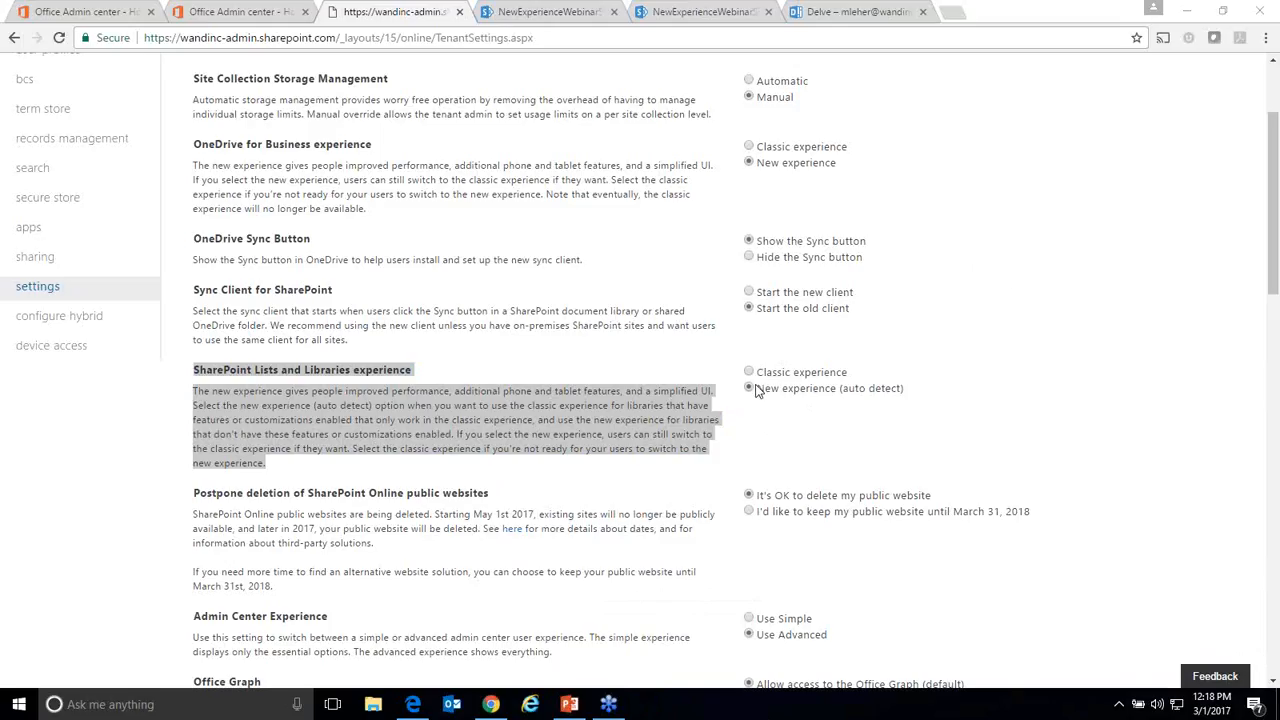
Step: Switch to the Project Management library of NewExperienceWebinarSite2 and open the advanced settings in its library settings
{"action": "left_click", "coordinate": [573, 12]}
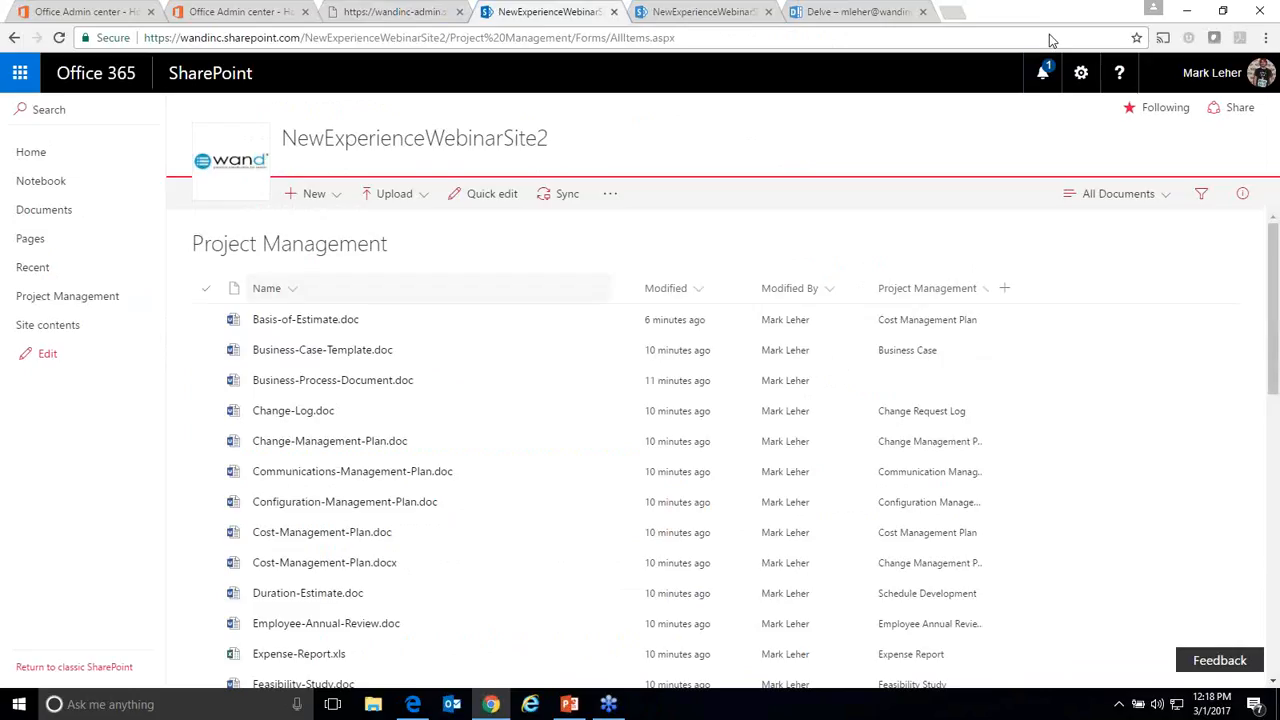
{"action": "scroll", "coordinate": [375, 362], "scroll_direction": "down", "scroll_amount": 2}
{"action": "scroll", "coordinate": [375, 362], "scroll_direction": "up", "scroll_amount": 2}
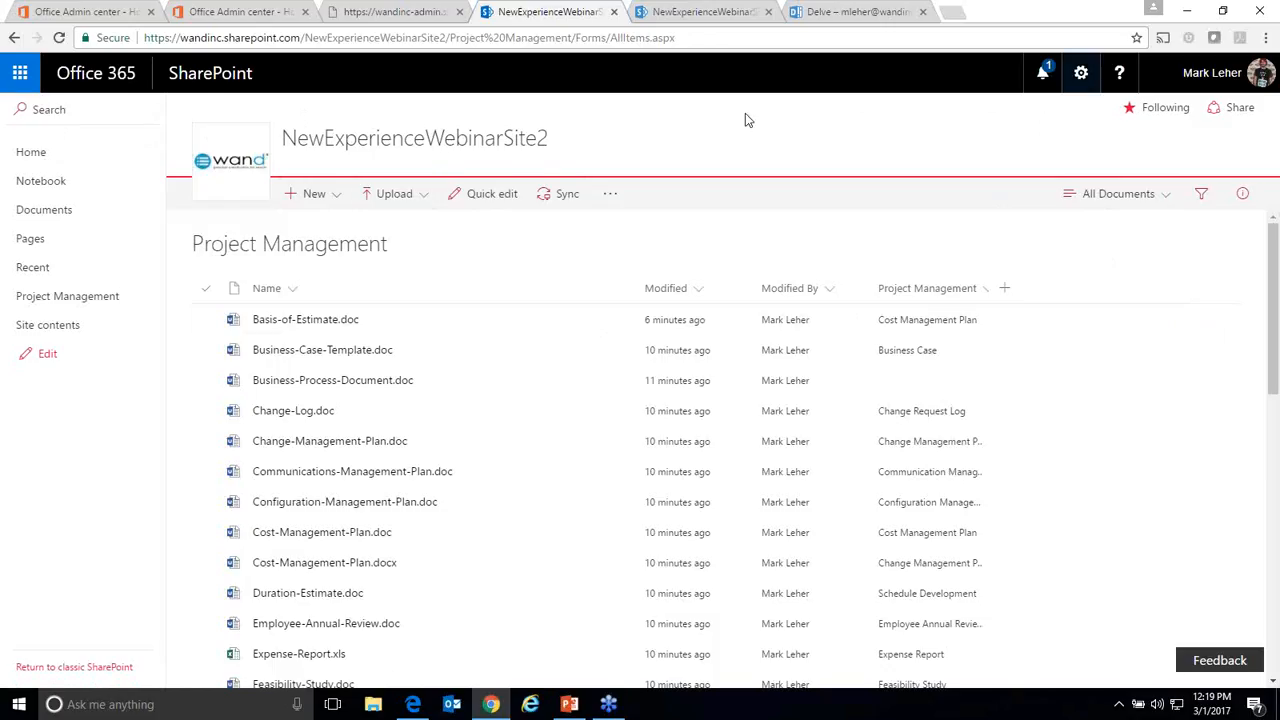
{"action": "left_click", "coordinate": [1084, 80]}
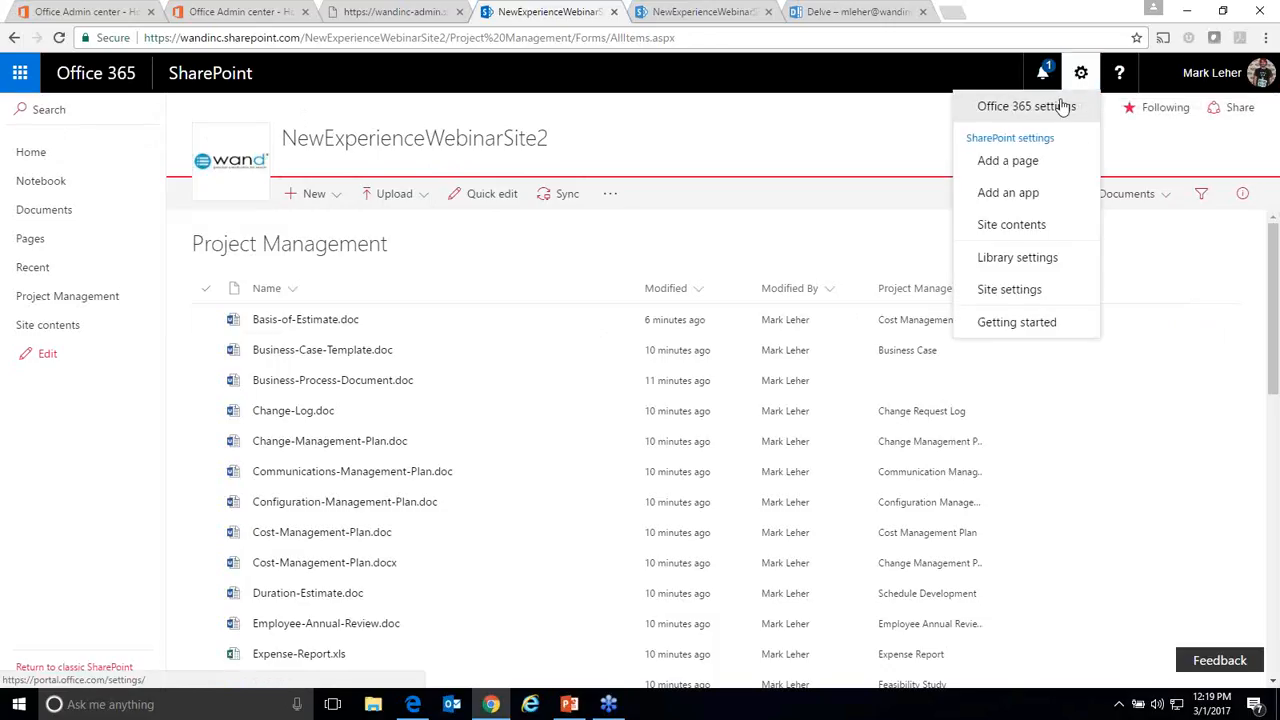
{"action": "left_click", "coordinate": [1040, 258]}
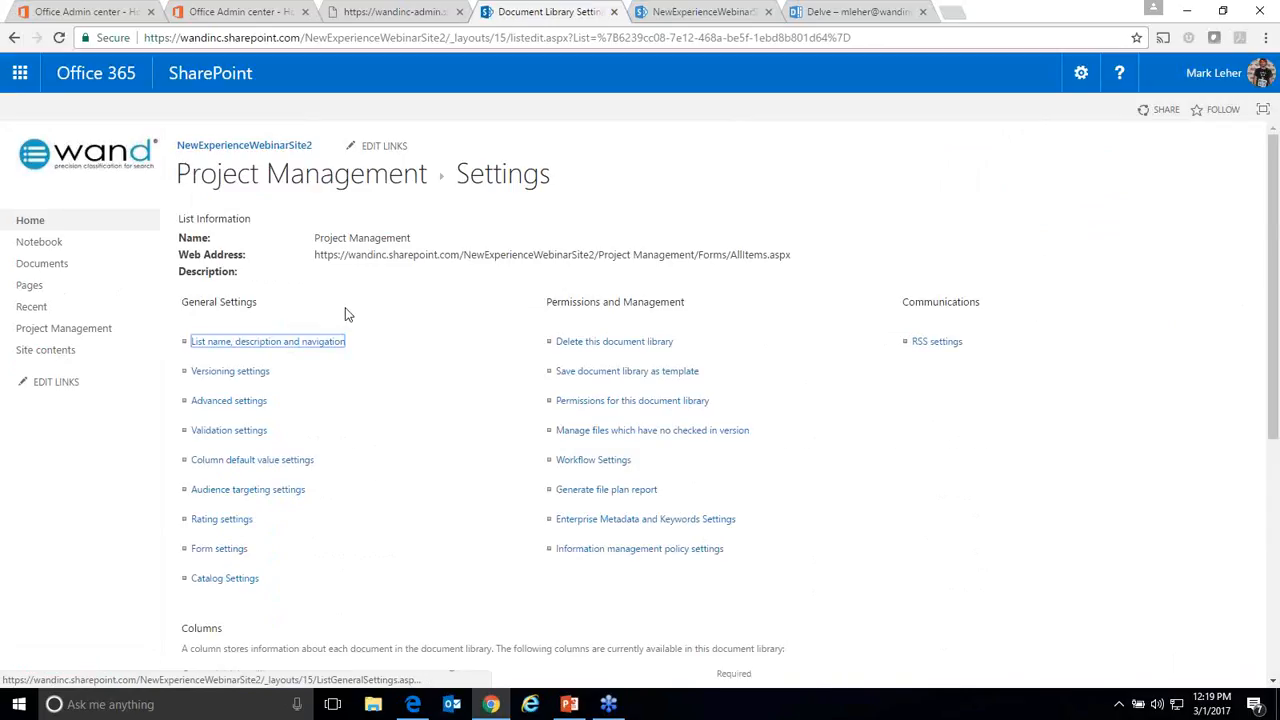
{"action": "scroll", "coordinate": [228, 285], "scroll_direction": "down", "scroll_amount": 3}
{"action": "scroll", "coordinate": [296, 577], "scroll_direction": "down", "scroll_amount": 2}
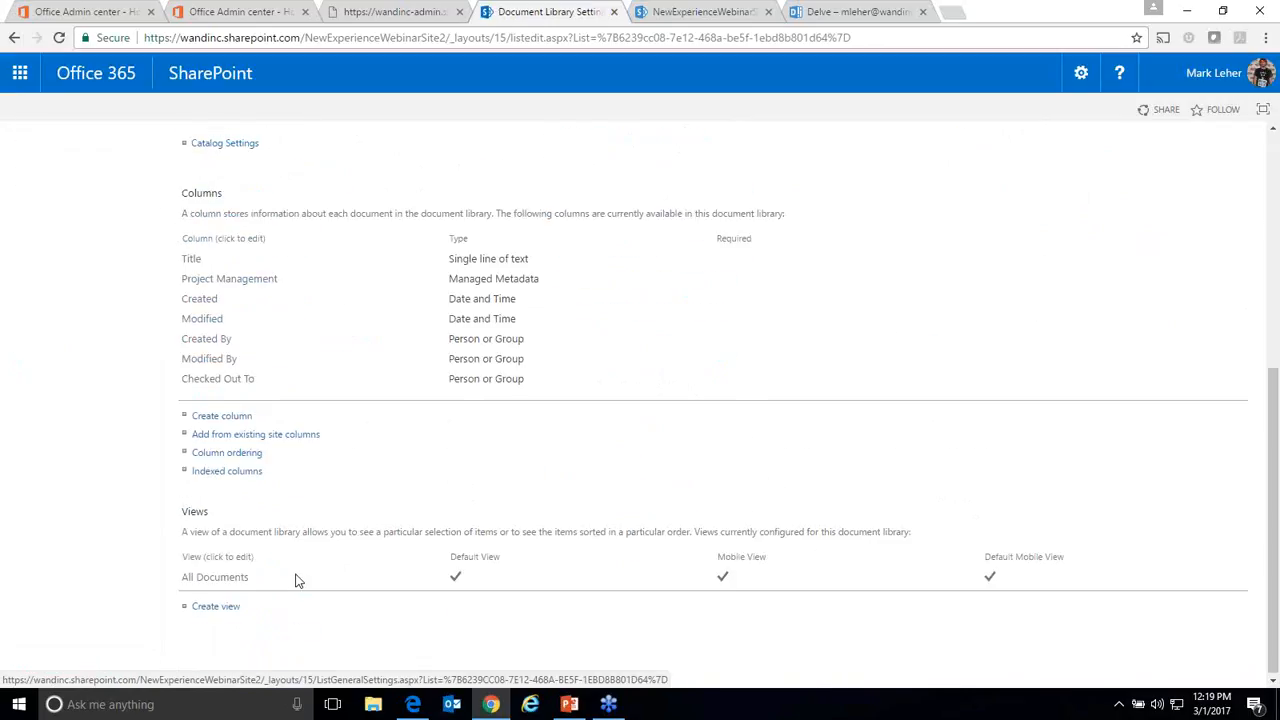
{"action": "scroll", "coordinate": [294, 580], "scroll_direction": "up", "scroll_amount": 3}
{"action": "scroll", "coordinate": [262, 272], "scroll_direction": "up", "scroll_amount": 1}
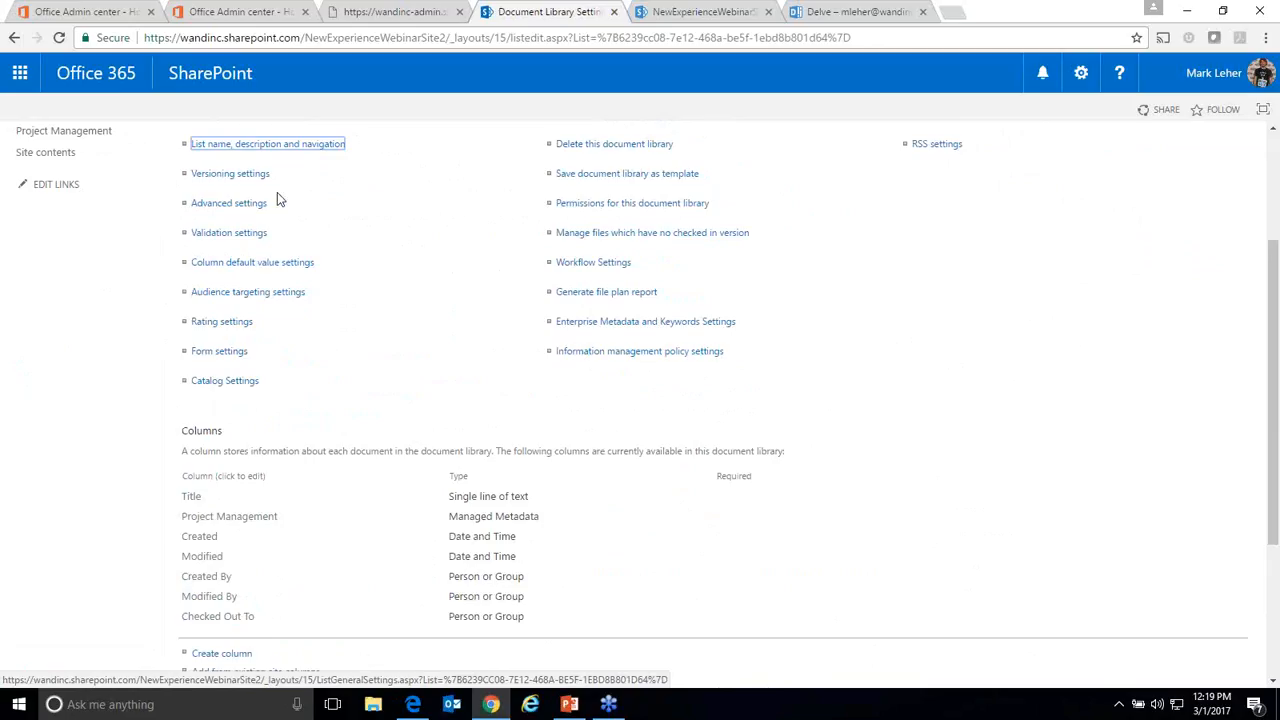
{"action": "left_click", "coordinate": [248, 287]}
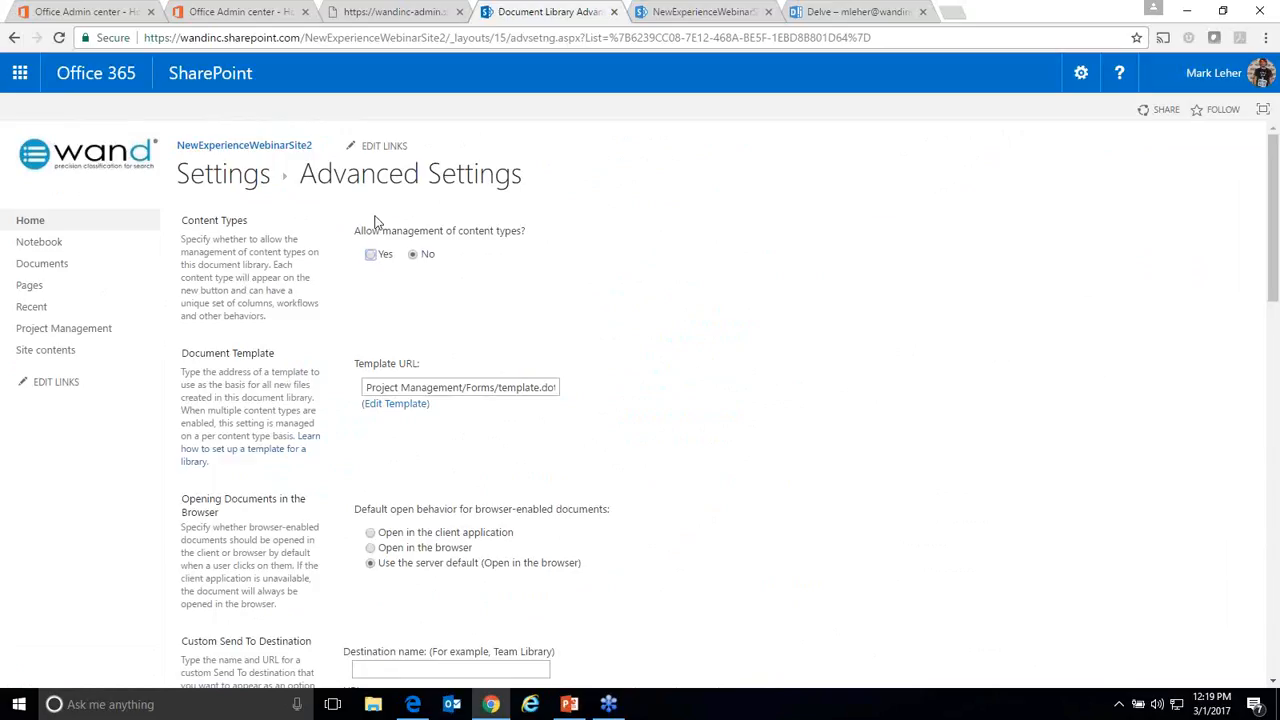
Step: Set the library's List experience to Classic experience and save the advanced settings
{"action": "scroll", "coordinate": [380, 218], "scroll_direction": "down", "scroll_amount": 7}
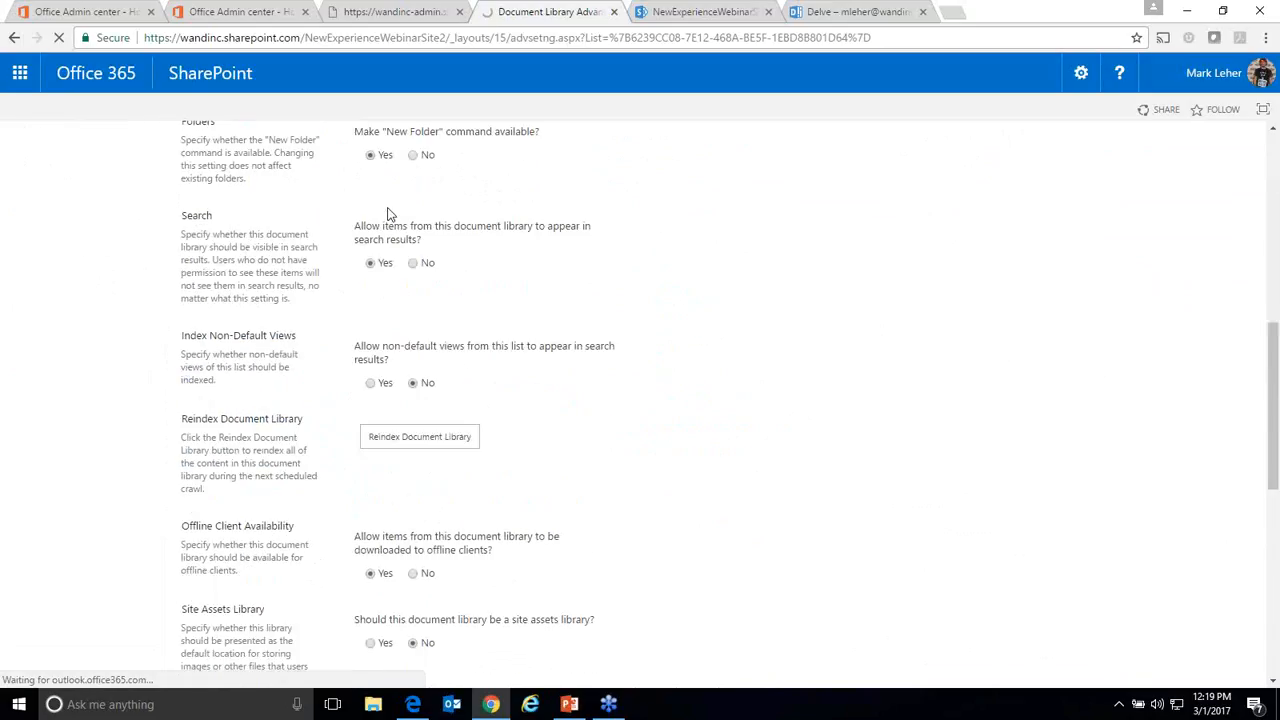
{"action": "scroll", "coordinate": [390, 214], "scroll_direction": "down", "scroll_amount": 7}
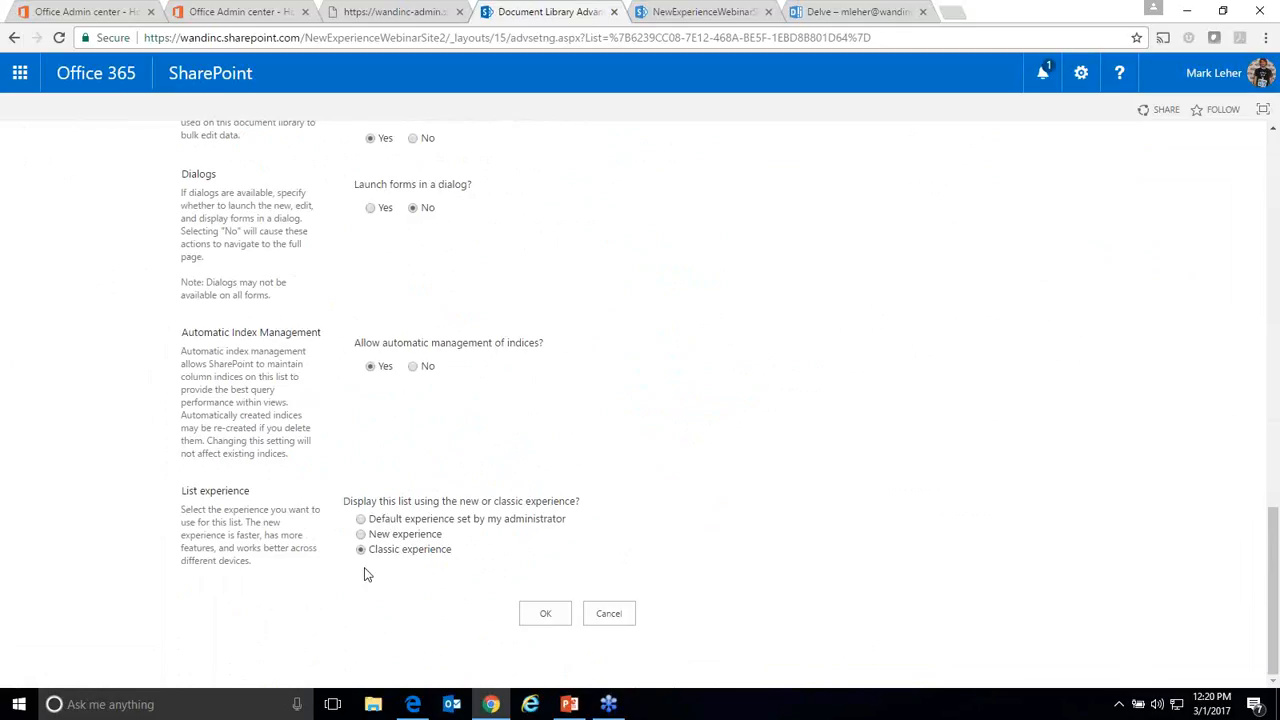
{"action": "left_click", "coordinate": [532, 613]}
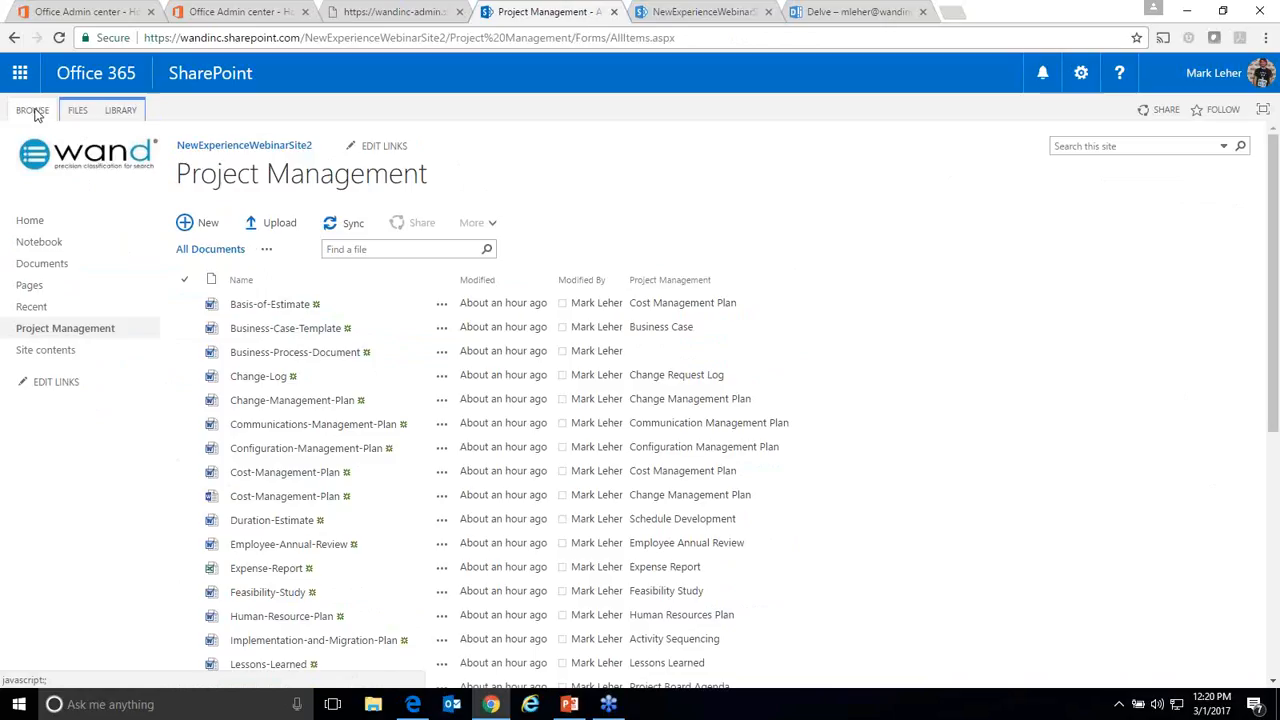
Step: Reopen the Project Management library's advanced settings, set its List experience to New experience and save
{"action": "left_click", "coordinate": [75, 111]}
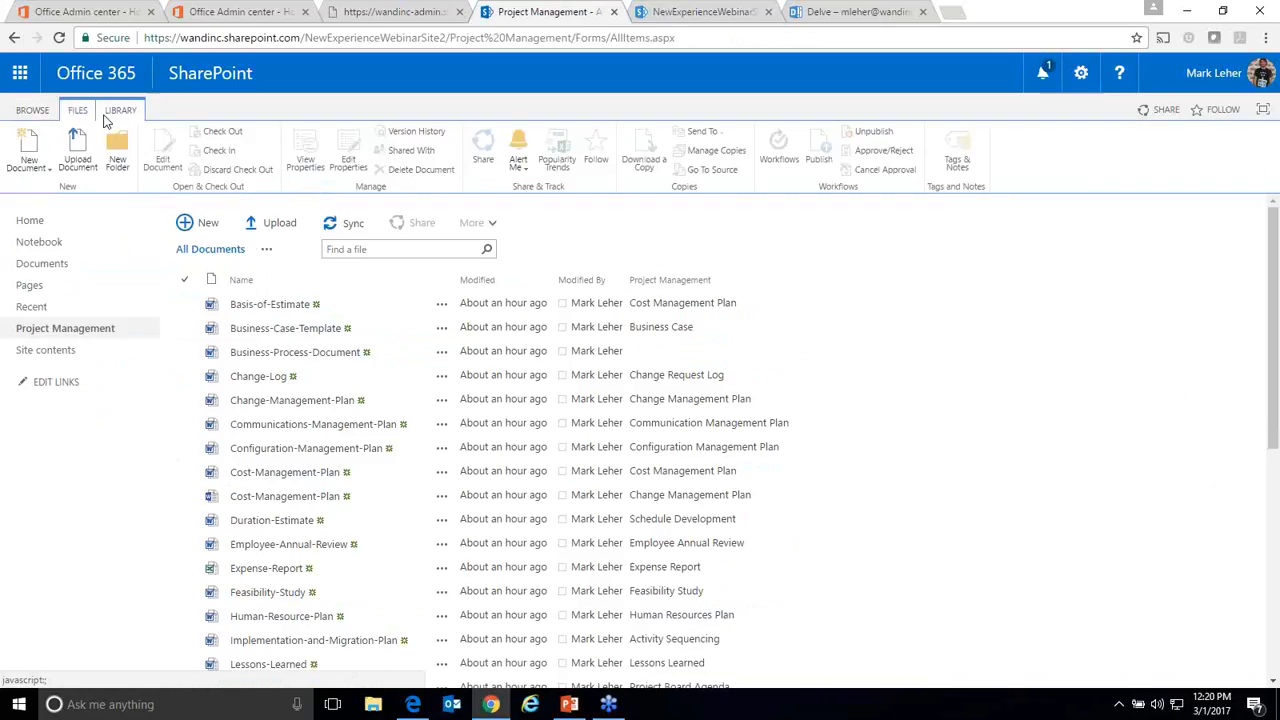
{"action": "left_click", "coordinate": [110, 116]}
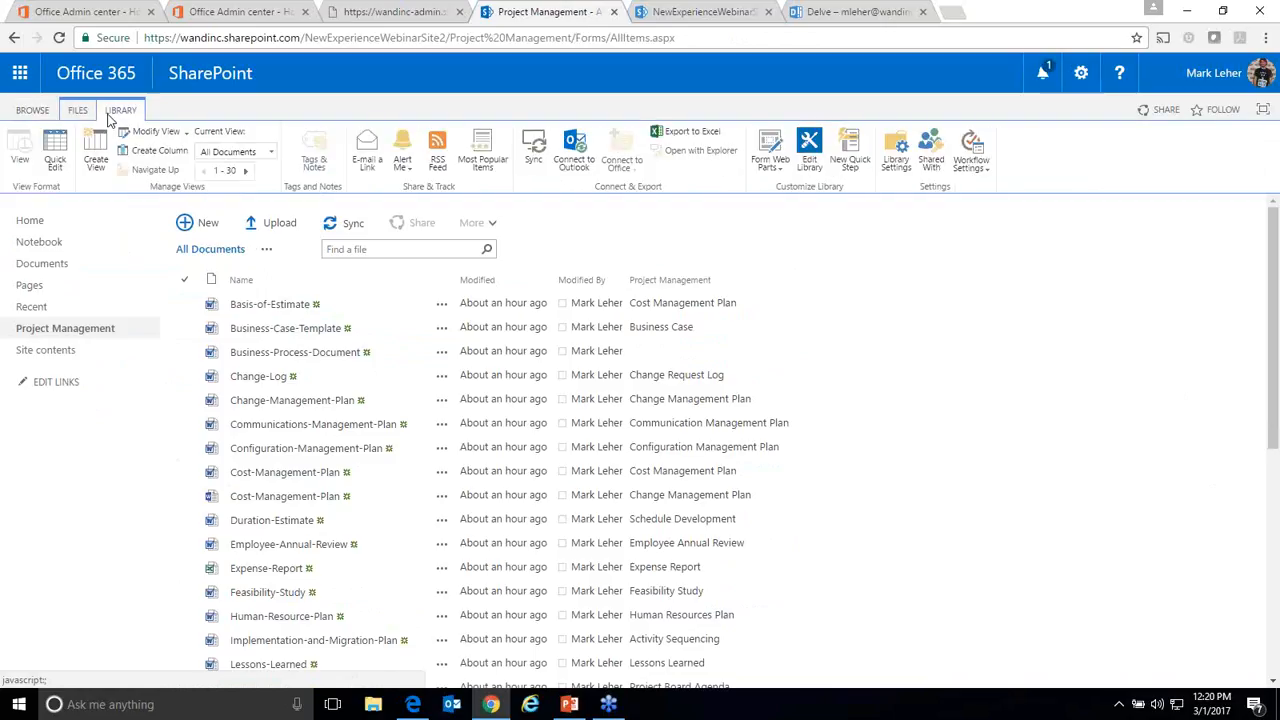
{"action": "left_click", "coordinate": [900, 155]}
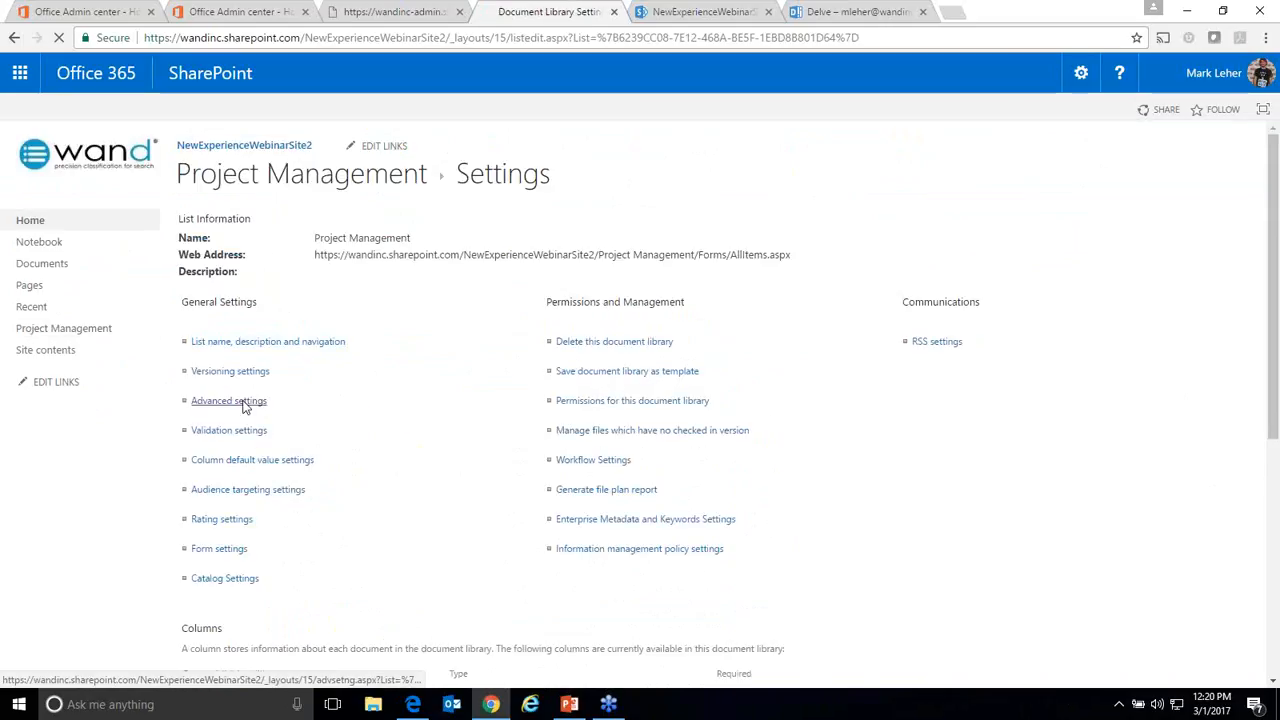
{"action": "left_click", "coordinate": [242, 406]}
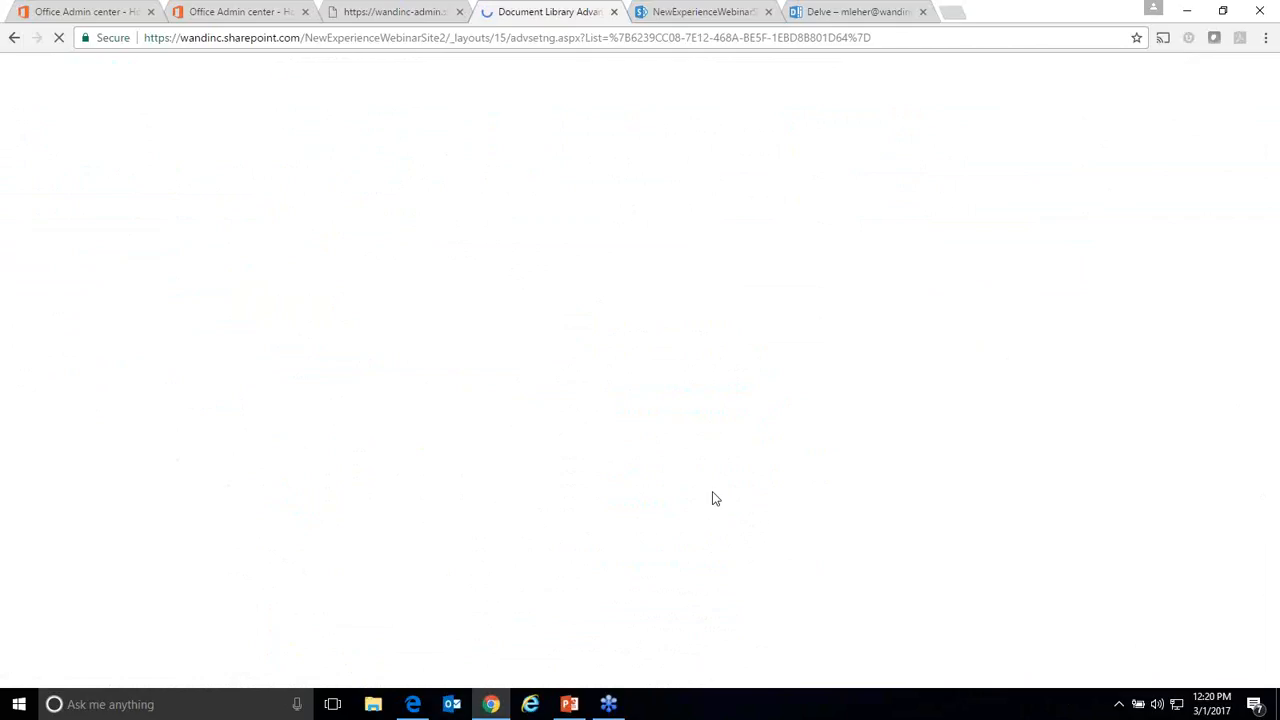
{"action": "scroll", "coordinate": [520, 460], "scroll_direction": "down", "scroll_amount": 15}
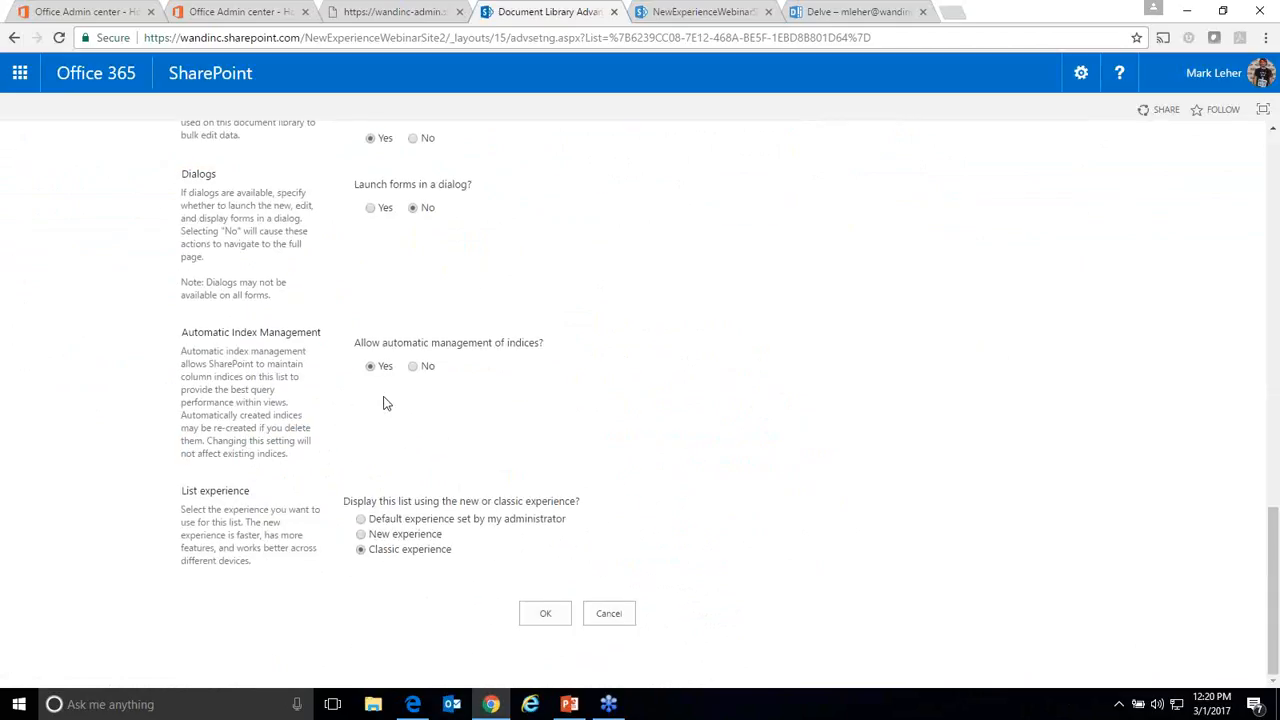
{"action": "left_click", "coordinate": [361, 534]}
{"action": "left_click", "coordinate": [553, 616]}
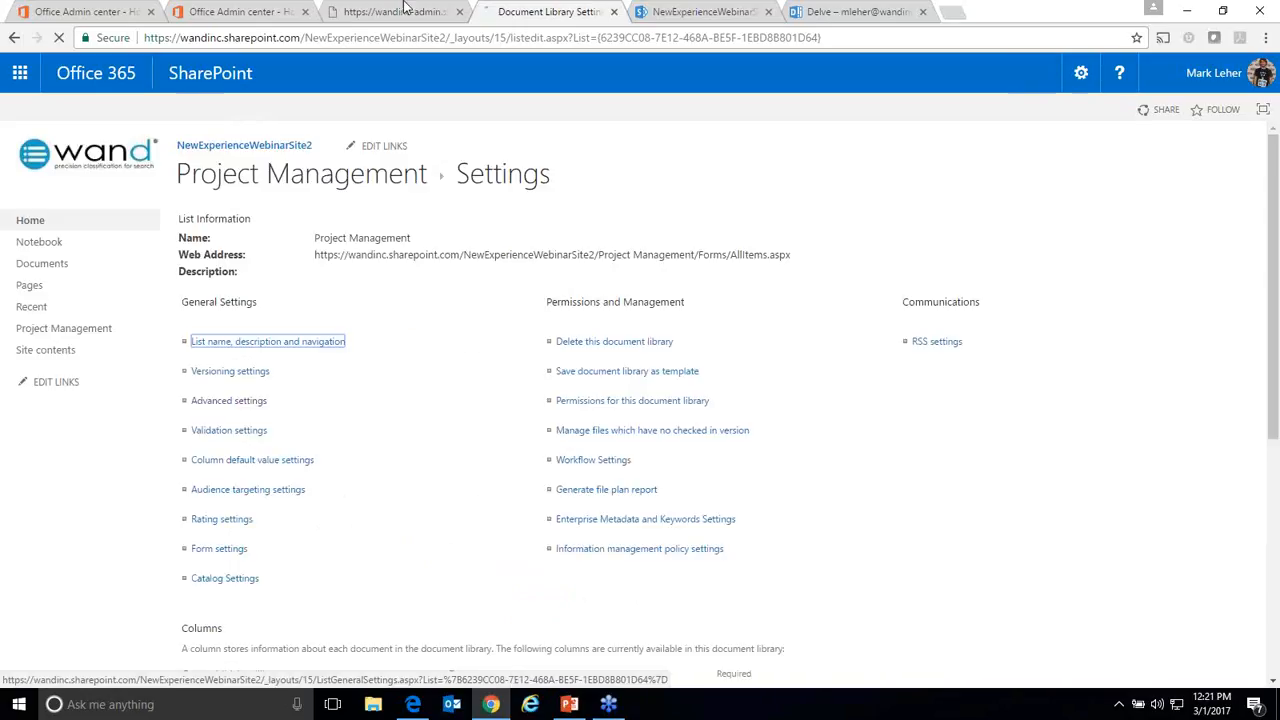
Step: Return to the Project Management library and look through its document list in the new experience
{"action": "left_click", "coordinate": [97, 328]}
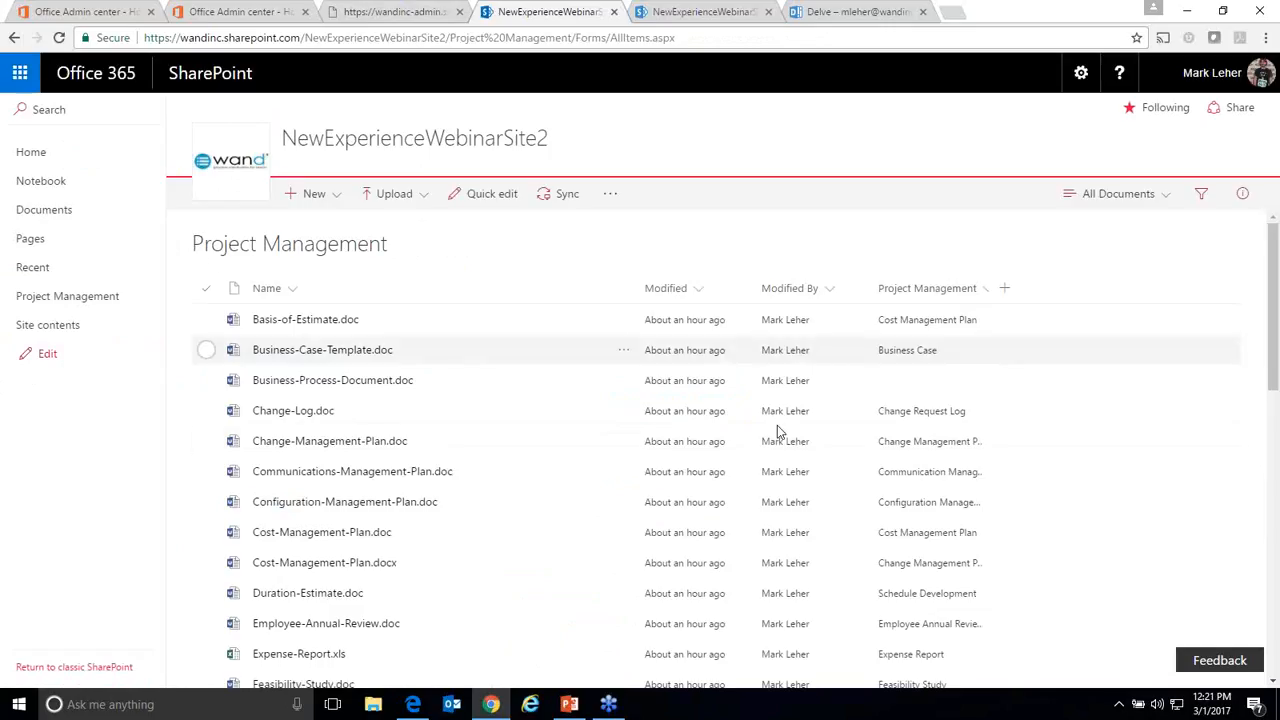
{"action": "scroll", "coordinate": [706, 495], "scroll_direction": "down", "scroll_amount": 5}
{"action": "scroll", "coordinate": [690, 568], "scroll_direction": "up", "scroll_amount": 4}
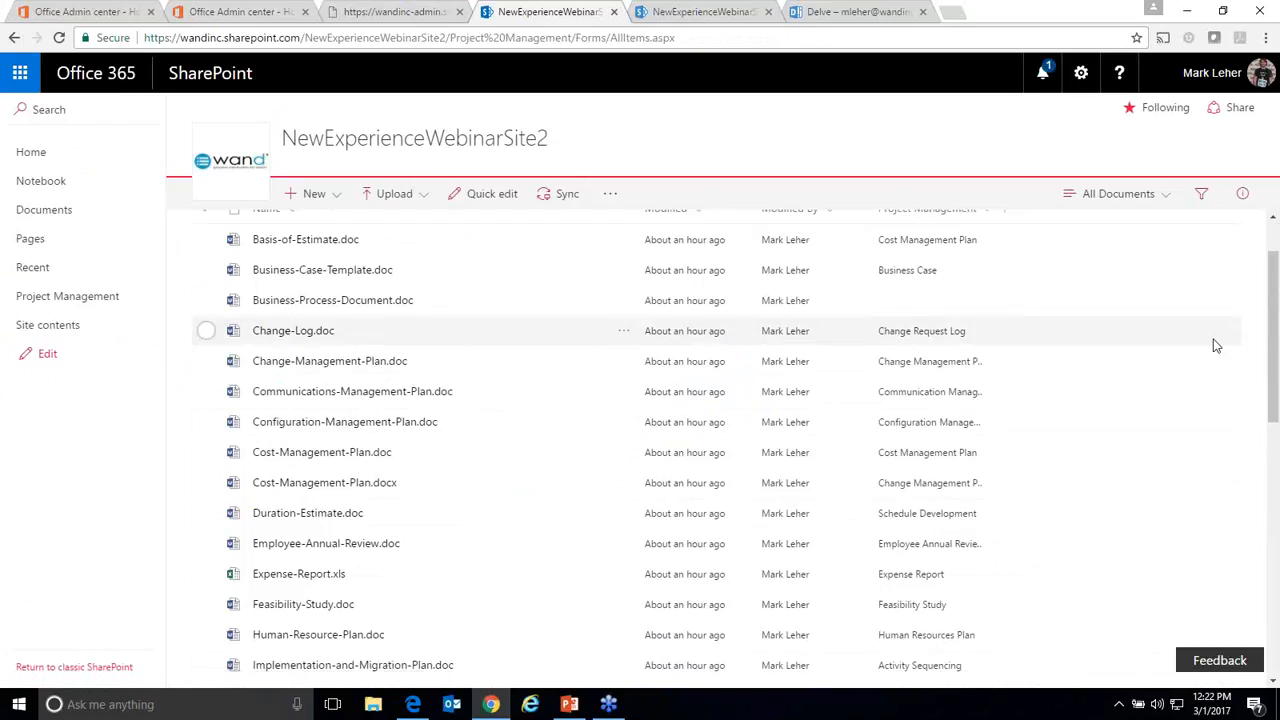
{"action": "scroll", "coordinate": [1206, 345], "scroll_direction": "up", "scroll_amount": 1}
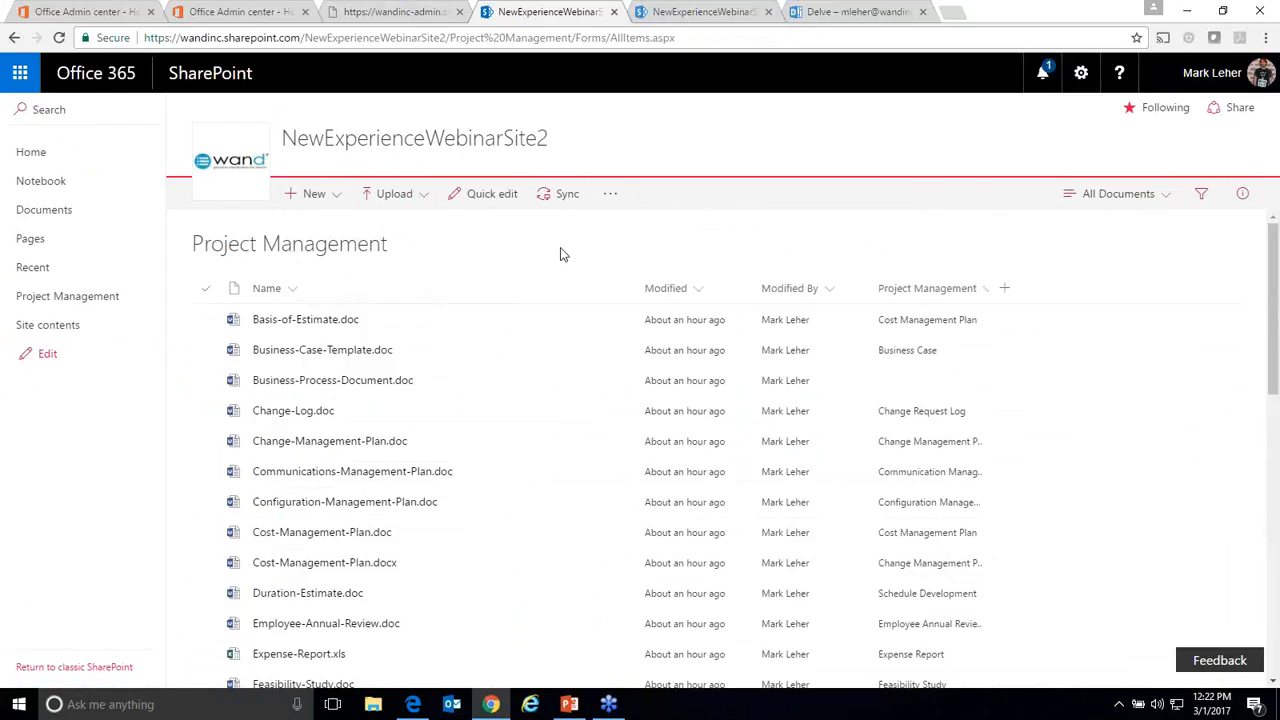
Step: Select Basis-of-Estimate.doc and review its preview, properties, recent activity and file information in the details view
{"action": "left_click", "coordinate": [205, 324]}
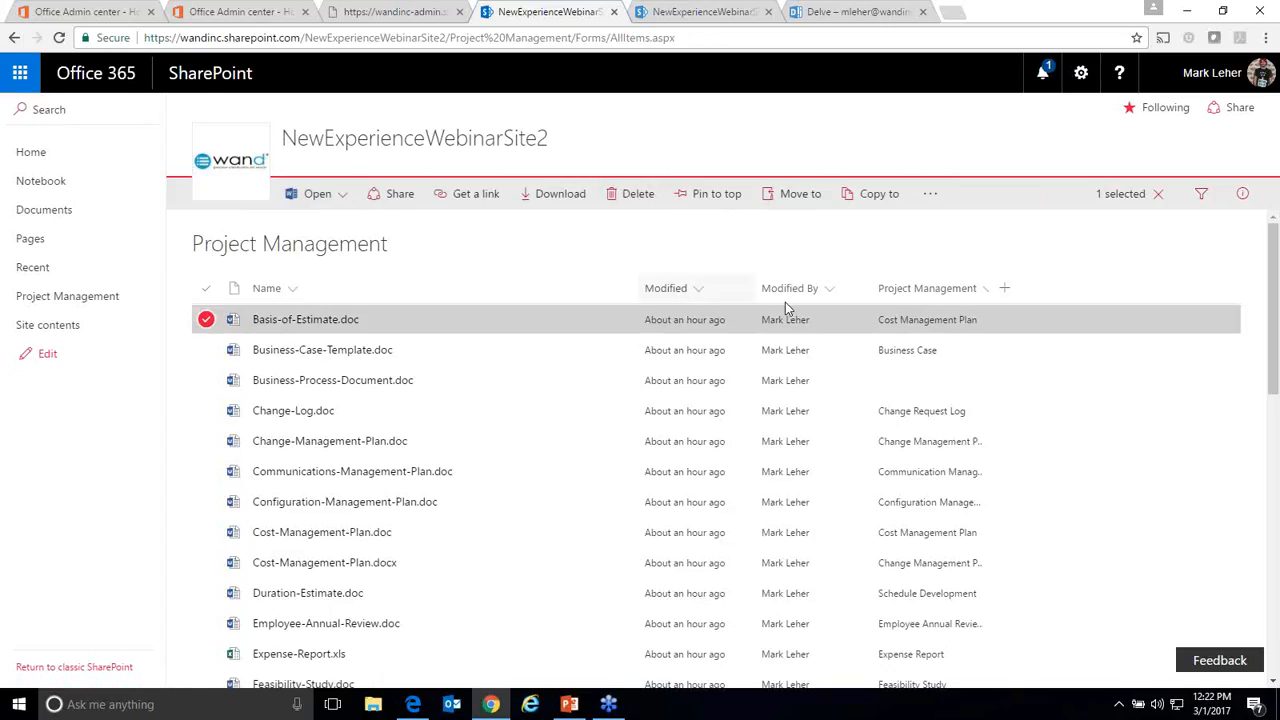
{"action": "left_click", "coordinate": [1245, 199]}
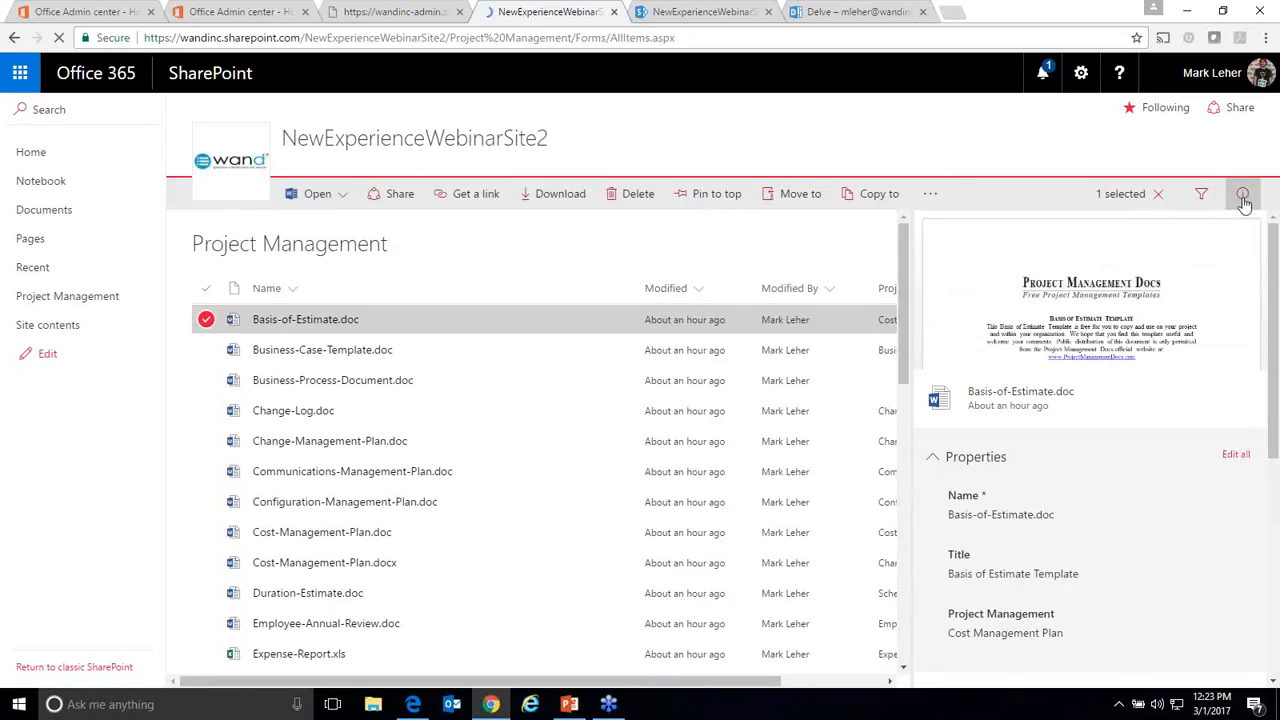
{"action": "scroll", "coordinate": [1063, 362], "scroll_direction": "down", "scroll_amount": 3}
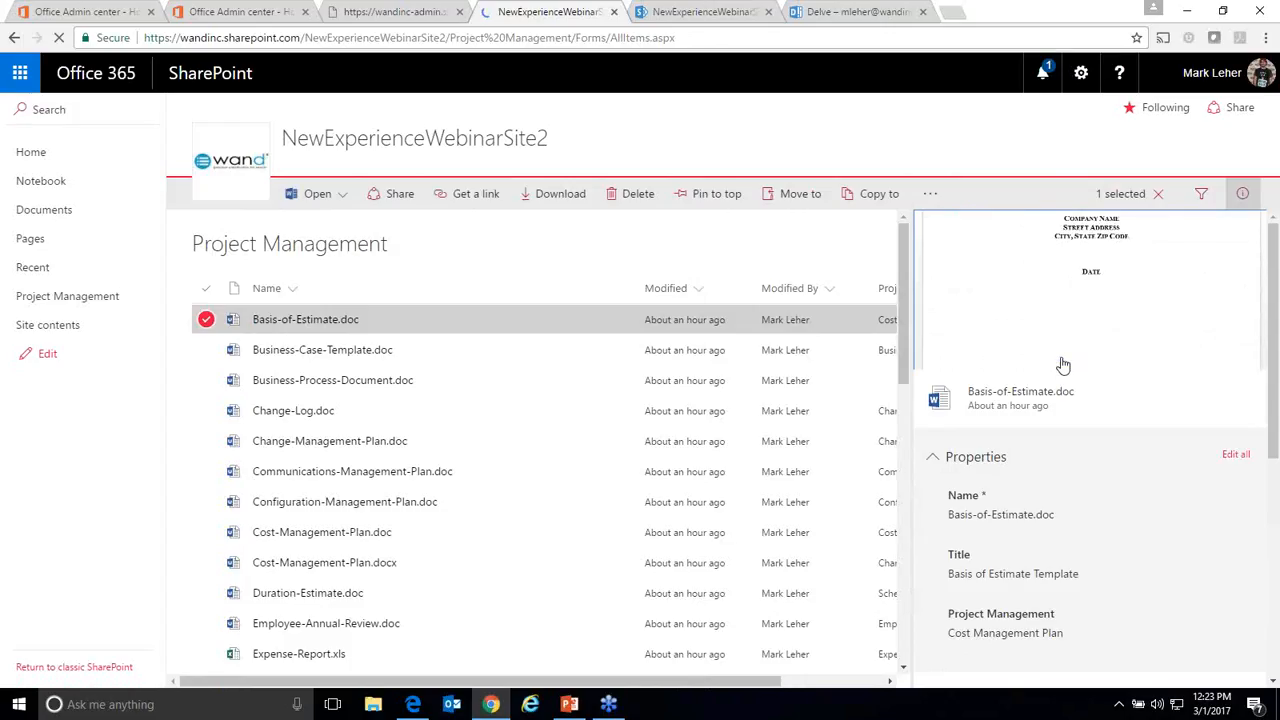
{"action": "scroll", "coordinate": [1118, 500], "scroll_direction": "down", "scroll_amount": 5}
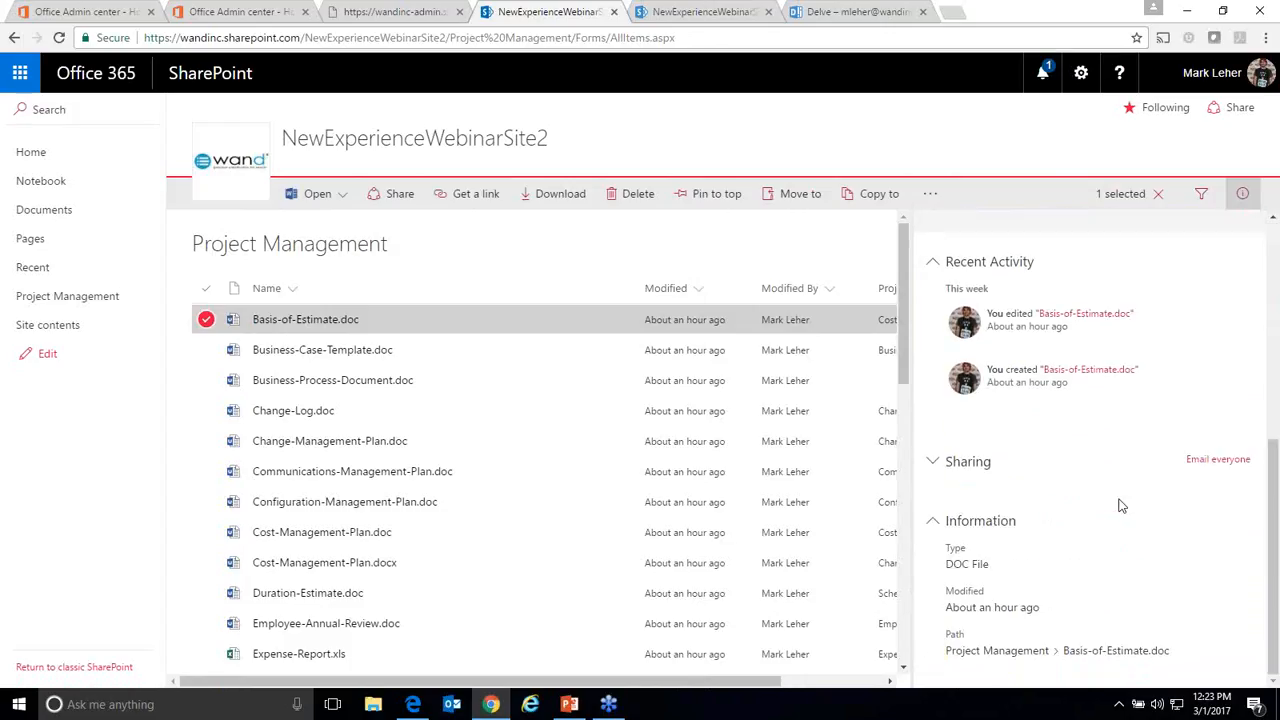
Step: Page through the Basis-of-Estimate.doc preview in the details view
{"action": "scroll", "coordinate": [1124, 518], "scroll_direction": "up", "scroll_amount": 5}
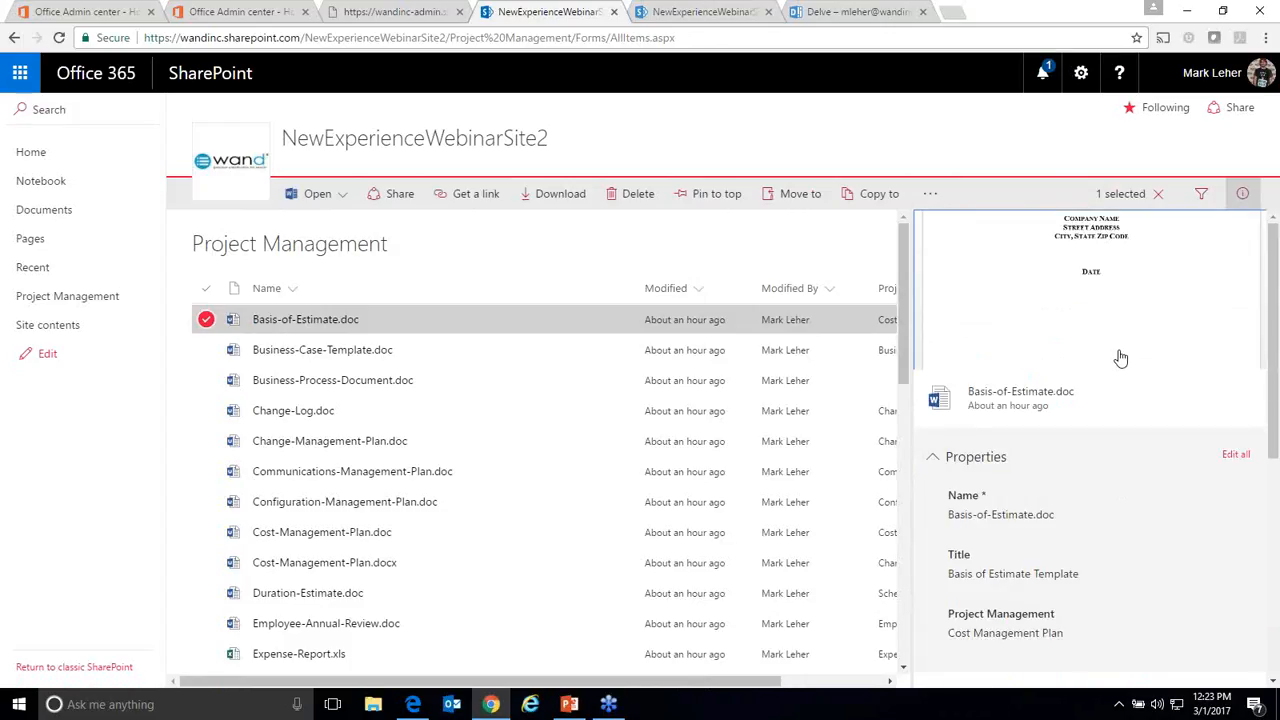
{"action": "scroll", "coordinate": [1120, 357], "scroll_direction": "up", "scroll_amount": 3}
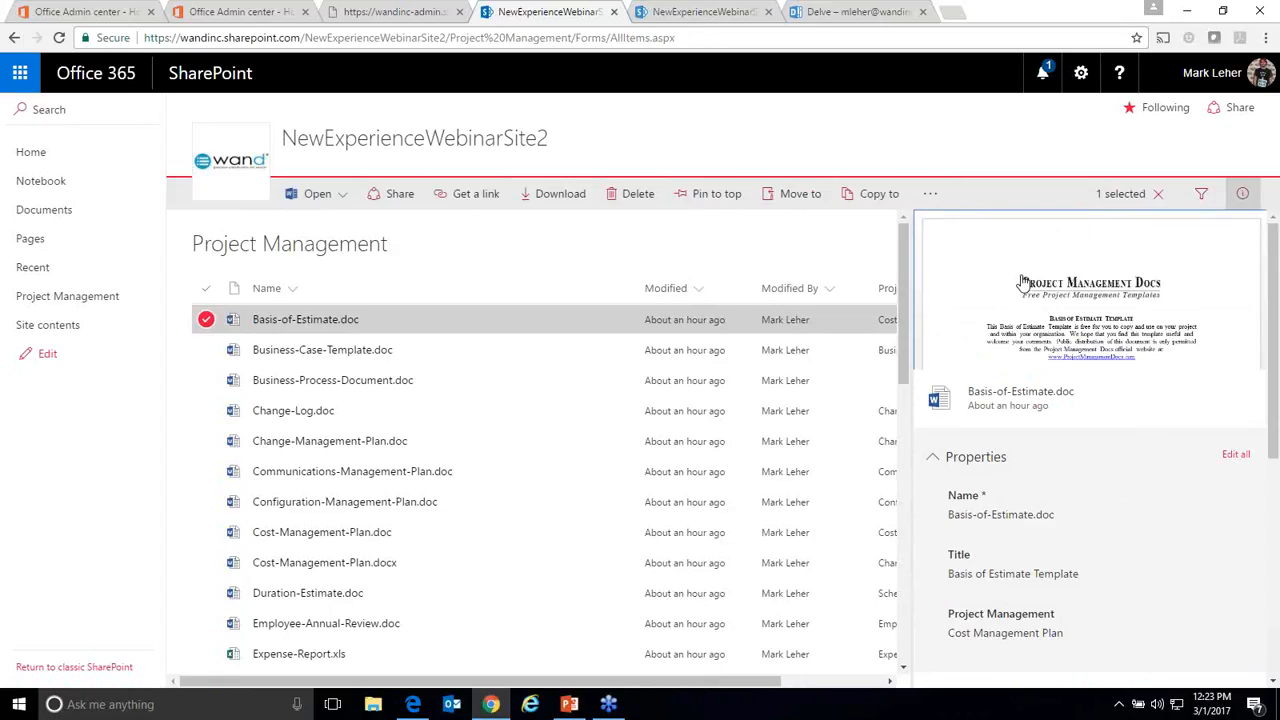
{"action": "scroll", "coordinate": [1186, 286], "scroll_direction": "down", "scroll_amount": 5}
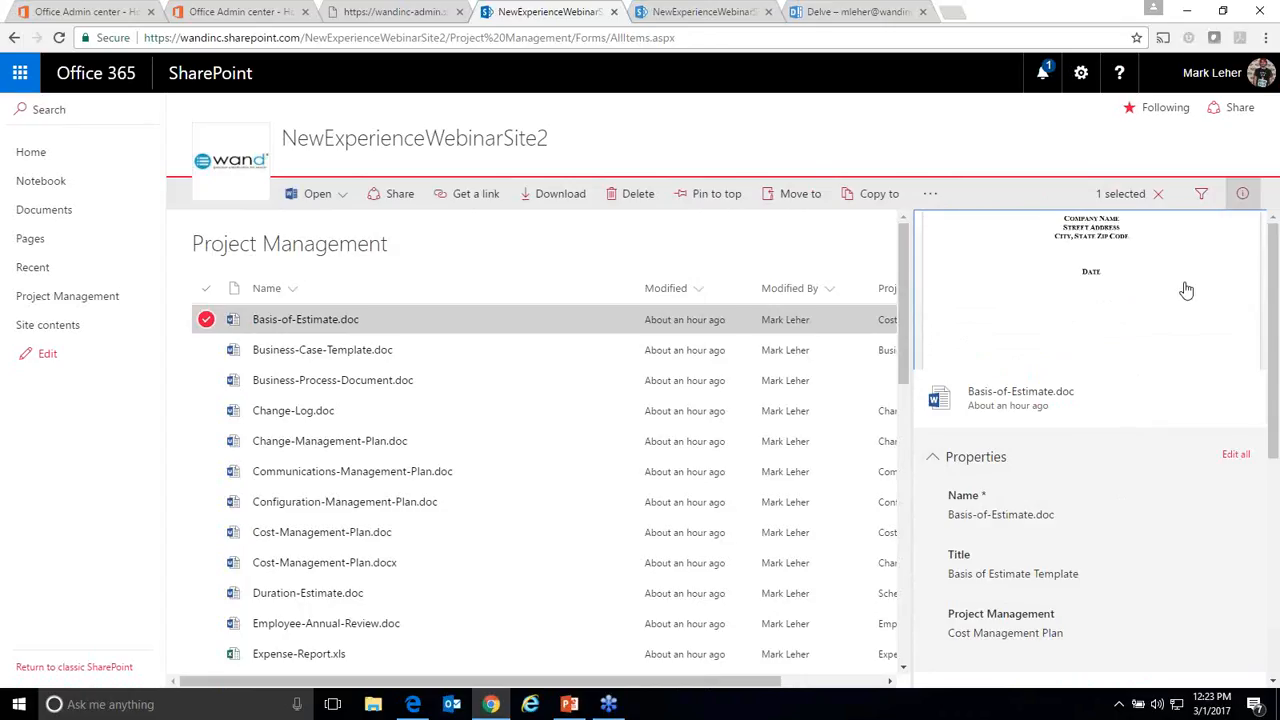
{"action": "scroll", "coordinate": [1198, 293], "scroll_direction": "down", "scroll_amount": 3}
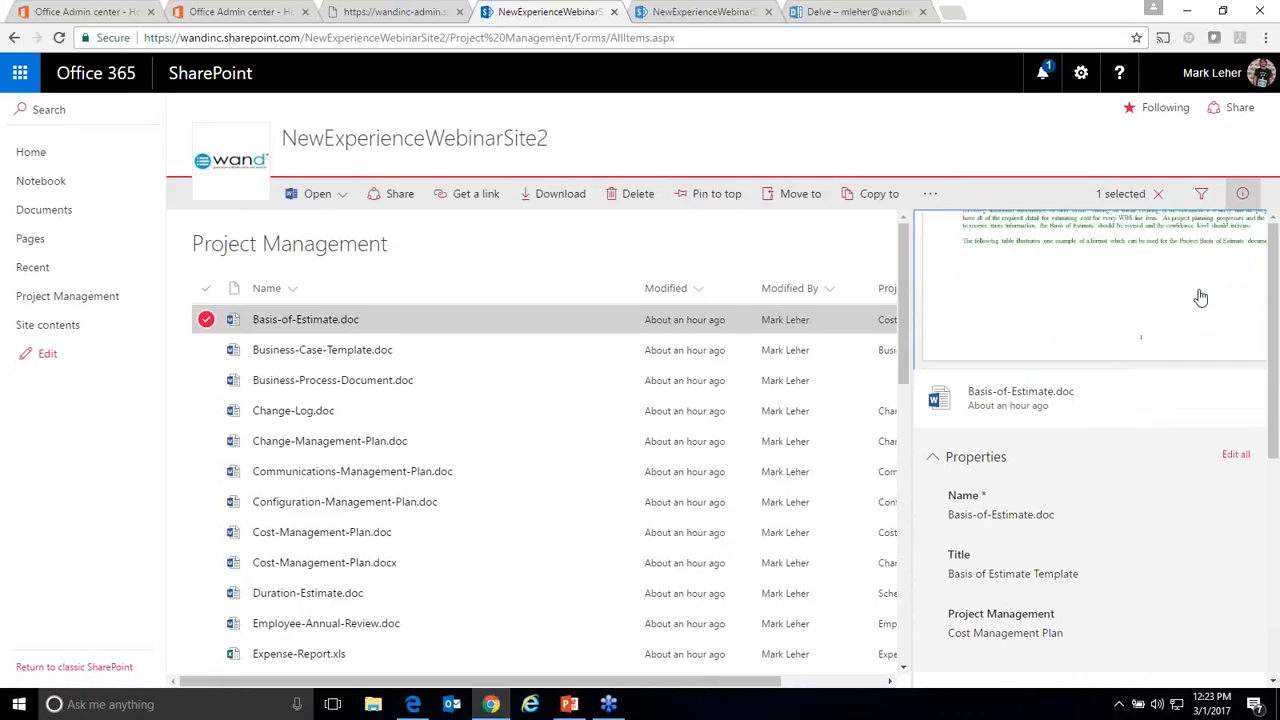
{"action": "scroll", "coordinate": [1200, 296], "scroll_direction": "down", "scroll_amount": 5}
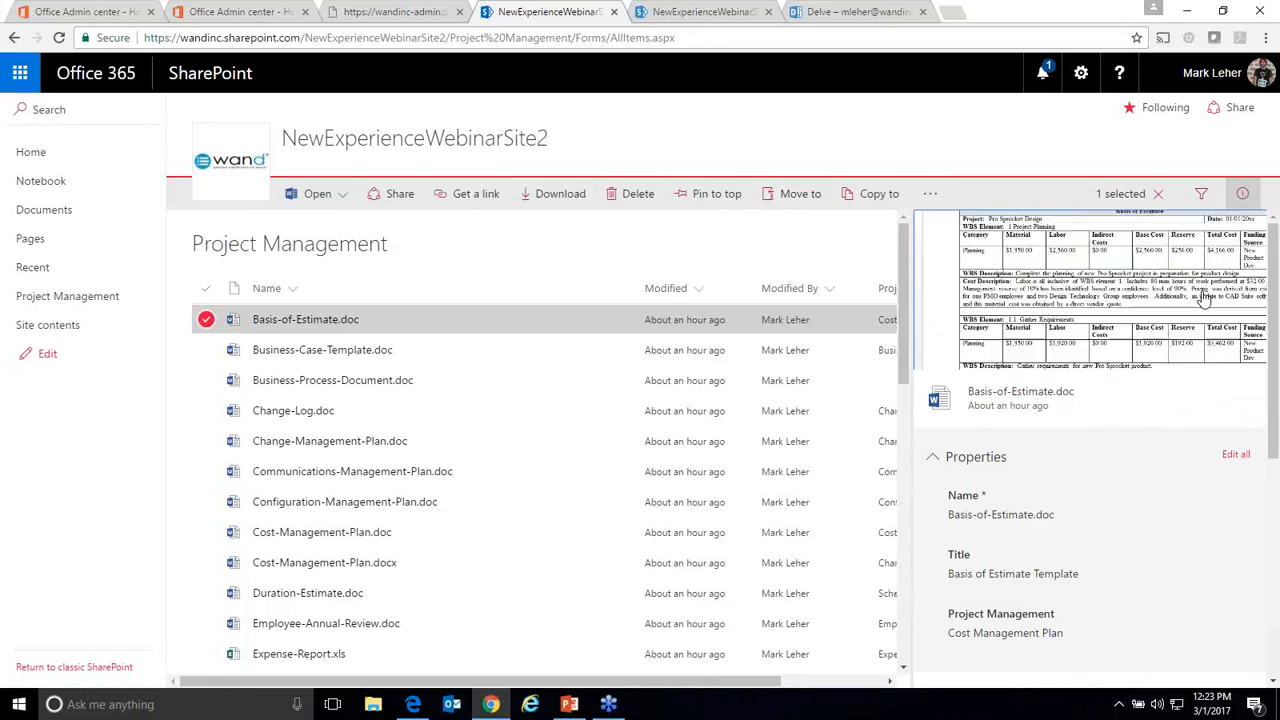
{"action": "scroll", "coordinate": [1205, 298], "scroll_direction": "down", "scroll_amount": 3}
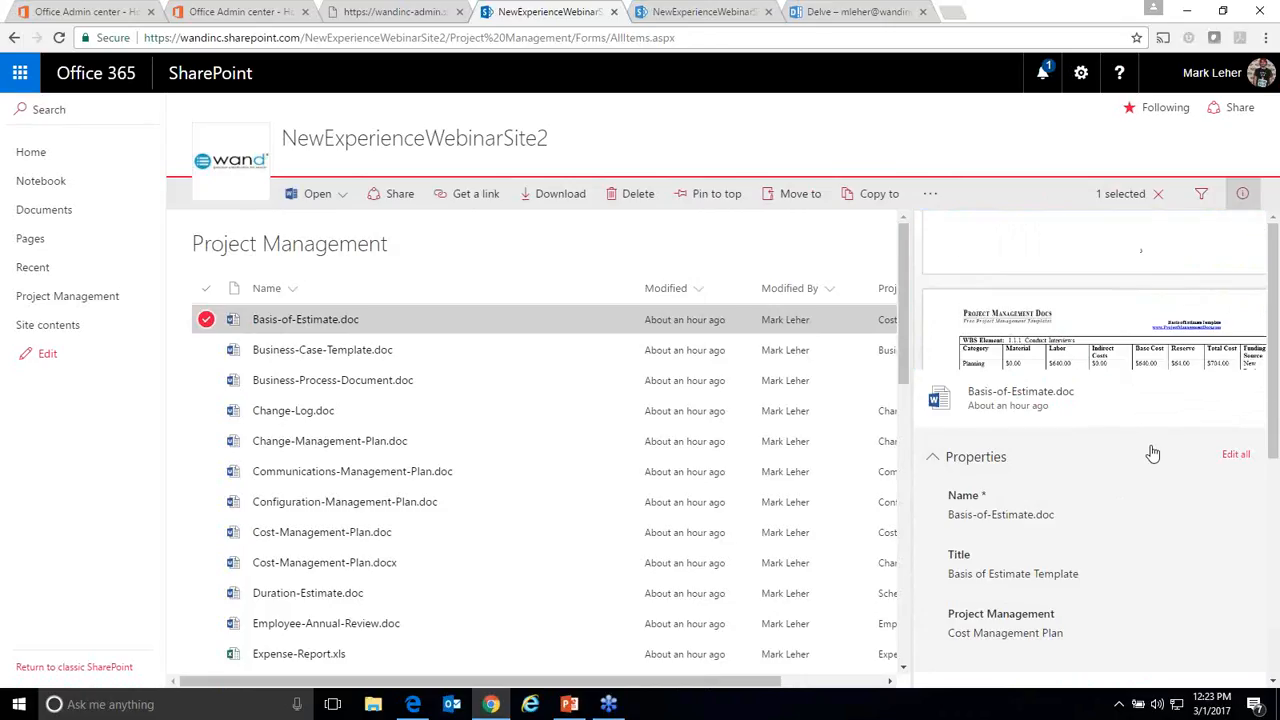
Step: Review the properties, recent activity and sharing details of Basis-of-Estimate.doc, and close the details view
{"action": "scroll", "coordinate": [1153, 432], "scroll_direction": "down", "scroll_amount": 1}
{"action": "scroll", "coordinate": [1153, 432], "scroll_direction": "down", "scroll_amount": 1}
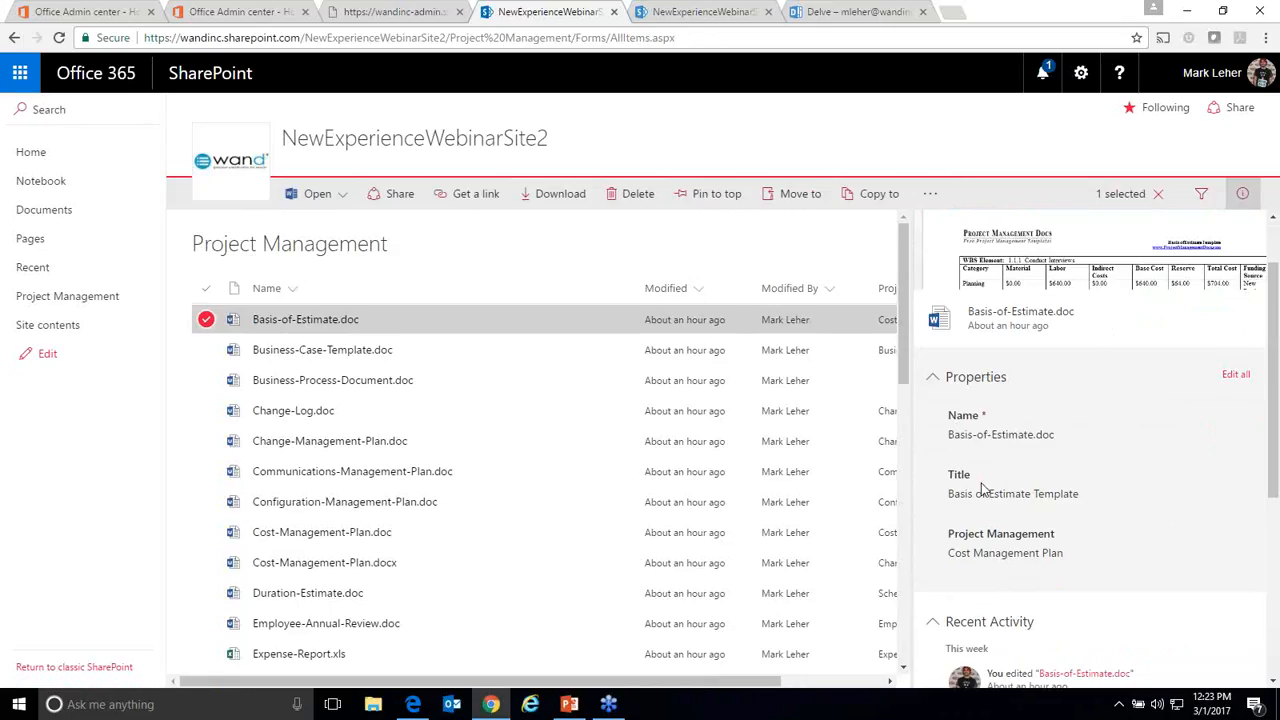
{"action": "scroll", "coordinate": [1013, 548], "scroll_direction": "down", "scroll_amount": 3}
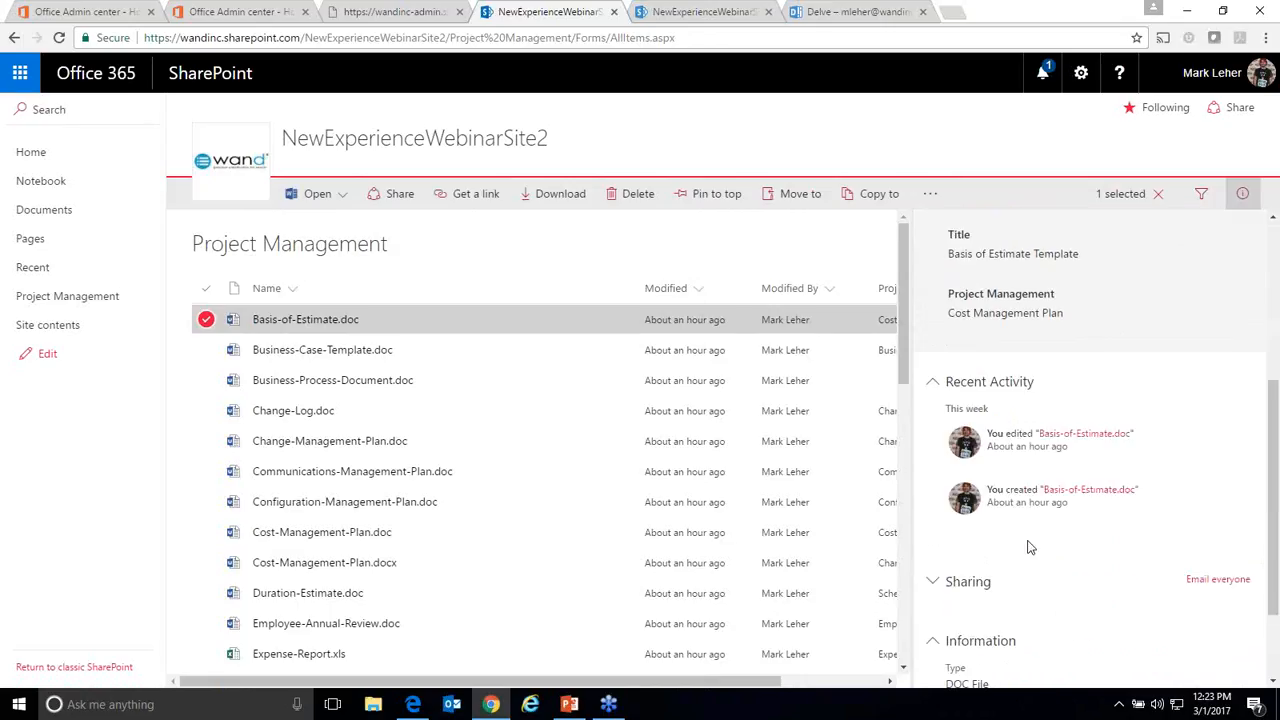
{"action": "scroll", "coordinate": [1105, 536], "scroll_direction": "down", "scroll_amount": 1}
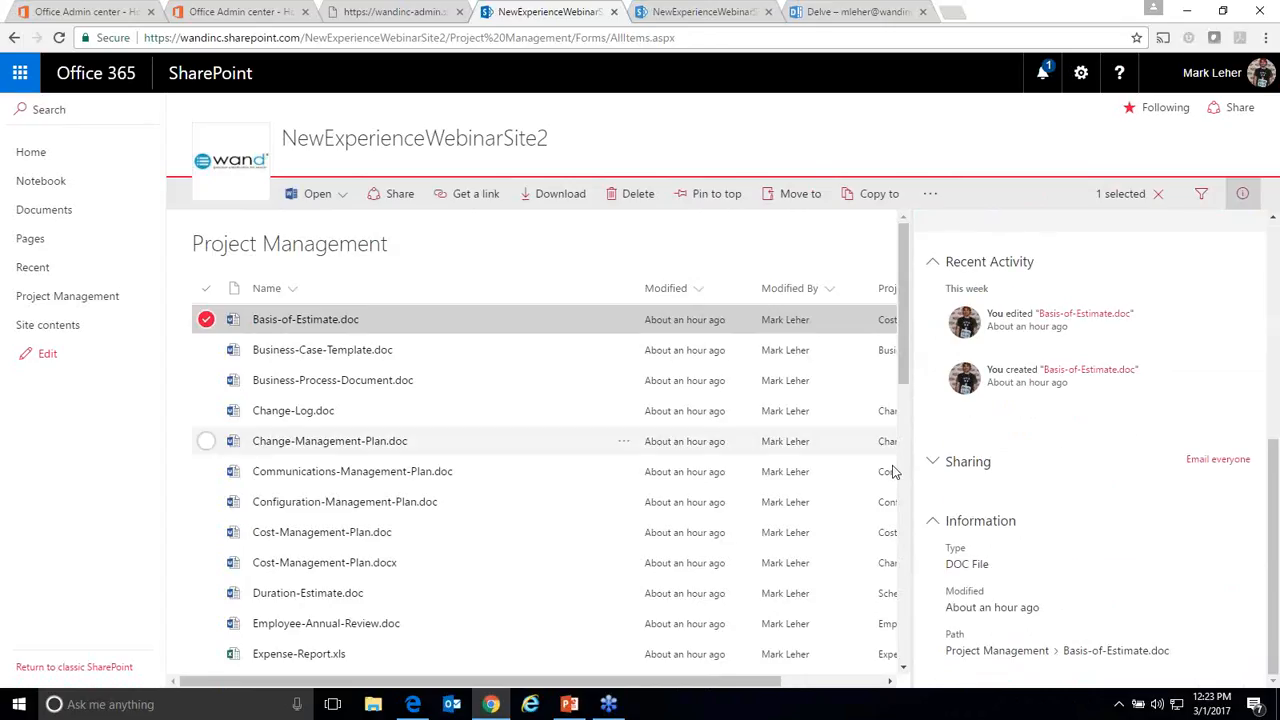
{"action": "left_click", "coordinate": [931, 463]}
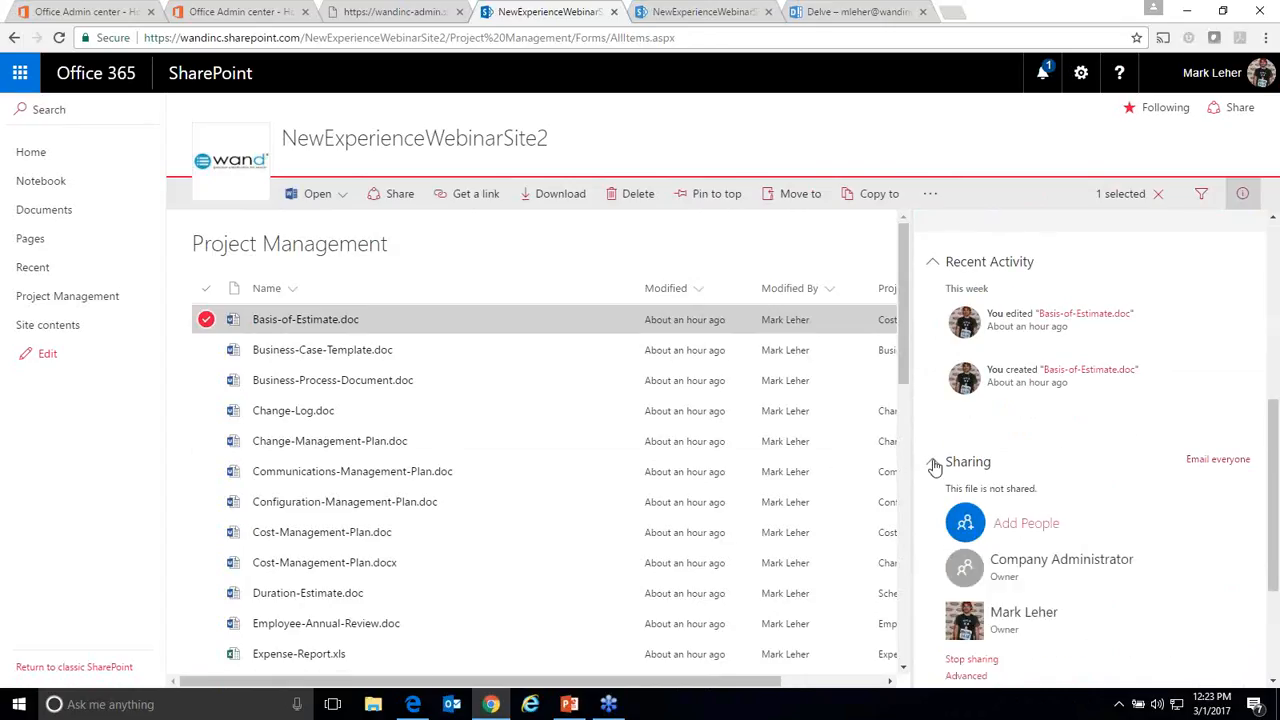
{"action": "left_click", "coordinate": [932, 463]}
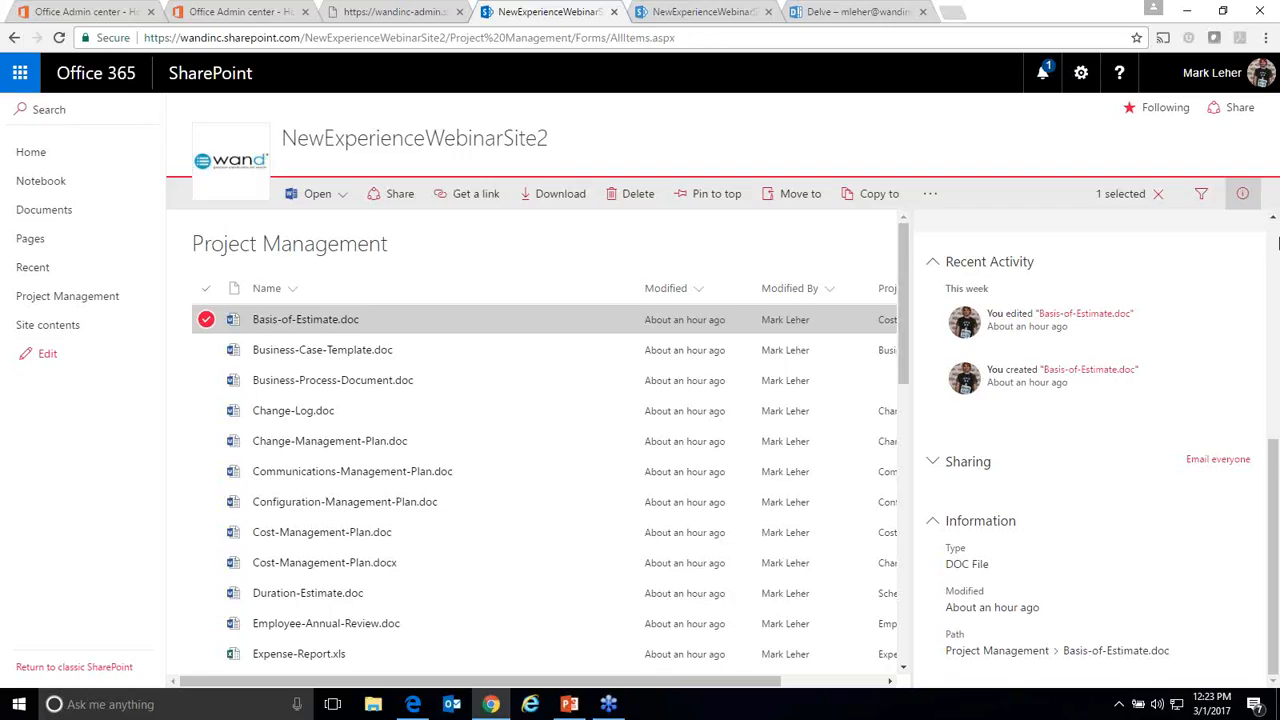
{"action": "left_click", "coordinate": [1241, 196]}
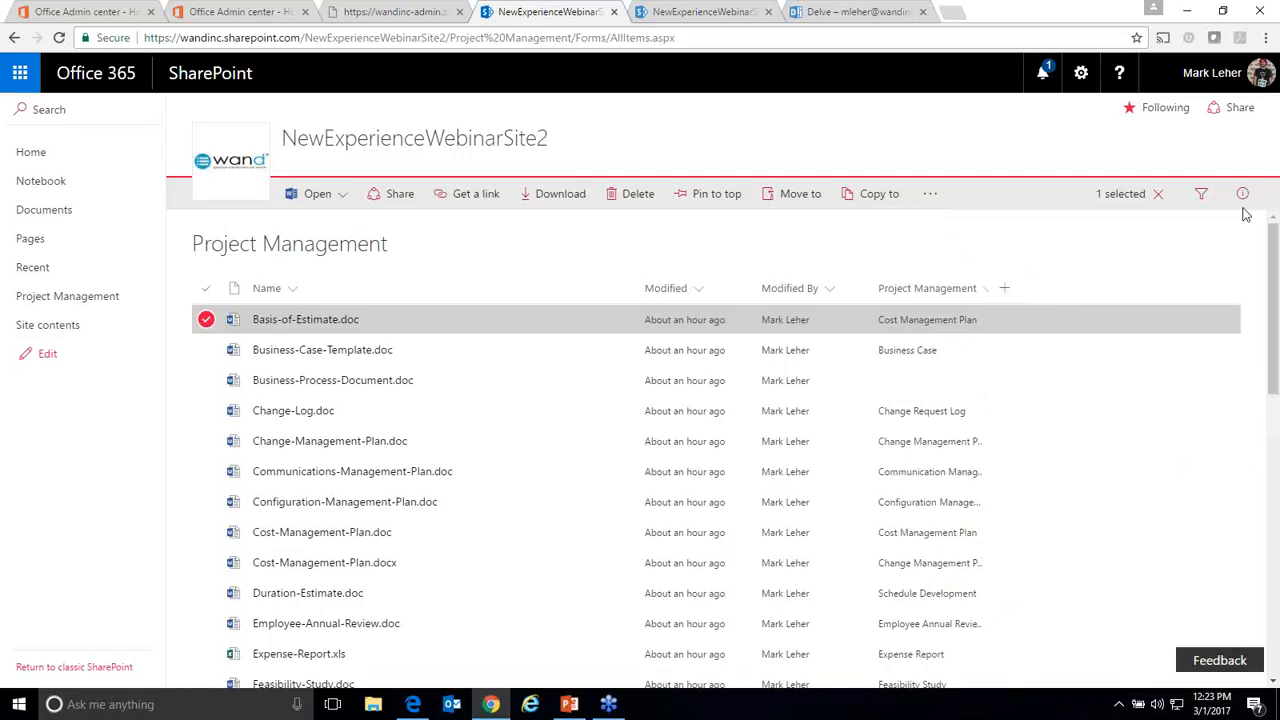
Step: Make Project Timeline.txt the only selected file in the library and open its details view
{"action": "left_click", "coordinate": [205, 380]}
{"action": "left_click", "coordinate": [205, 320]}
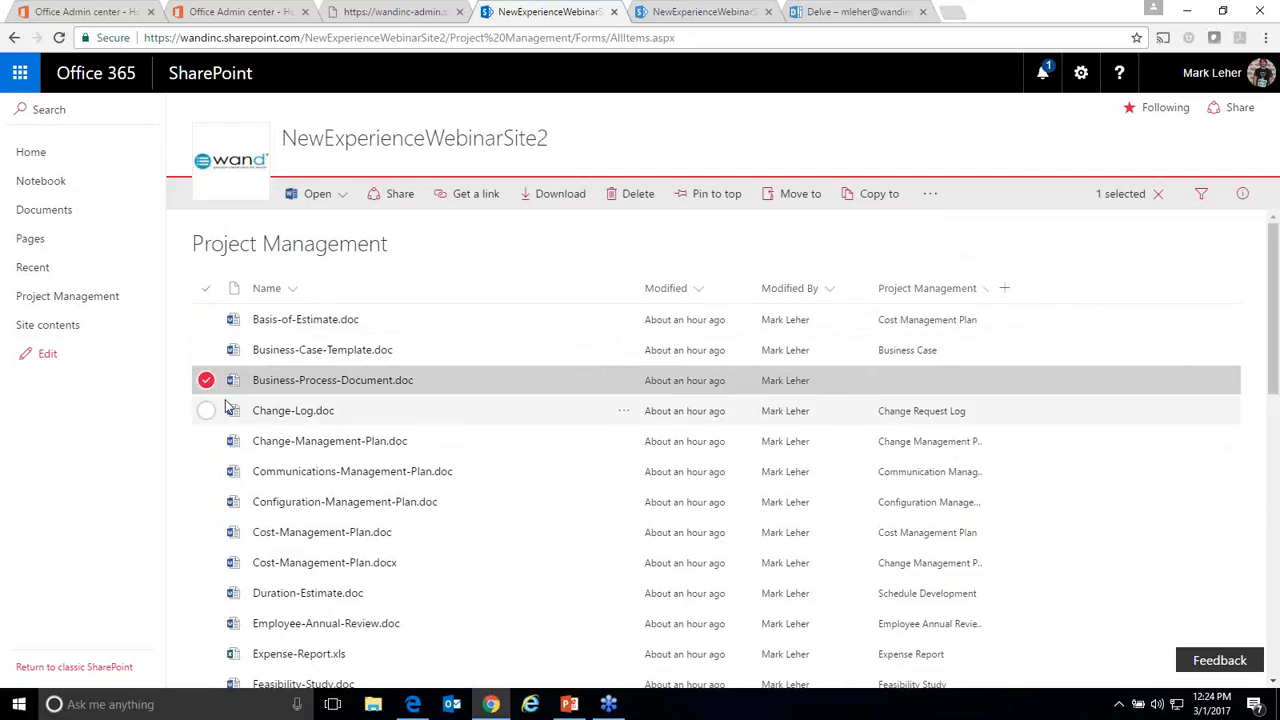
{"action": "scroll", "coordinate": [232, 394], "scroll_direction": "down", "scroll_amount": 4}
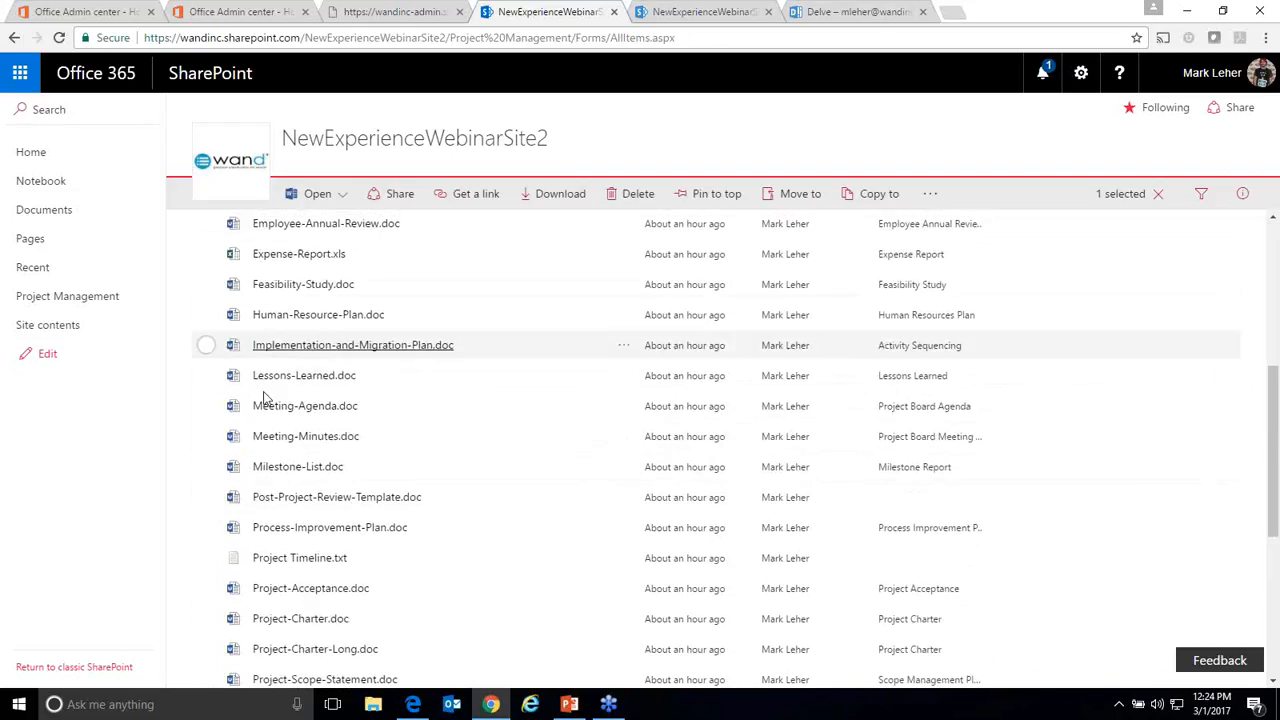
{"action": "left_click", "coordinate": [205, 557]}
{"action": "scroll", "coordinate": [207, 288], "scroll_direction": "up", "scroll_amount": 4}
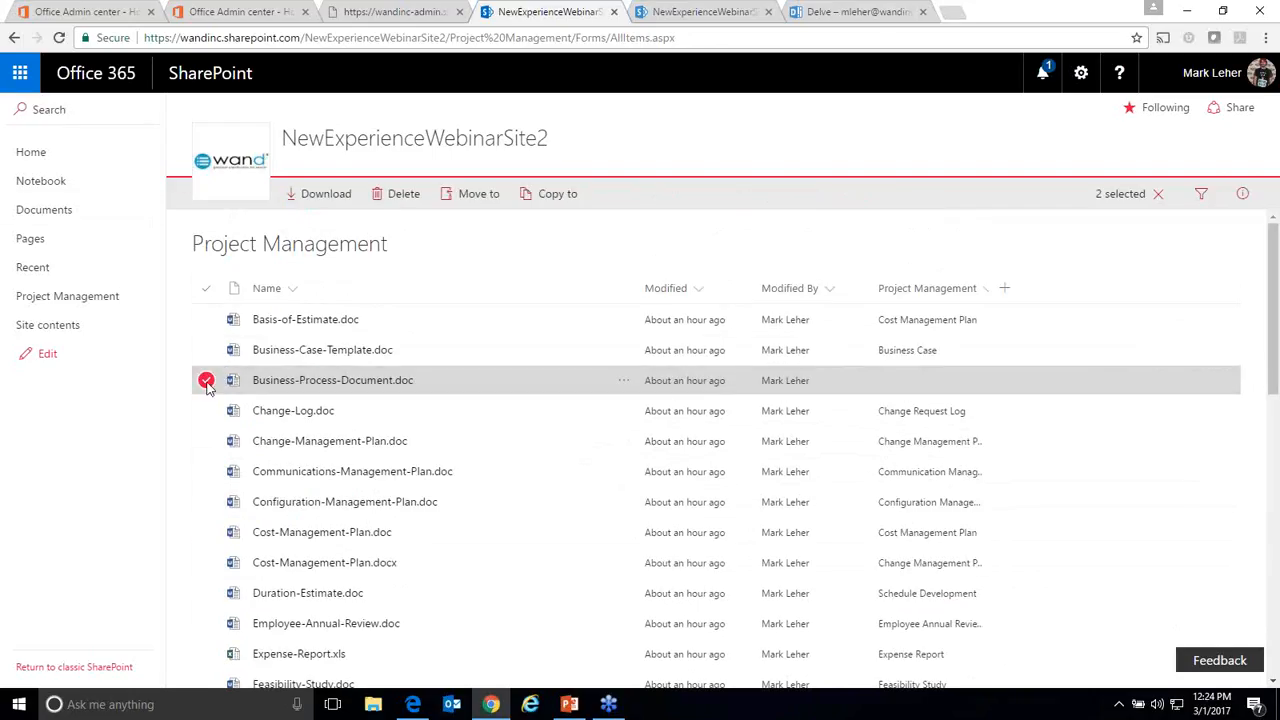
{"action": "left_click", "coordinate": [205, 380]}
{"action": "left_click", "coordinate": [1241, 194]}
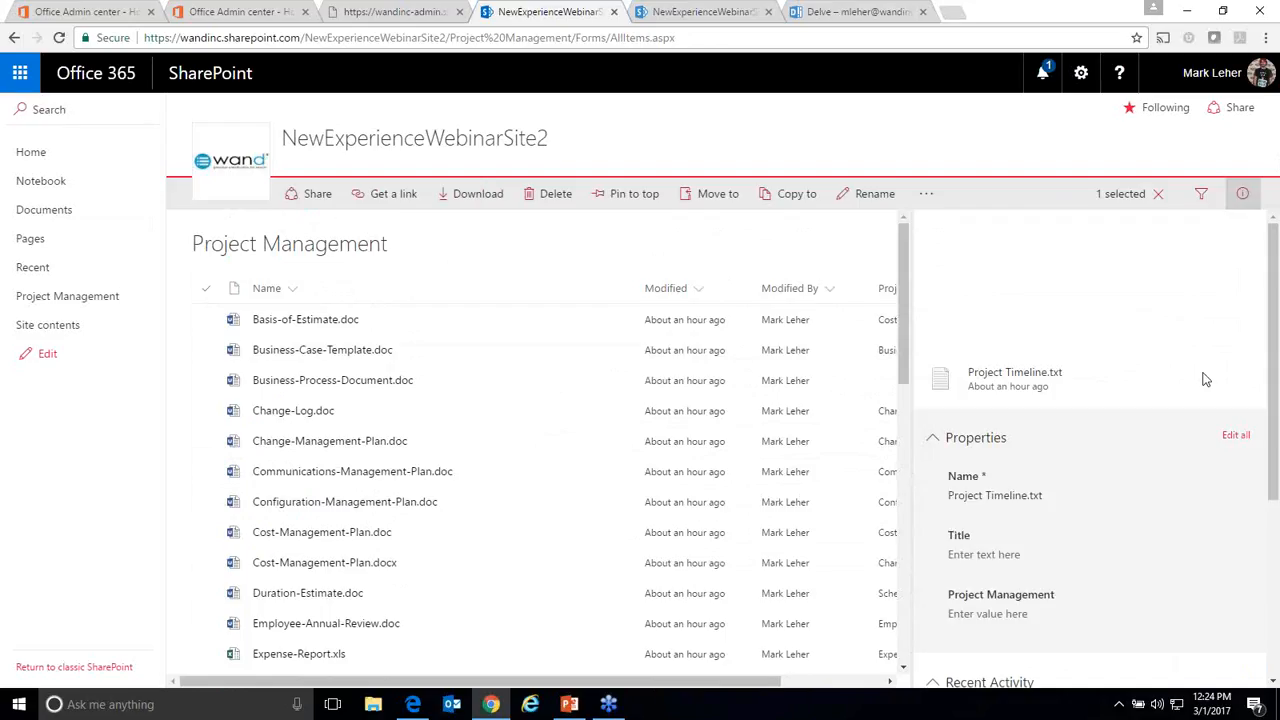
Step: Set the Title of Project Timeline.txt to "Project Nitro TimeLine" and save it
{"action": "scroll", "coordinate": [1021, 297], "scroll_direction": "down", "scroll_amount": 2}
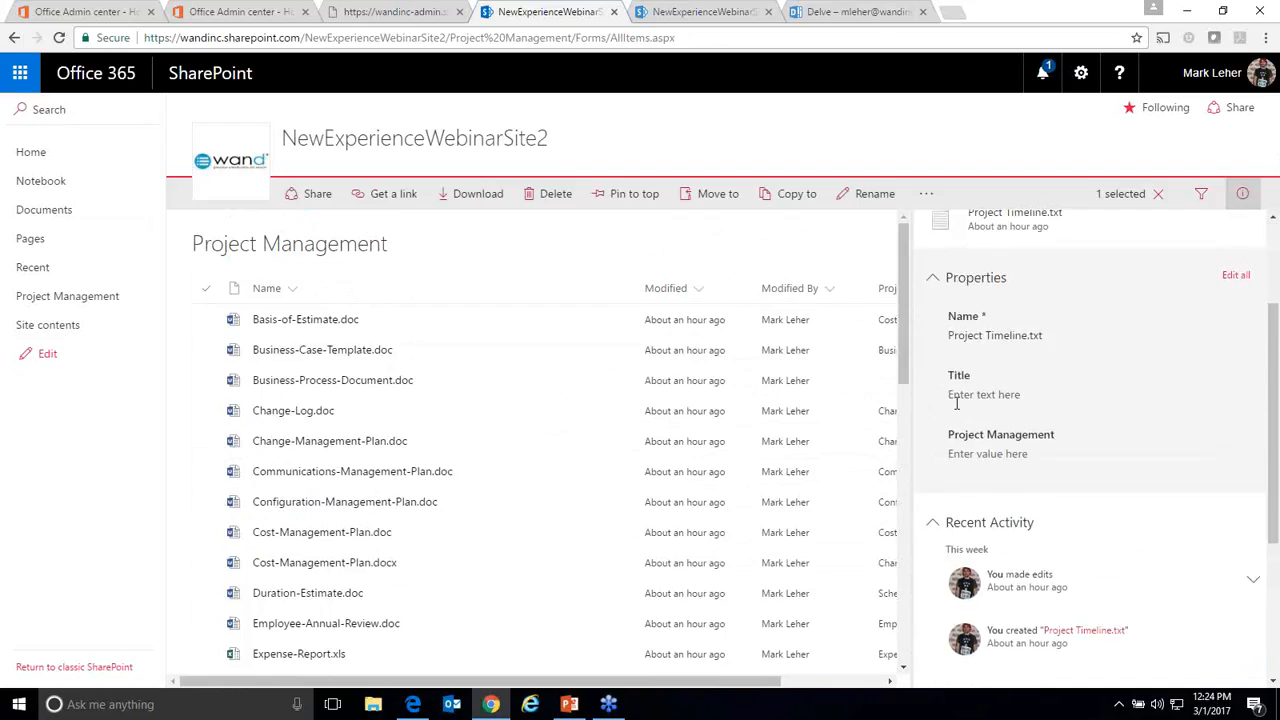
{"action": "left_click", "coordinate": [956, 400]}
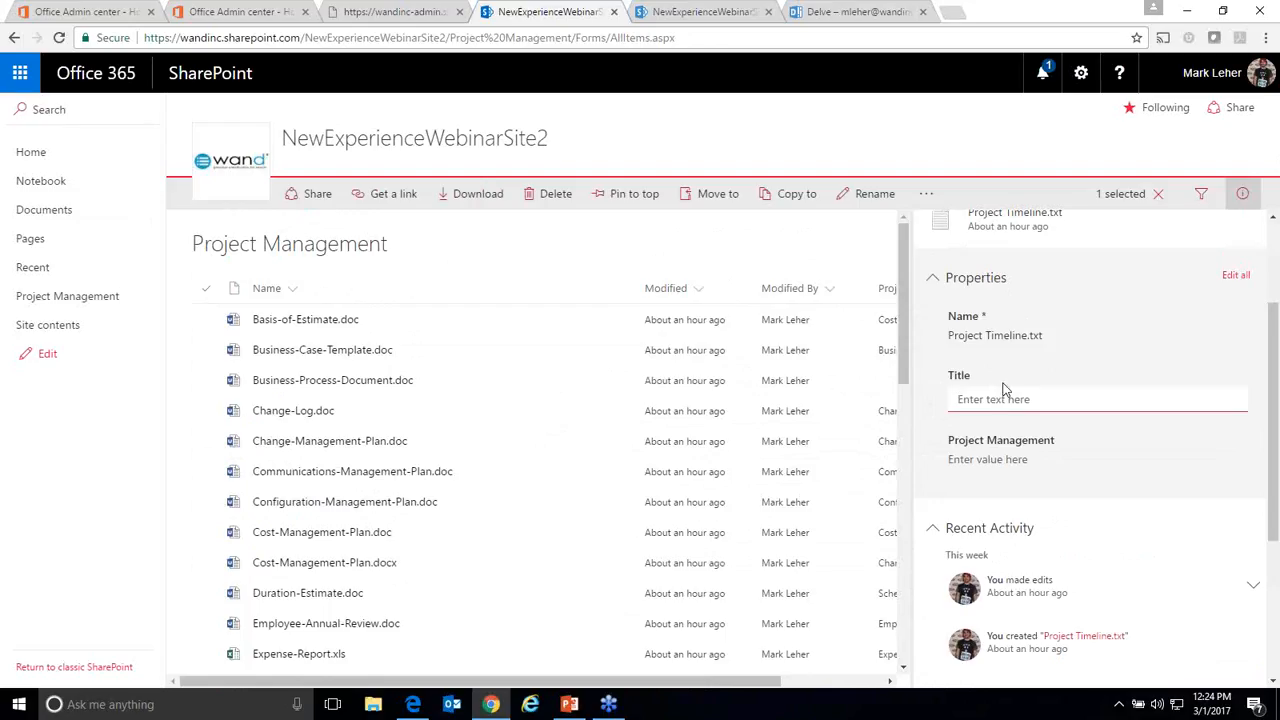
{"action": "type", "text": "Projec"}
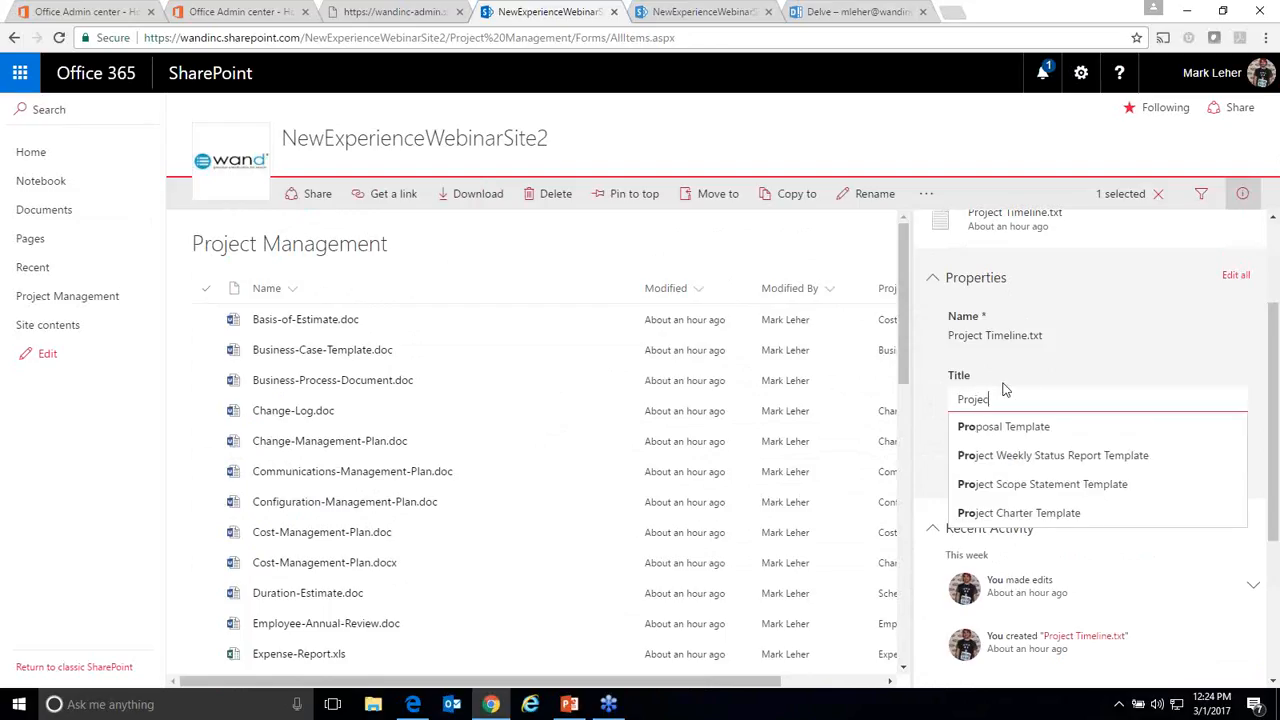
{"action": "type", "text": "t Nitro ti"}
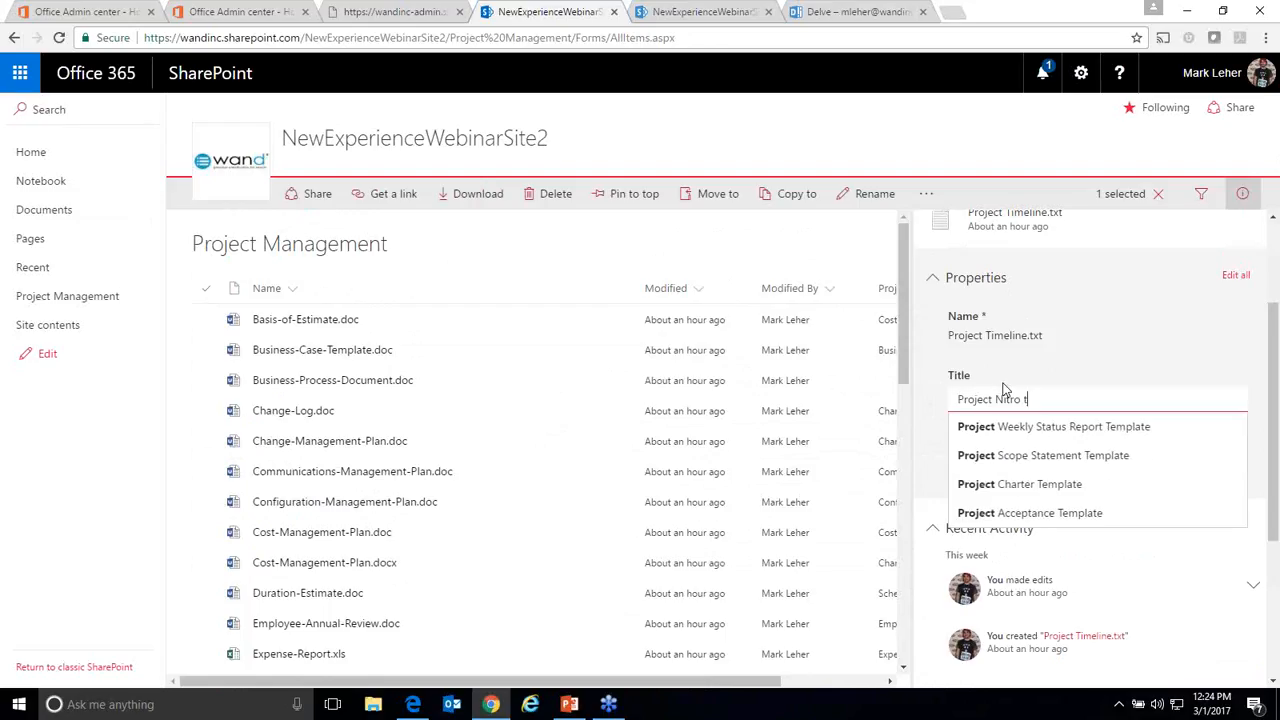
{"action": "key", "text": "BackSpace"}
{"action": "key", "text": "BackSpace"}
{"action": "type", "text": "TimeLine"}
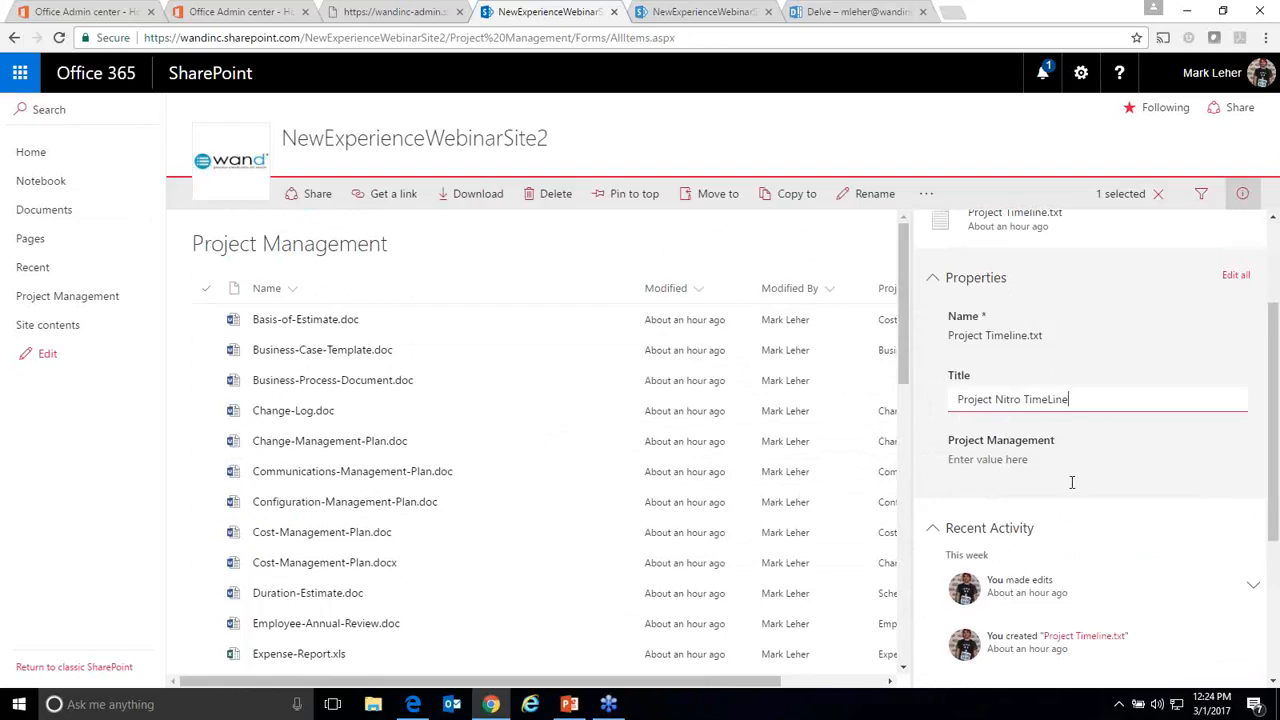
{"action": "left_click", "coordinate": [966, 453]}
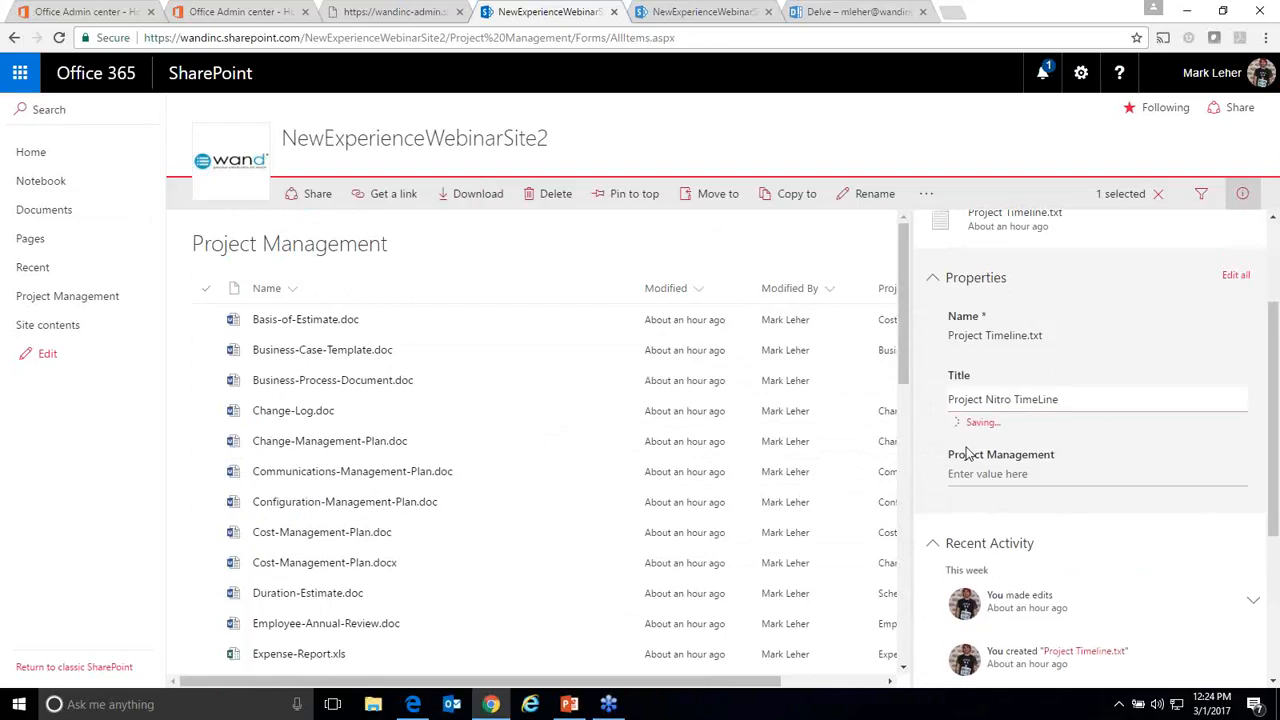
Step: Look through the suggested Project Management terms, search for "project sc" and tag the file with Project Schedule
{"action": "left_click", "coordinate": [967, 465]}
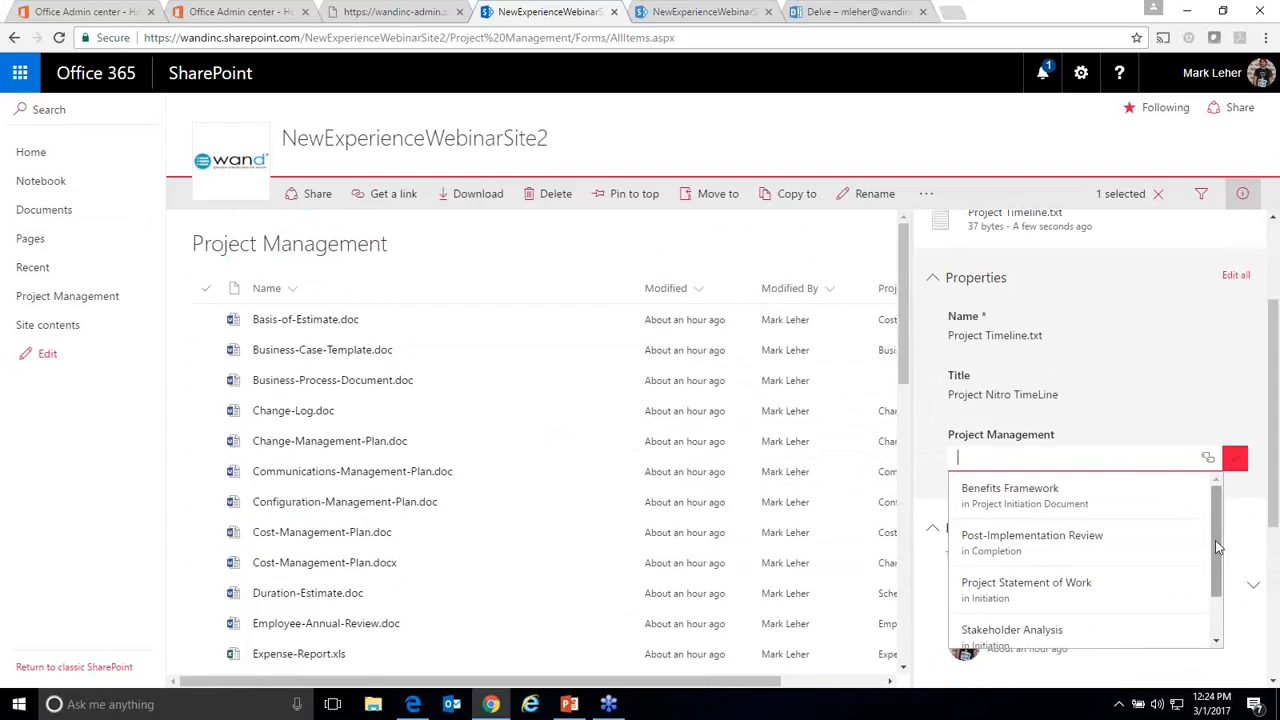
{"action": "left_click_drag", "start_coordinate": [1215, 540], "coordinate": [1213, 579]}
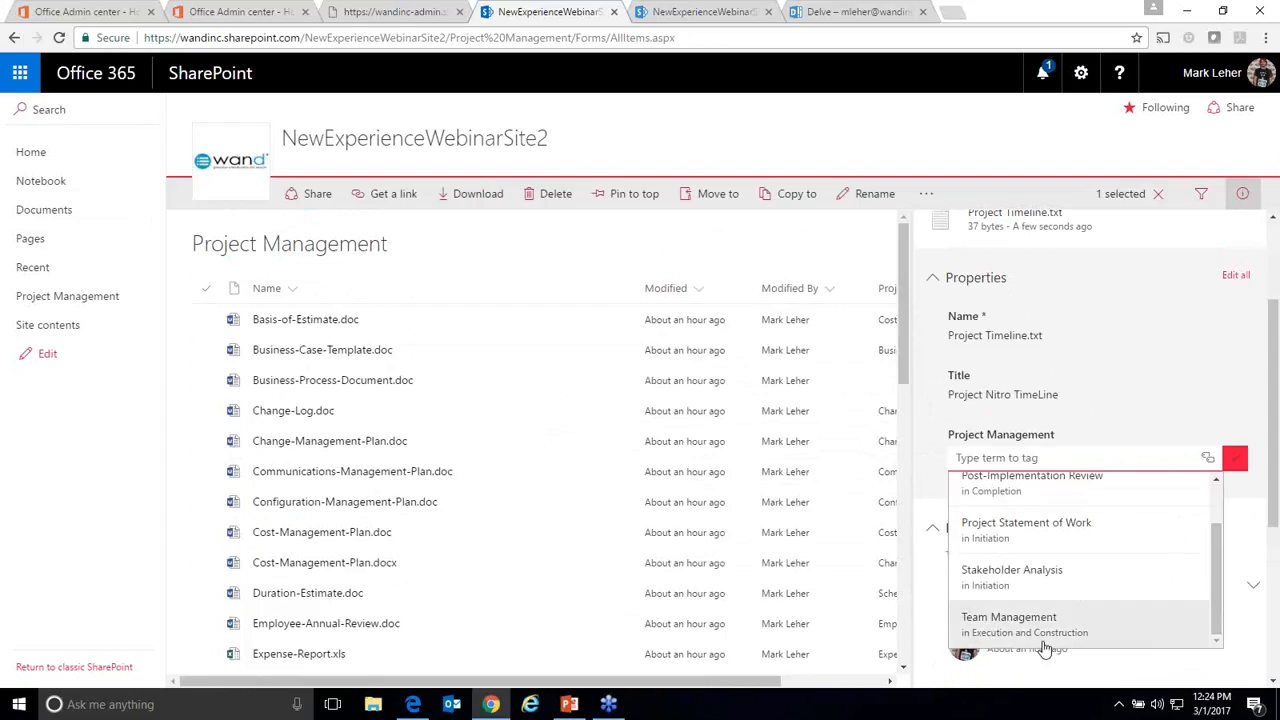
{"action": "scroll", "coordinate": [1038, 550], "scroll_direction": "up", "scroll_amount": 2}
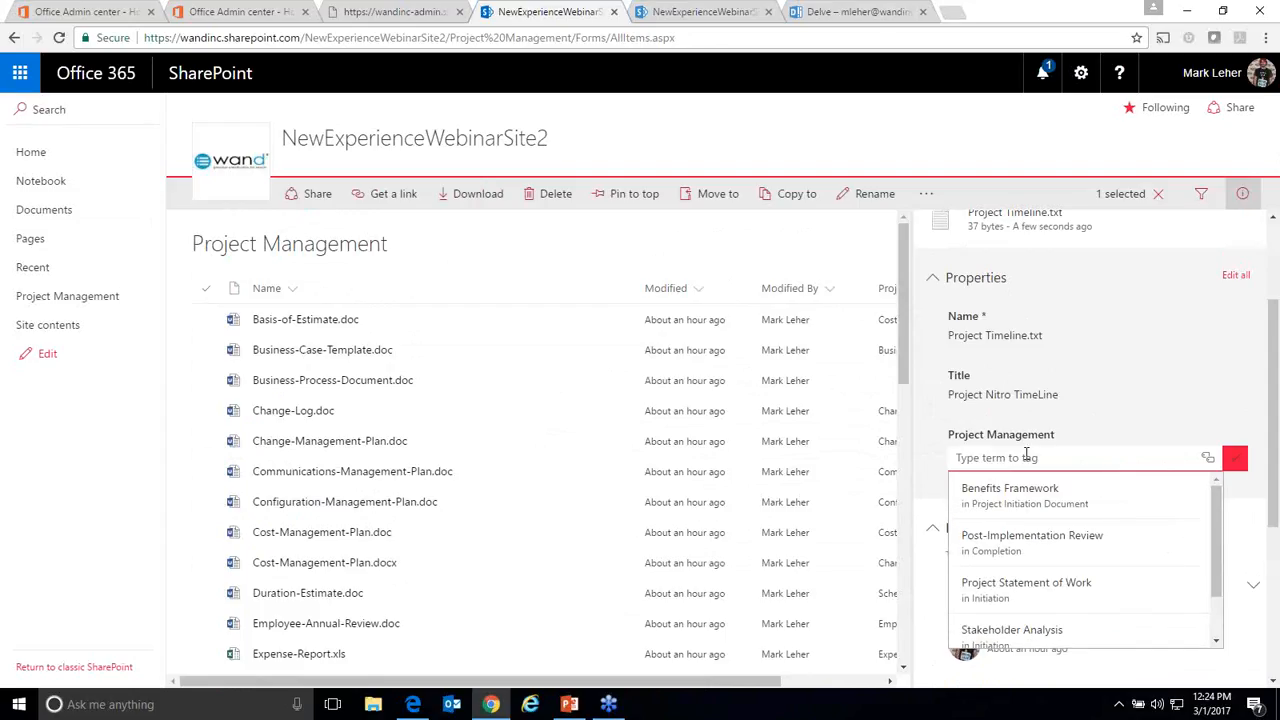
{"action": "left_click", "coordinate": [1026, 457]}
{"action": "type", "text": "project sc"}
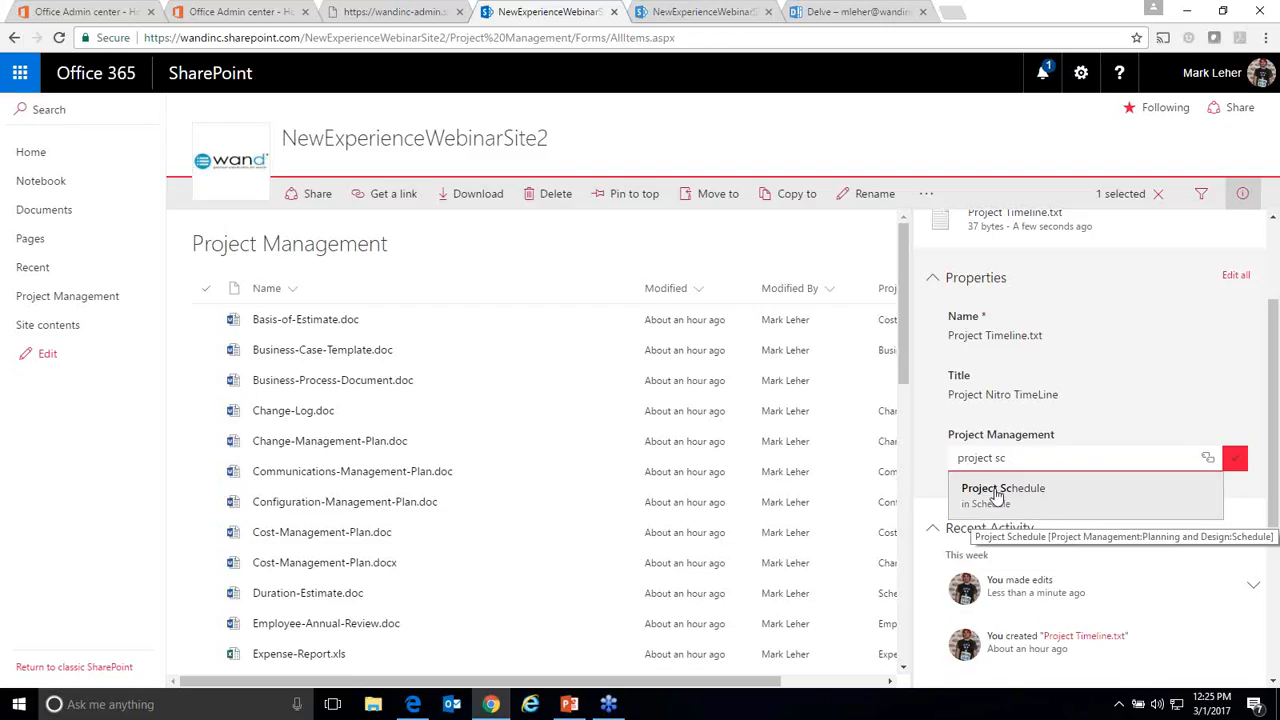
{"action": "left_click", "coordinate": [998, 492]}
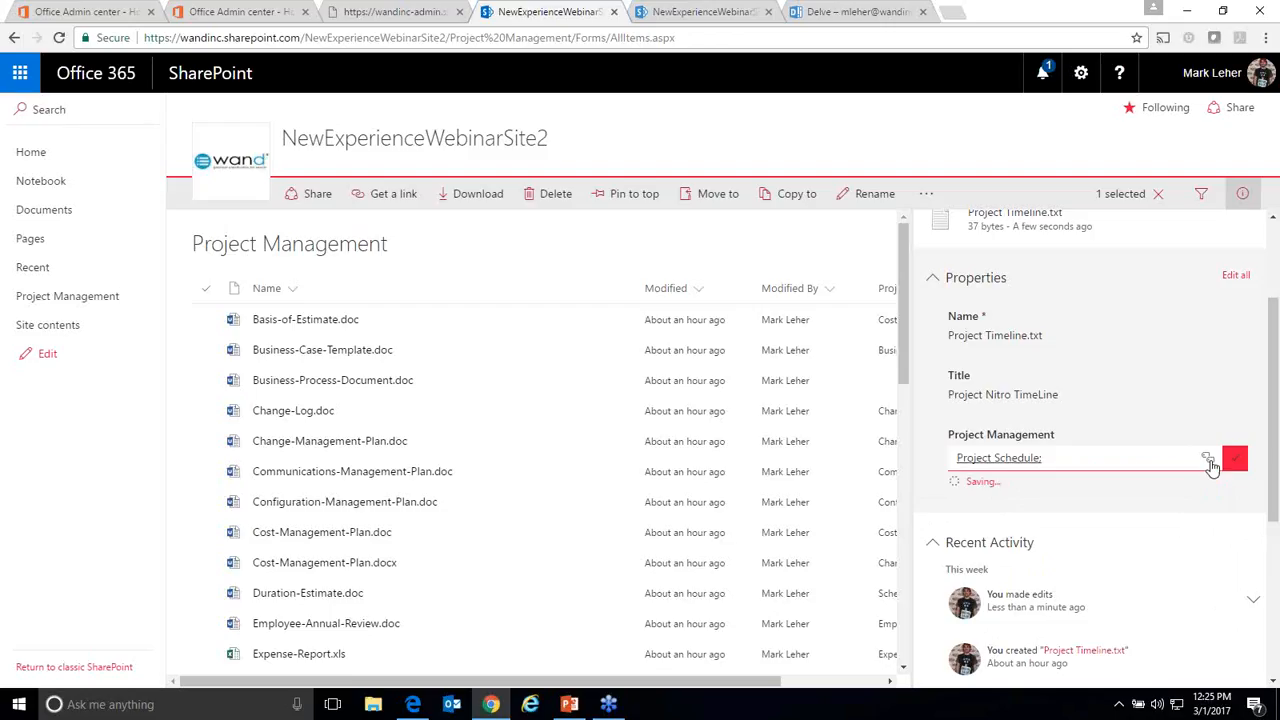
{"action": "left_click", "coordinate": [1064, 479]}
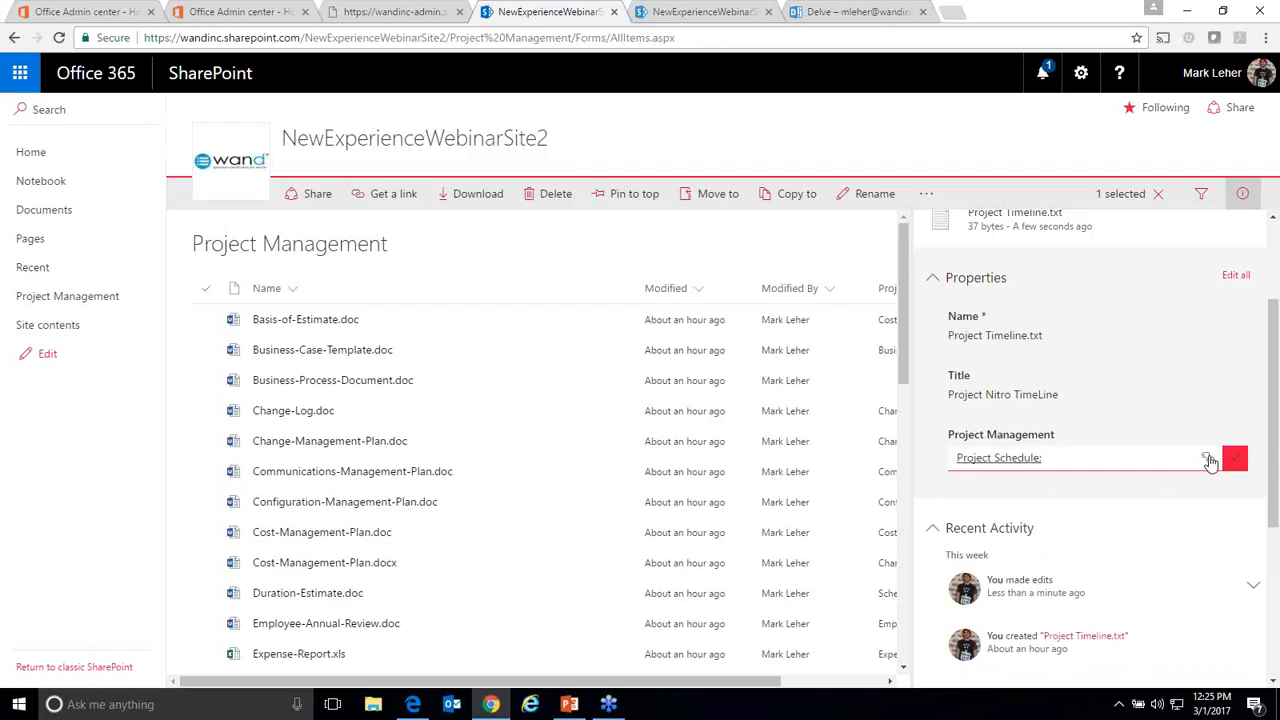
Step: Browse the Project Management term tree around Project Schedule in the term picker and accept the selected term
{"action": "left_click", "coordinate": [1210, 460]}
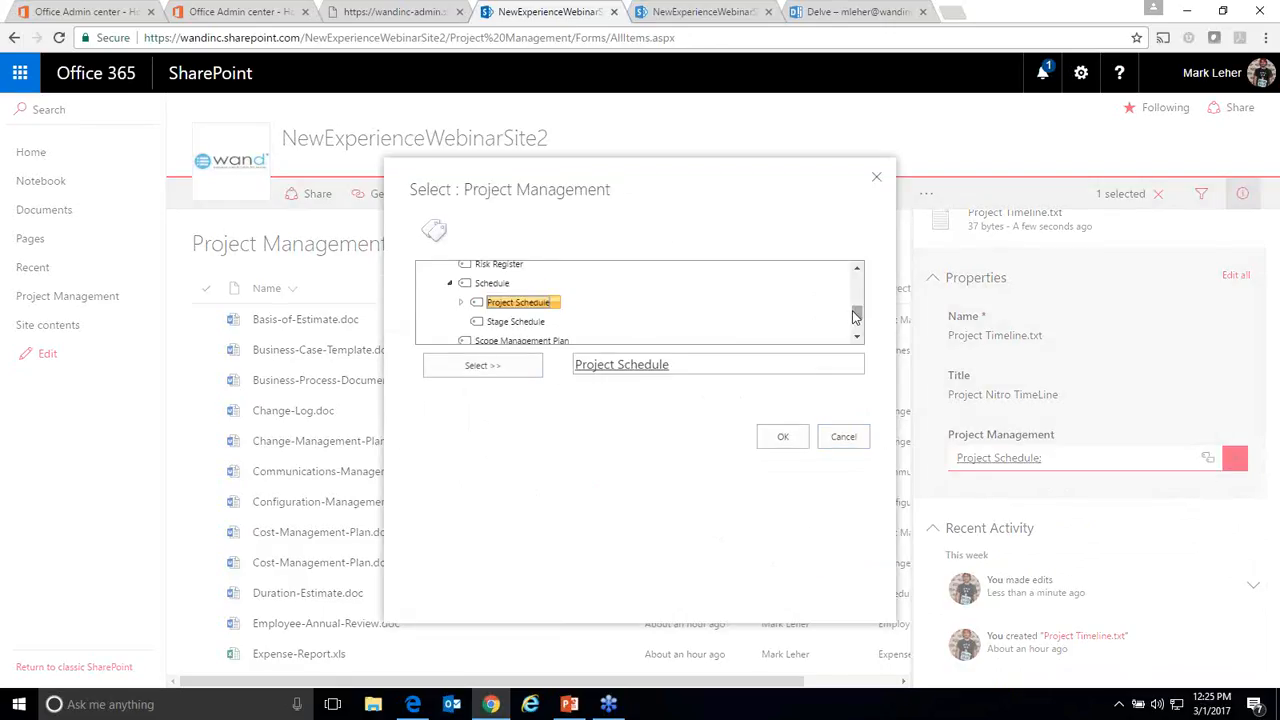
{"action": "left_click_drag", "start_coordinate": [859, 312], "coordinate": [859, 320]}
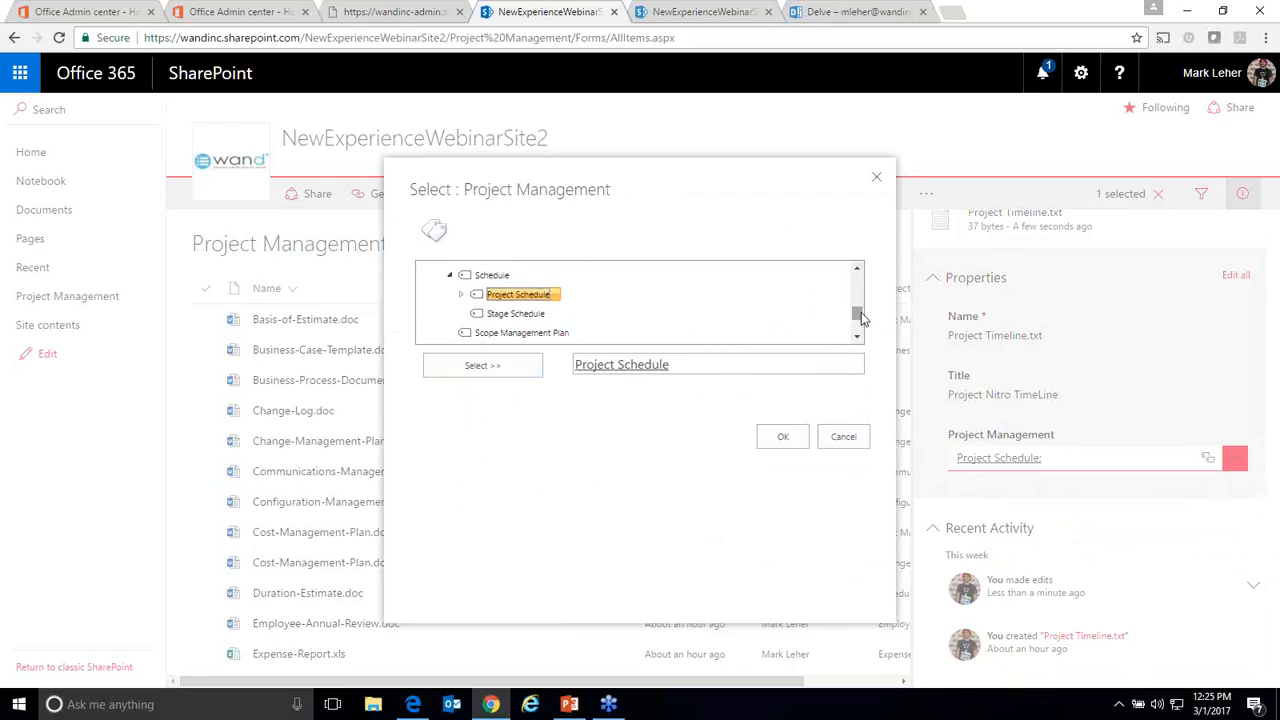
{"action": "left_click", "coordinate": [800, 444]}
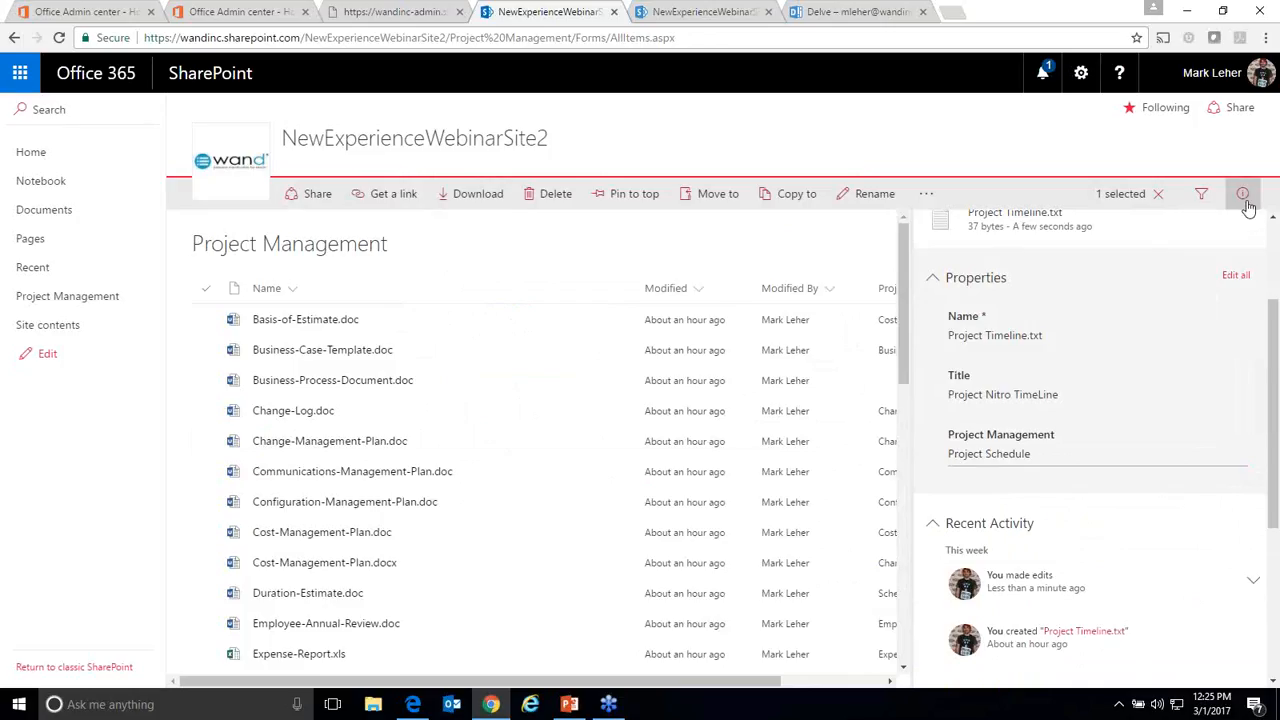
Step: Open the full edit form for all properties of Project Timeline.txt and save it
{"action": "left_click", "coordinate": [1233, 281]}
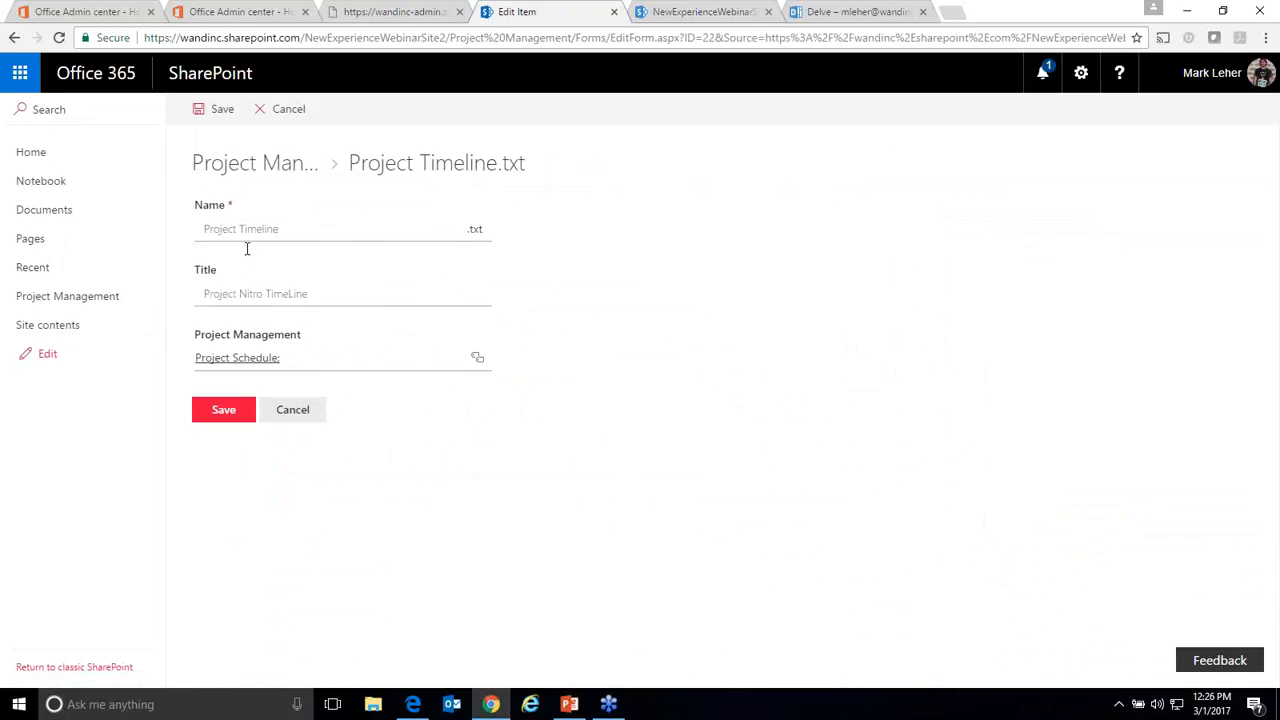
{"action": "left_click", "coordinate": [221, 414]}
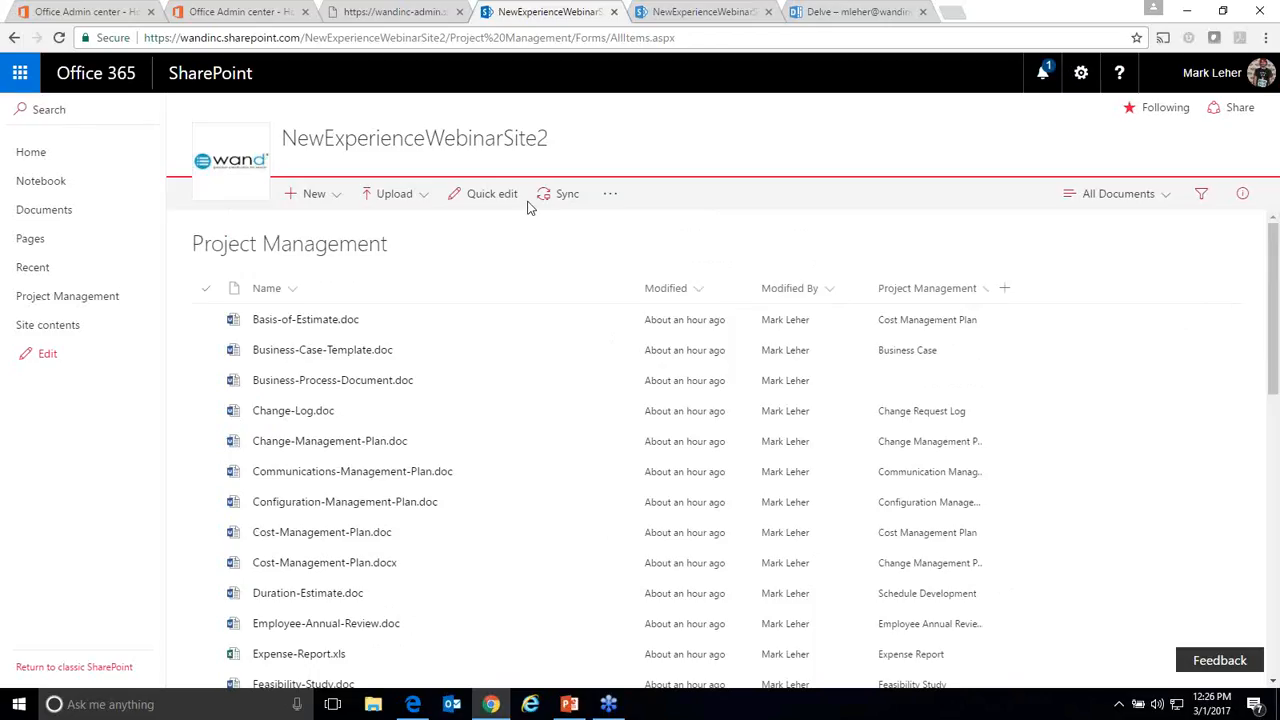
Step: Open the Project Management library in quick edit and tag Business-Process-Document with Project Initiation Document, found by searching "project in"
{"action": "left_click", "coordinate": [497, 197]}
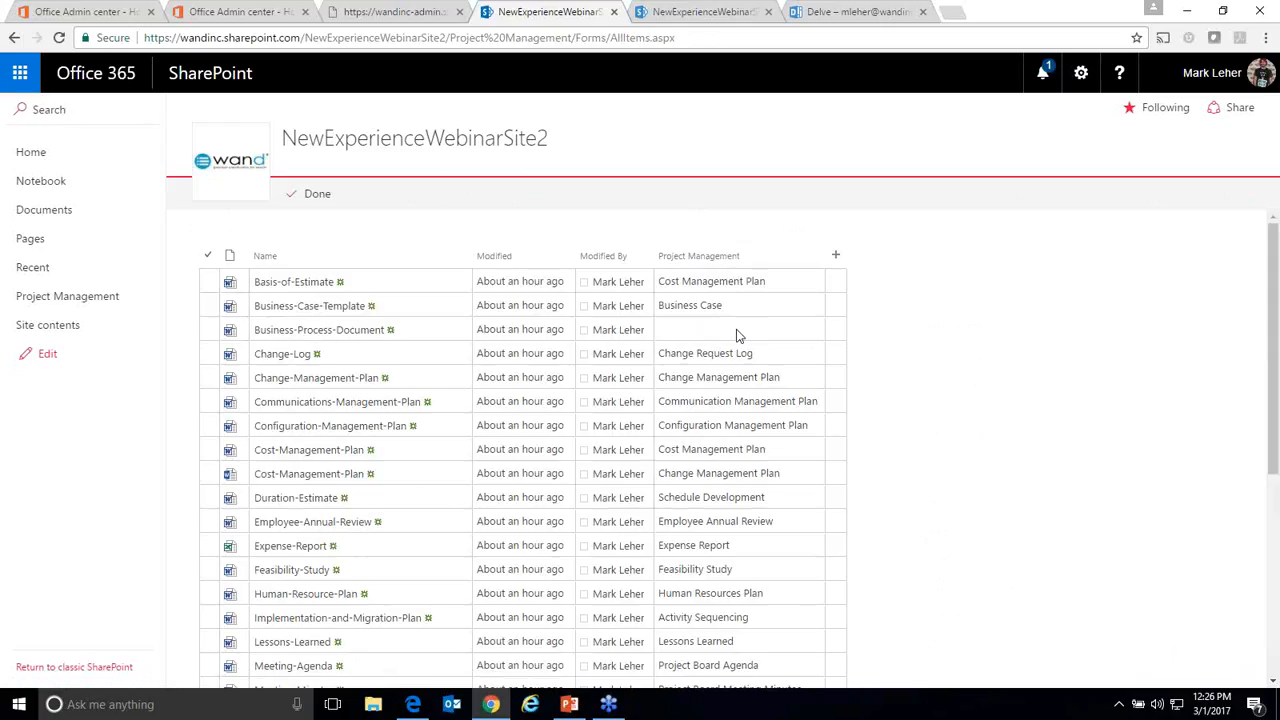
{"action": "left_click", "coordinate": [676, 329]}
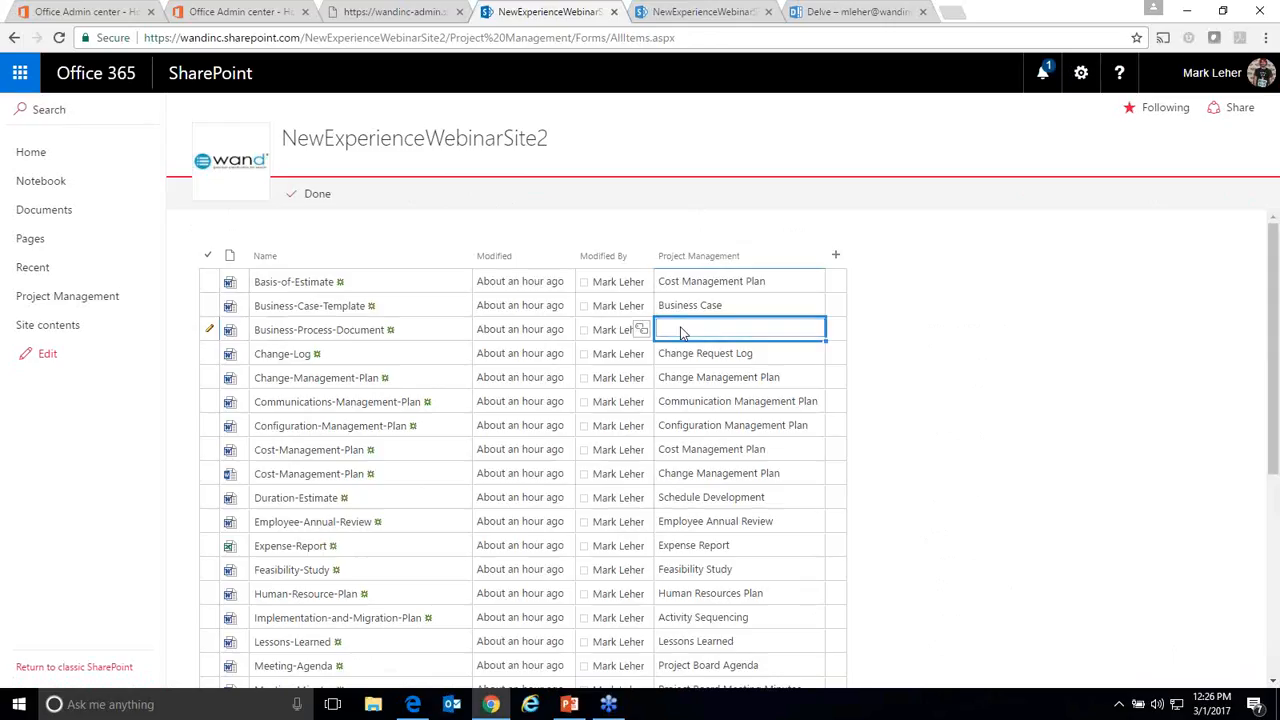
{"action": "type", "text": "project in"}
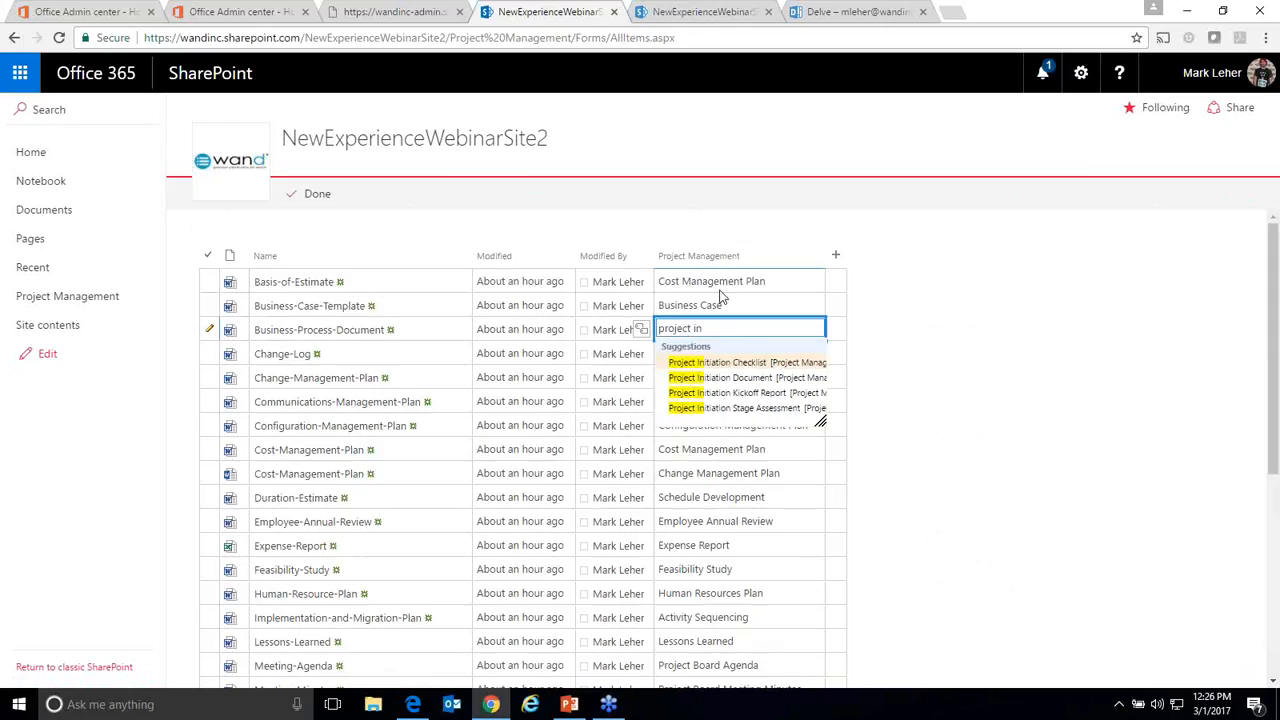
{"action": "left_click", "coordinate": [734, 380]}
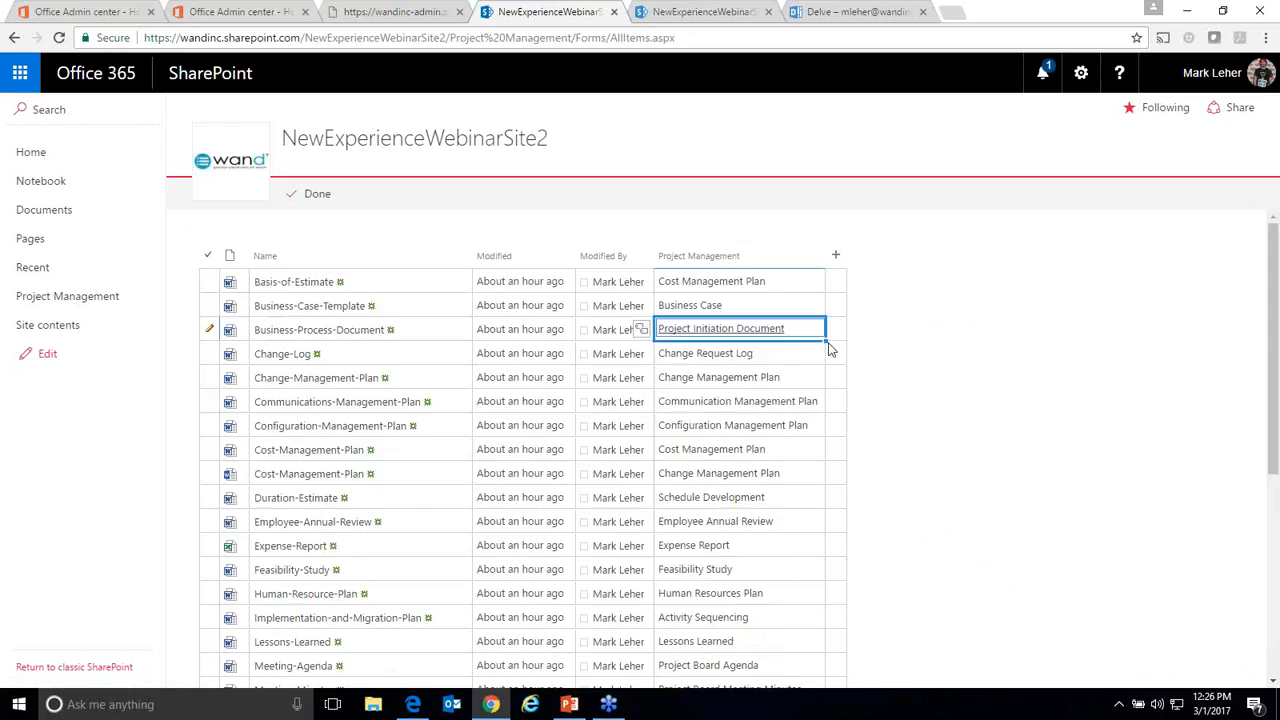
{"action": "mouse_move", "coordinate": [826, 341]}
{"action": "left_mouse_down"}
{"action": "mouse_move", "coordinate": [822, 401]}
{"action": "mouse_move", "coordinate": [814, 354]}
{"action": "left_mouse_up"}
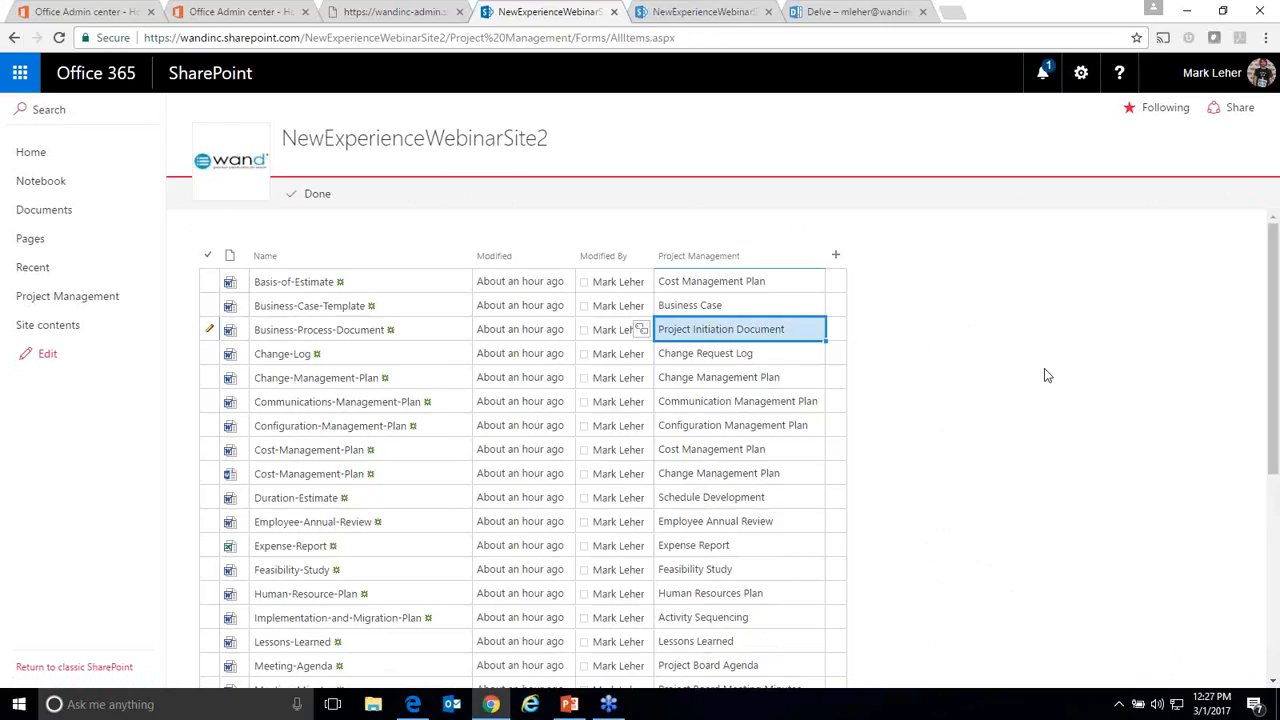
Step: Tag Post-Project-Review-Template with End of Project Review from the Completion branch of the term tree, and finish quick editing
{"action": "scroll", "coordinate": [1044, 370], "scroll_direction": "down", "scroll_amount": 4}
{"action": "left_click", "coordinate": [717, 356]}
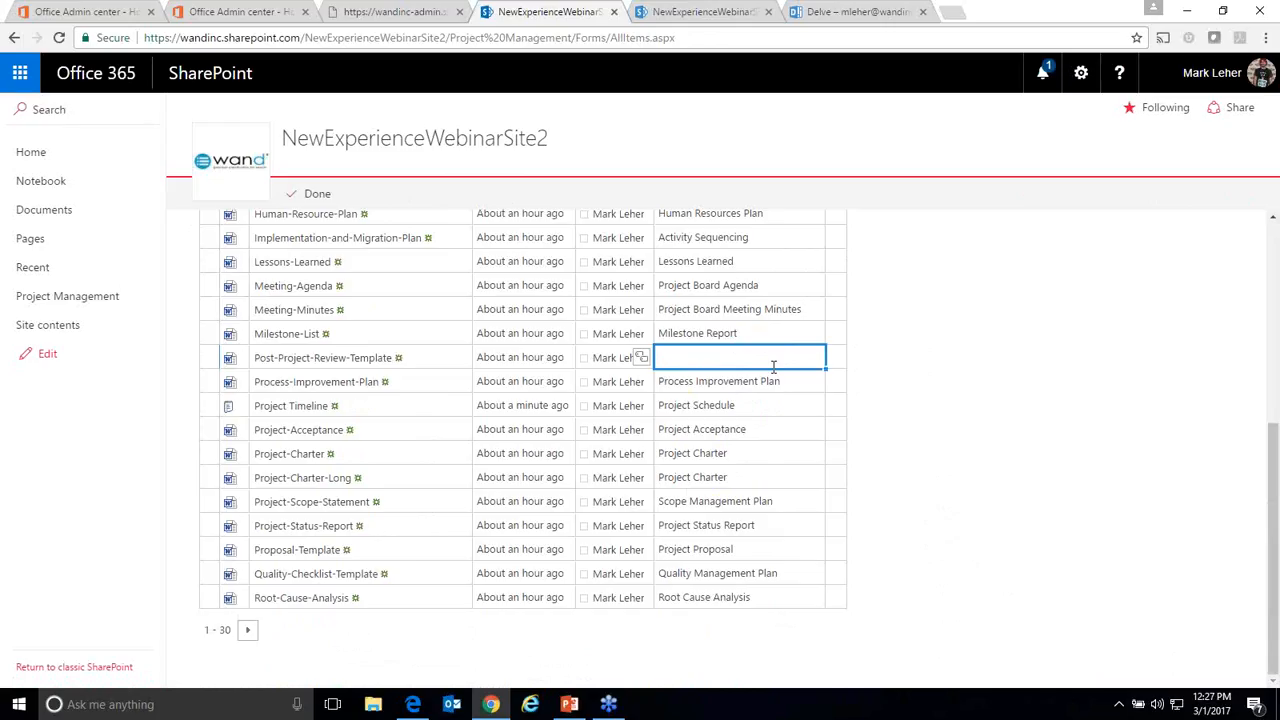
{"action": "left_click", "coordinate": [640, 358]}
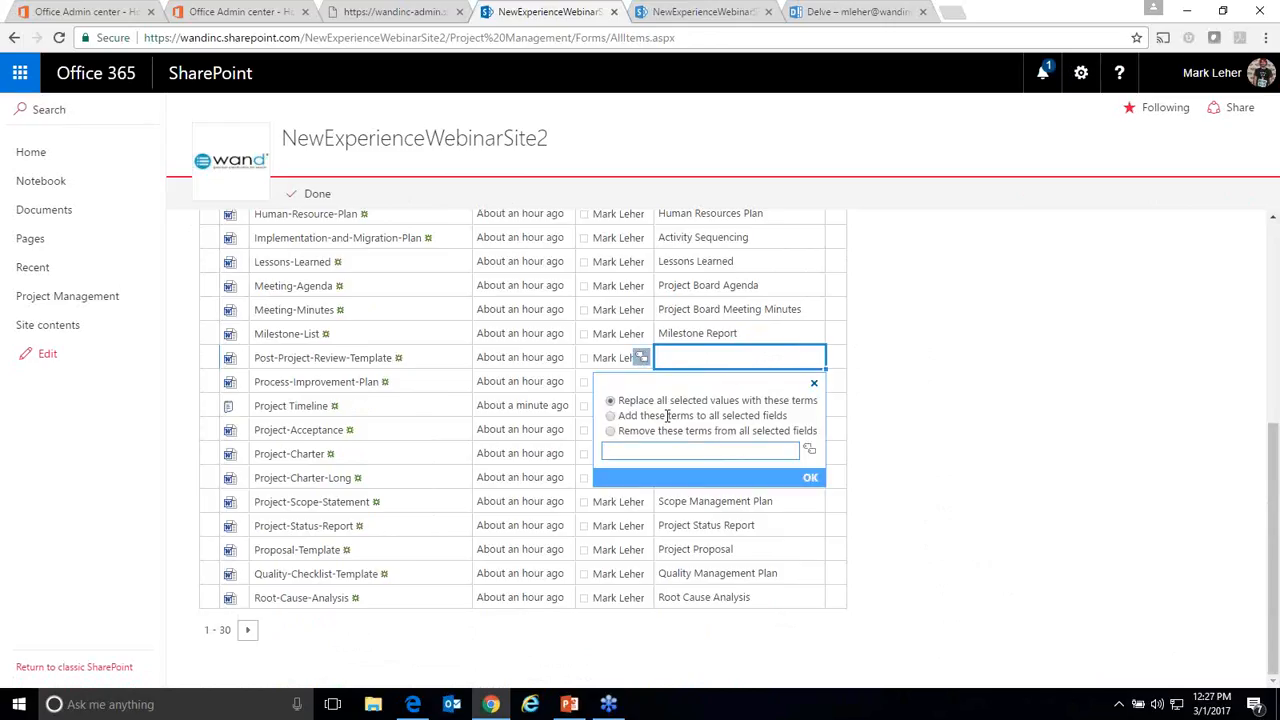
{"action": "left_click", "coordinate": [809, 452]}
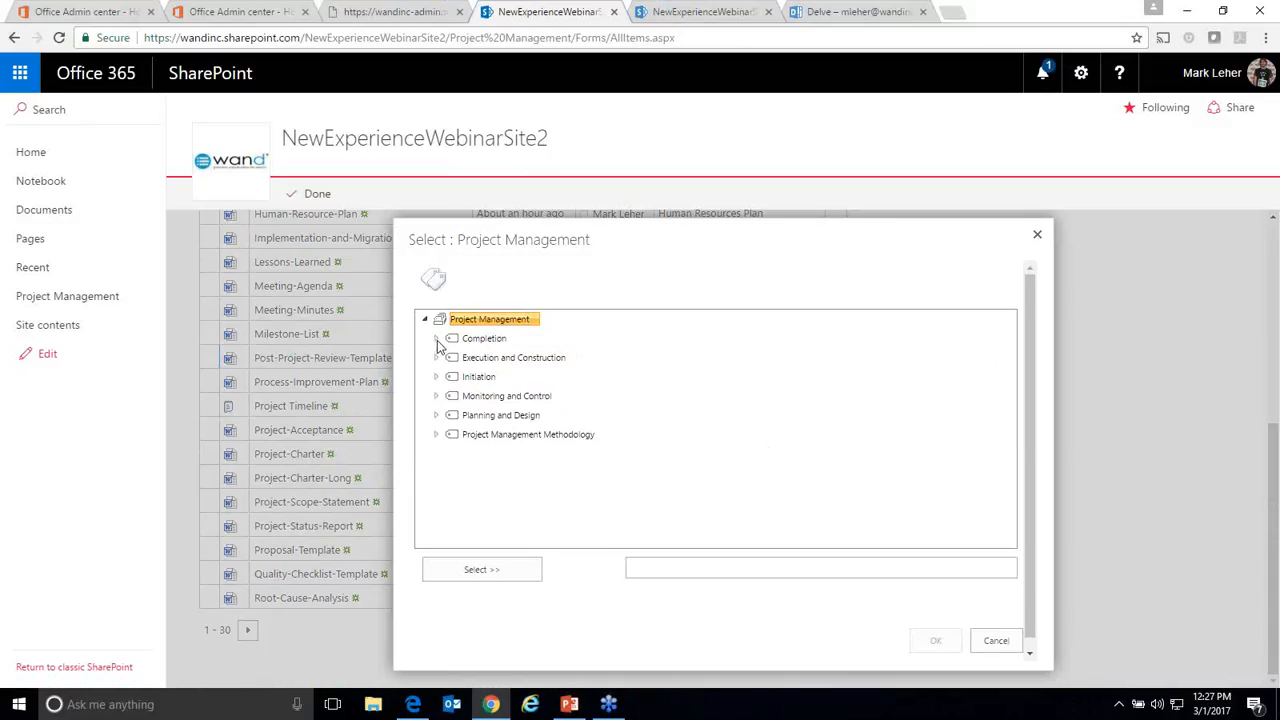
{"action": "left_click", "coordinate": [436, 339]}
{"action": "left_click", "coordinate": [501, 377]}
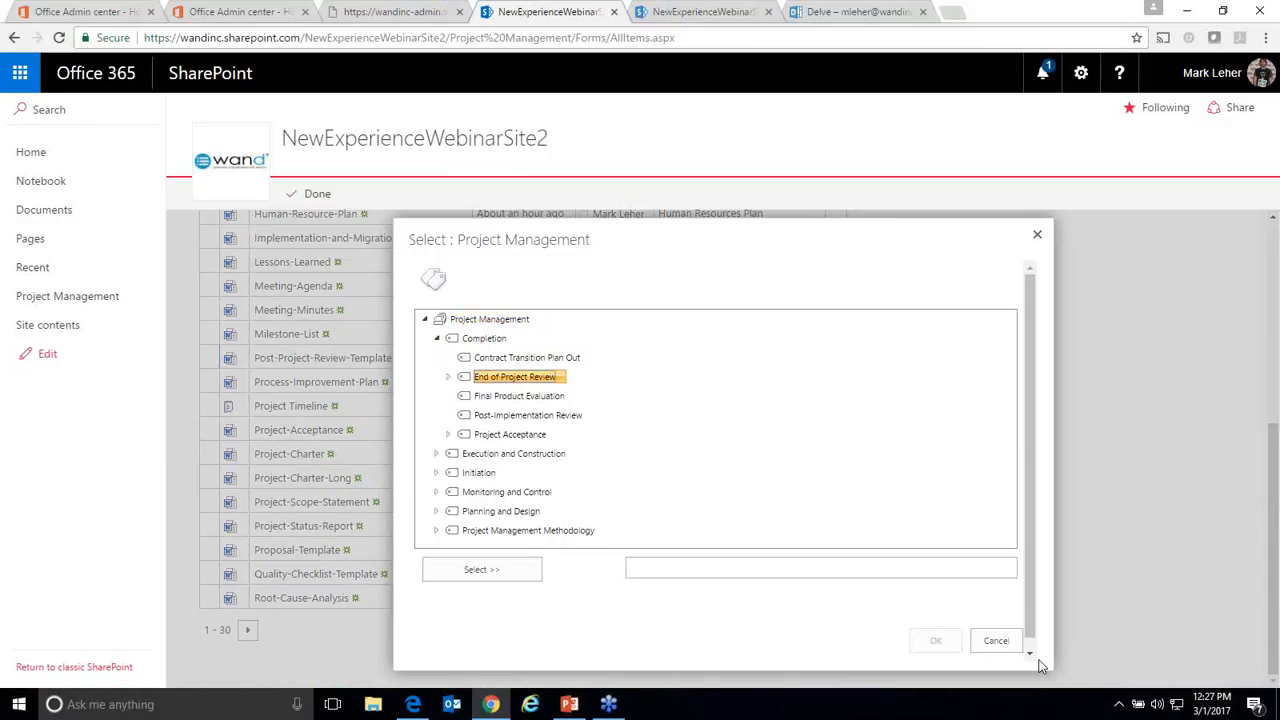
{"action": "double_click", "coordinate": [478, 380]}
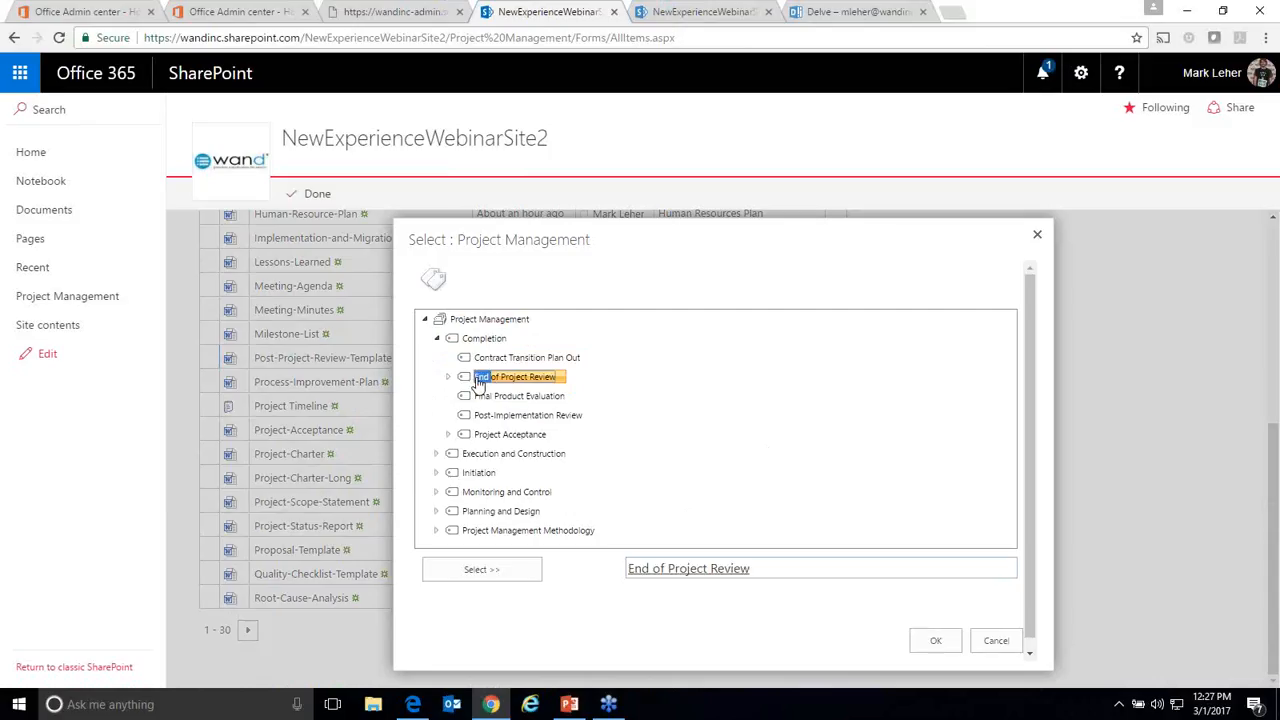
{"action": "left_click", "coordinate": [945, 643]}
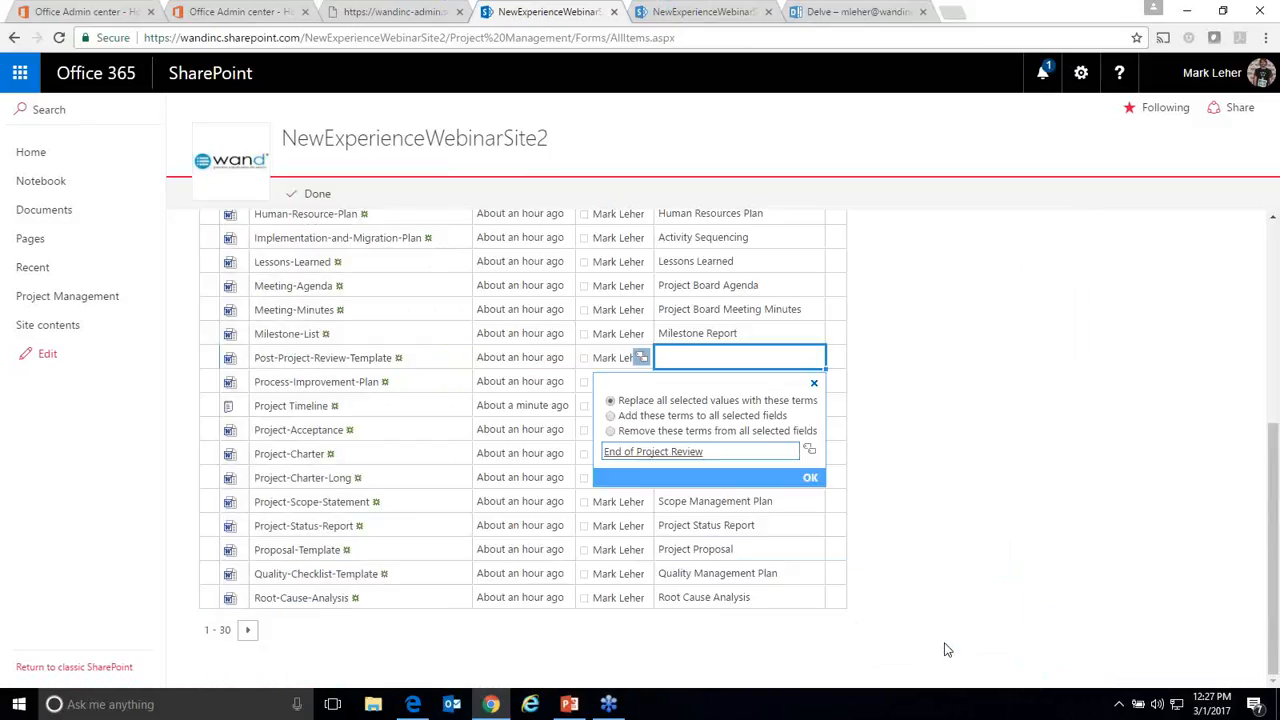
{"action": "left_click", "coordinate": [810, 484]}
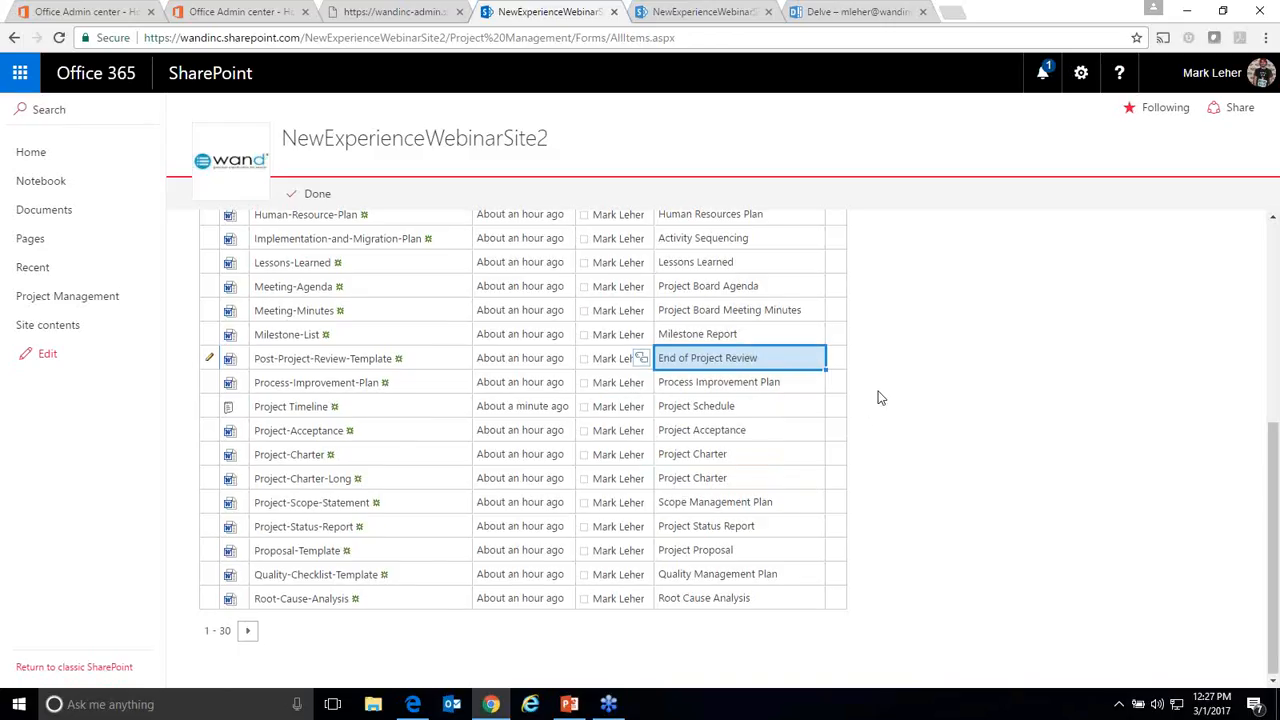
{"action": "scroll", "coordinate": [885, 397], "scroll_direction": "up", "scroll_amount": 5}
{"action": "left_click", "coordinate": [300, 196]}
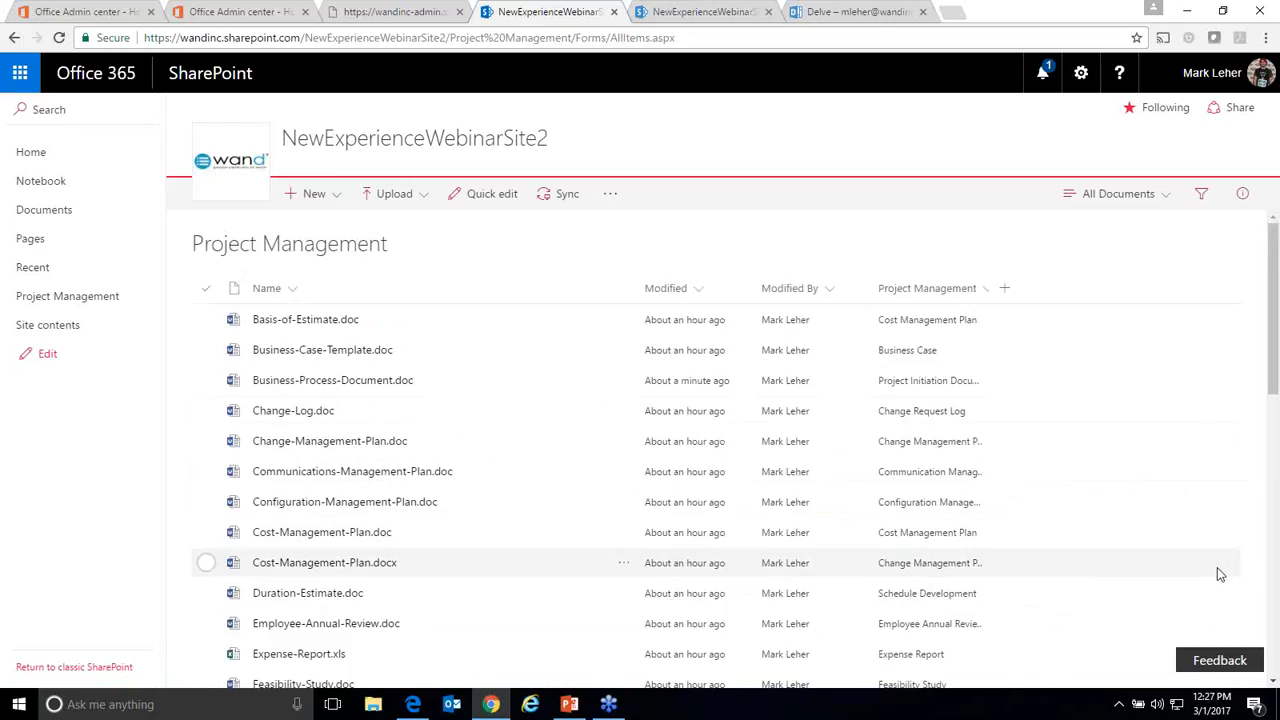
Step: Check the filters pane in the Project Management and Documents libraries, then close it in Project Management
{"action": "left_click", "coordinate": [1205, 200]}
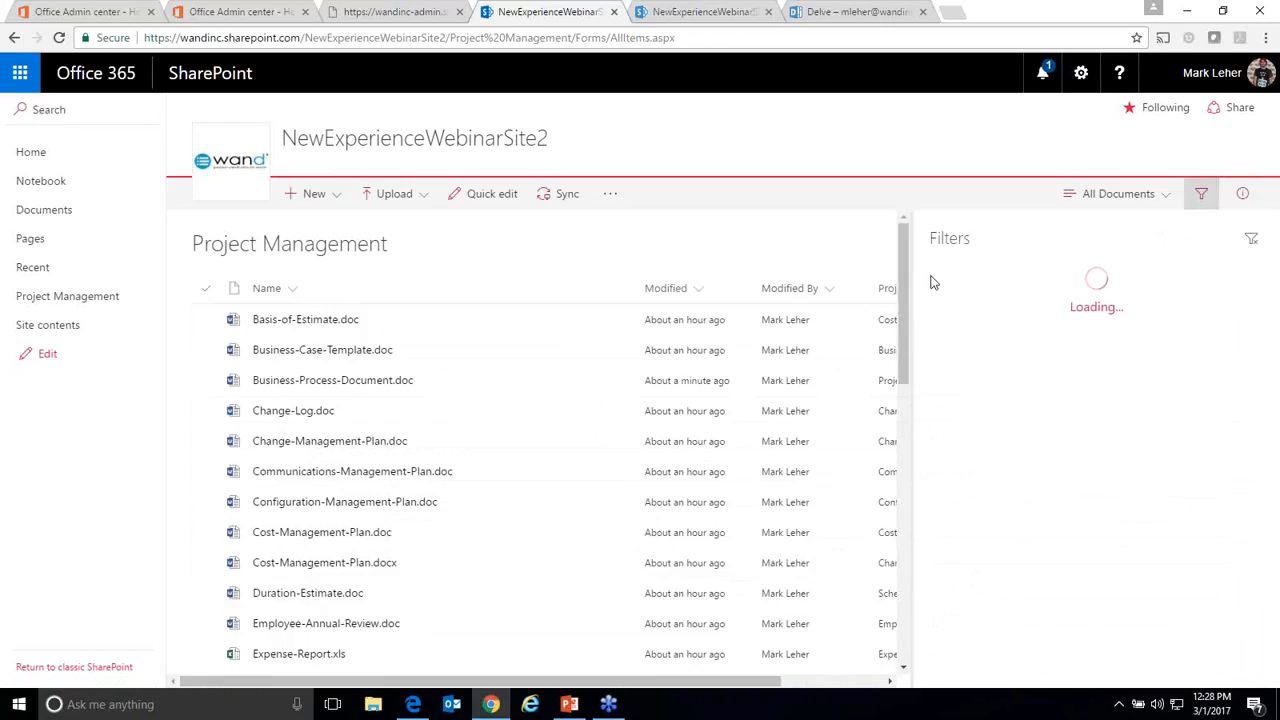
{"action": "left_click", "coordinate": [690, 11]}
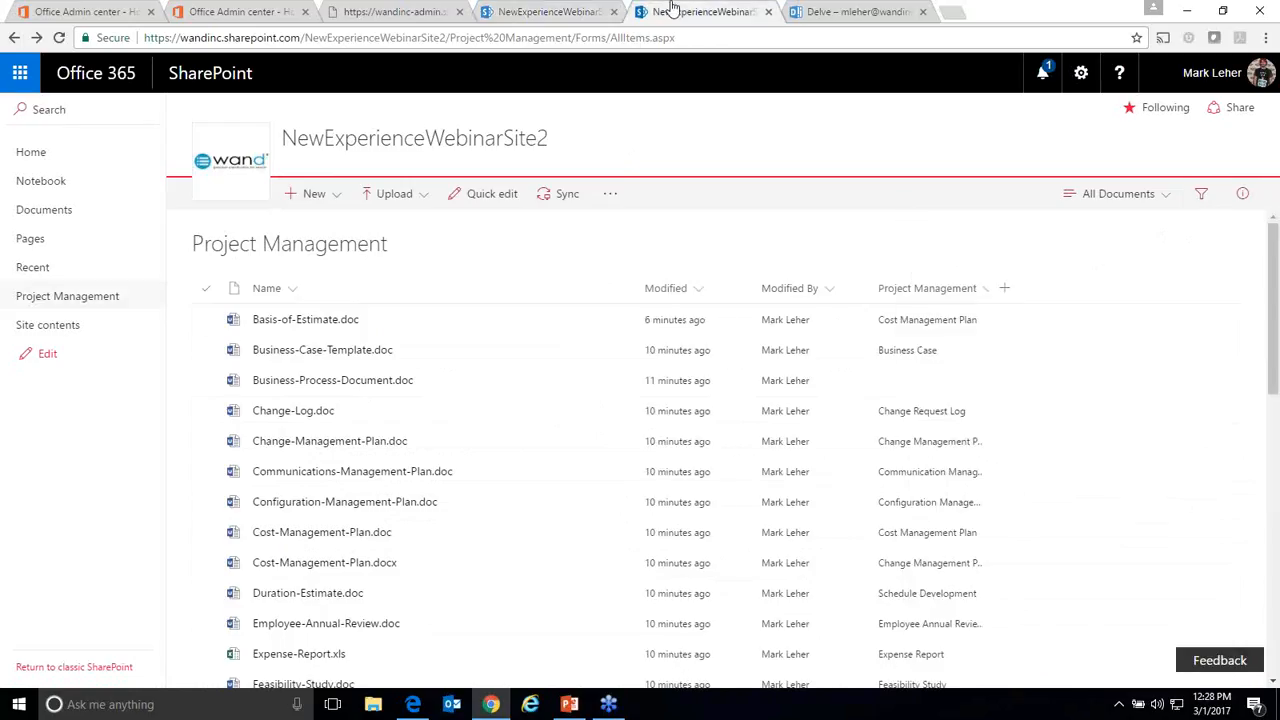
{"action": "left_click", "coordinate": [62, 211]}
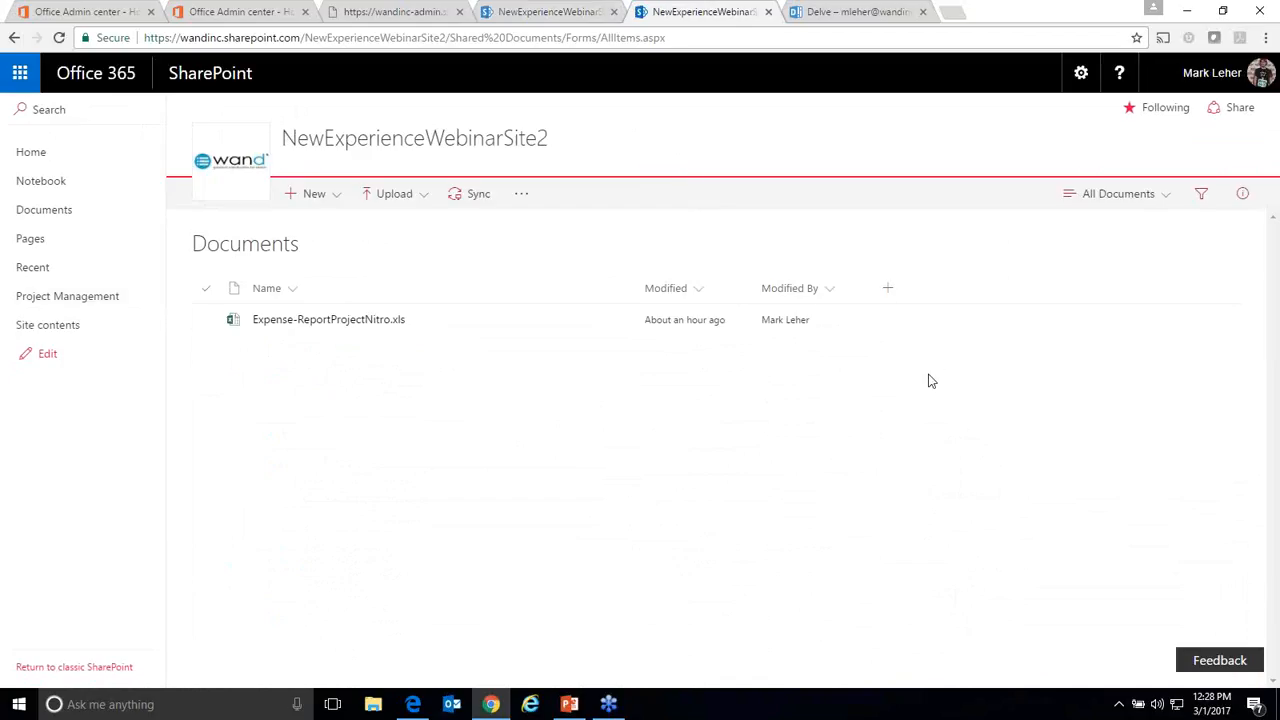
{"action": "left_click", "coordinate": [1204, 195]}
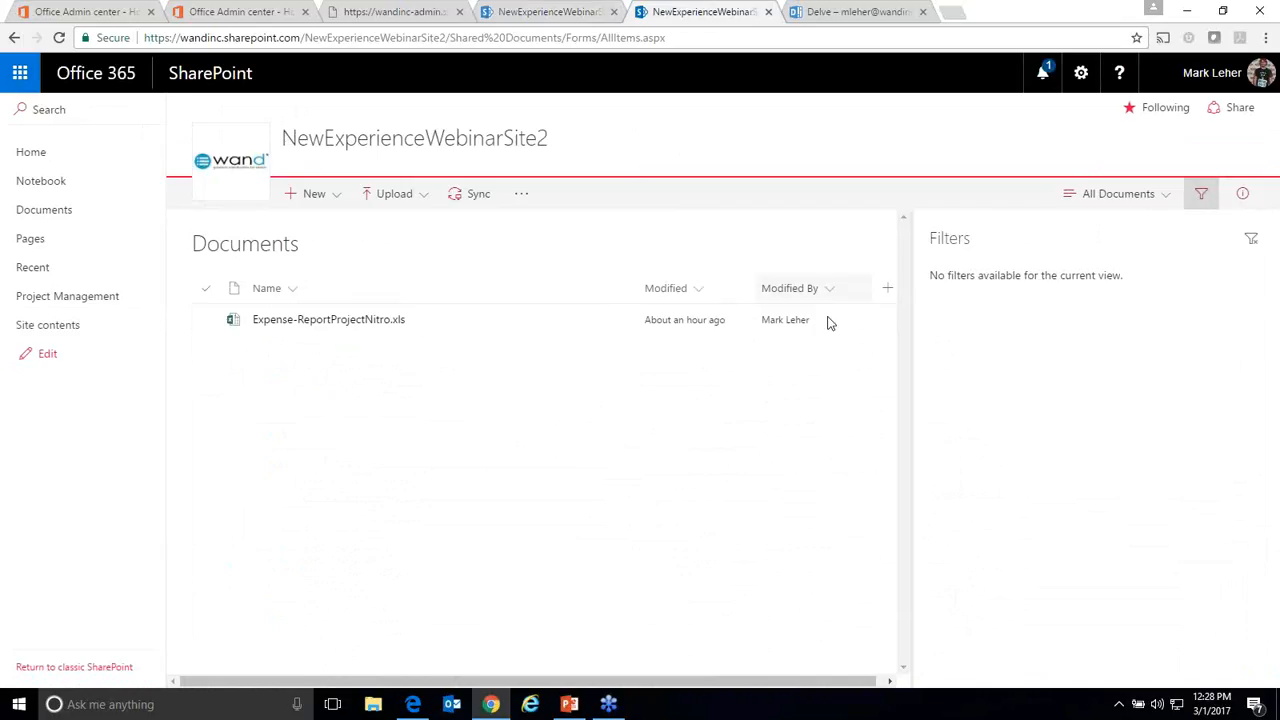
{"action": "left_click", "coordinate": [518, 11]}
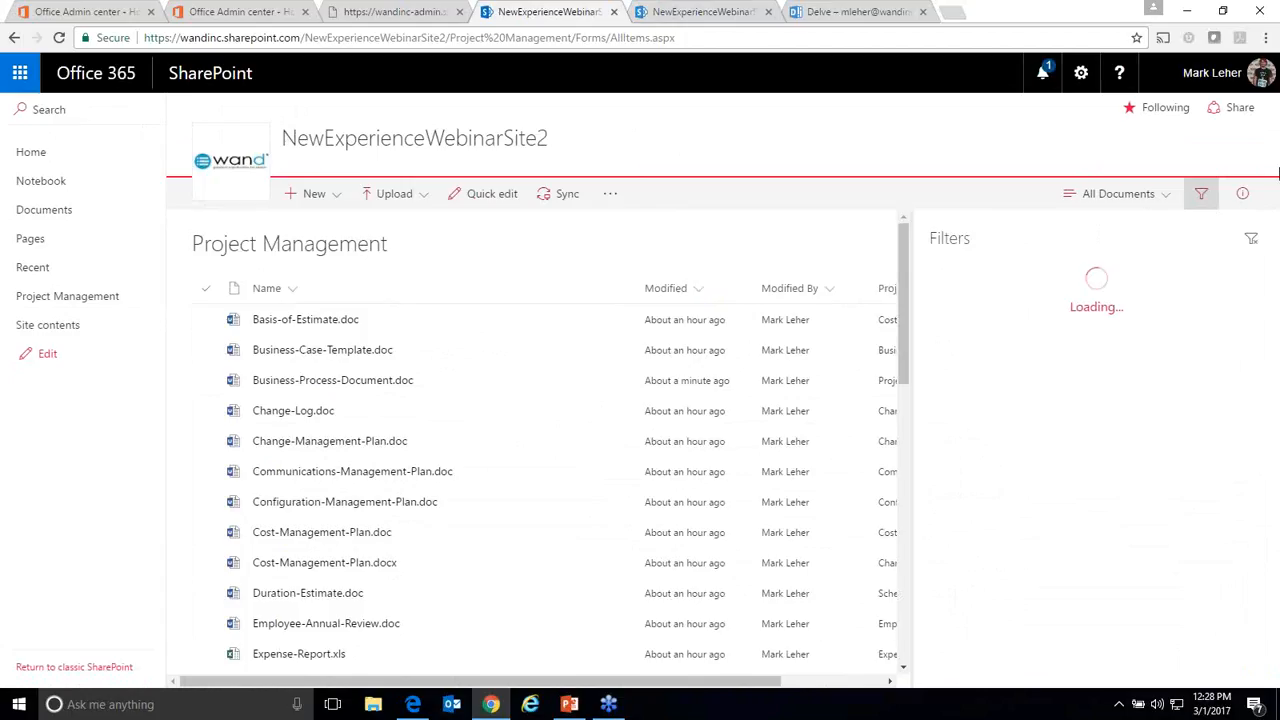
{"action": "left_click", "coordinate": [1203, 193]}
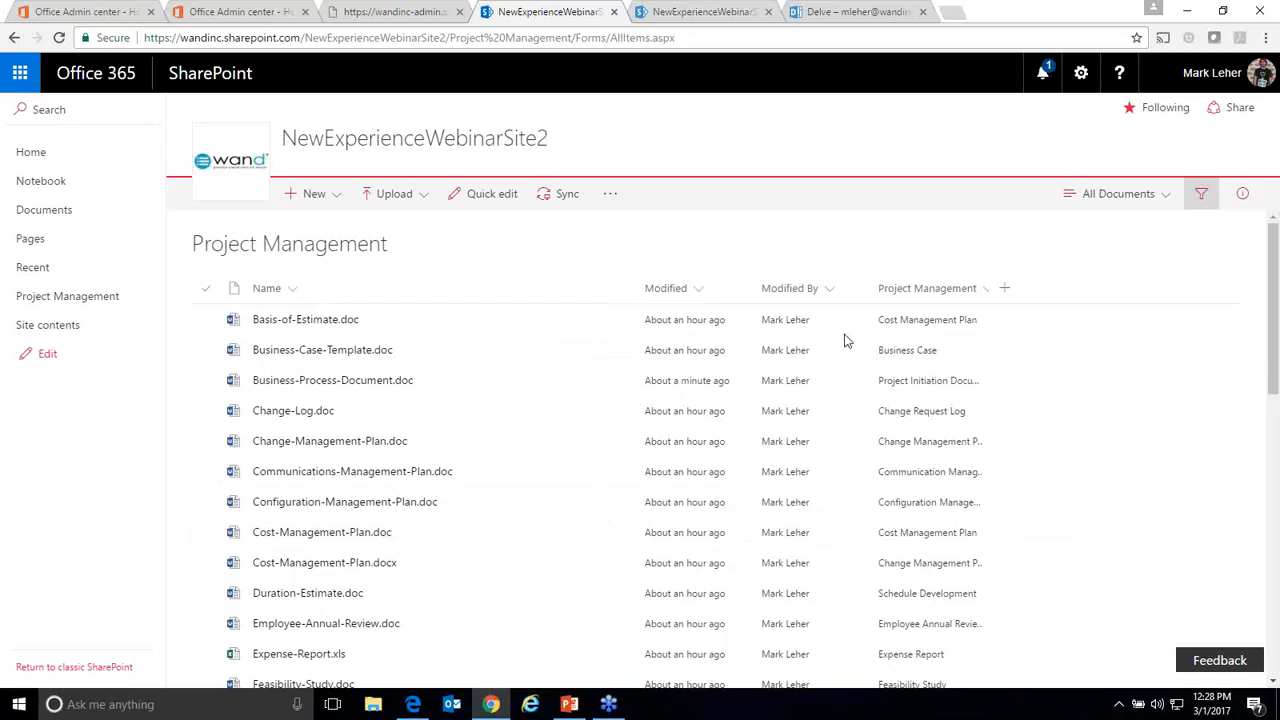
Step: Pin the Project Management column to the filters pane
{"action": "left_click", "coordinate": [981, 293]}
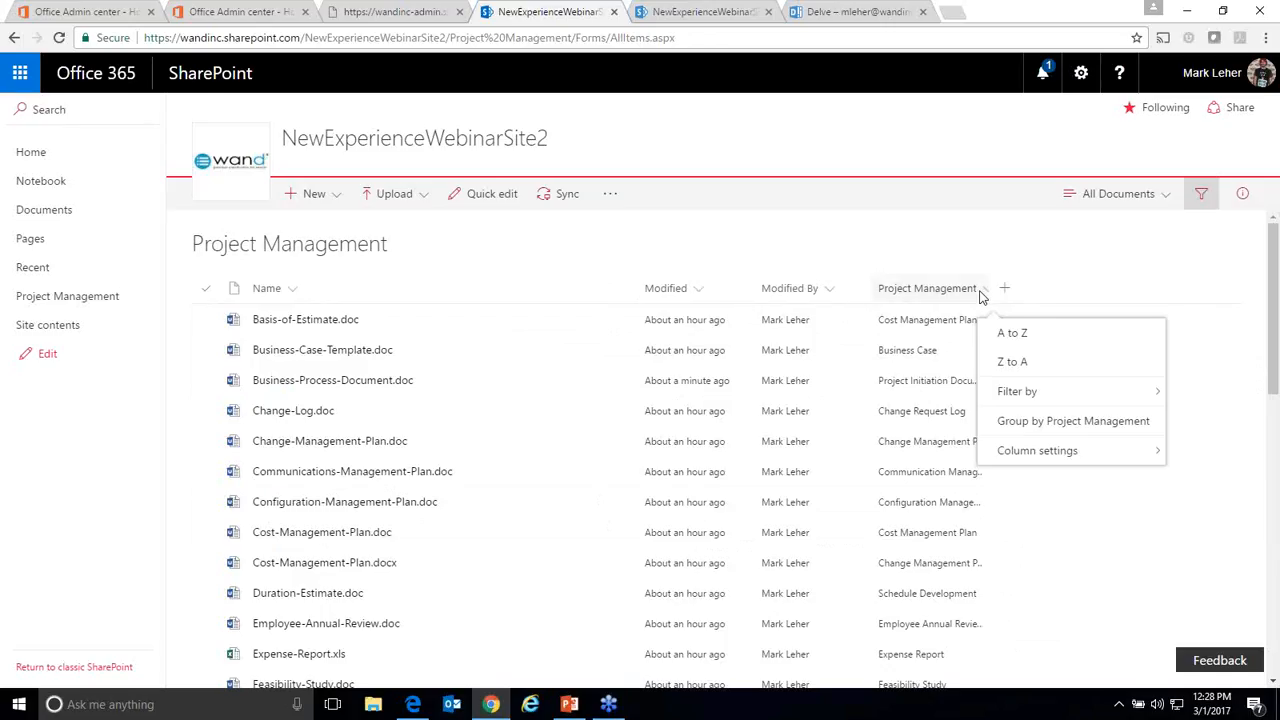
{"action": "mouse_move", "coordinate": [1008, 463]}
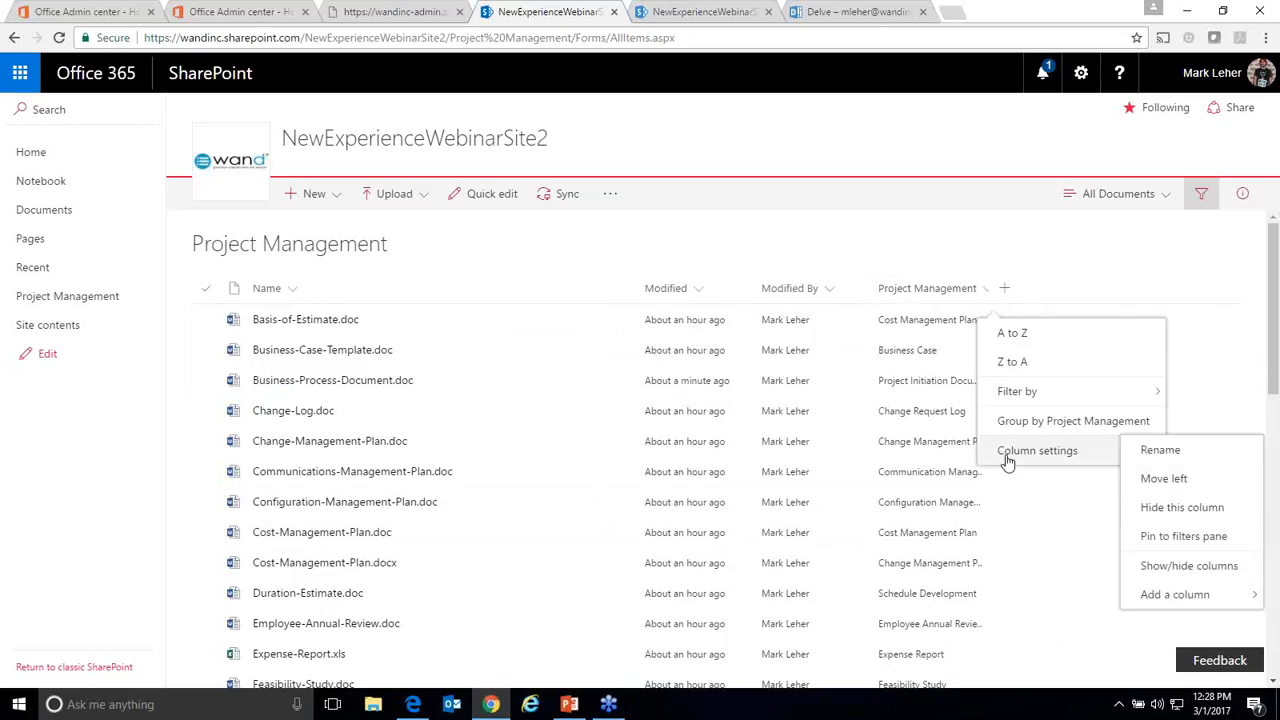
{"action": "left_click", "coordinate": [1204, 538]}
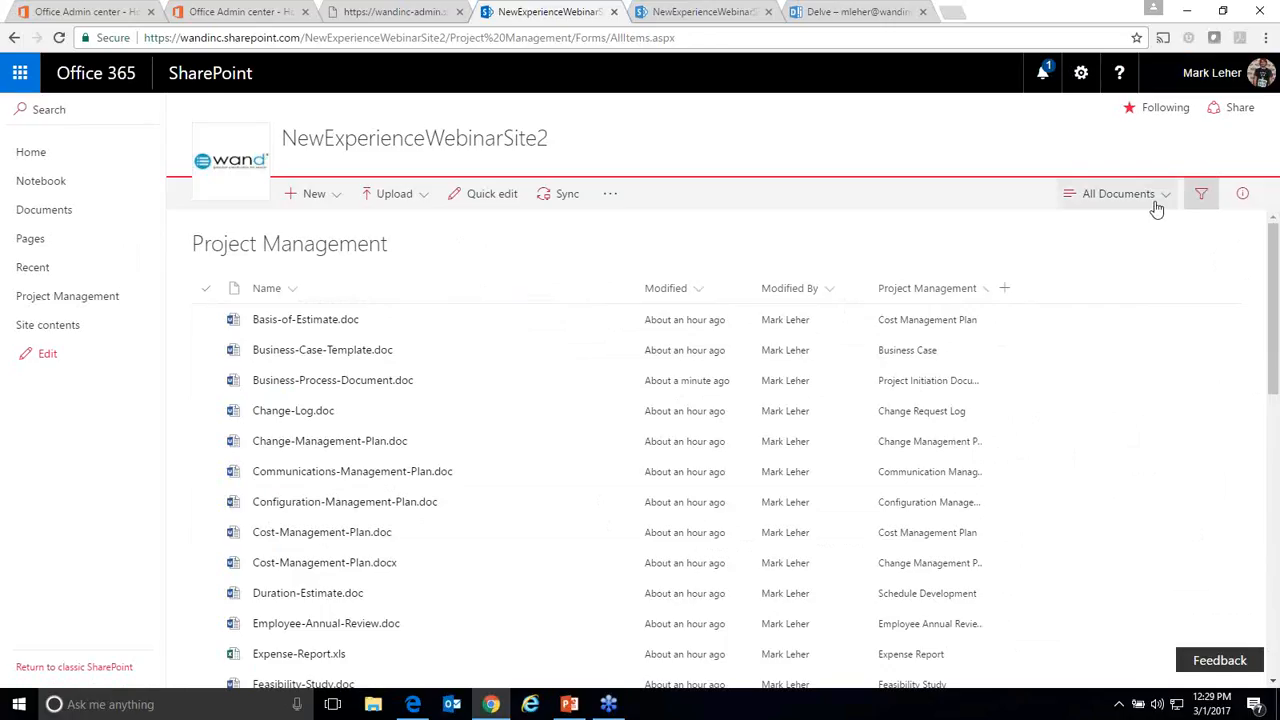
Step: Switch the Project Management library to Tiles, look through the document thumbnails and return to the List layout
{"action": "left_click", "coordinate": [1117, 200]}
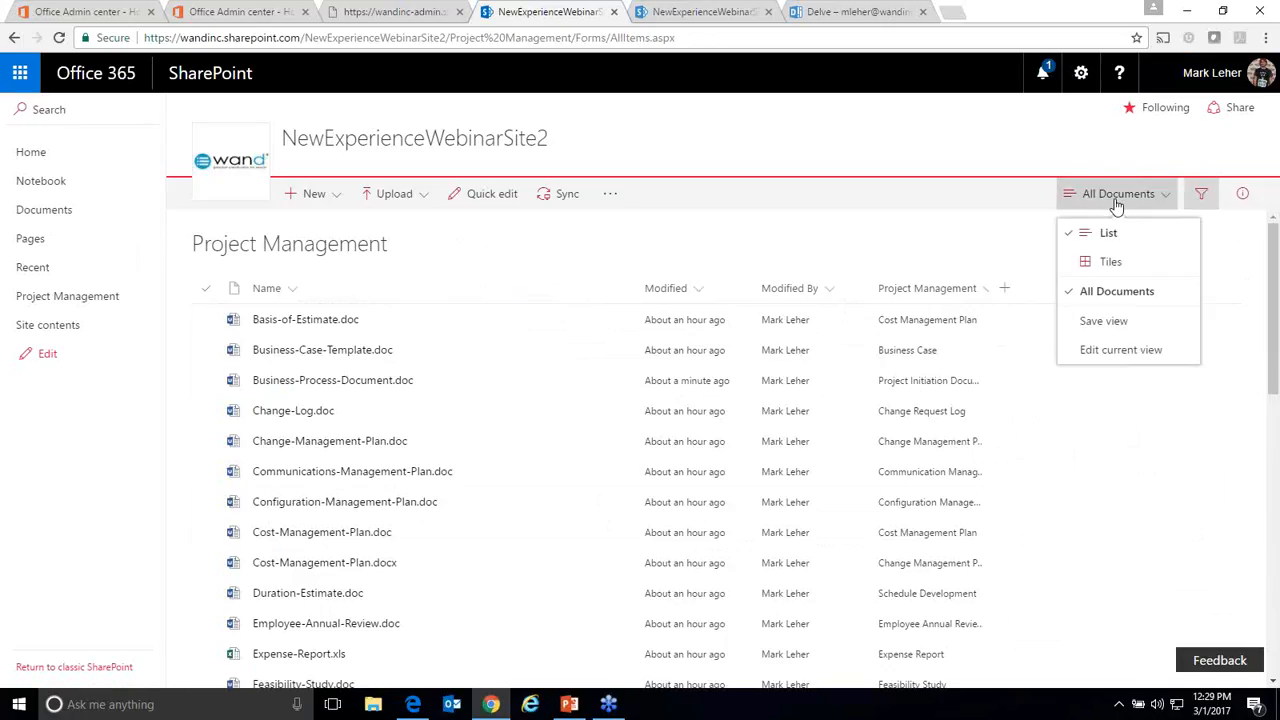
{"action": "scroll", "coordinate": [260, 440], "scroll_direction": "down", "scroll_amount": 4}
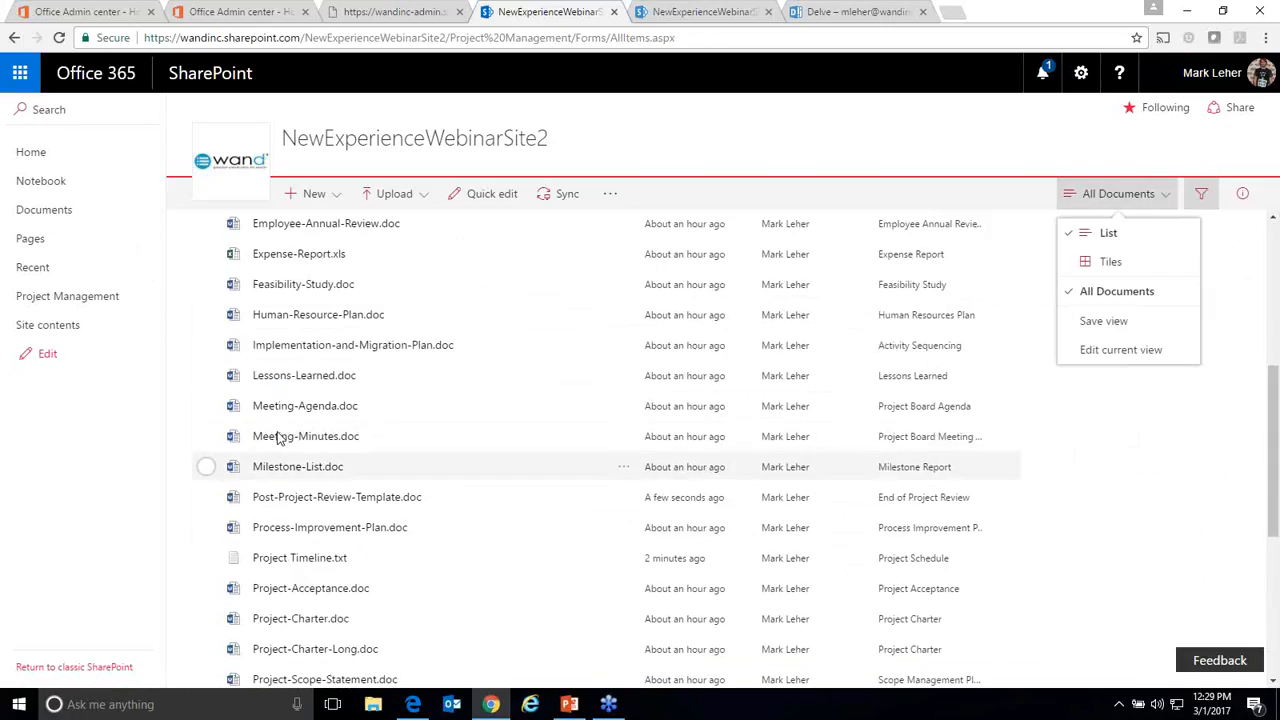
{"action": "scroll", "coordinate": [278, 437], "scroll_direction": "down", "scroll_amount": 4}
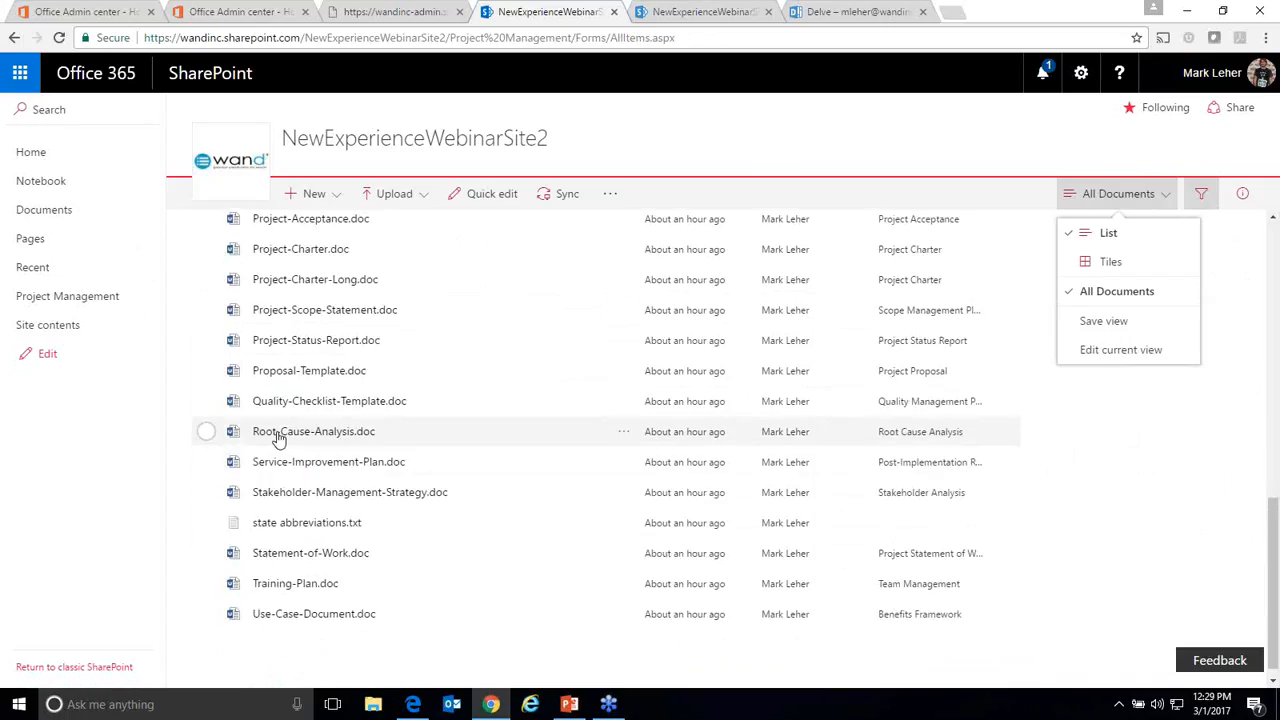
{"action": "left_click", "coordinate": [1117, 275]}
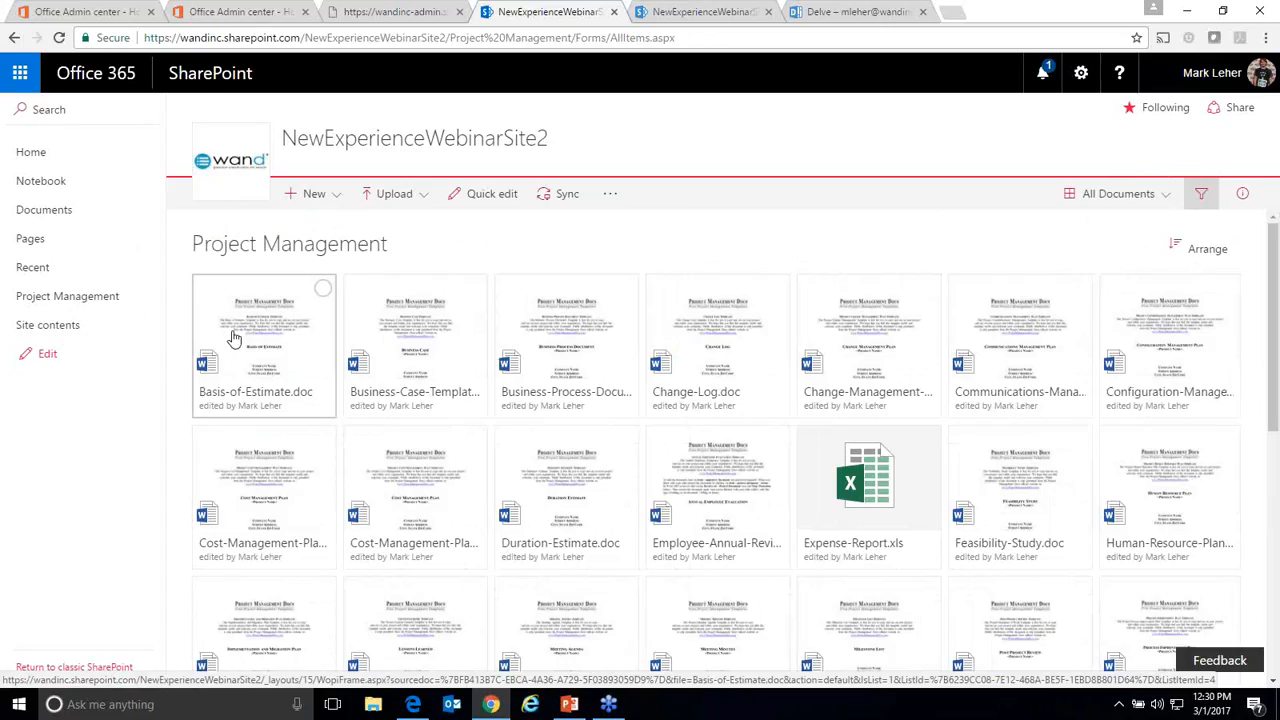
{"action": "scroll", "coordinate": [722, 495], "scroll_direction": "down", "scroll_amount": 3}
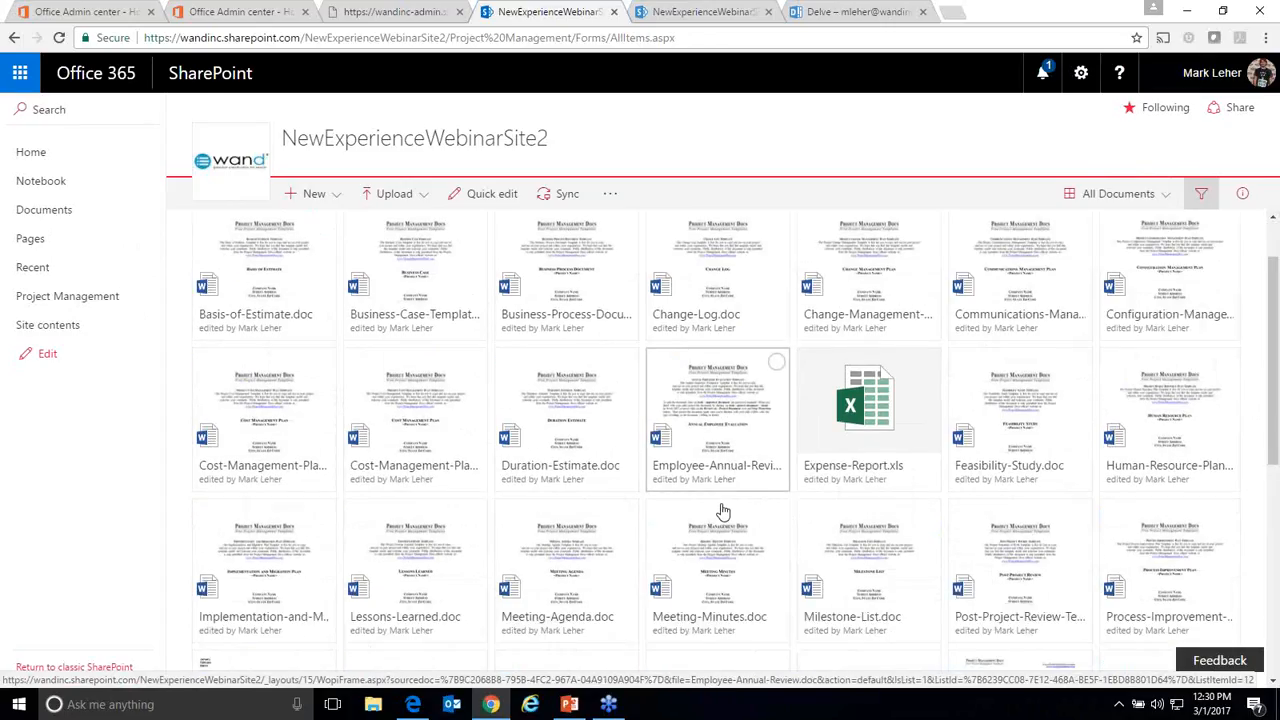
{"action": "scroll", "coordinate": [958, 596], "scroll_direction": "down", "scroll_amount": 4}
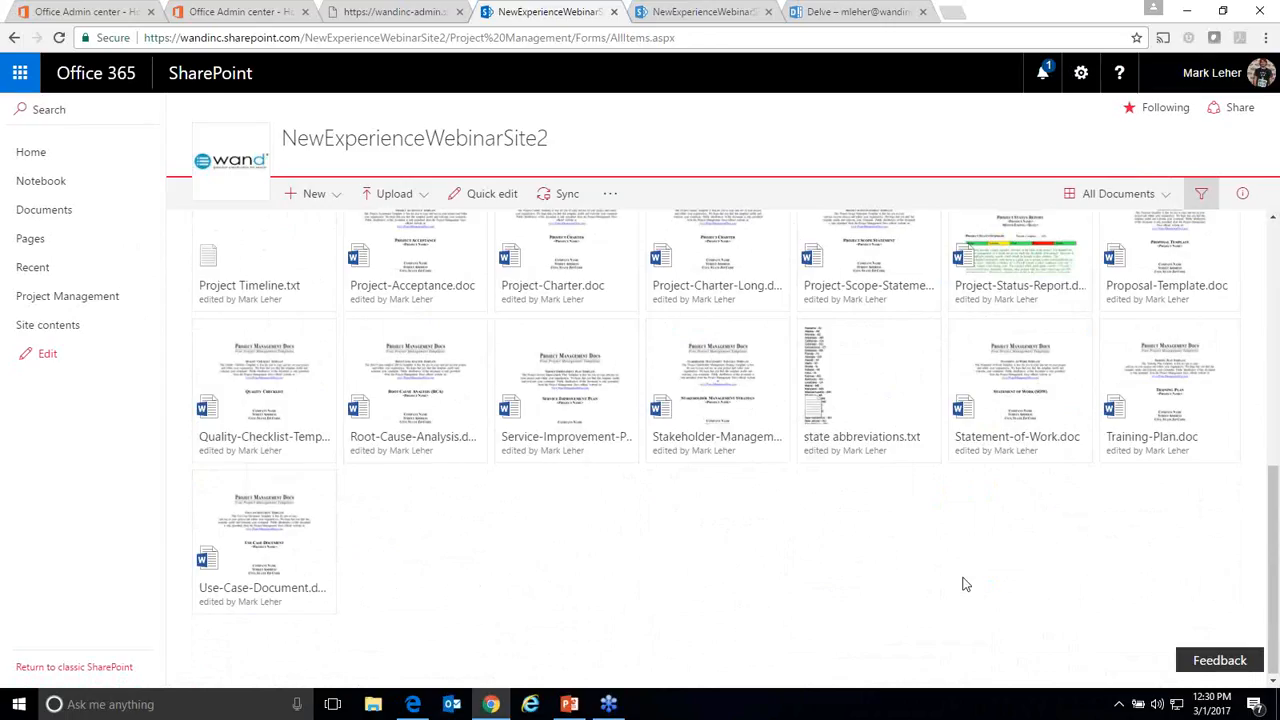
{"action": "scroll", "coordinate": [909, 634], "scroll_direction": "up", "scroll_amount": 5}
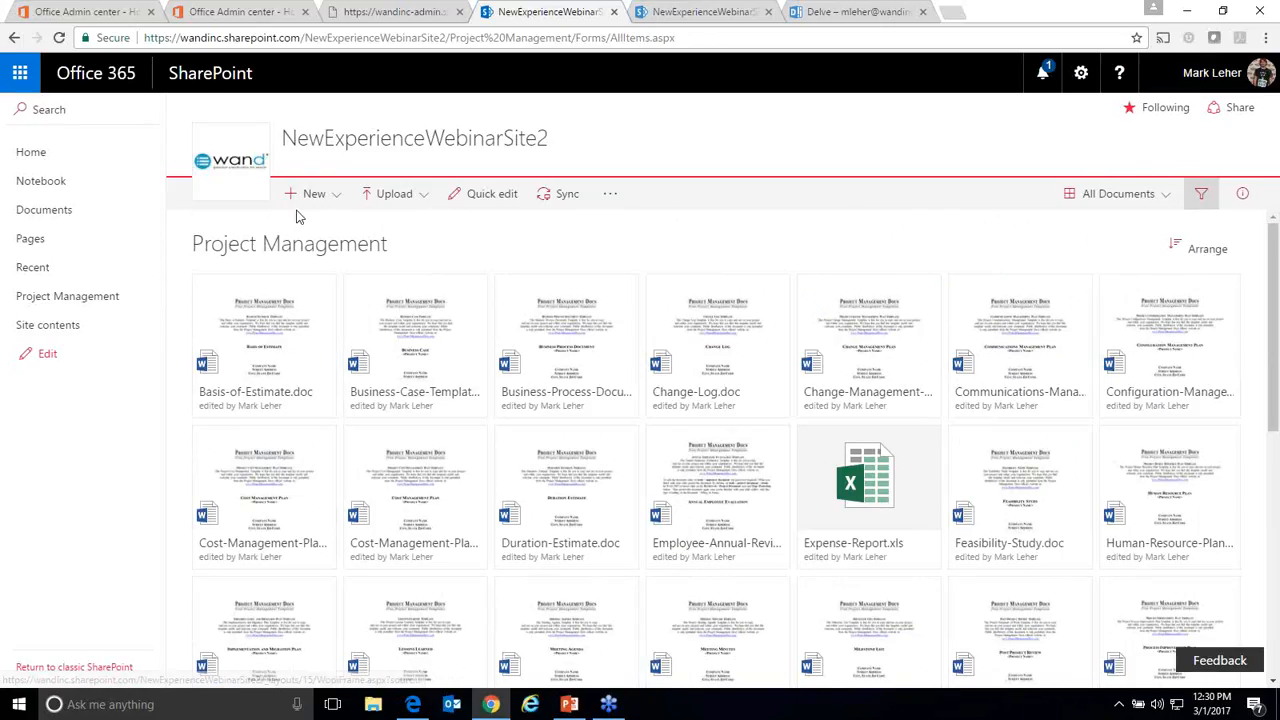
{"action": "left_click", "coordinate": [1163, 198]}
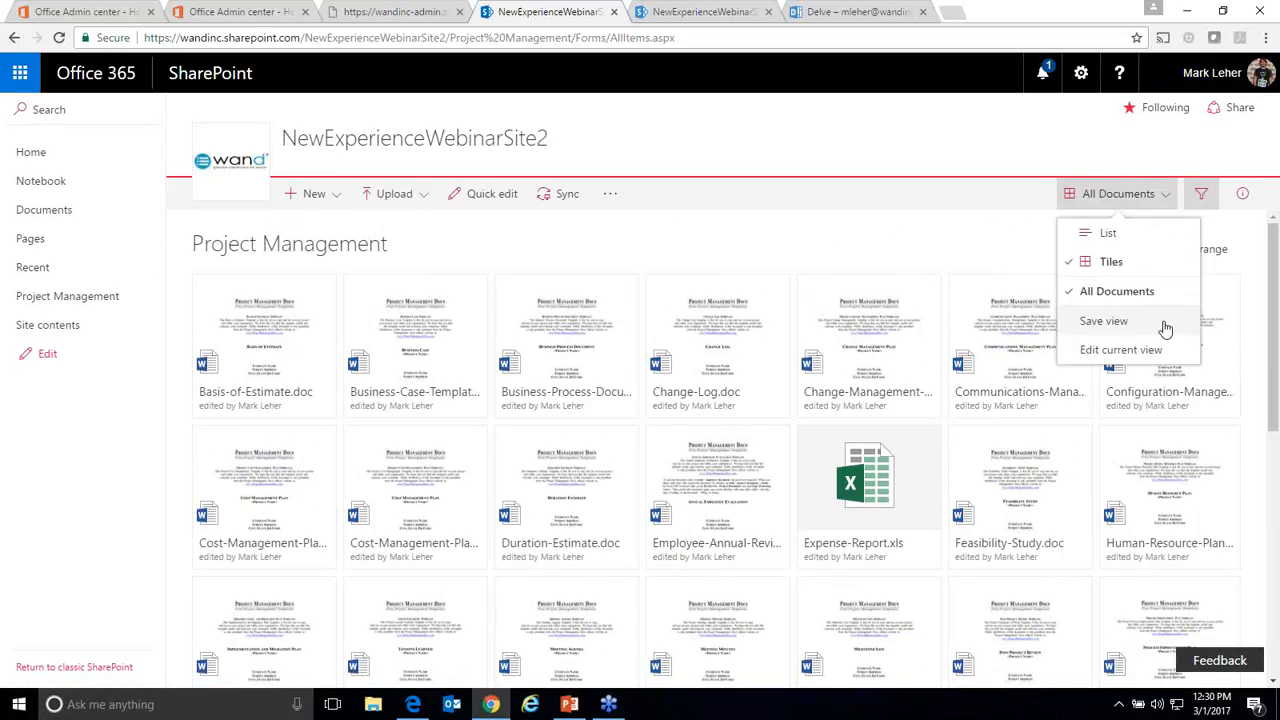
{"action": "left_click", "coordinate": [1145, 239]}
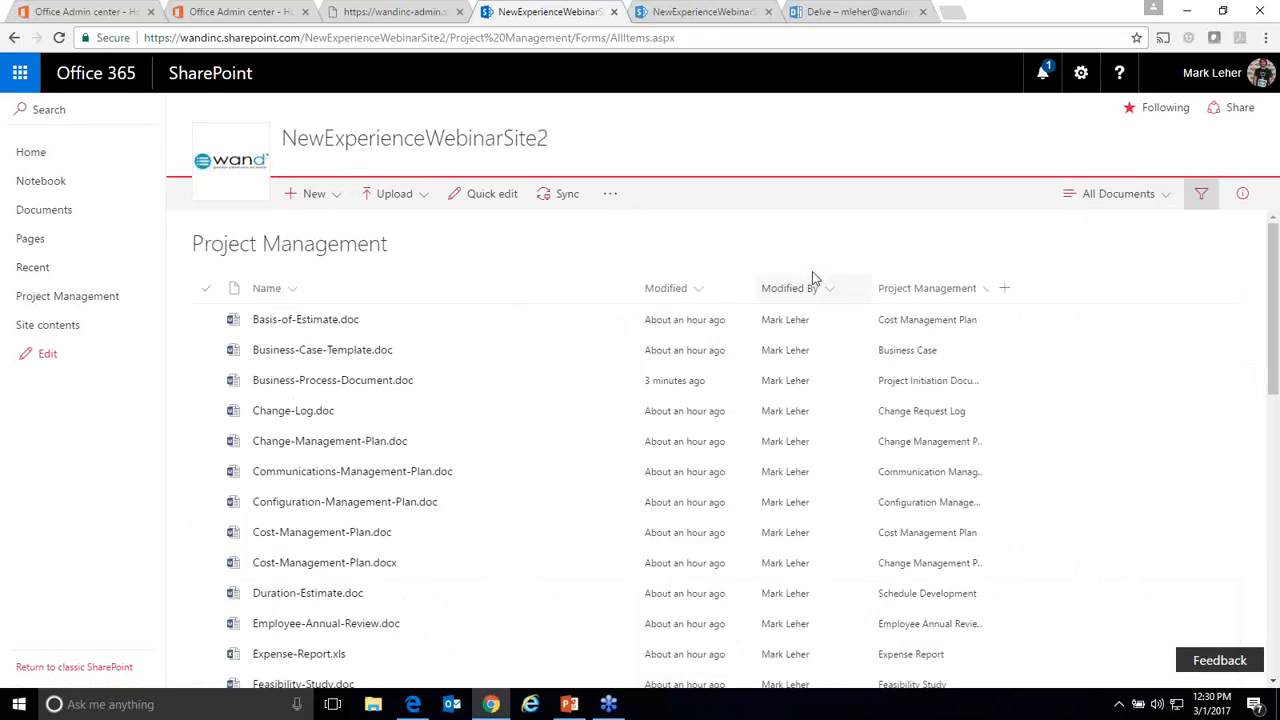
Step: Start a new link in the library, look through the recent files and choose Expense Report Template as its target
{"action": "left_click", "coordinate": [329, 197]}
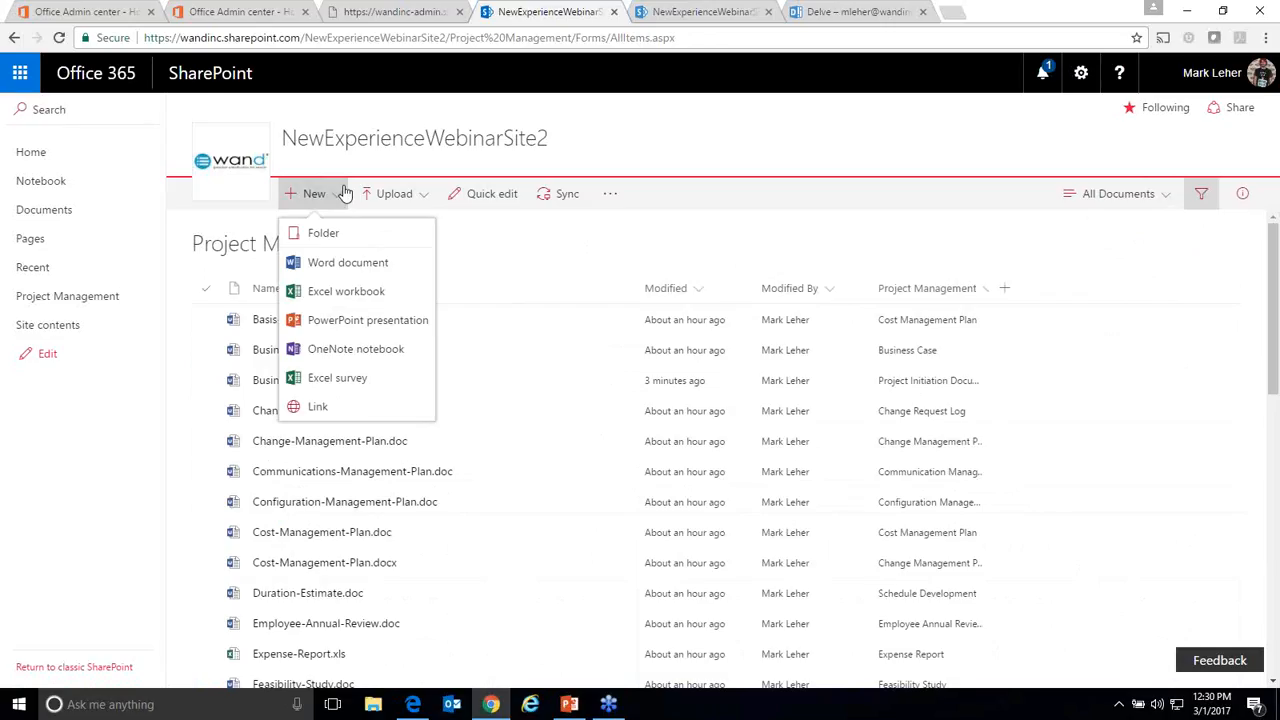
{"action": "left_click", "coordinate": [318, 408]}
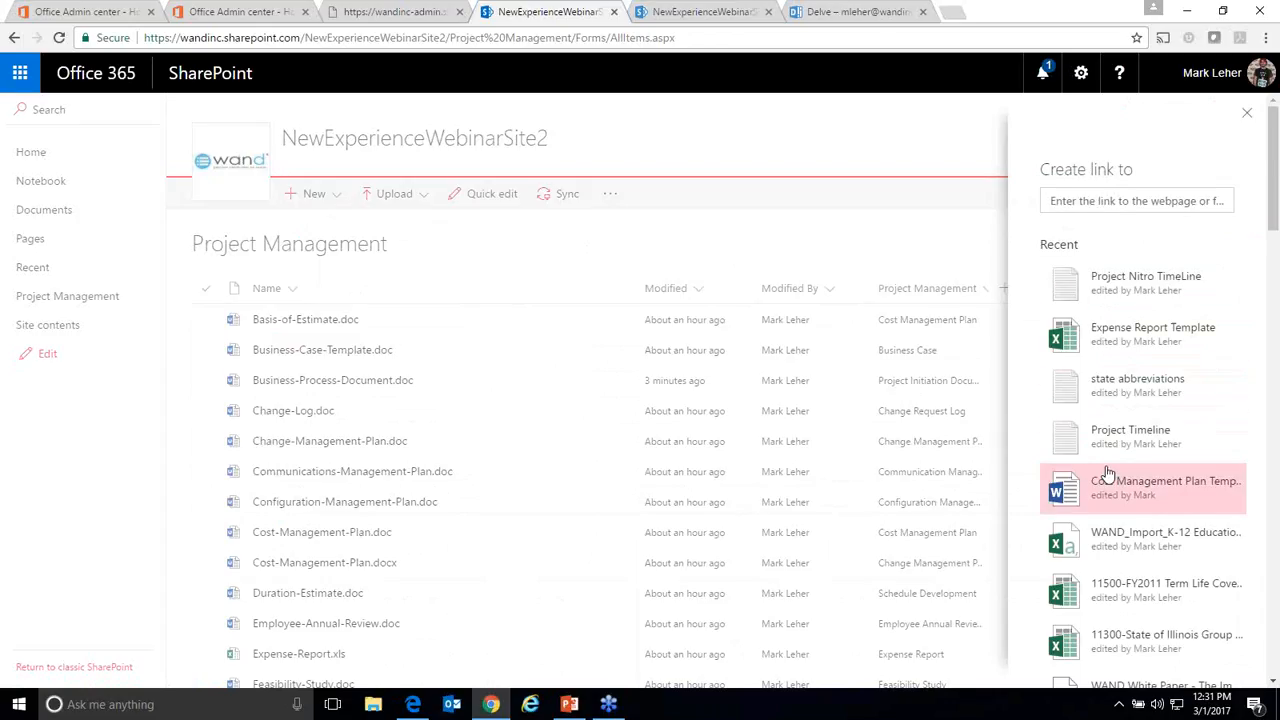
{"action": "scroll", "coordinate": [1108, 484], "scroll_direction": "down", "scroll_amount": 3}
{"action": "scroll", "coordinate": [1126, 566], "scroll_direction": "up", "scroll_amount": 3}
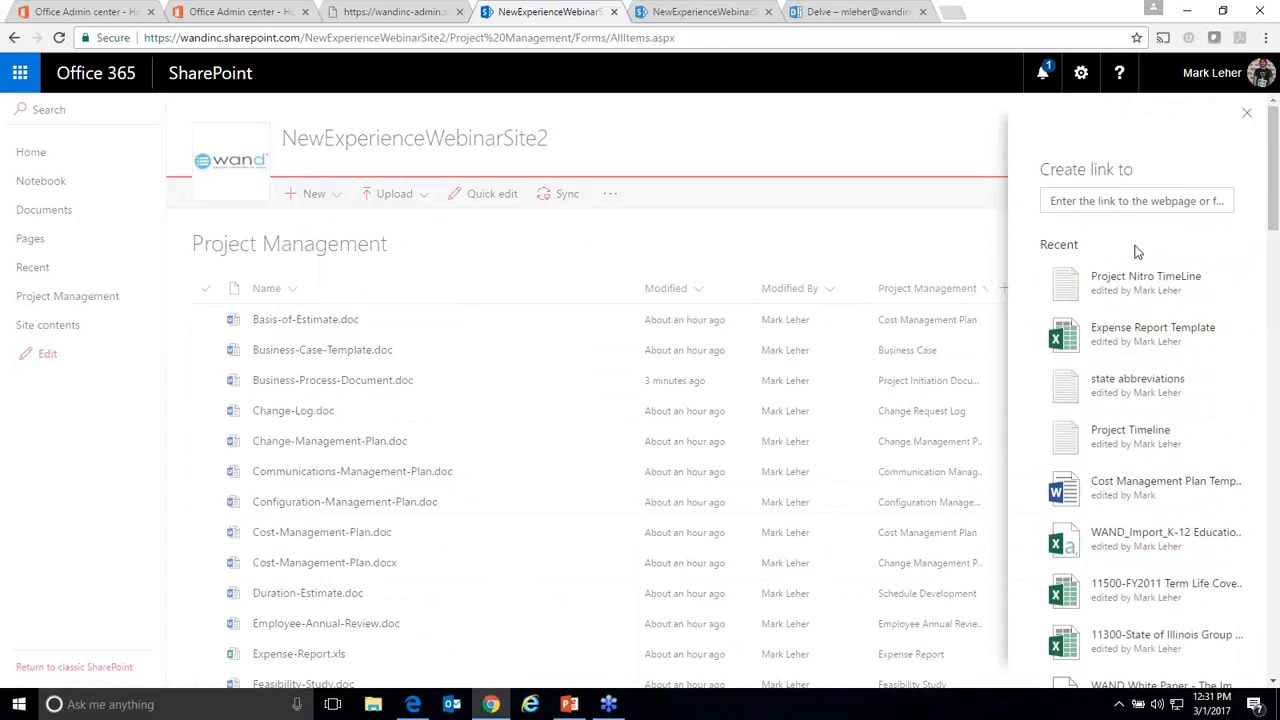
{"action": "left_click", "coordinate": [1157, 345]}
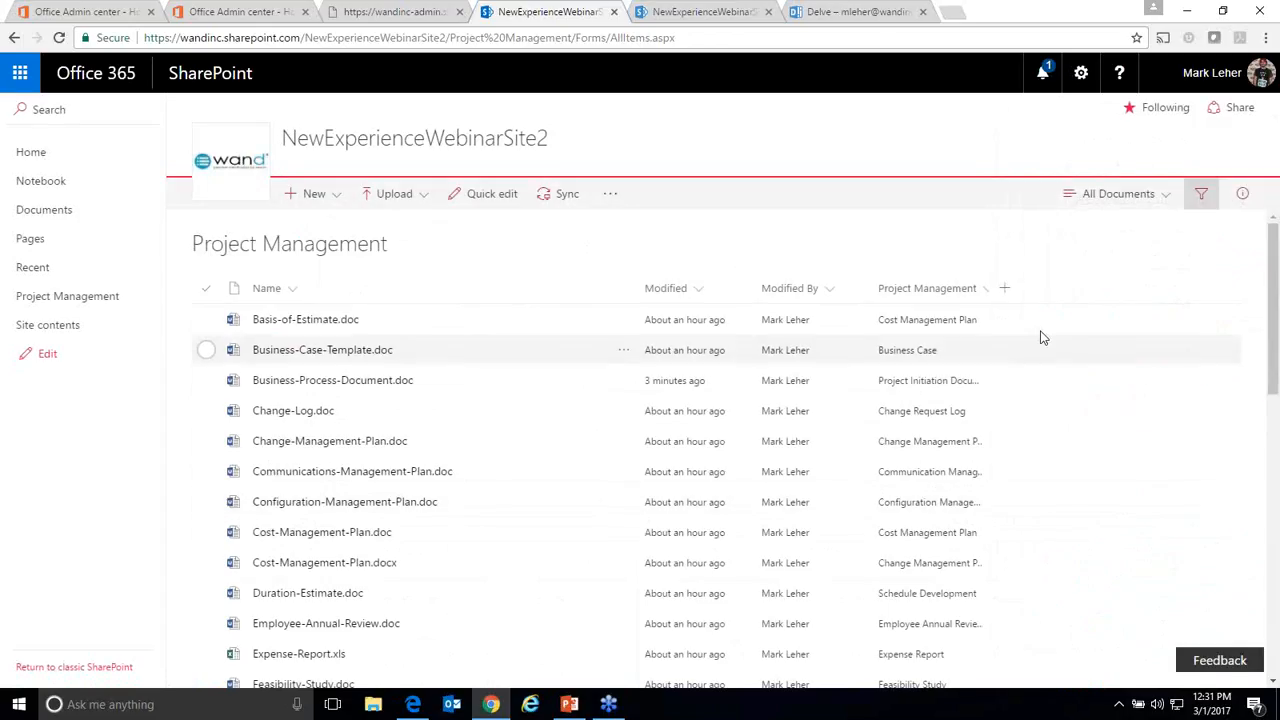
Step: Sort the Project Management library by Modified, newer to older, and check the linked expense report in the Documents library
{"action": "scroll", "coordinate": [1063, 314], "scroll_direction": "down", "scroll_amount": 5}
{"action": "scroll", "coordinate": [1063, 314], "scroll_direction": "down", "scroll_amount": 3}
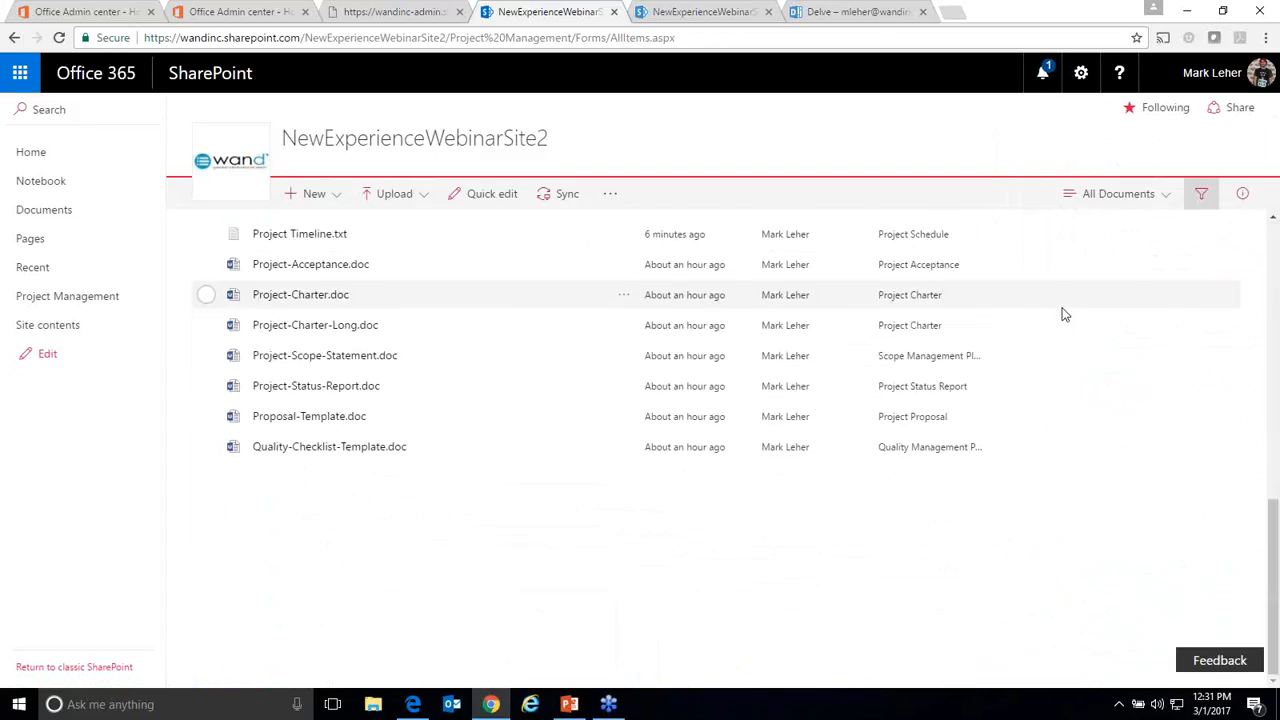
{"action": "scroll", "coordinate": [1065, 318], "scroll_direction": "up", "scroll_amount": 10}
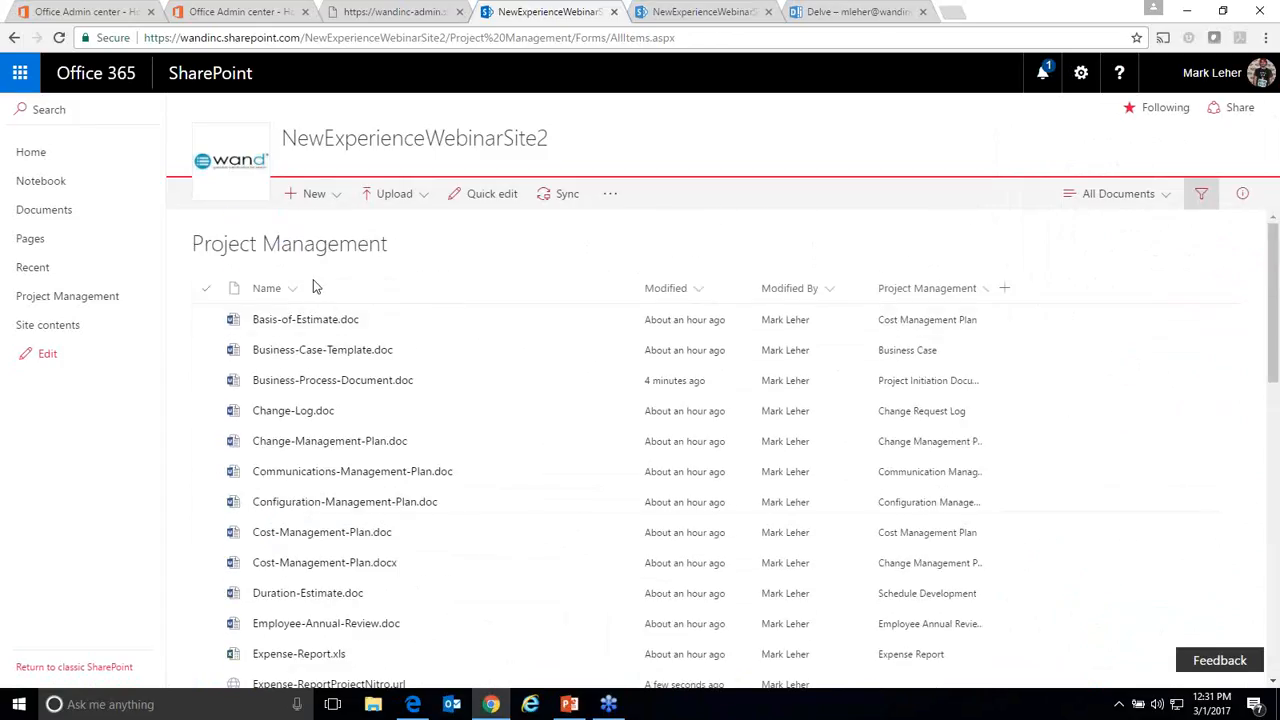
{"action": "left_click", "coordinate": [680, 293]}
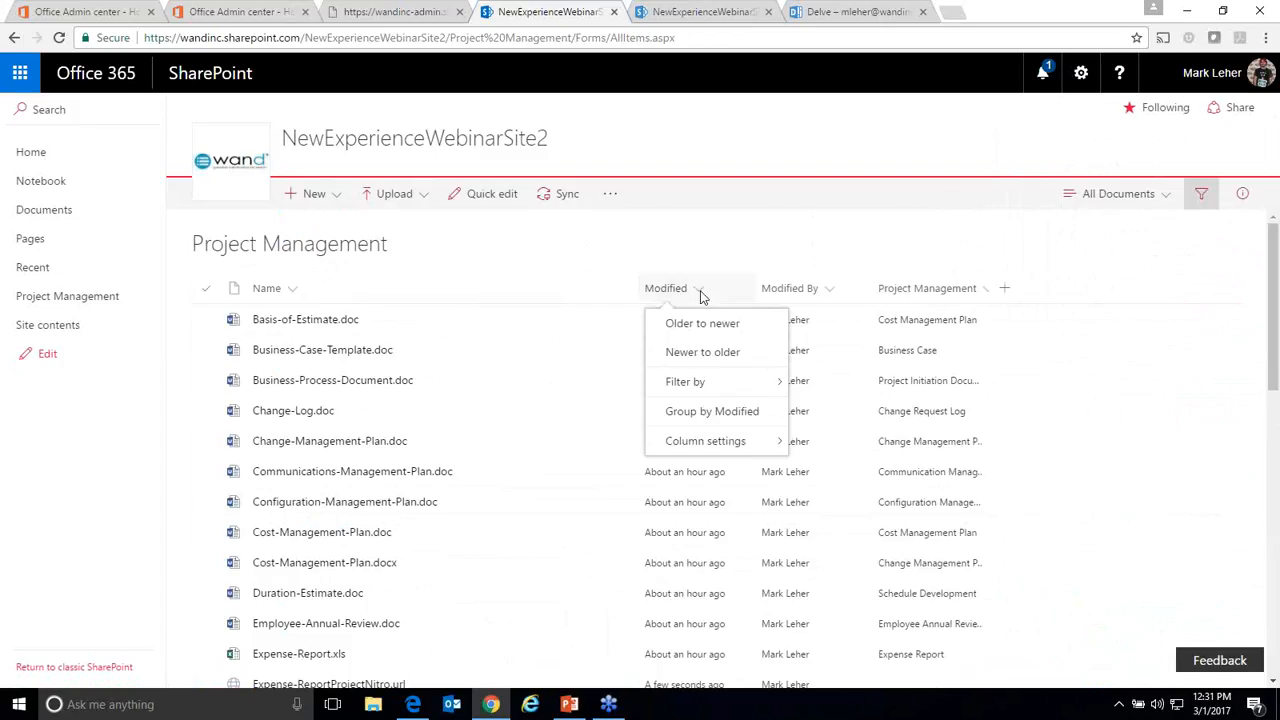
{"action": "left_click", "coordinate": [703, 356]}
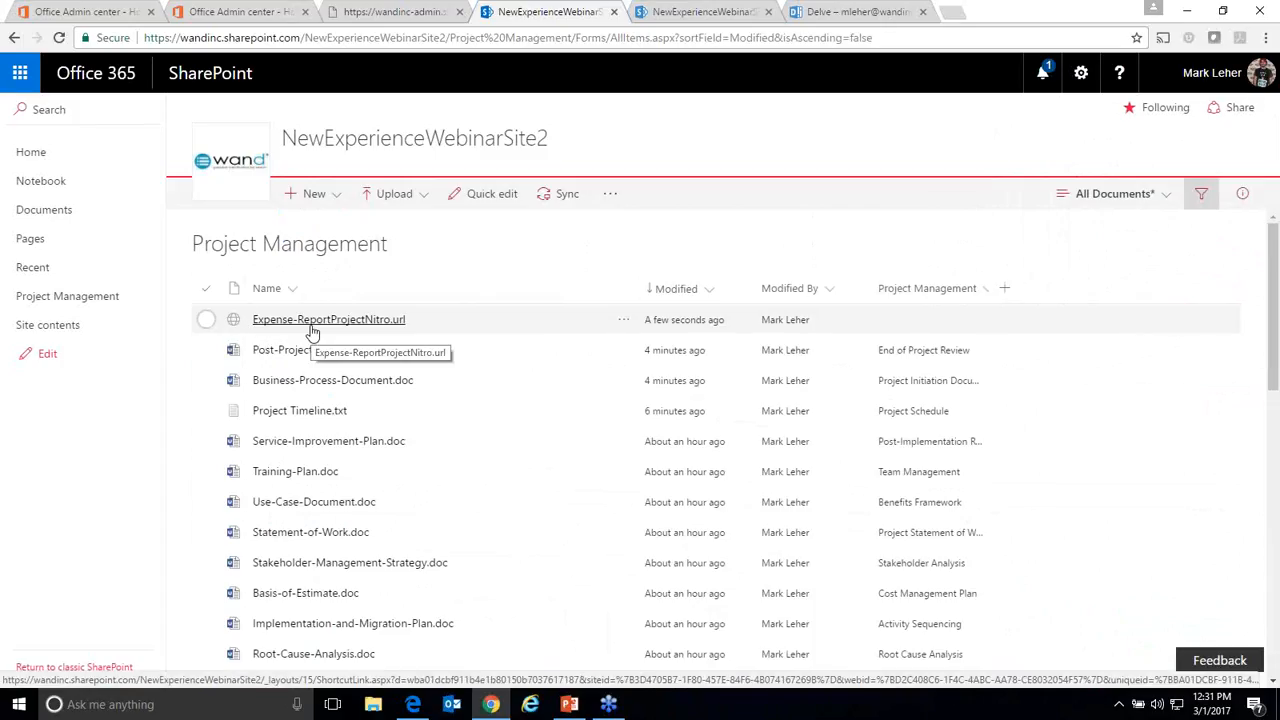
{"action": "left_click", "coordinate": [655, 10]}
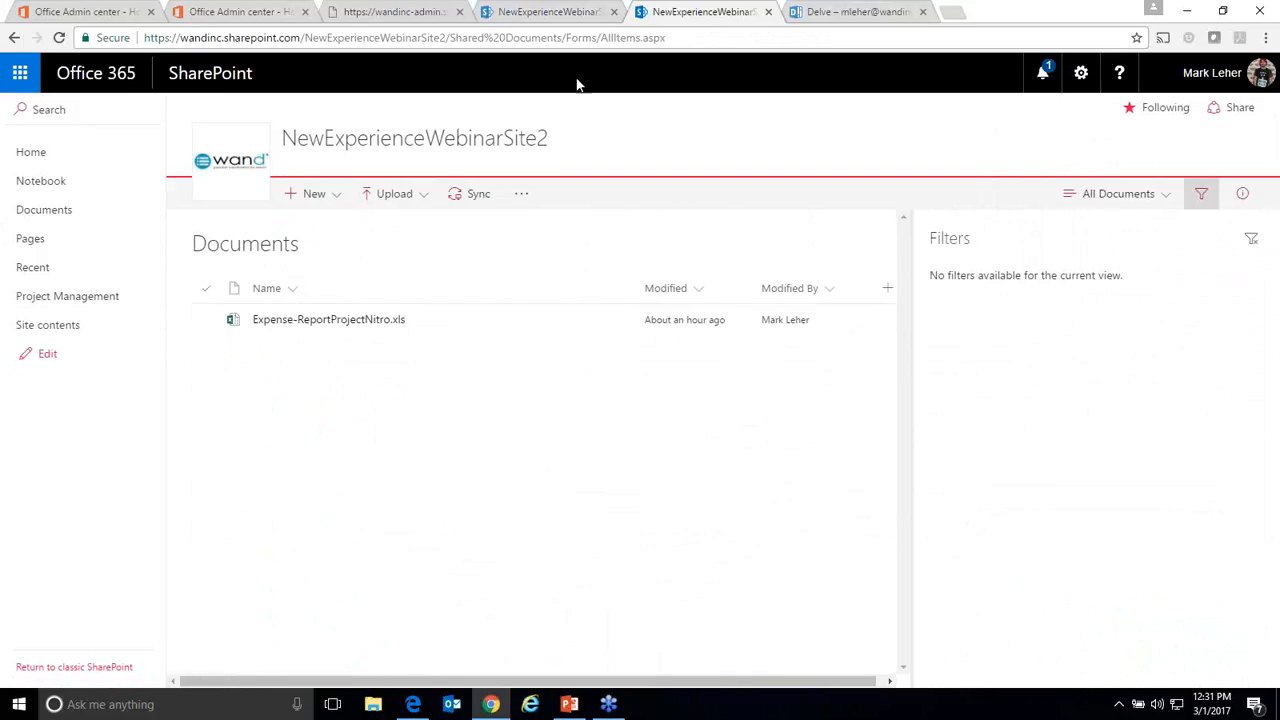
{"action": "left_click", "coordinate": [565, 11]}
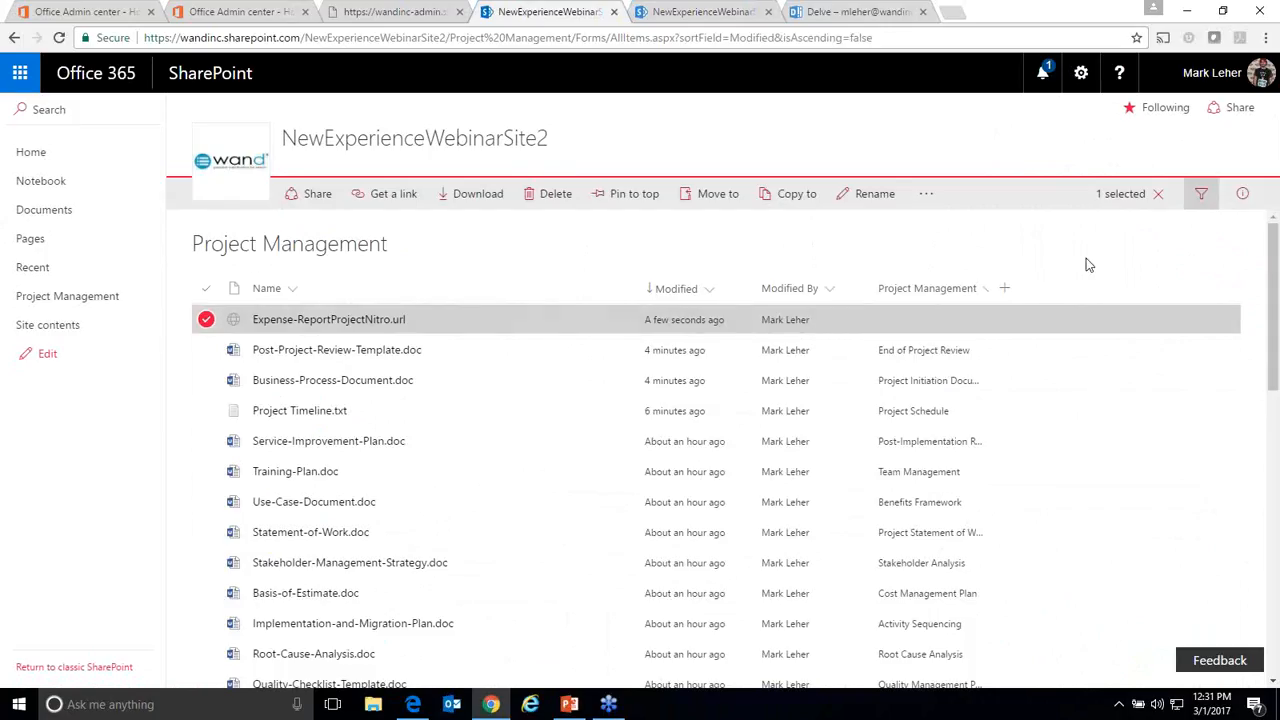
Step: Tag the Expense-ReportProjectNitro.url link with the Project Management term Expense Report, then close its details and clear the selection
{"action": "left_click", "coordinate": [1241, 194]}
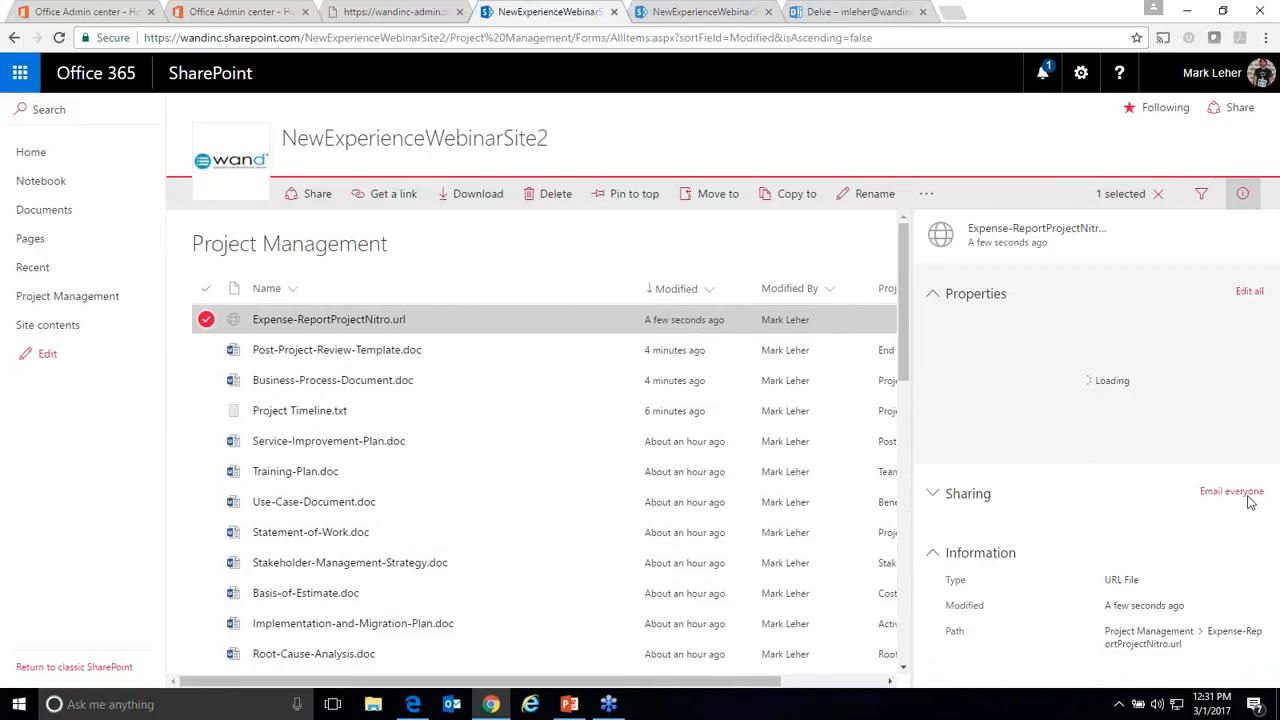
{"action": "scroll", "coordinate": [1120, 489], "scroll_direction": "down", "scroll_amount": 1}
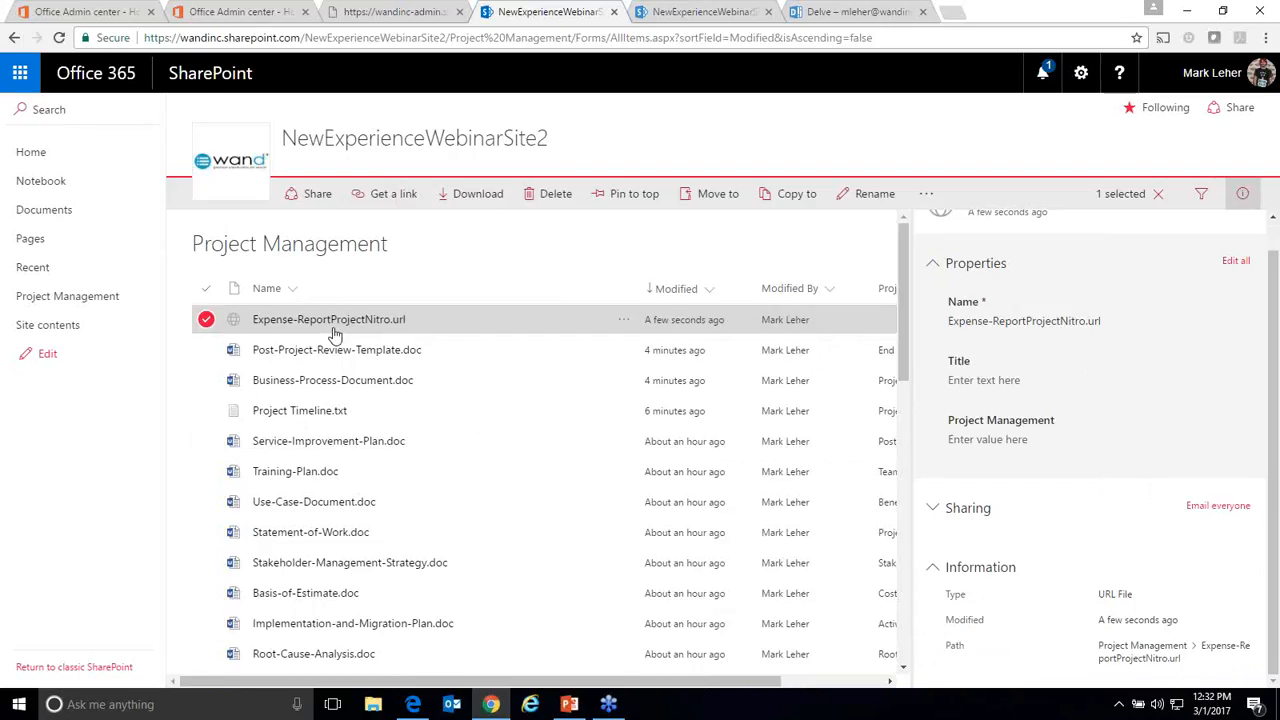
{"action": "left_click", "coordinate": [980, 445]}
{"action": "type", "text": "ax"}
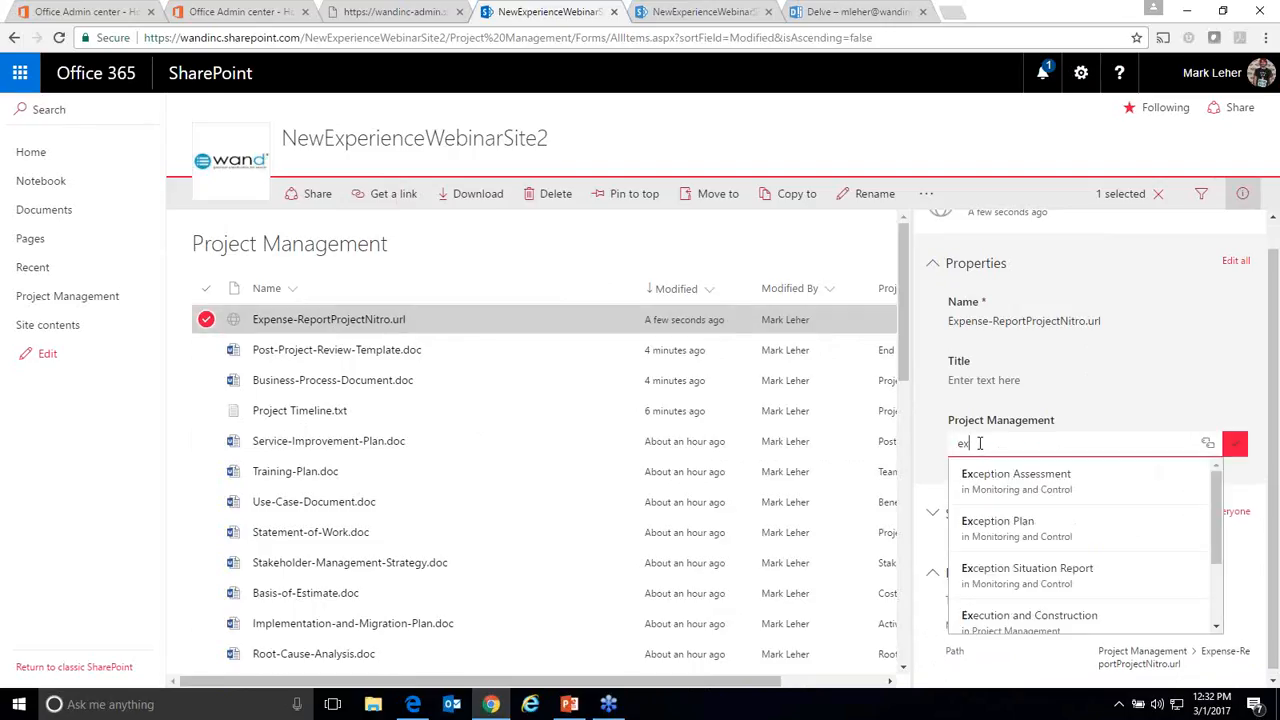
{"action": "type", "text": "pense"}
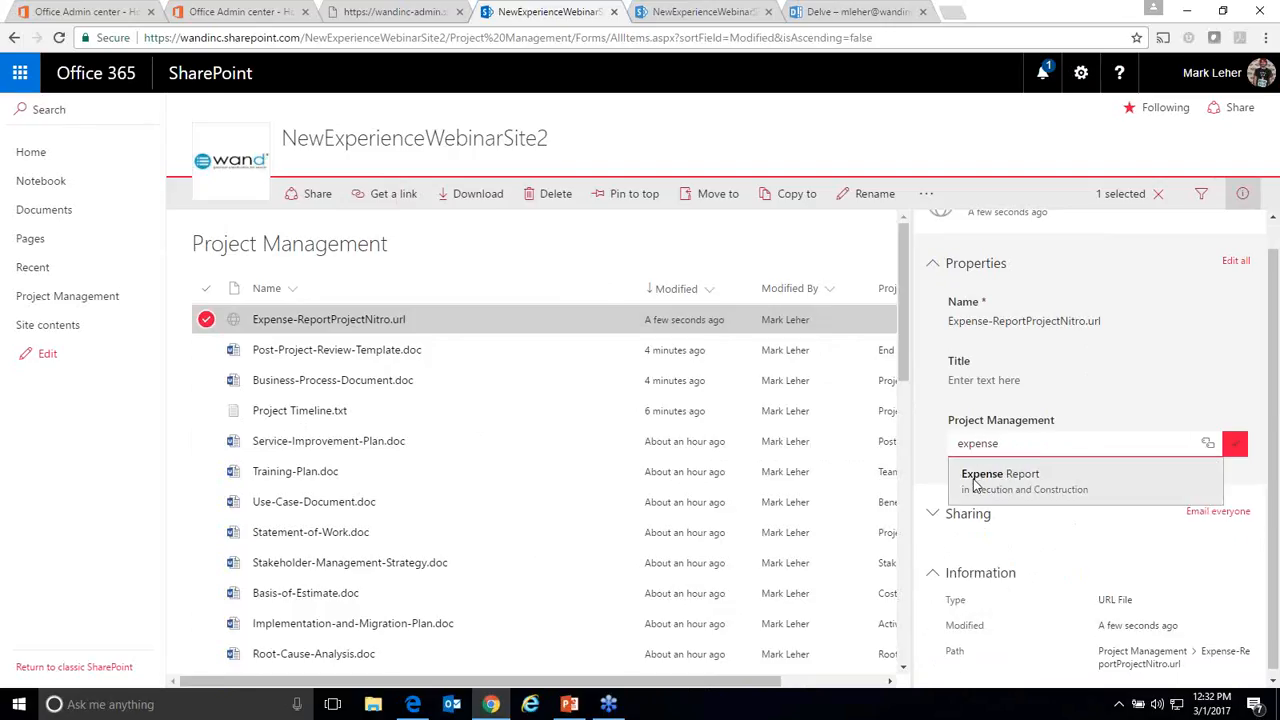
{"action": "left_click", "coordinate": [975, 485]}
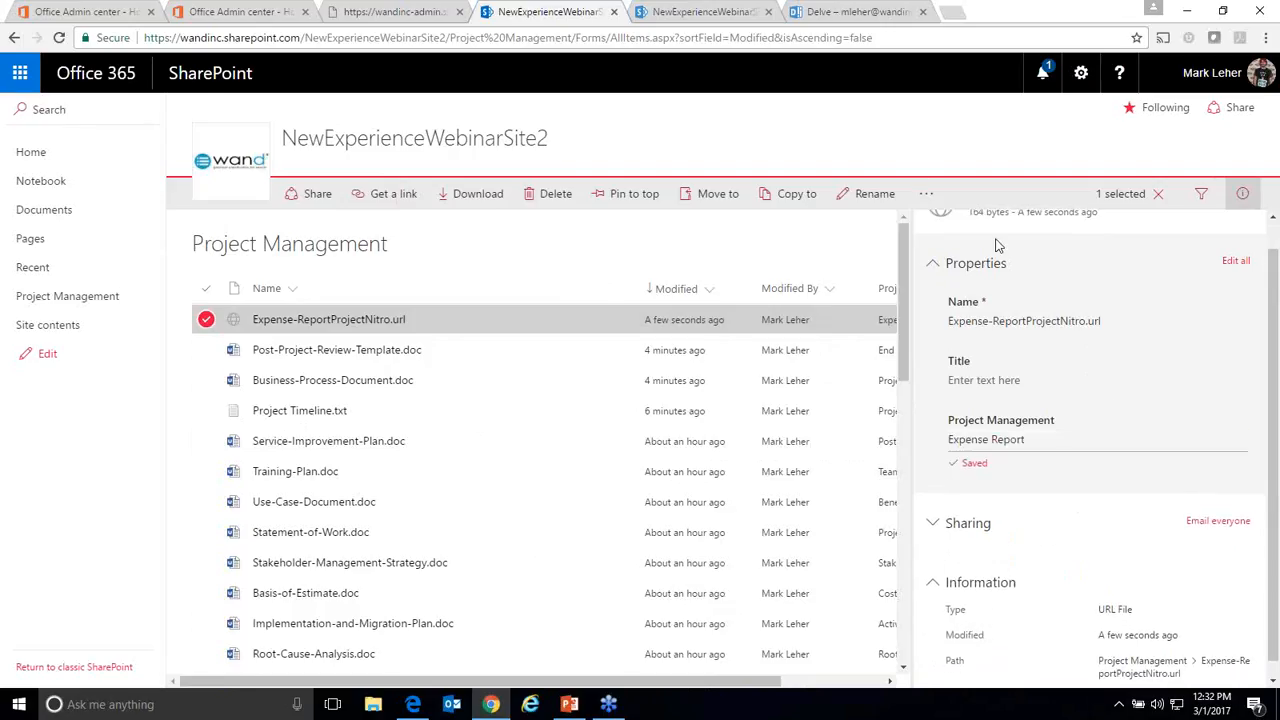
{"action": "left_click", "coordinate": [1242, 193]}
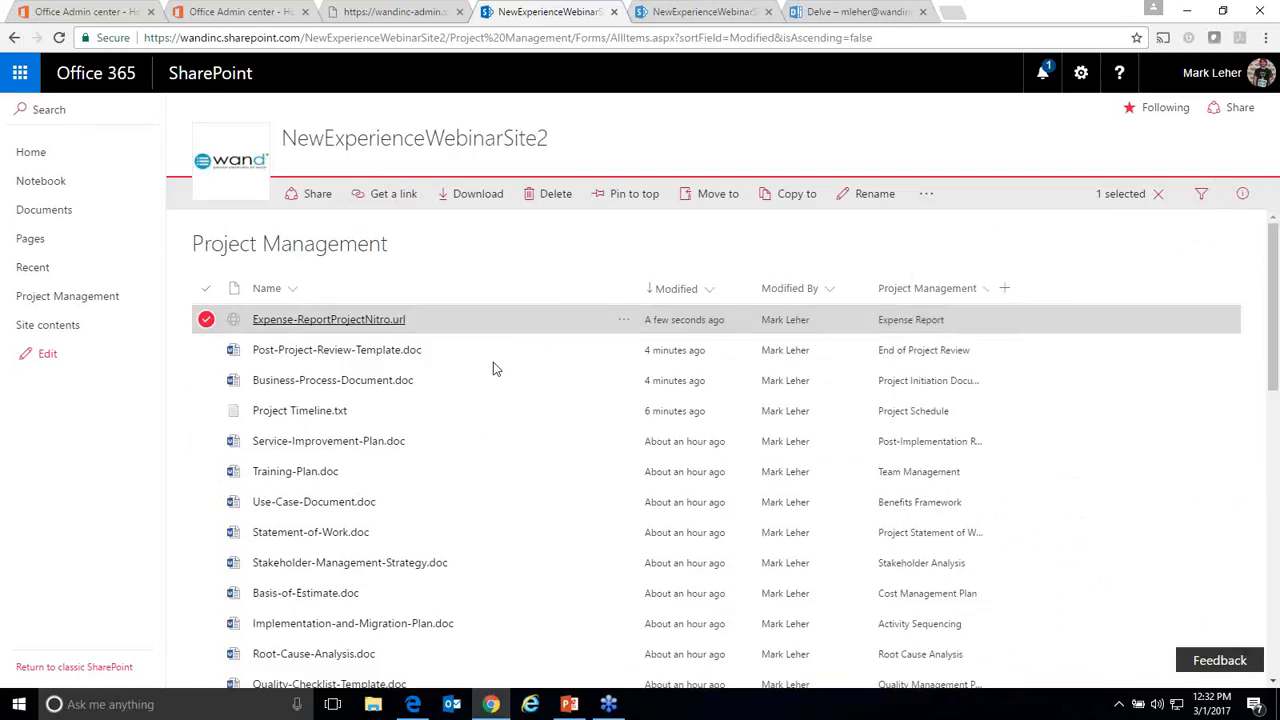
{"action": "left_click", "coordinate": [205, 319]}
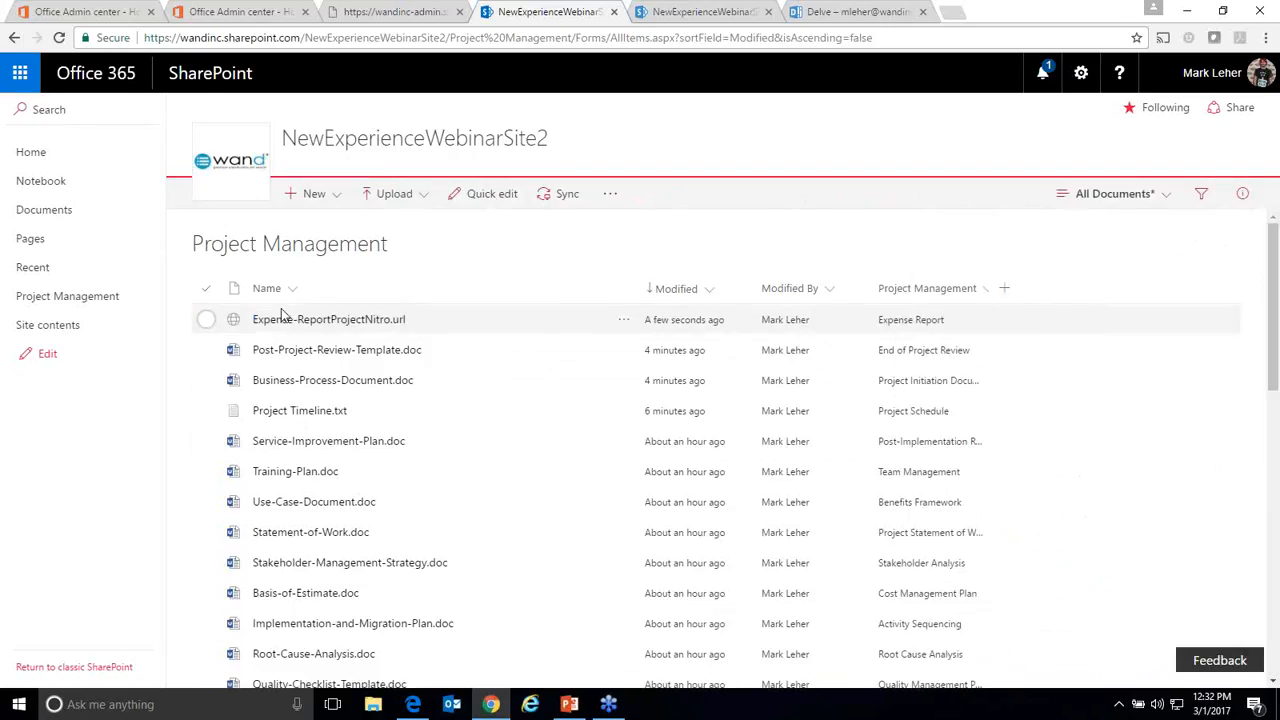
Step: Pin Post-Project-Review-Template.doc and Service-Improvement-Plan.doc to the top of the Project Management library
{"action": "left_click", "coordinate": [207, 350]}
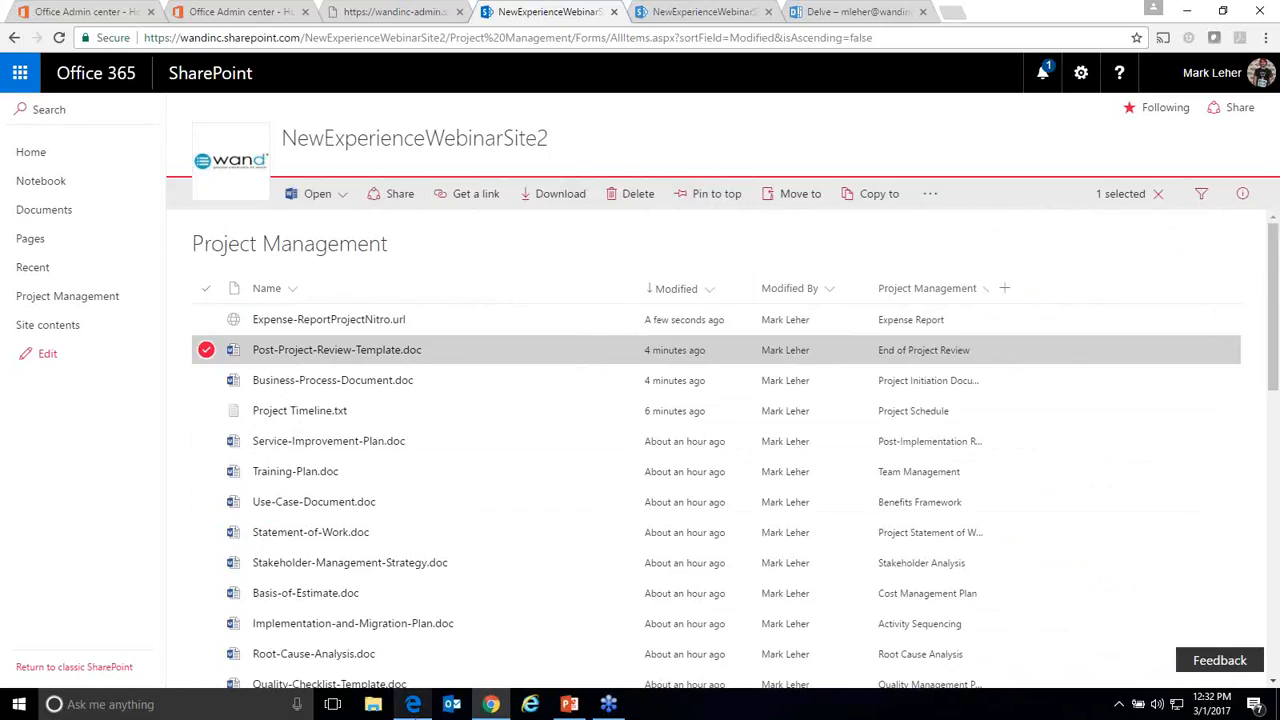
{"action": "left_click", "coordinate": [708, 203]}
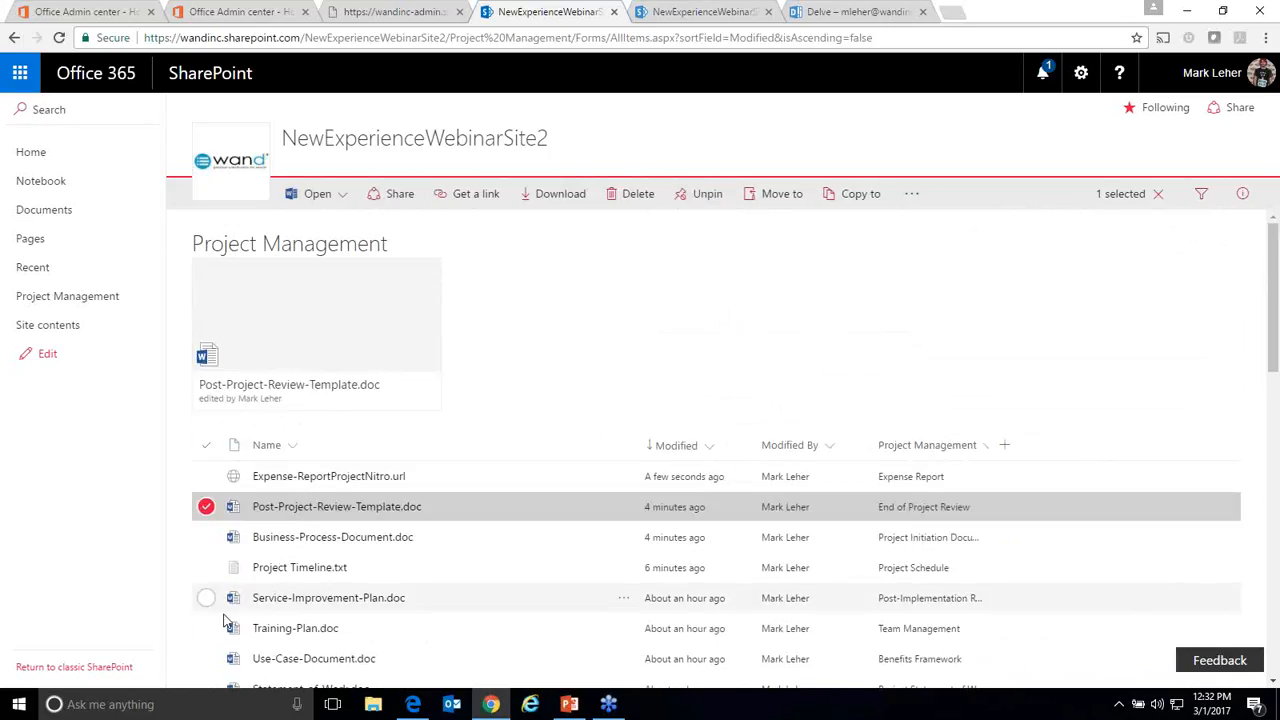
{"action": "left_click", "coordinate": [205, 507]}
{"action": "left_click", "coordinate": [206, 597]}
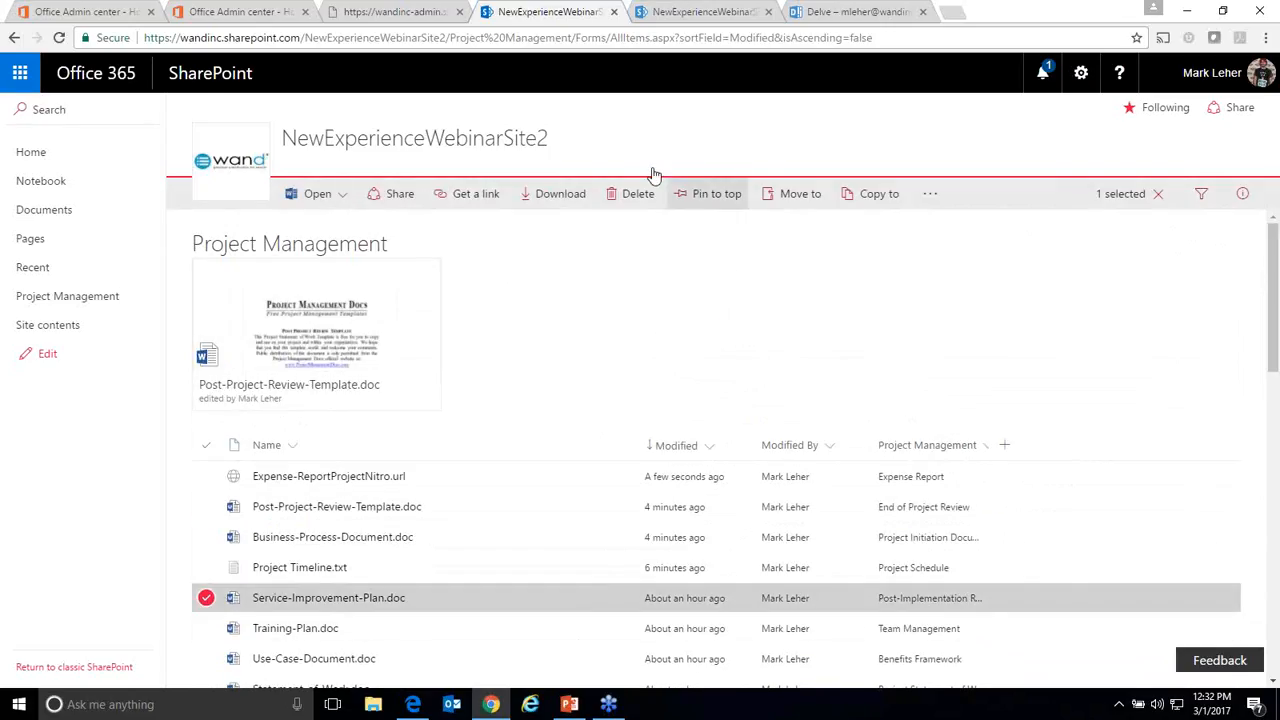
{"action": "left_click", "coordinate": [712, 193]}
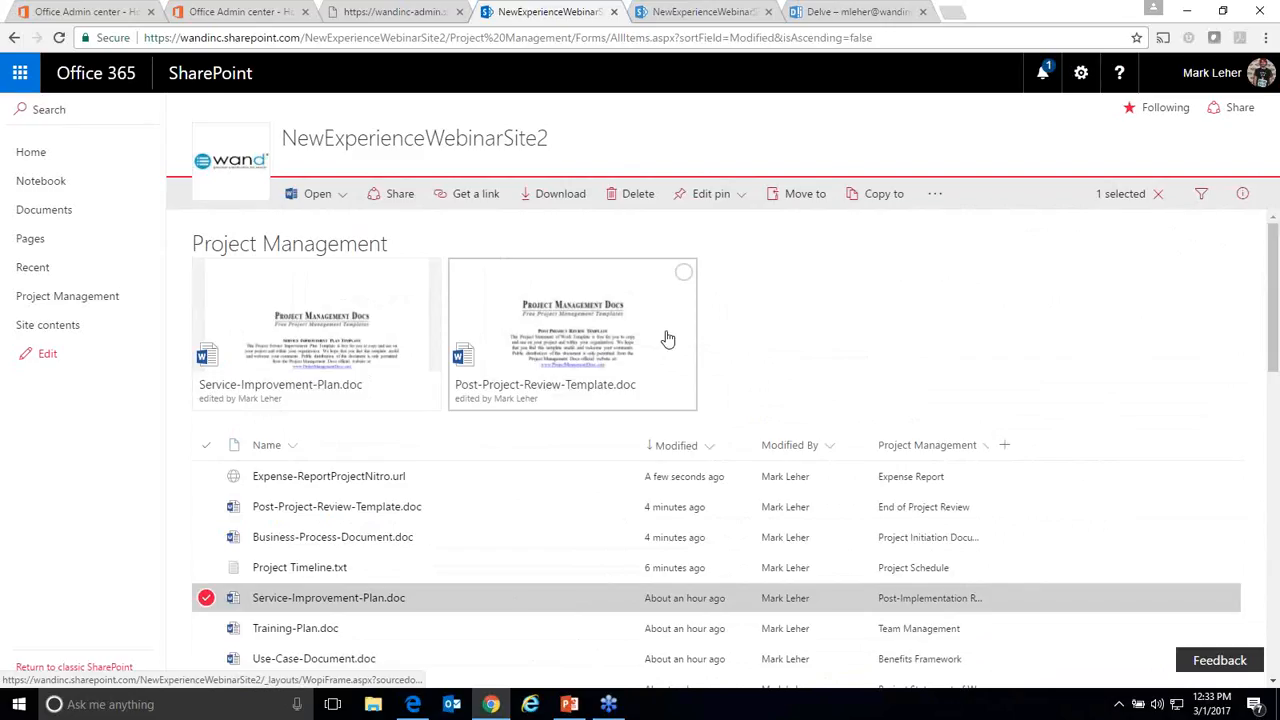
Step: Move the pinned Service-Improvement-Plan.doc one place right, behind Post-Project-Review-Template.doc
{"action": "left_click", "coordinate": [722, 197]}
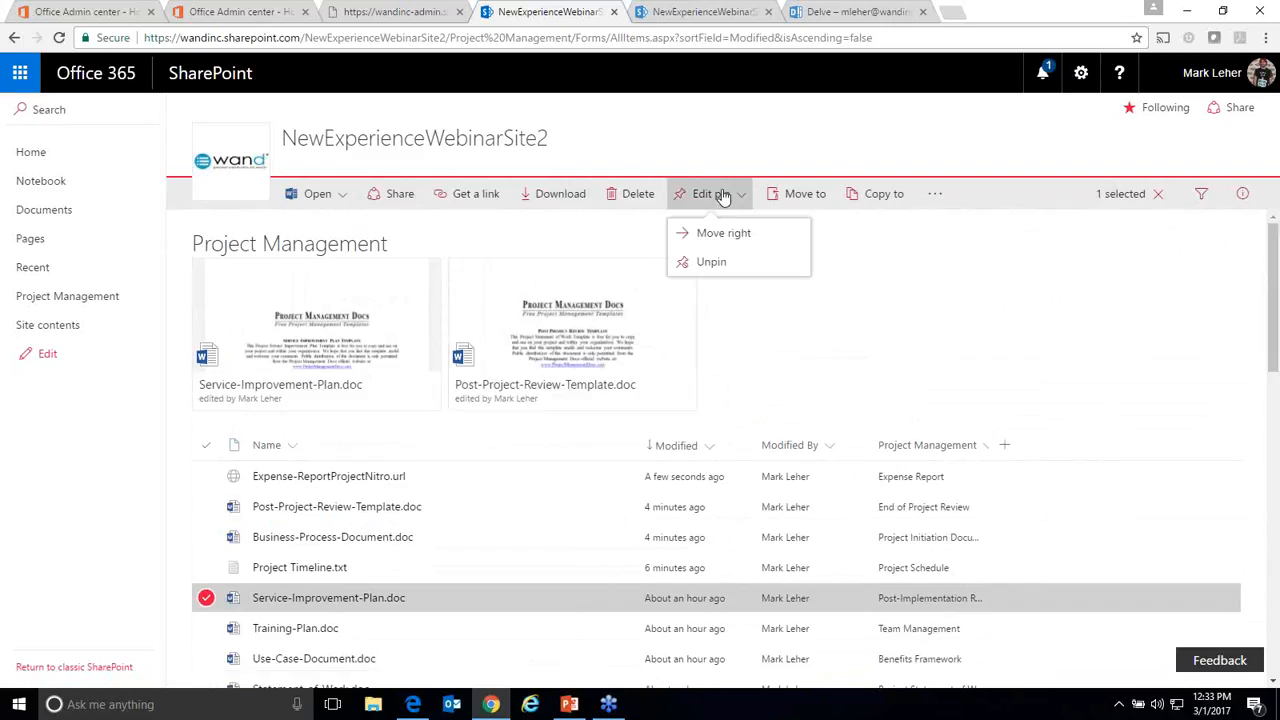
{"action": "left_click", "coordinate": [725, 233]}
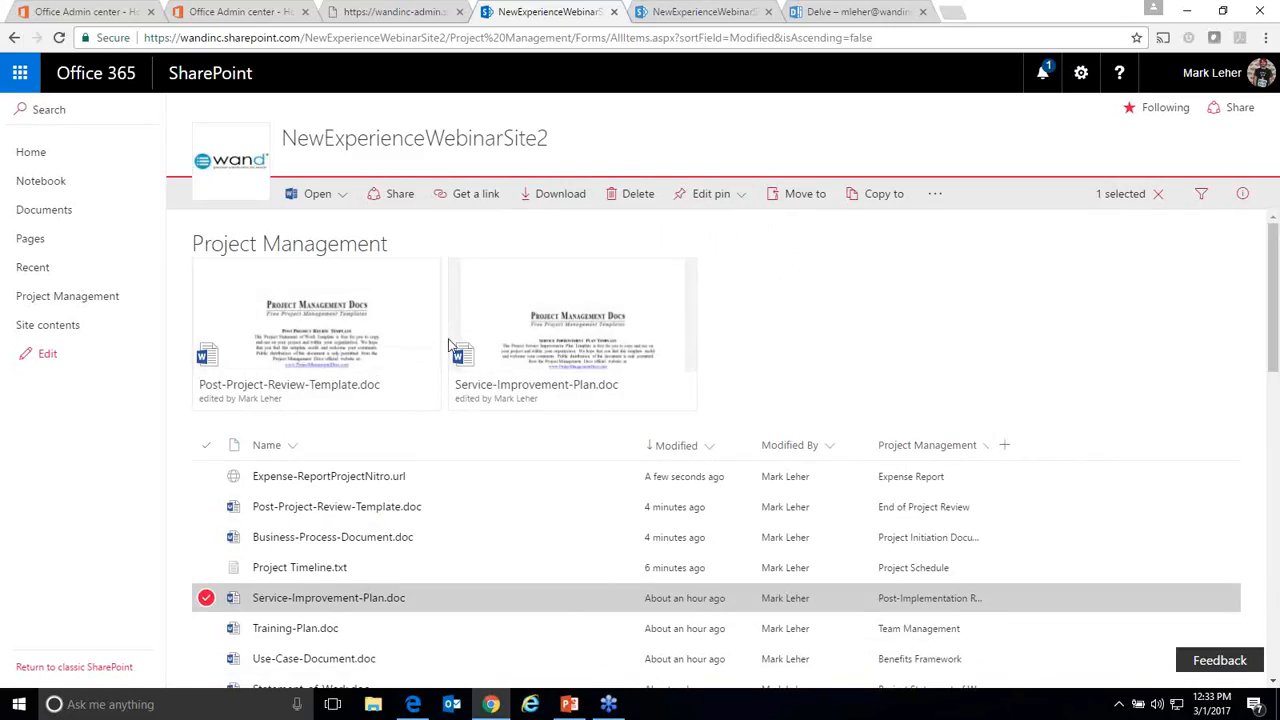
{"action": "left_click", "coordinate": [428, 273]}
{"action": "left_click", "coordinate": [605, 195]}
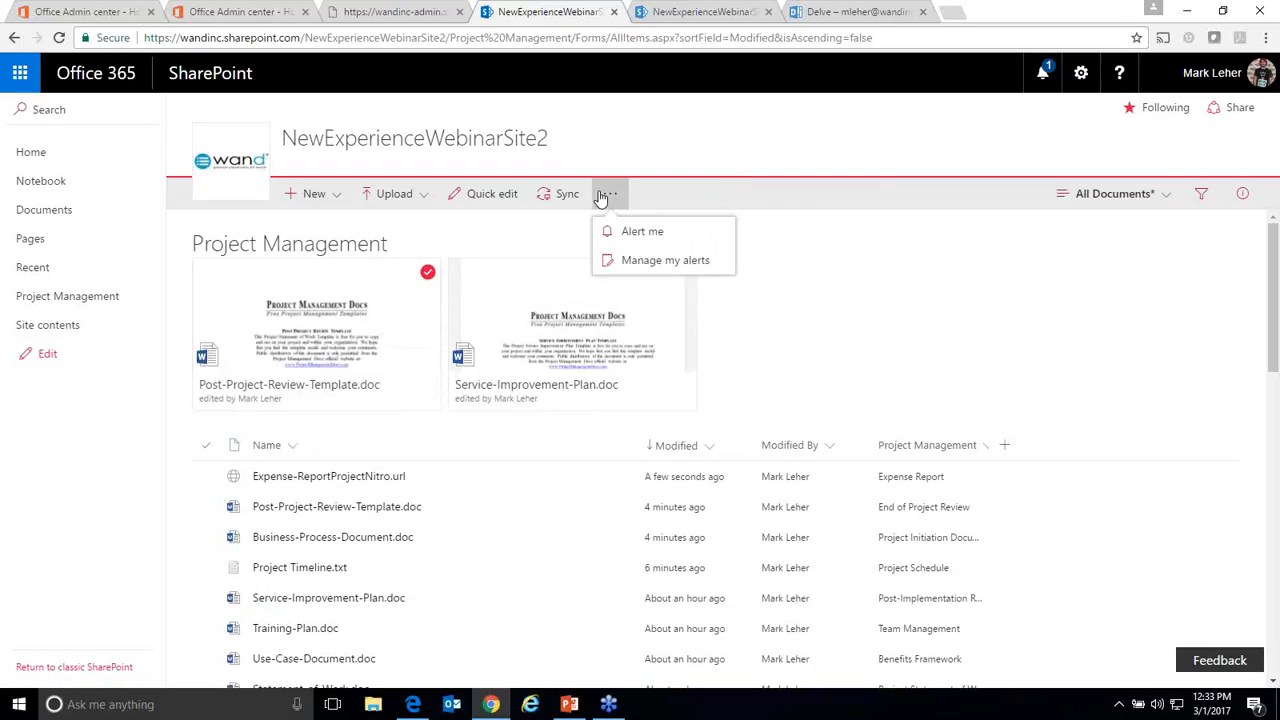
{"action": "left_click", "coordinate": [603, 195]}
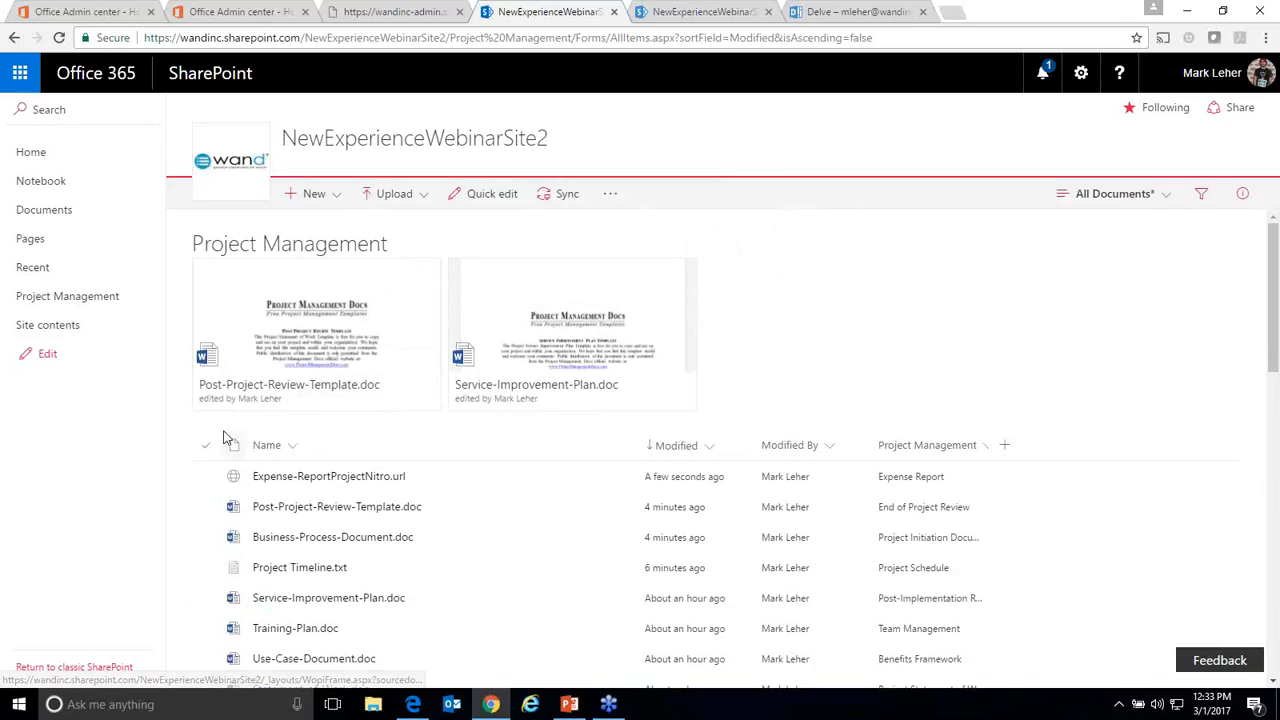
{"action": "scroll", "coordinate": [225, 437], "scroll_direction": "down", "scroll_amount": 5}
{"action": "scroll", "coordinate": [225, 437], "scroll_direction": "down", "scroll_amount": 3}
{"action": "scroll", "coordinate": [252, 460], "scroll_direction": "up", "scroll_amount": 8}
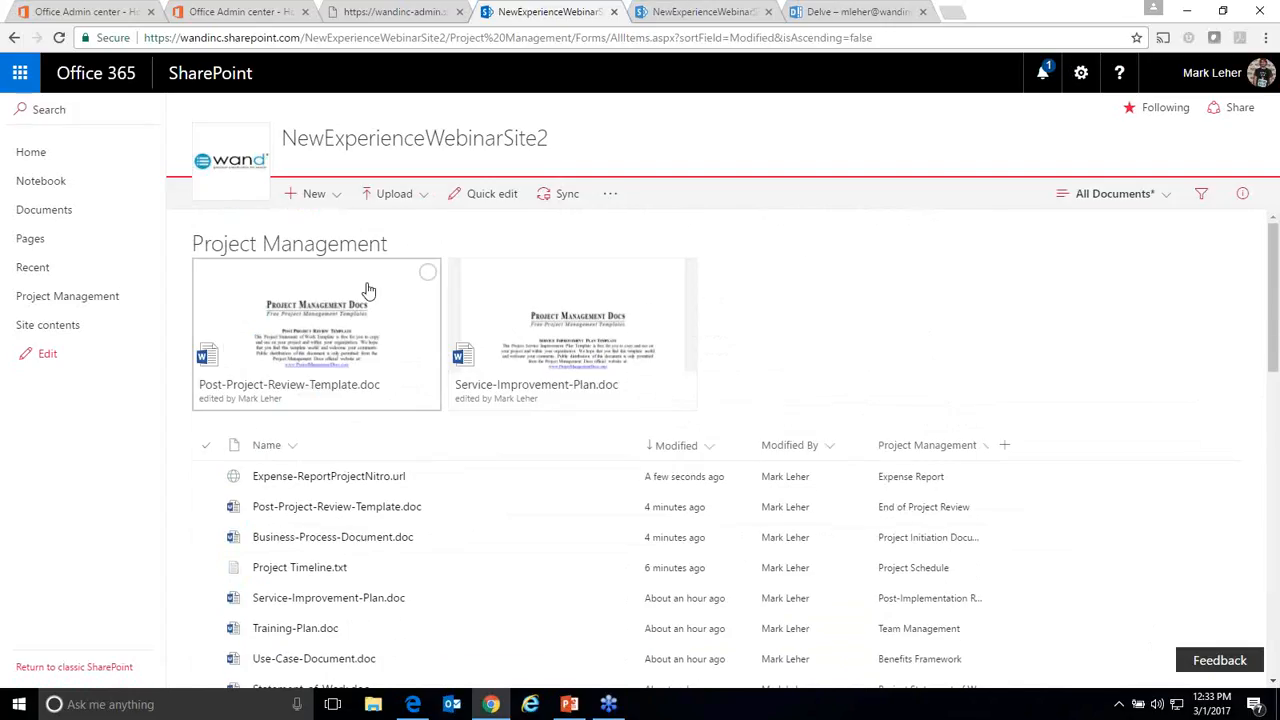
Step: Start moving Expense-ReportProjectNitro.url, Post-Project-Review-Template.doc and Business-Process-Document.doc, and create a destination folder named New Folder in the library
{"action": "left_click", "coordinate": [204, 479]}
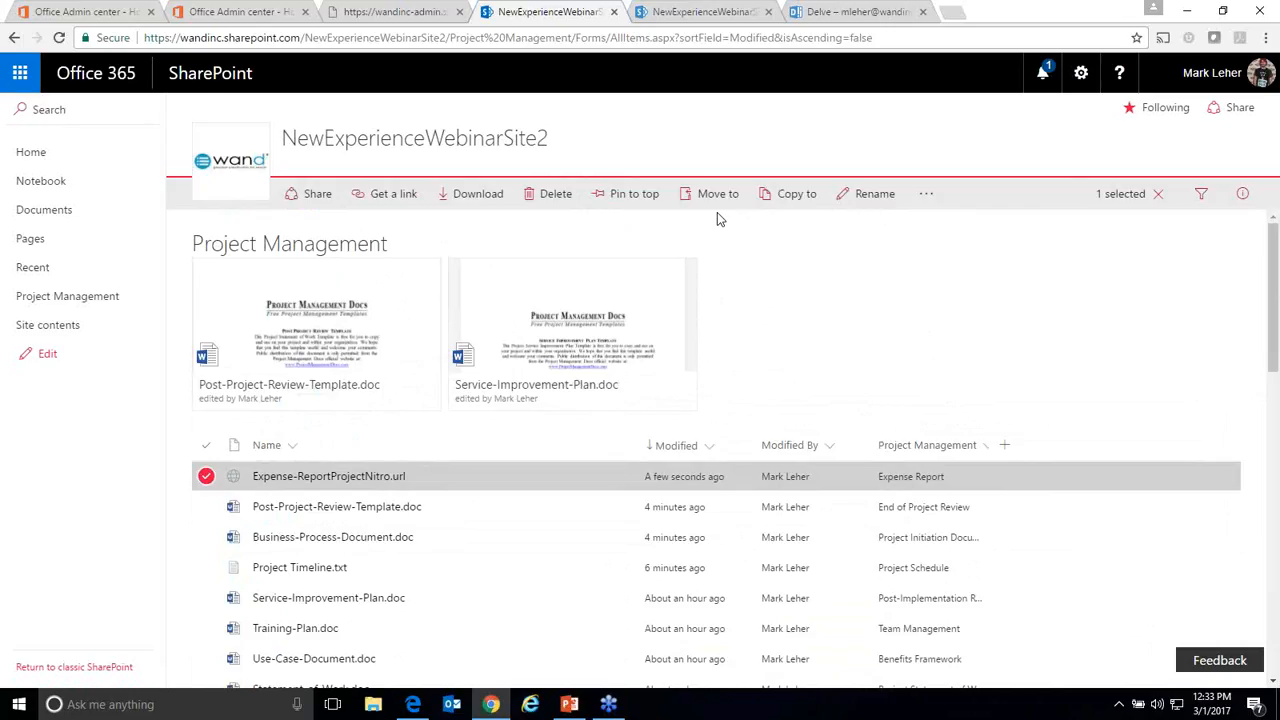
{"action": "left_click", "coordinate": [205, 507]}
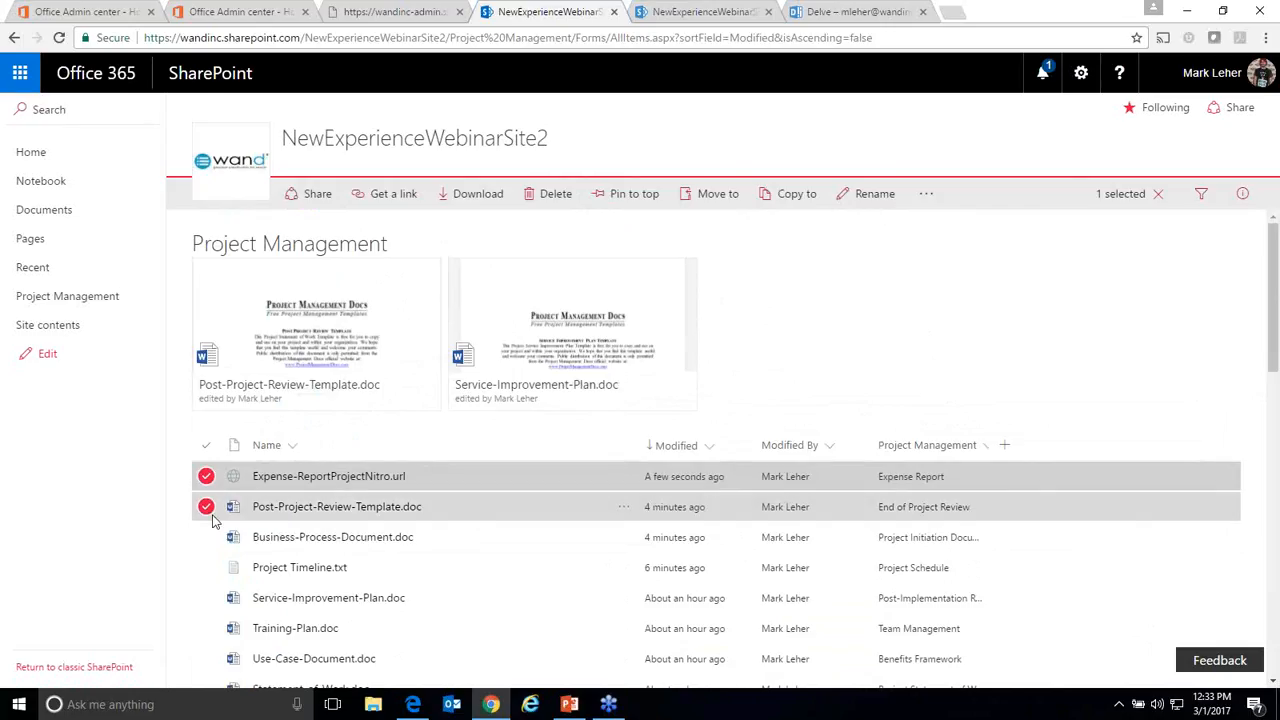
{"action": "left_click", "coordinate": [207, 539]}
{"action": "left_click", "coordinate": [452, 203]}
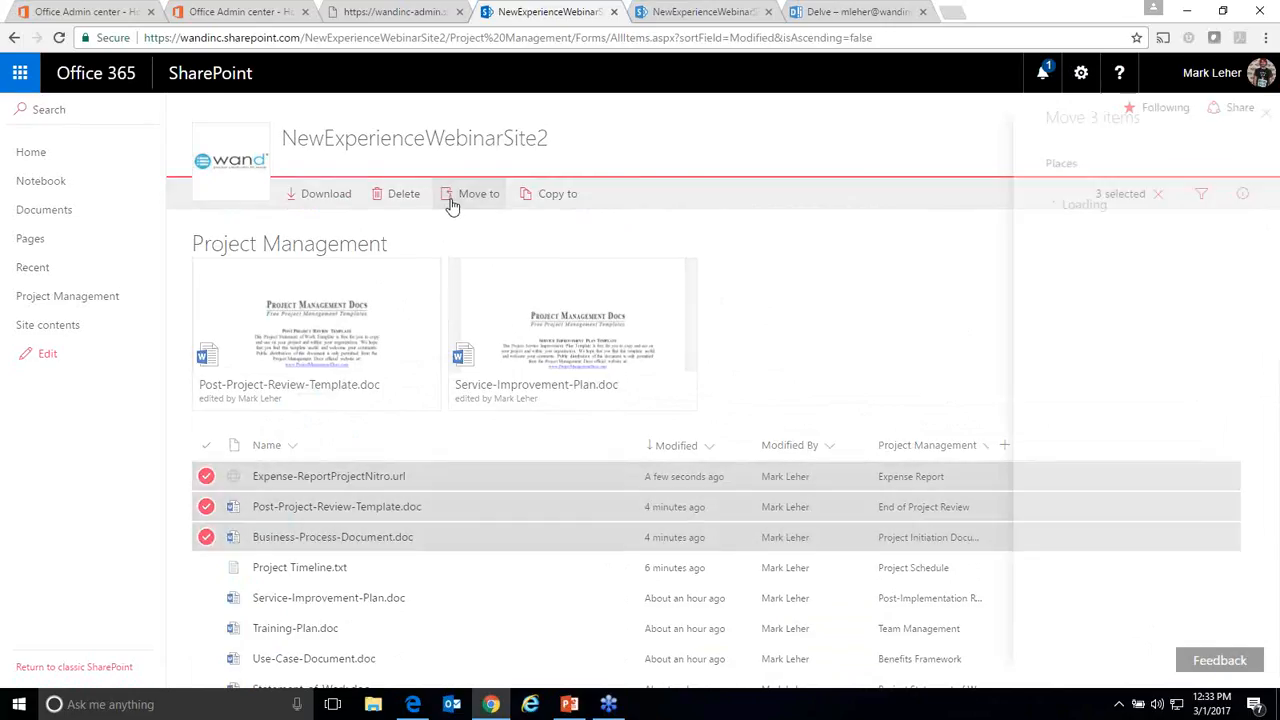
{"action": "left_click", "coordinate": [1138, 210]}
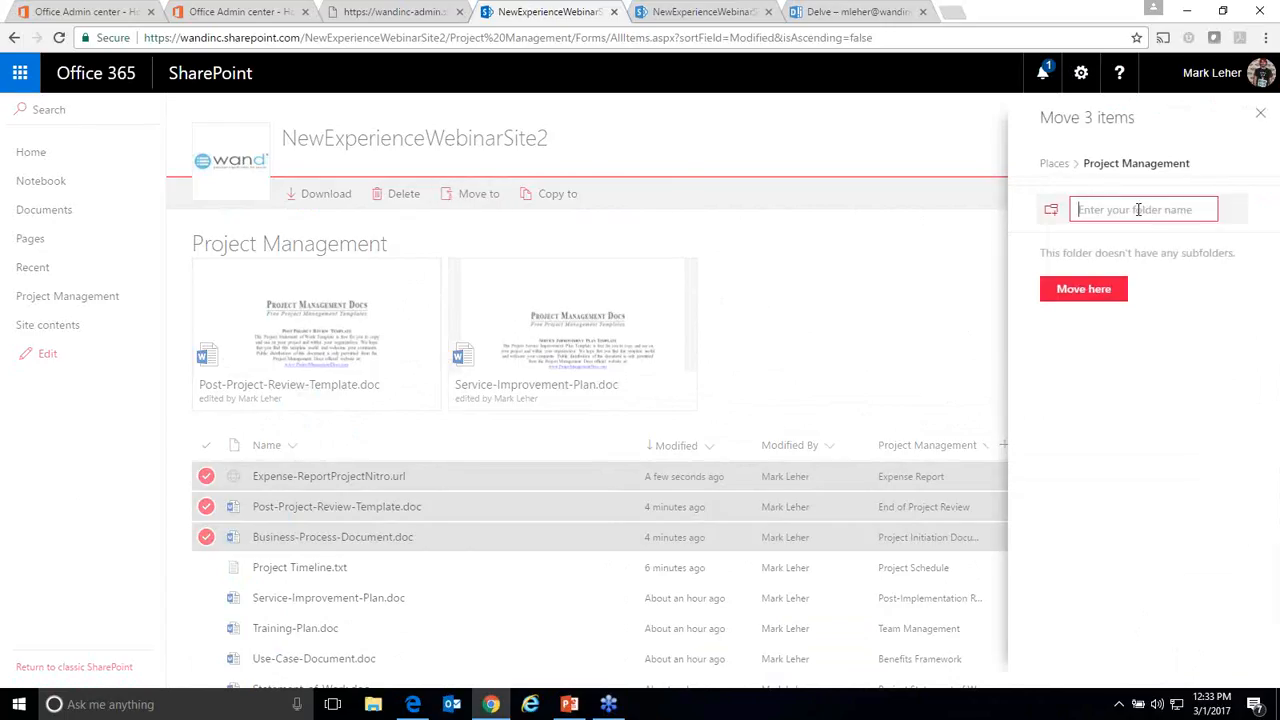
{"action": "type", "text": "New Folde"}
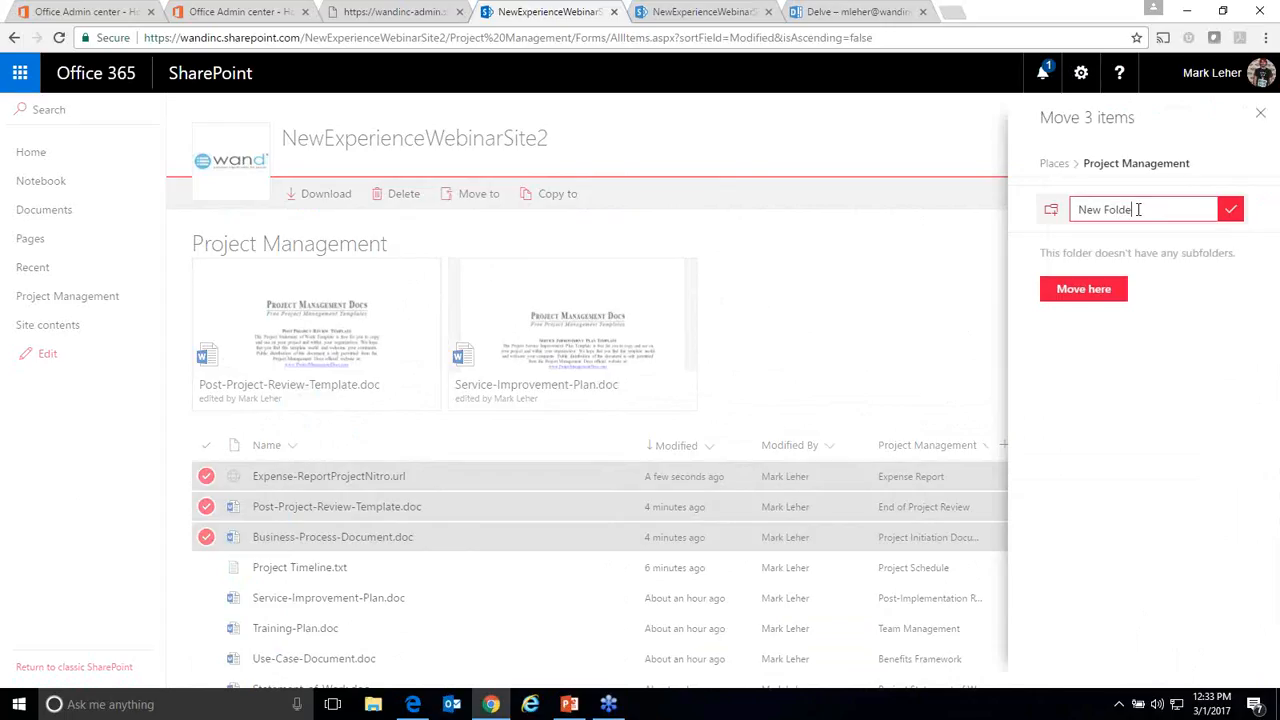
{"action": "type", "text": "r"}
{"action": "key", "text": "Return"}
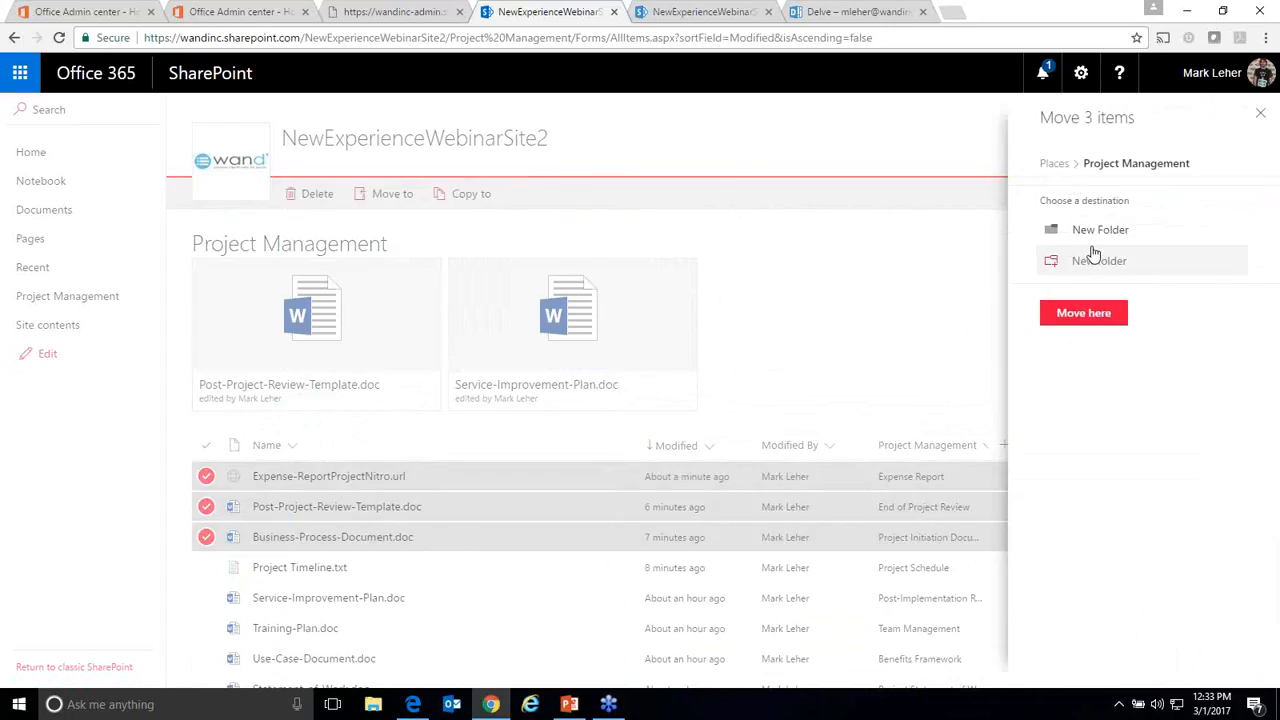
Step: Move the three selected items into New Folder and clear the remaining selection
{"action": "left_click", "coordinate": [1089, 238]}
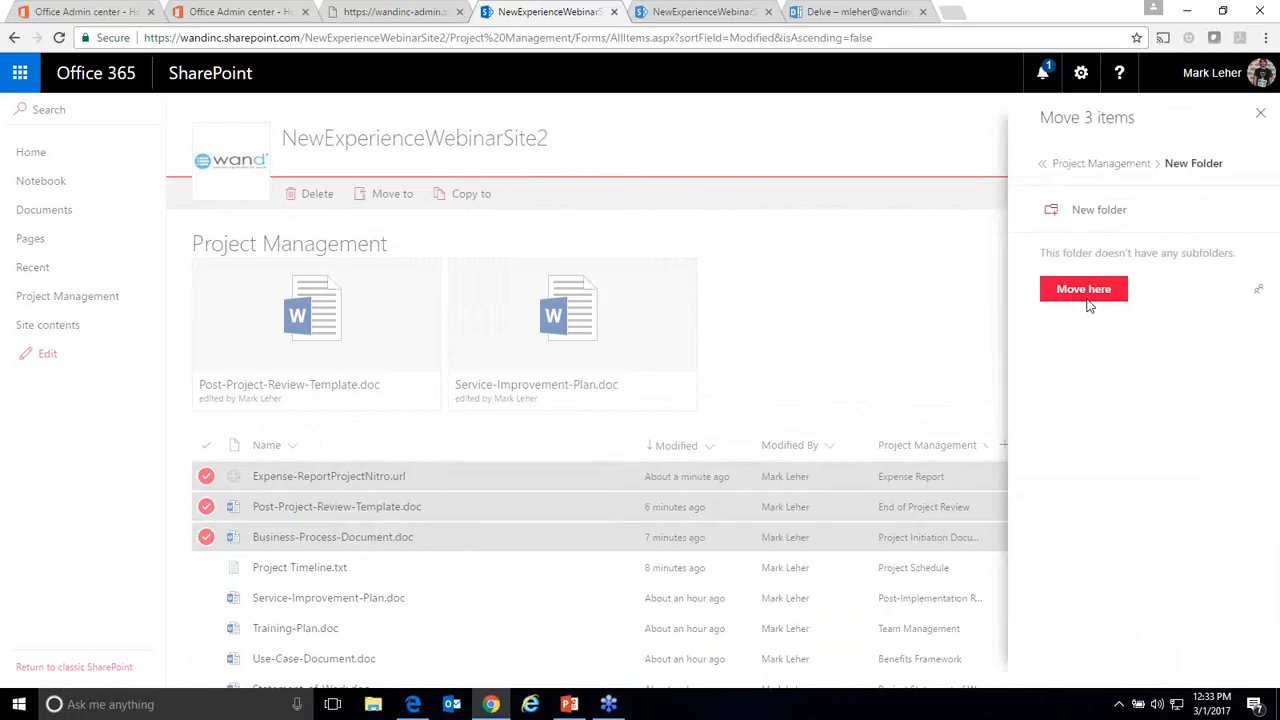
{"action": "left_click", "coordinate": [1100, 294]}
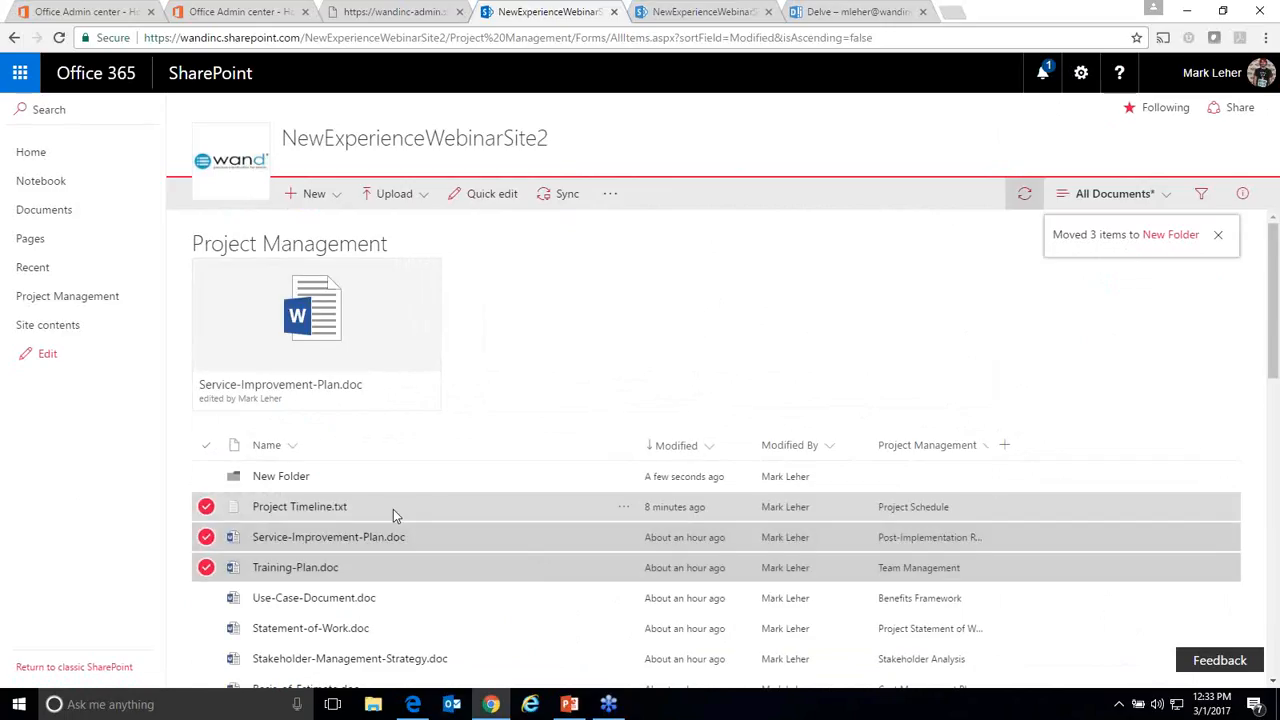
{"action": "left_click", "coordinate": [610, 193]}
Step: View the available copy destinations for Project Timeline.txt, then cancel the copy and deselect the file
{"action": "left_click", "coordinate": [206, 506]}
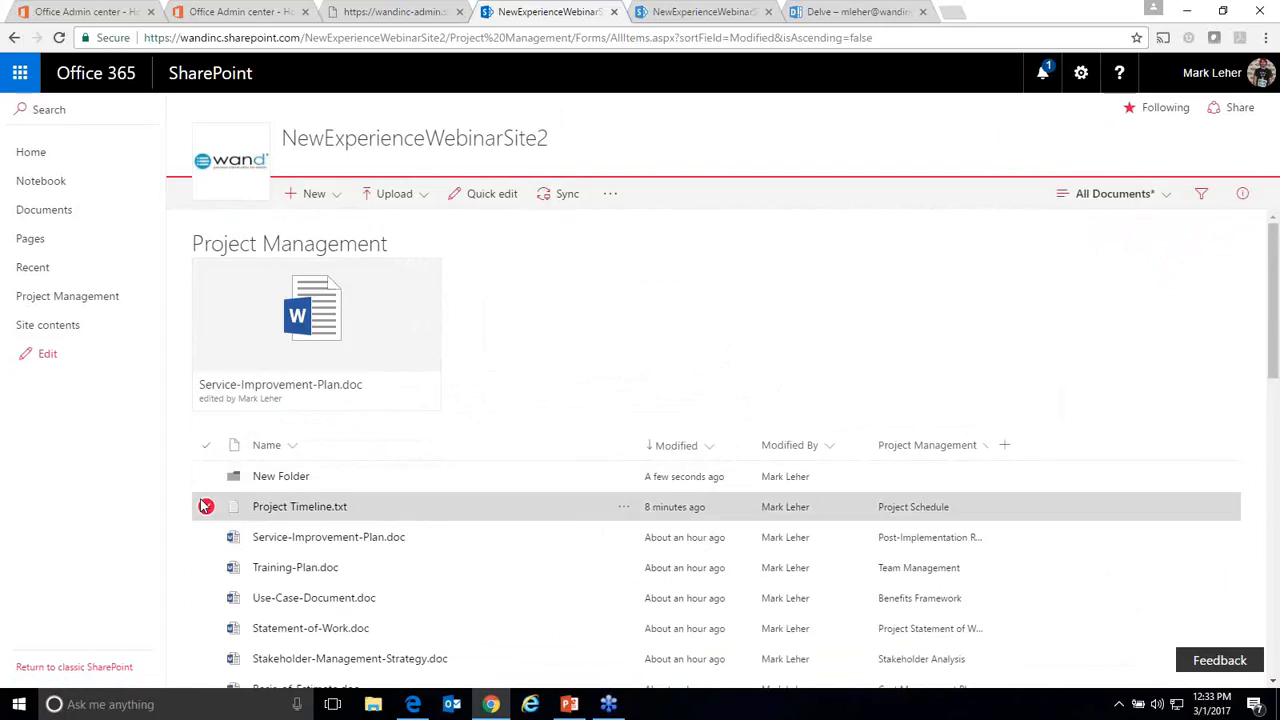
{"action": "left_click", "coordinate": [775, 194]}
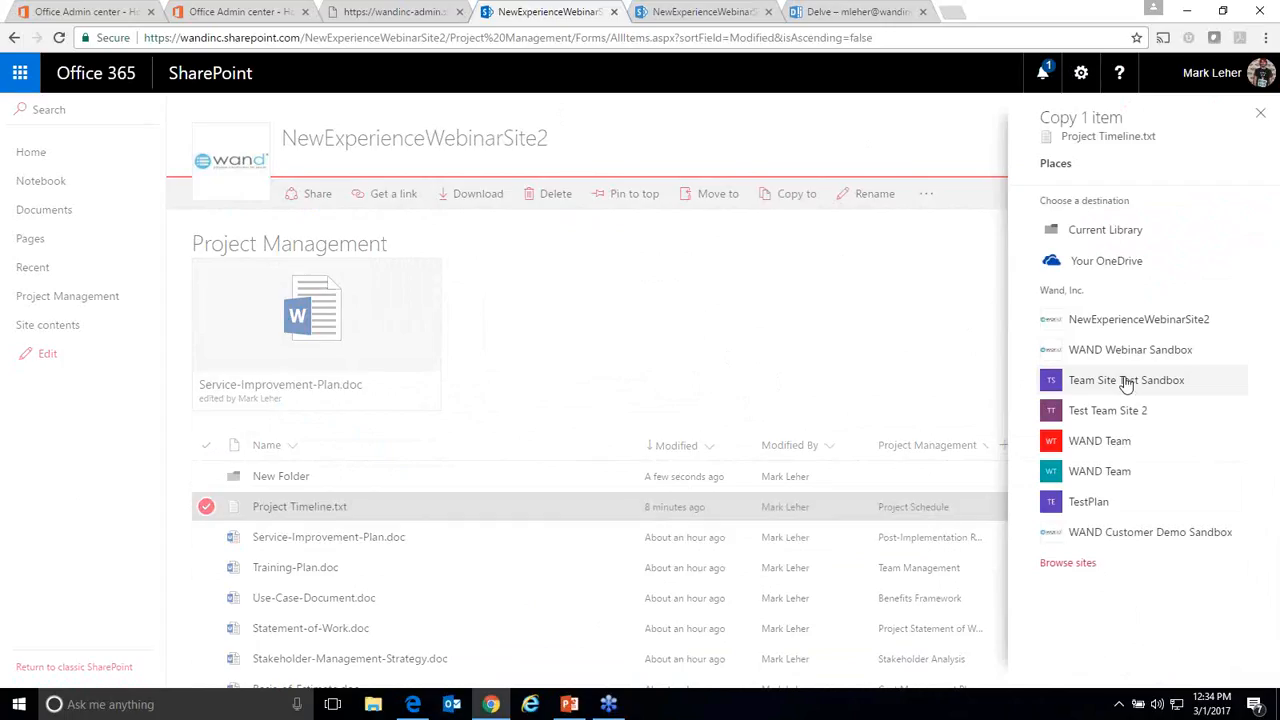
{"action": "left_click", "coordinate": [822, 318]}
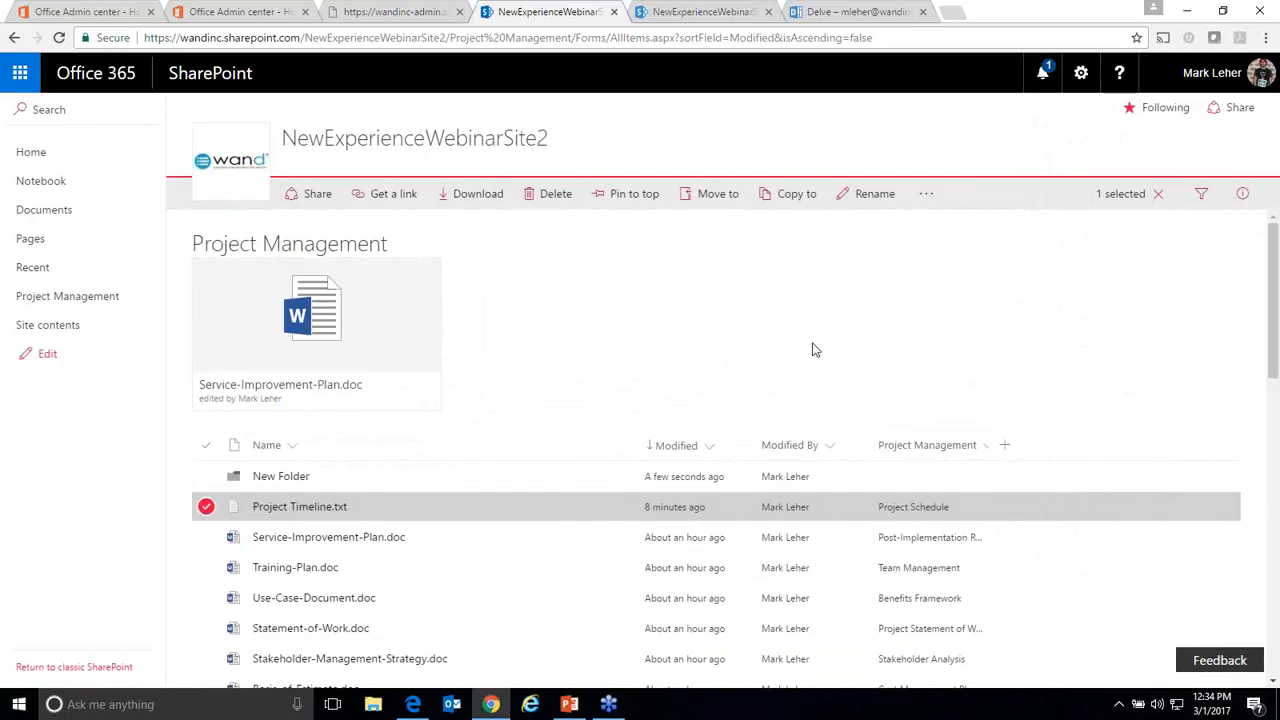
{"action": "scroll", "coordinate": [818, 353], "scroll_direction": "down", "scroll_amount": 4}
{"action": "scroll", "coordinate": [819, 354], "scroll_direction": "up", "scroll_amount": 4}
{"action": "scroll", "coordinate": [849, 338], "scroll_direction": "down", "scroll_amount": 4}
{"action": "scroll", "coordinate": [849, 337], "scroll_direction": "up", "scroll_amount": 2}
{"action": "scroll", "coordinate": [820, 350], "scroll_direction": "up", "scroll_amount": 1}
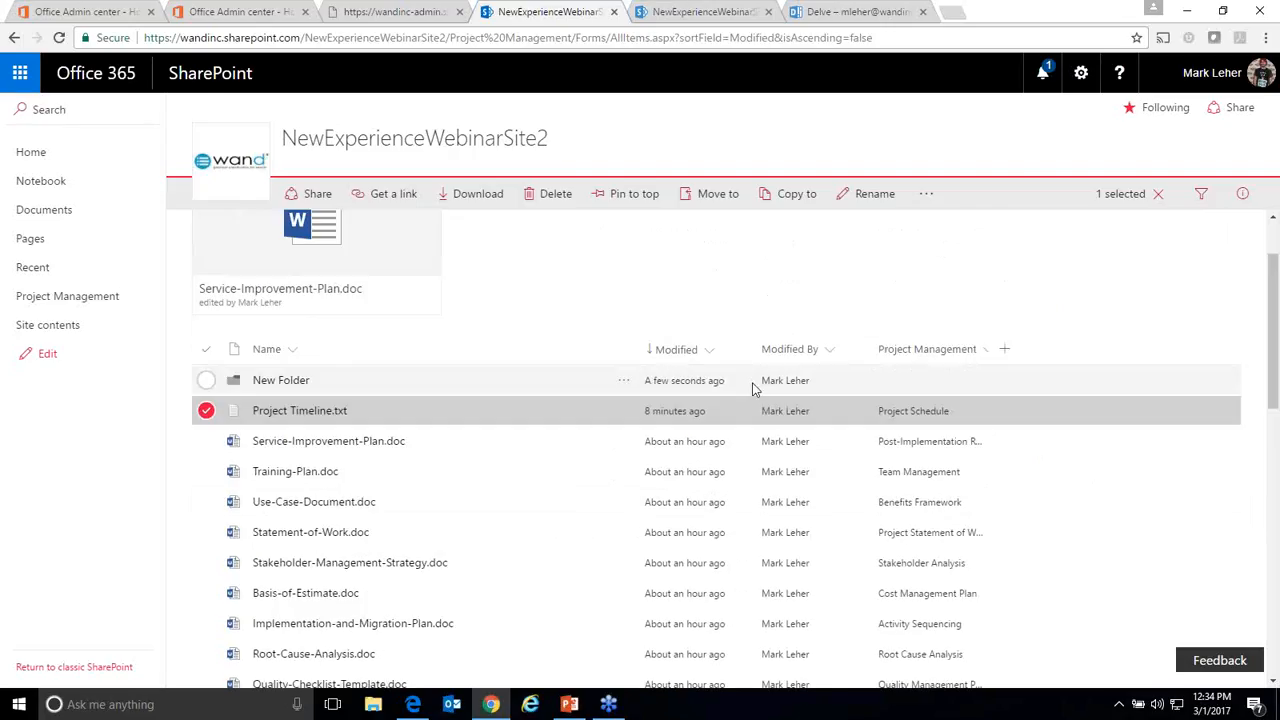
{"action": "left_click", "coordinate": [206, 432]}
{"action": "scroll", "coordinate": [416, 267], "scroll_direction": "up", "scroll_amount": 1}
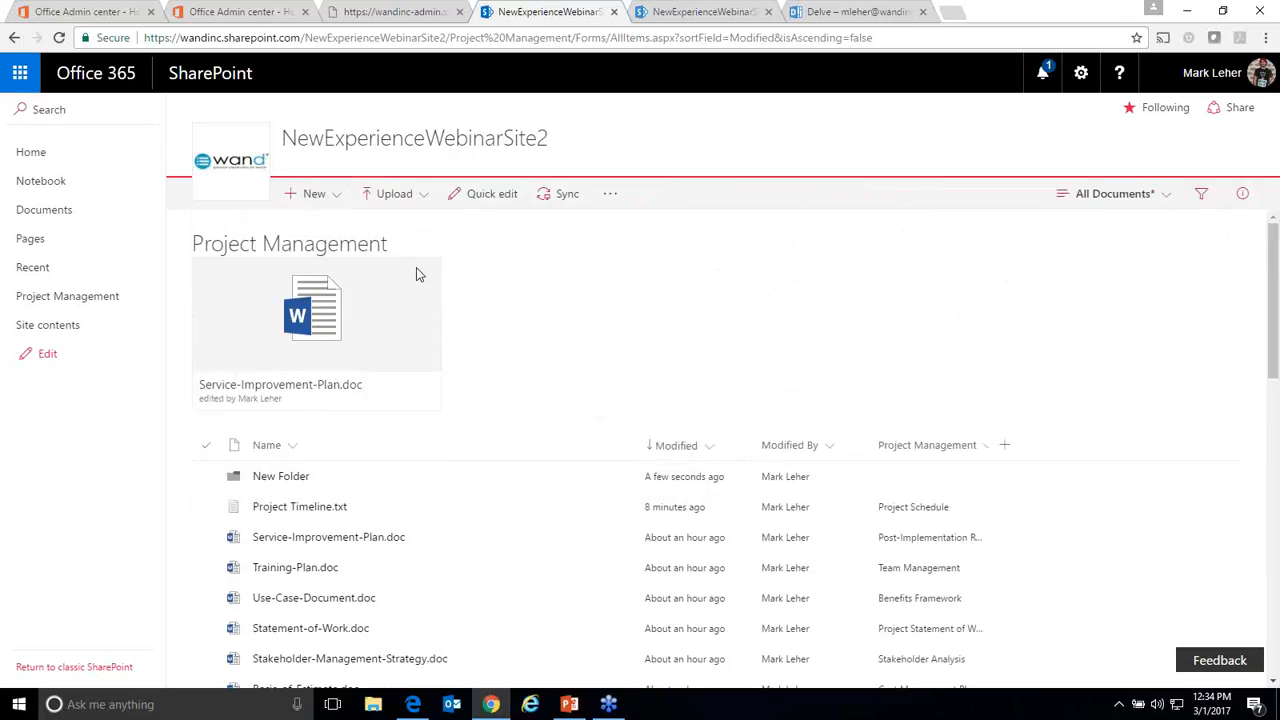
Step: View the details of the pinned Service-Improvement-Plan.doc, then close them and deselect the document
{"action": "left_click", "coordinate": [427, 272]}
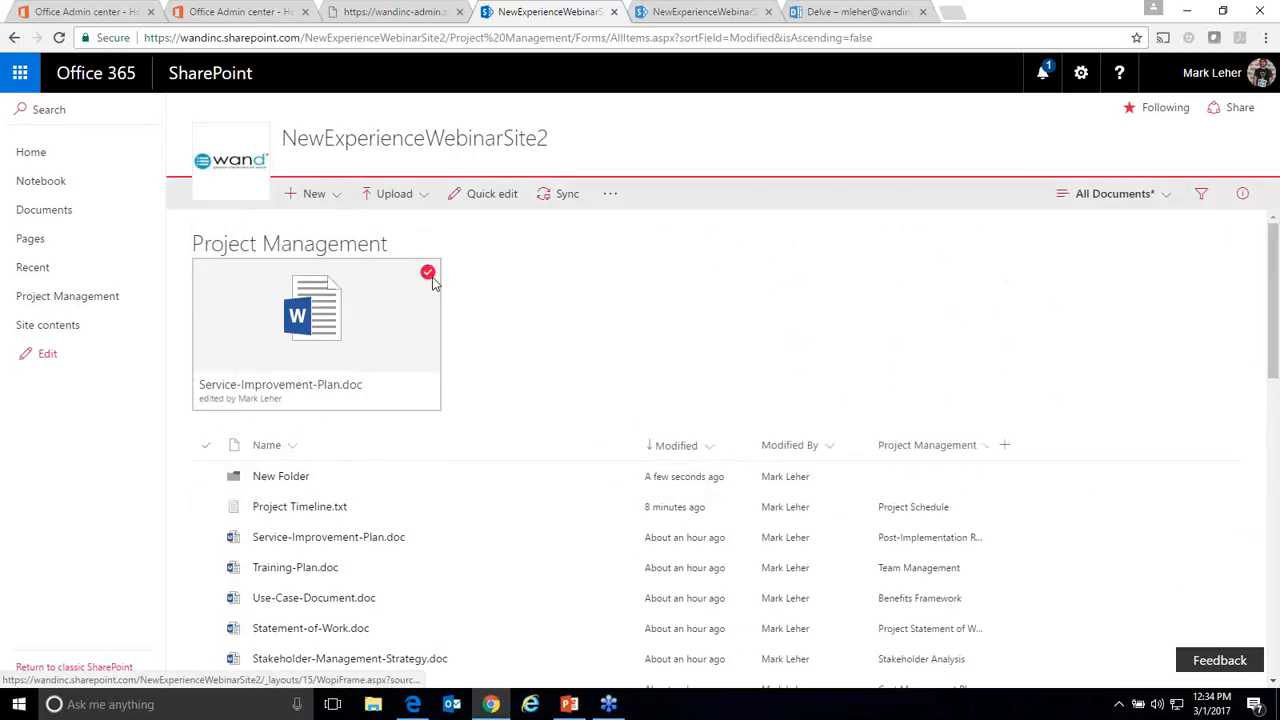
{"action": "left_click", "coordinate": [612, 194]}
{"action": "left_click", "coordinate": [618, 201]}
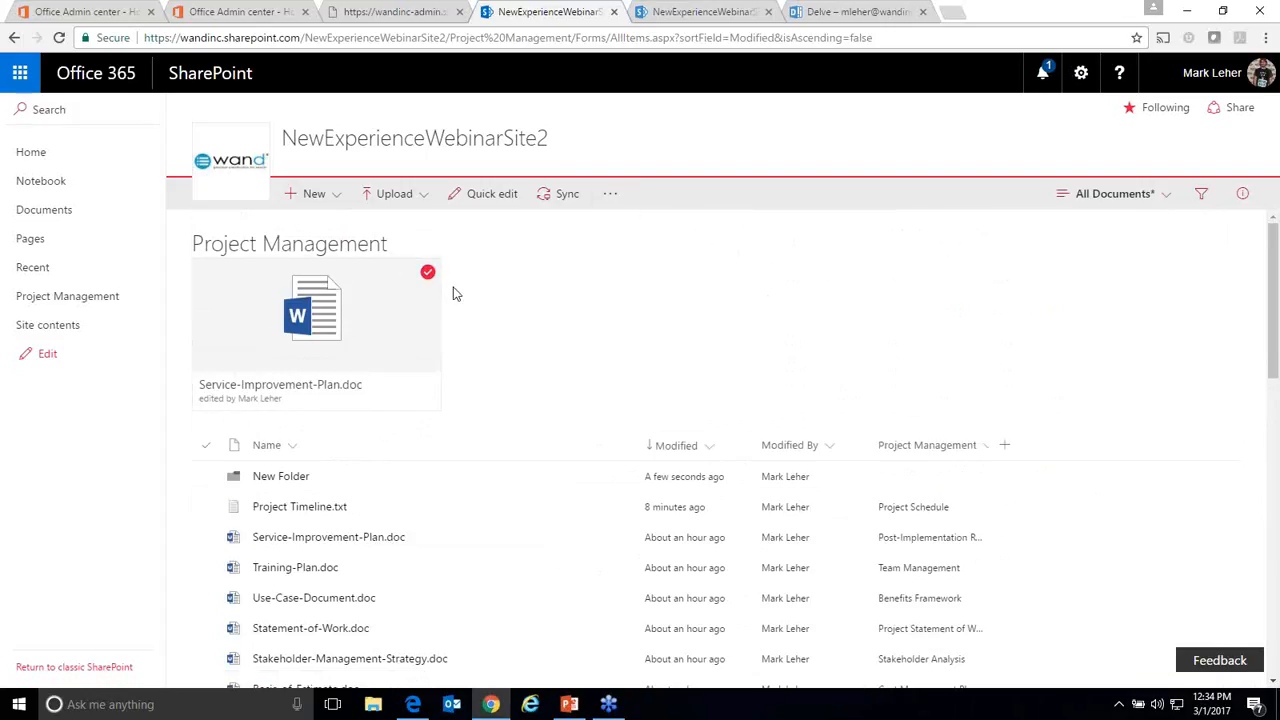
{"action": "left_click", "coordinate": [1242, 194]}
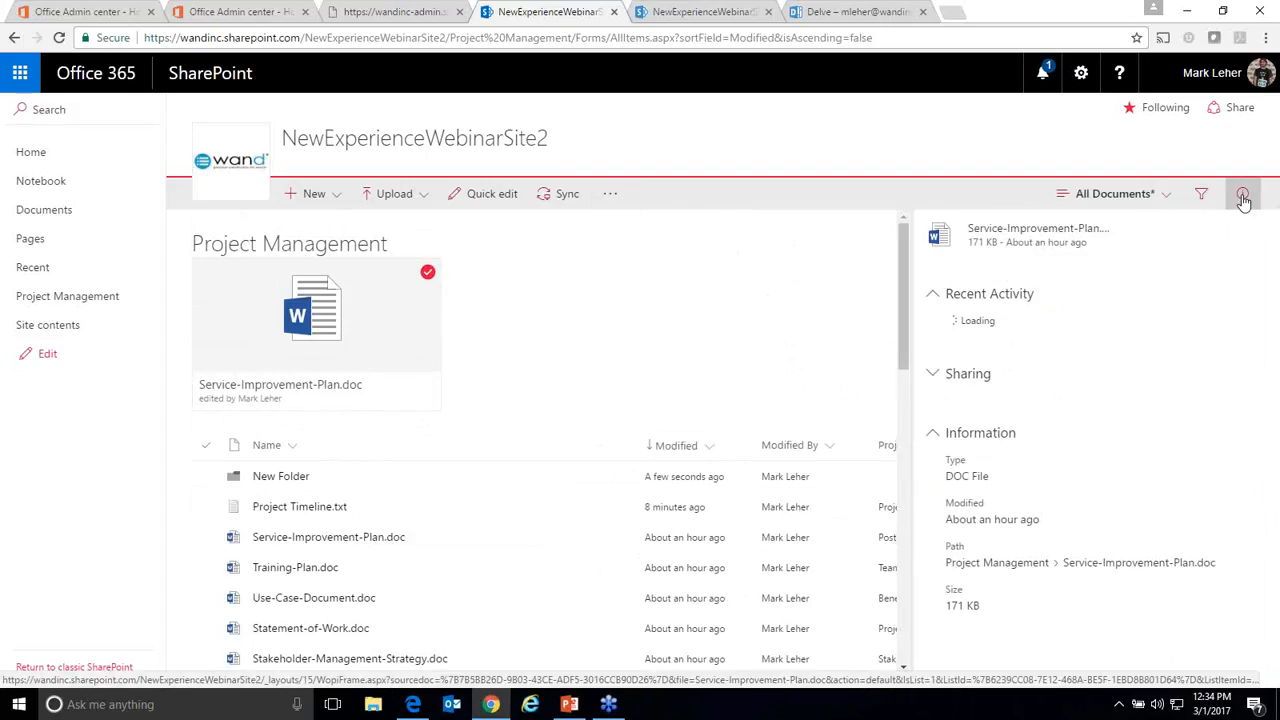
{"action": "left_click", "coordinate": [1242, 196]}
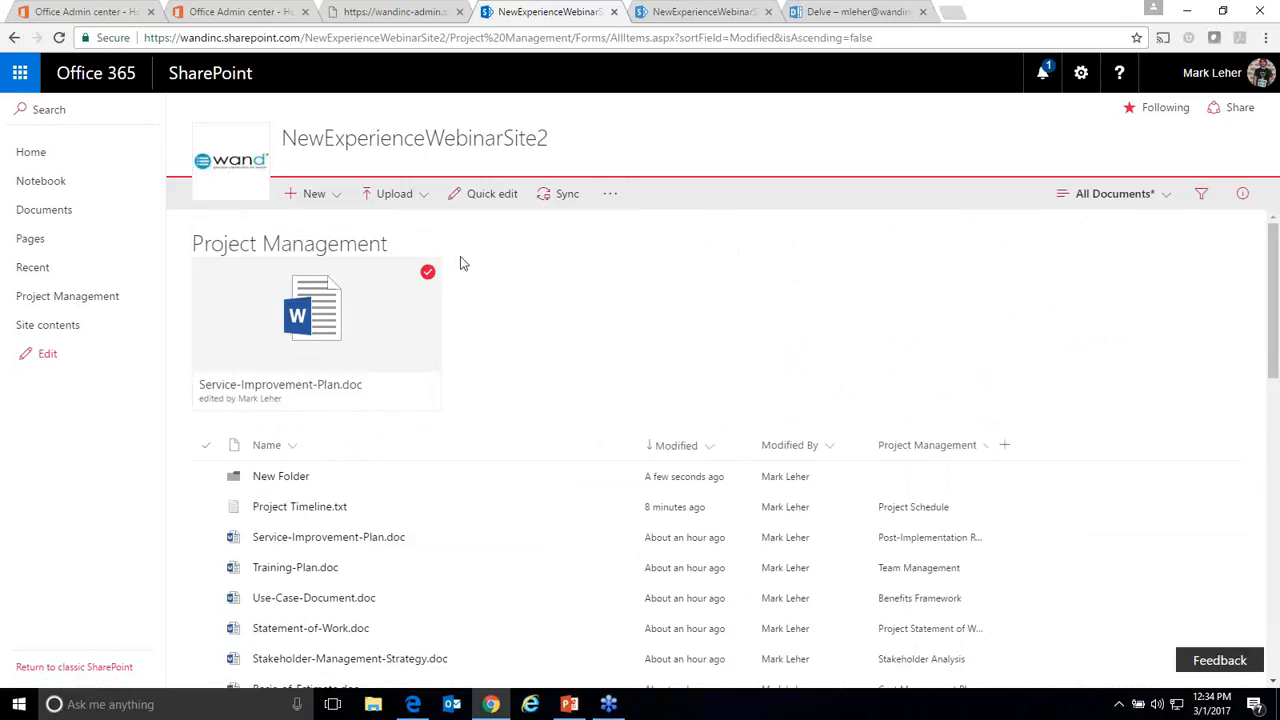
{"action": "left_click", "coordinate": [460, 256]}
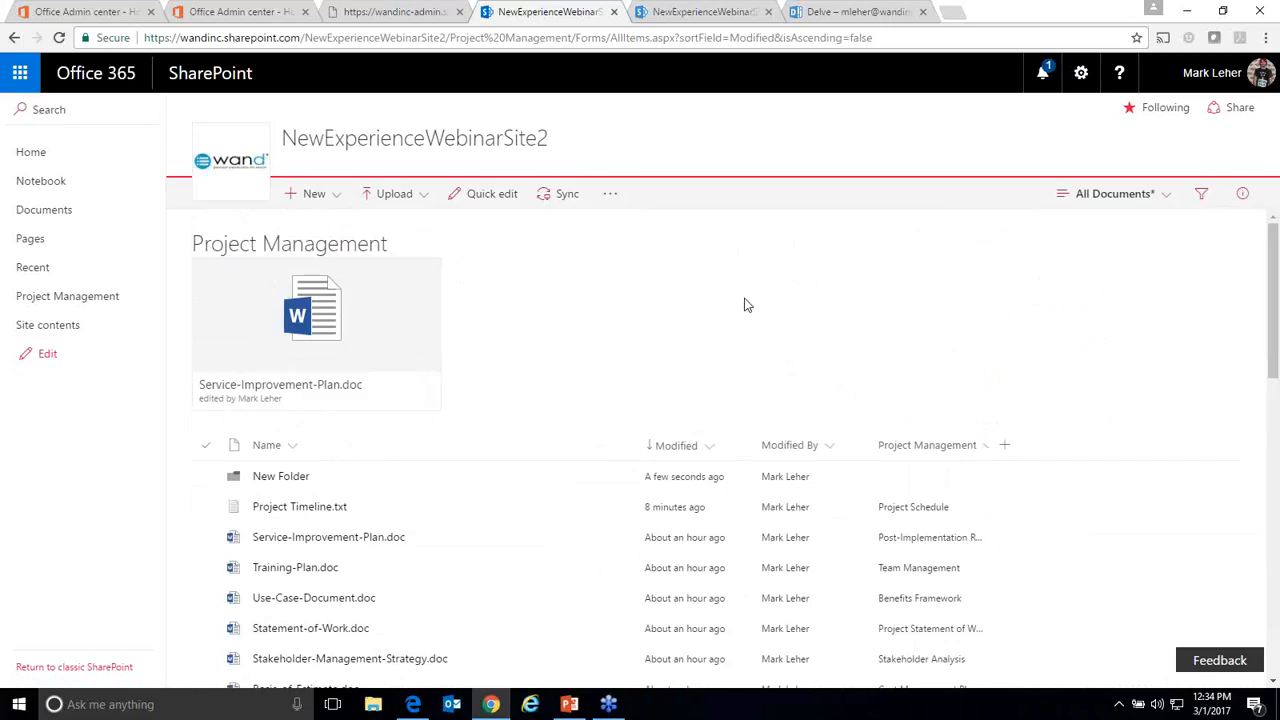
Step: Switch to the site's Documents library page and open Term Store Management from its Site Settings
{"action": "scroll", "coordinate": [865, 385], "scroll_direction": "down", "scroll_amount": 4}
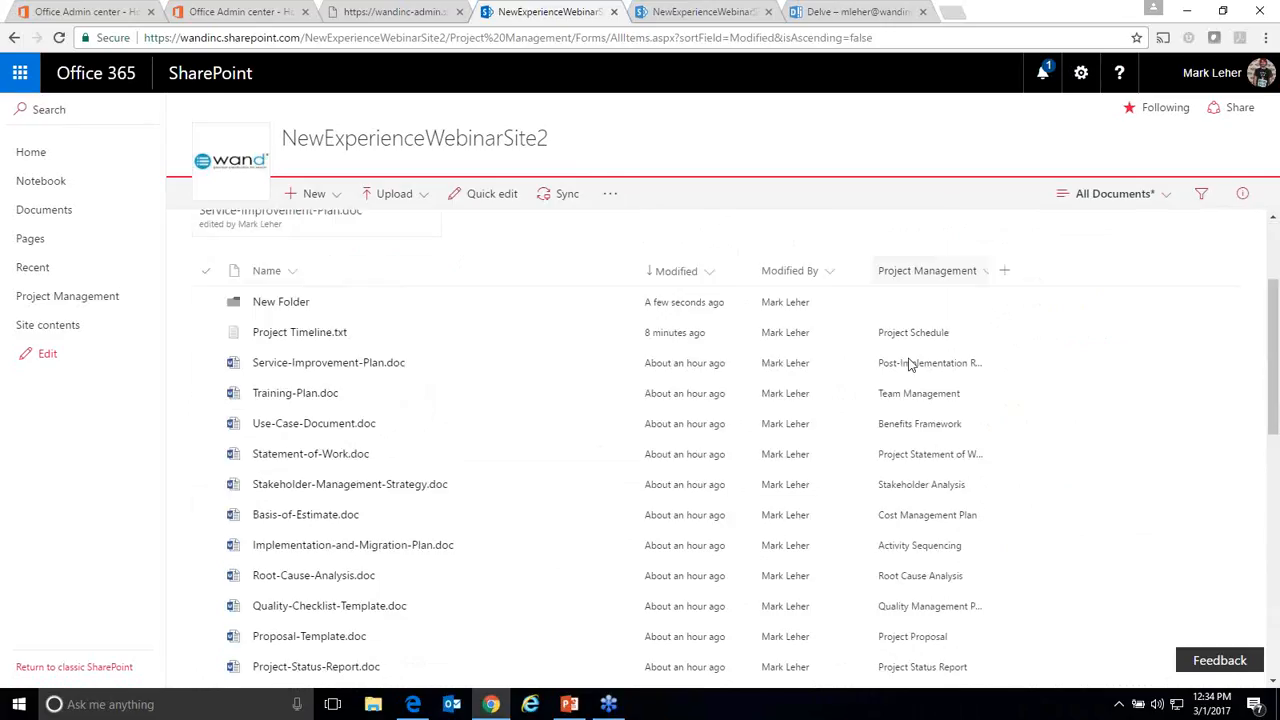
{"action": "scroll", "coordinate": [929, 449], "scroll_direction": "up", "scroll_amount": 2}
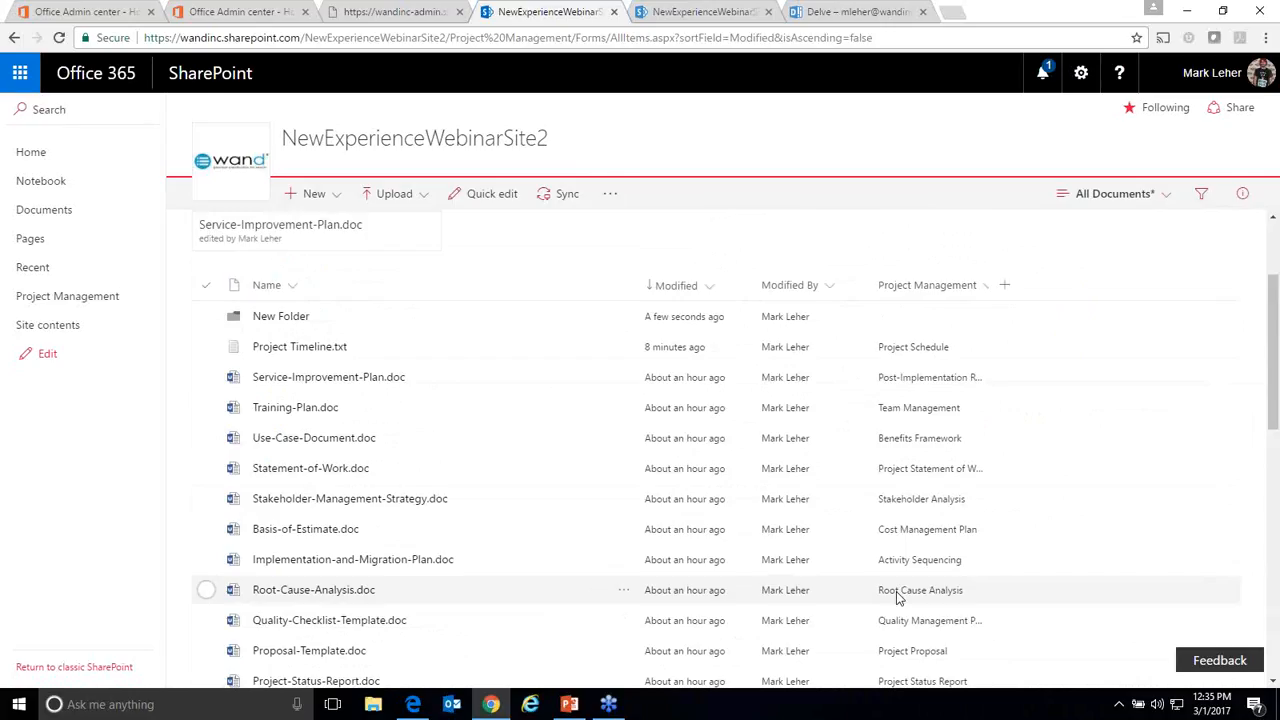
{"action": "left_click", "coordinate": [670, 8]}
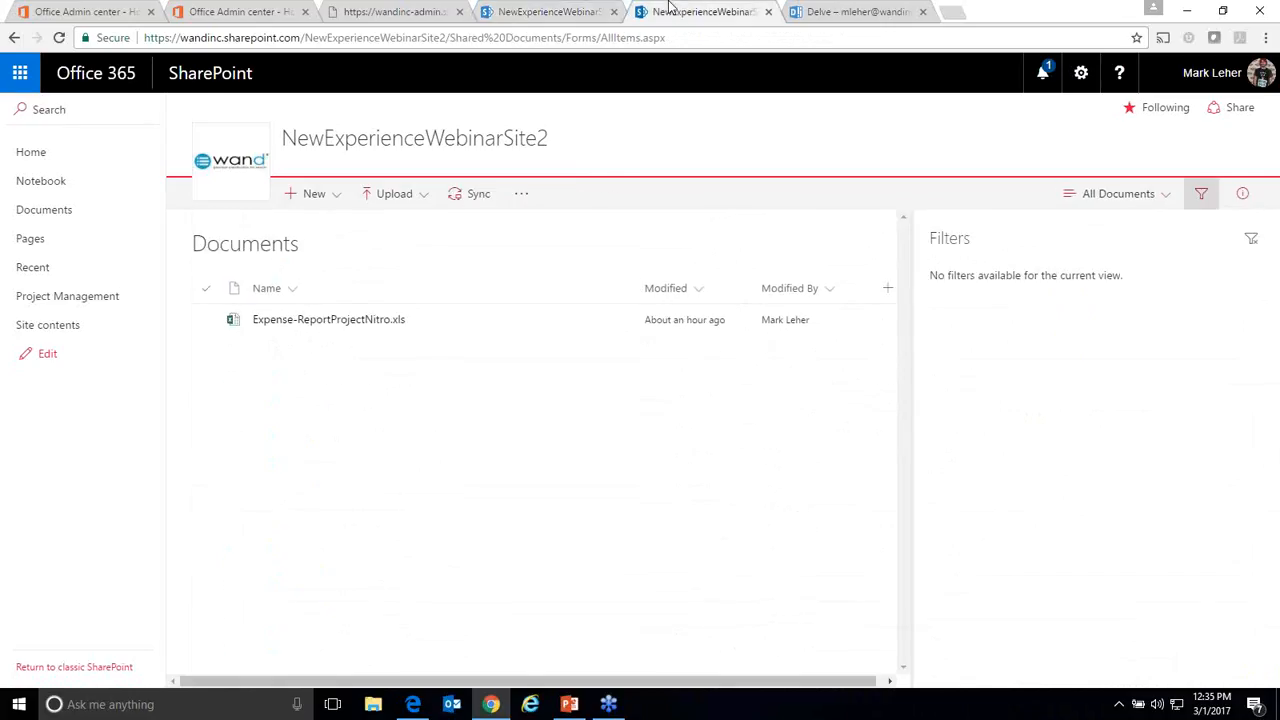
{"action": "left_click", "coordinate": [1082, 76]}
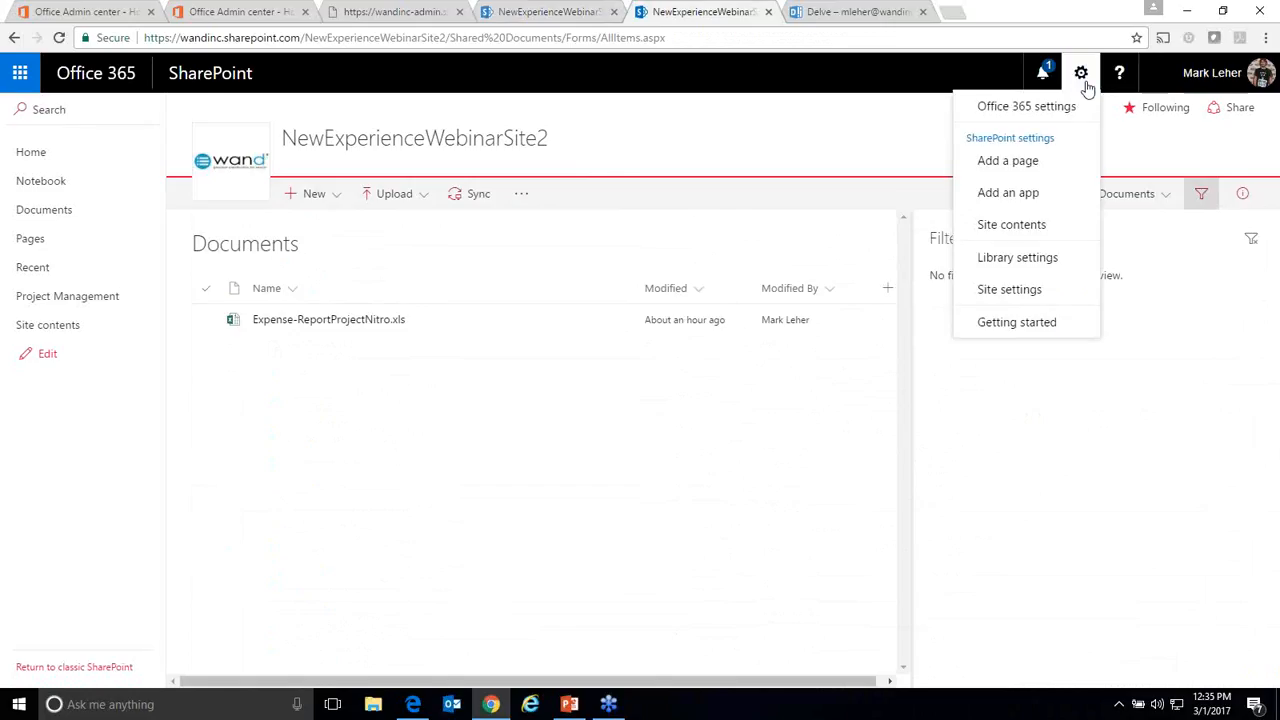
{"action": "left_click", "coordinate": [1002, 300]}
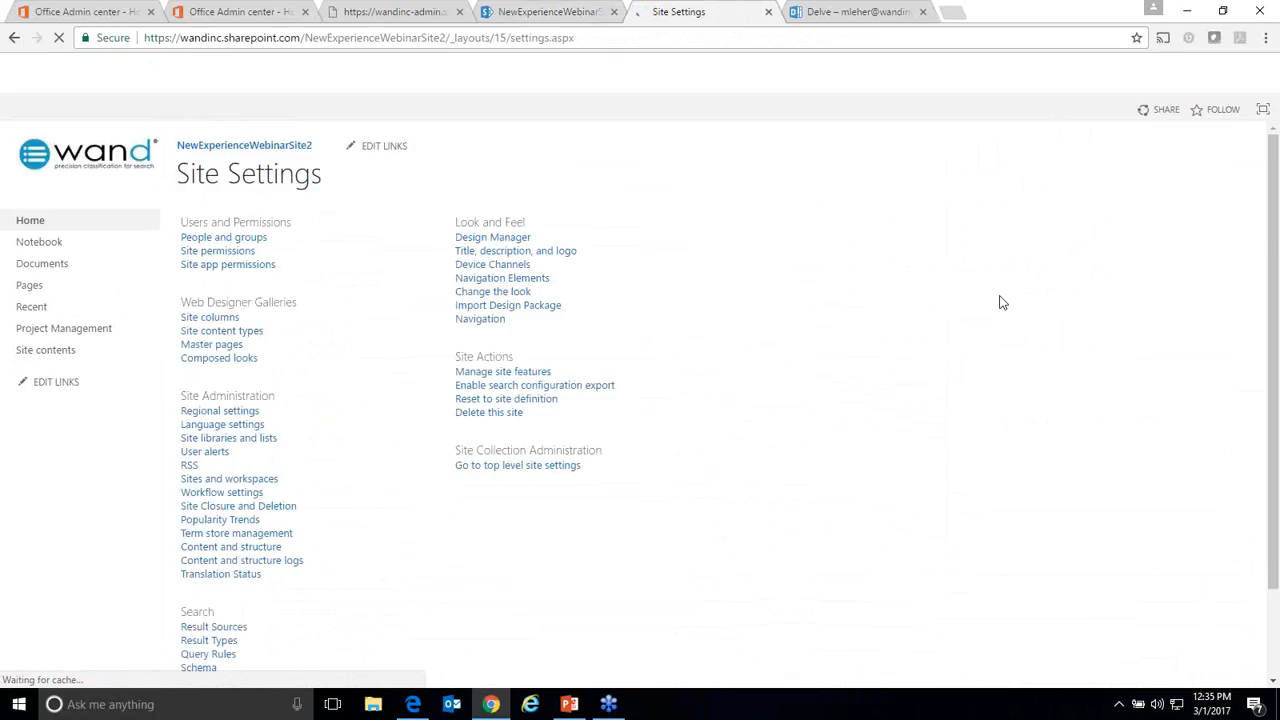
{"action": "left_click", "coordinate": [242, 536]}
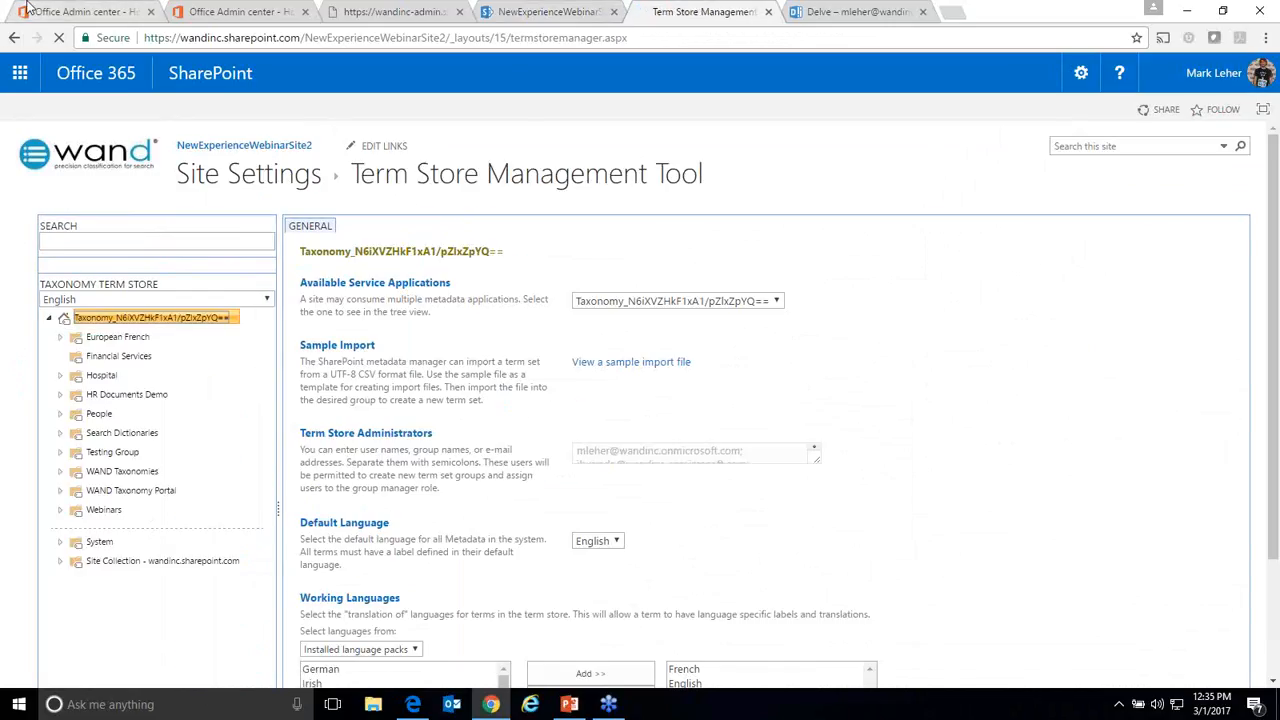
Step: Create a new term set named Project Name in the Webinars group of the taxonomy term store
{"action": "left_click", "coordinate": [61, 510]}
{"action": "scroll", "coordinate": [64, 513], "scroll_direction": "down", "scroll_amount": 2}
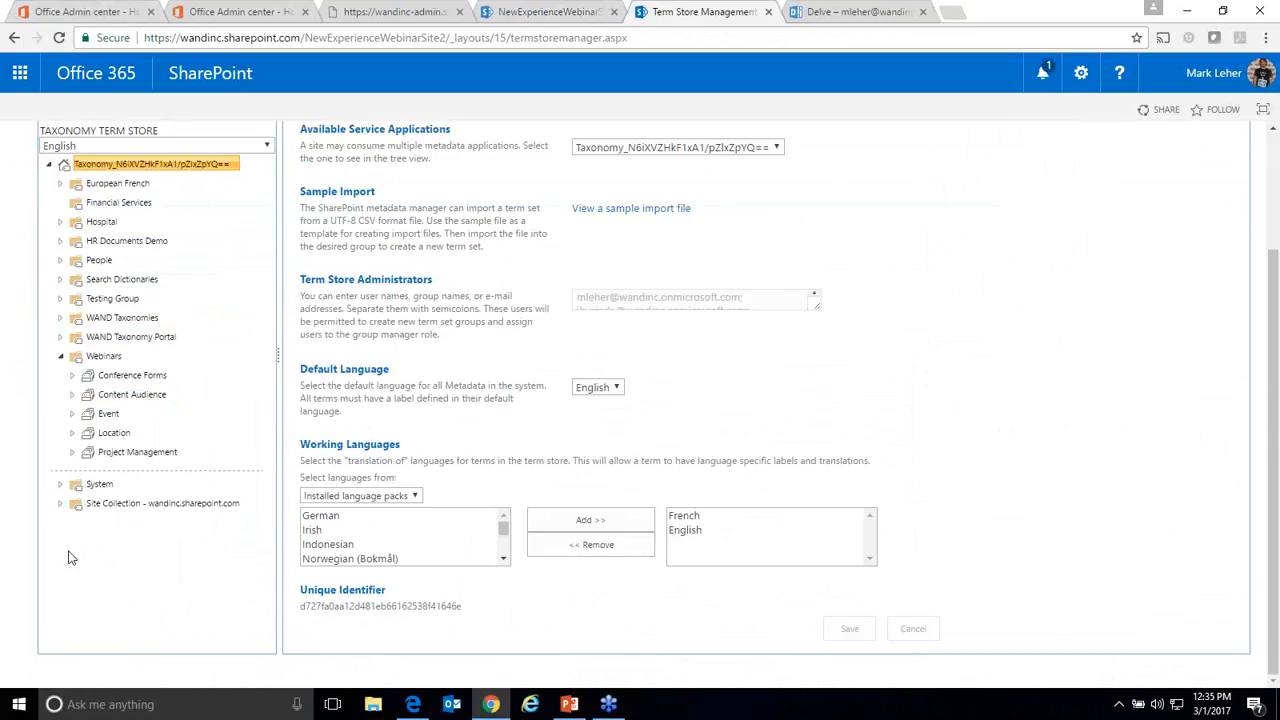
{"action": "left_click", "coordinate": [95, 357]}
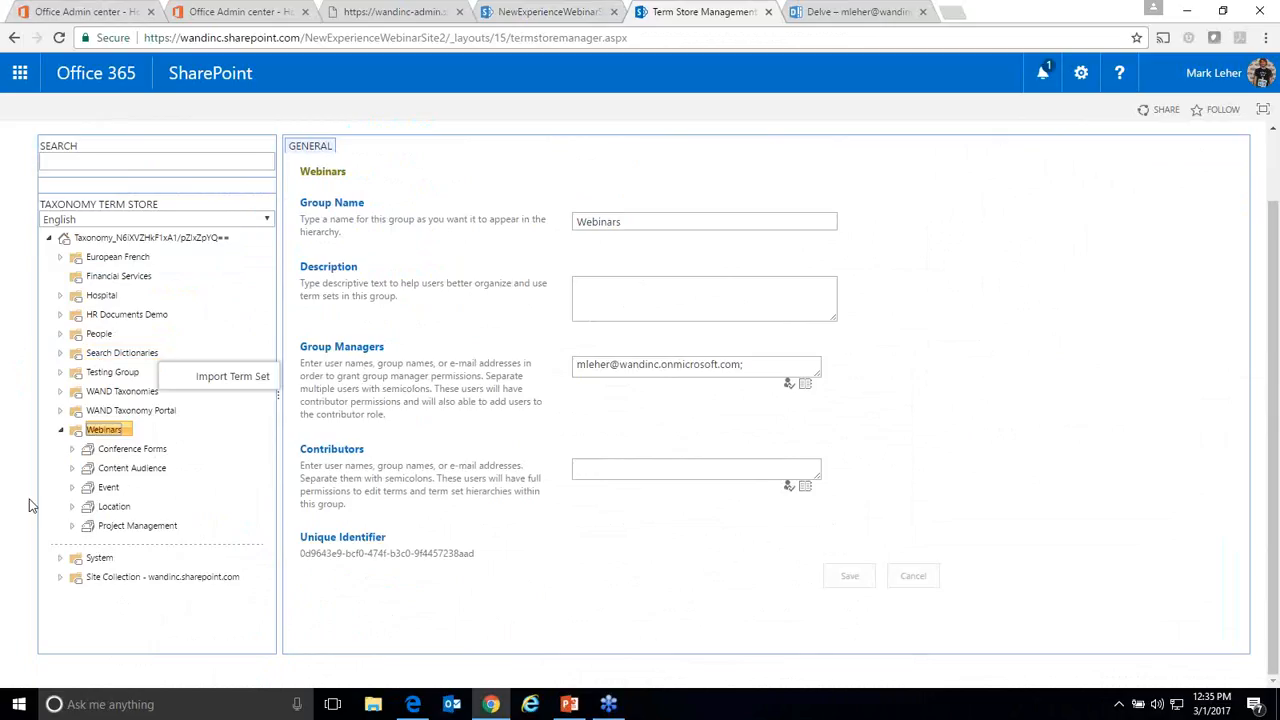
{"action": "left_click", "coordinate": [98, 432]}
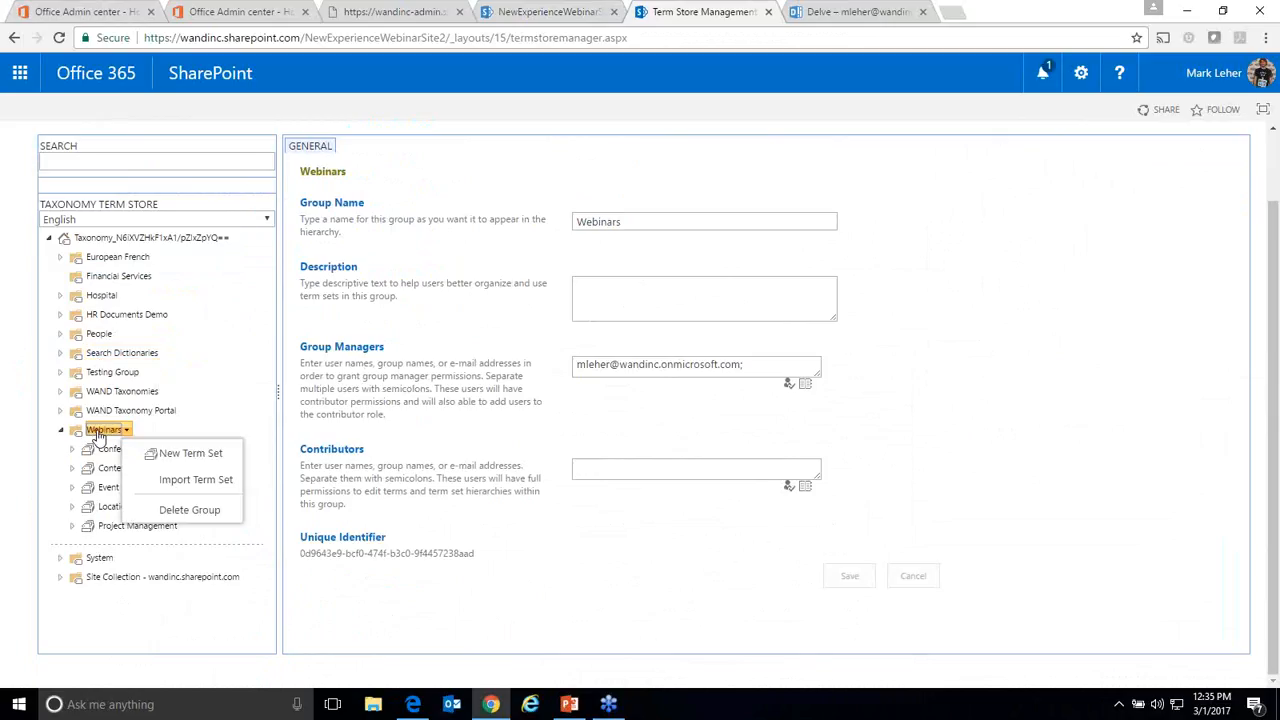
{"action": "left_click", "coordinate": [190, 453]}
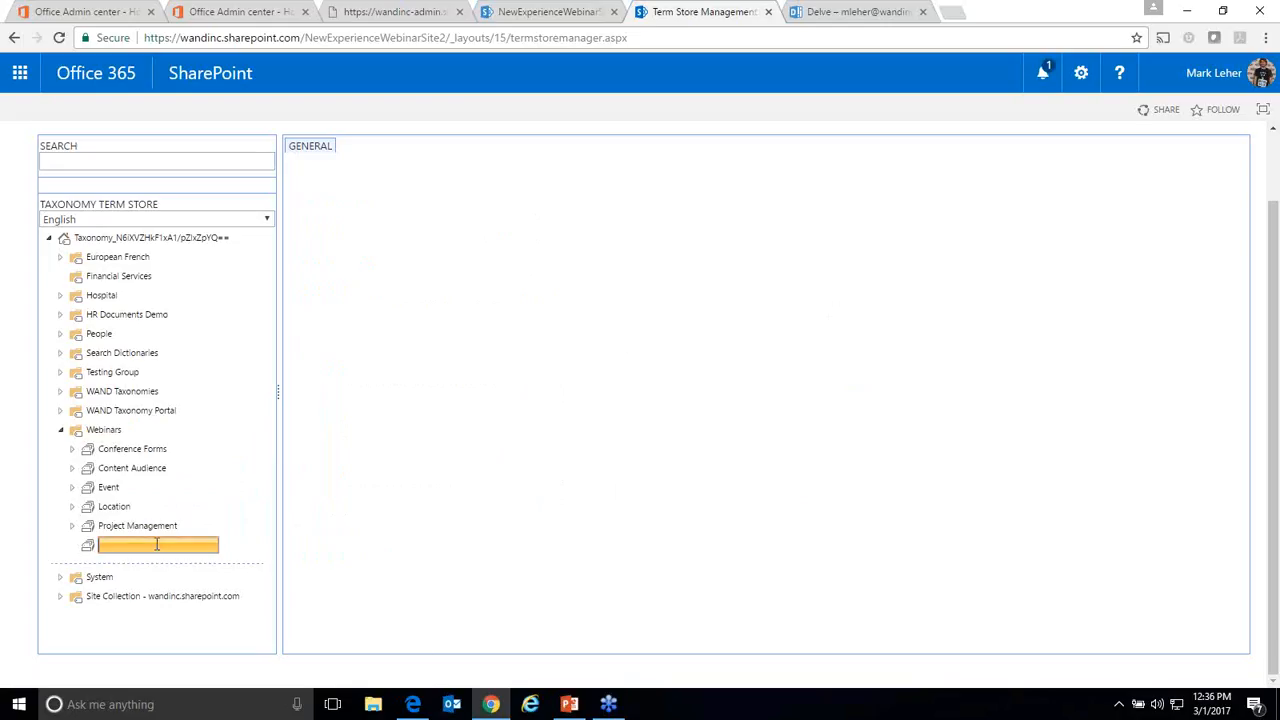
{"action": "type", "text": "Project Name"}
{"action": "key", "text": "Return"}
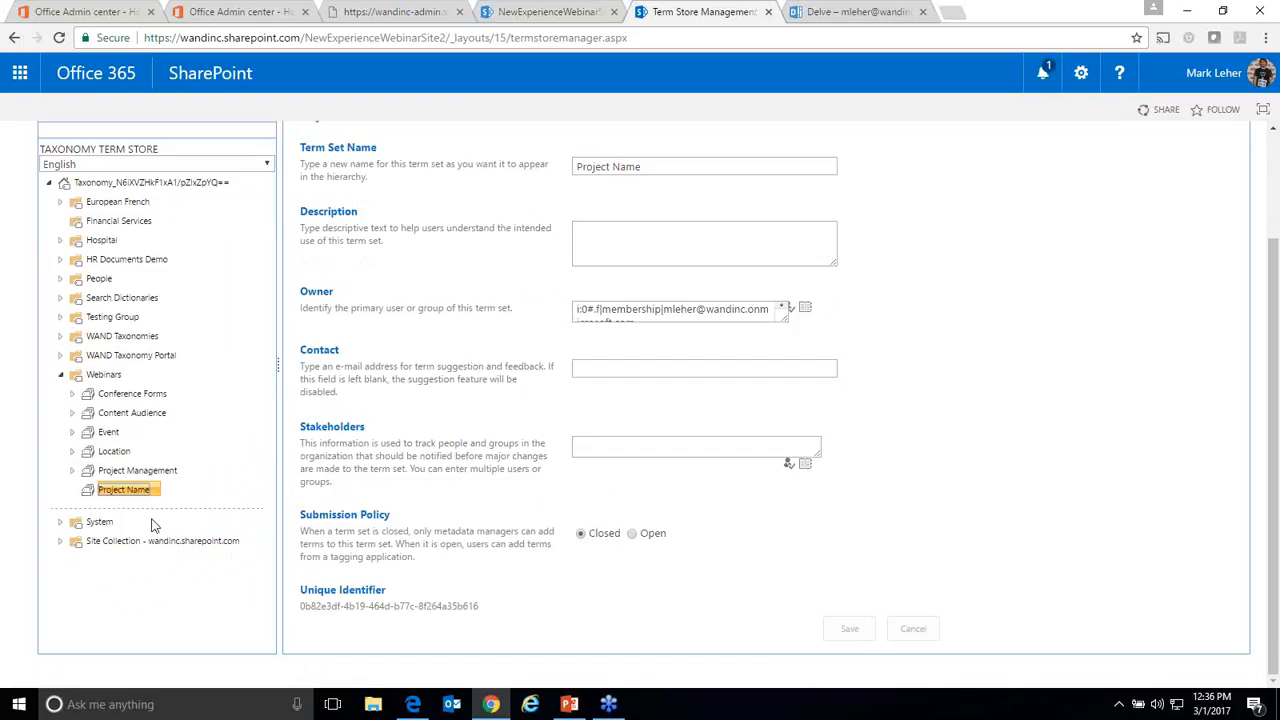
Step: Add the term Project Cupid to the Project Name term set
{"action": "right_click", "coordinate": [134, 495]}
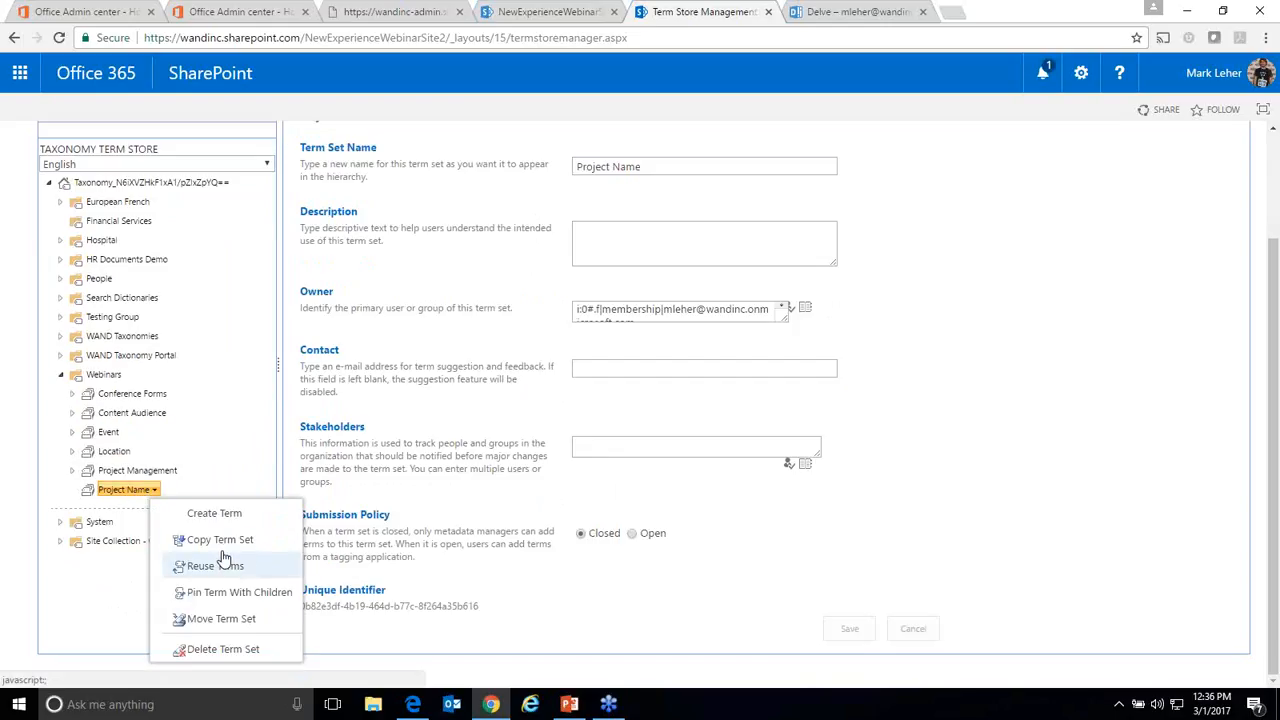
{"action": "left_click", "coordinate": [222, 518]}
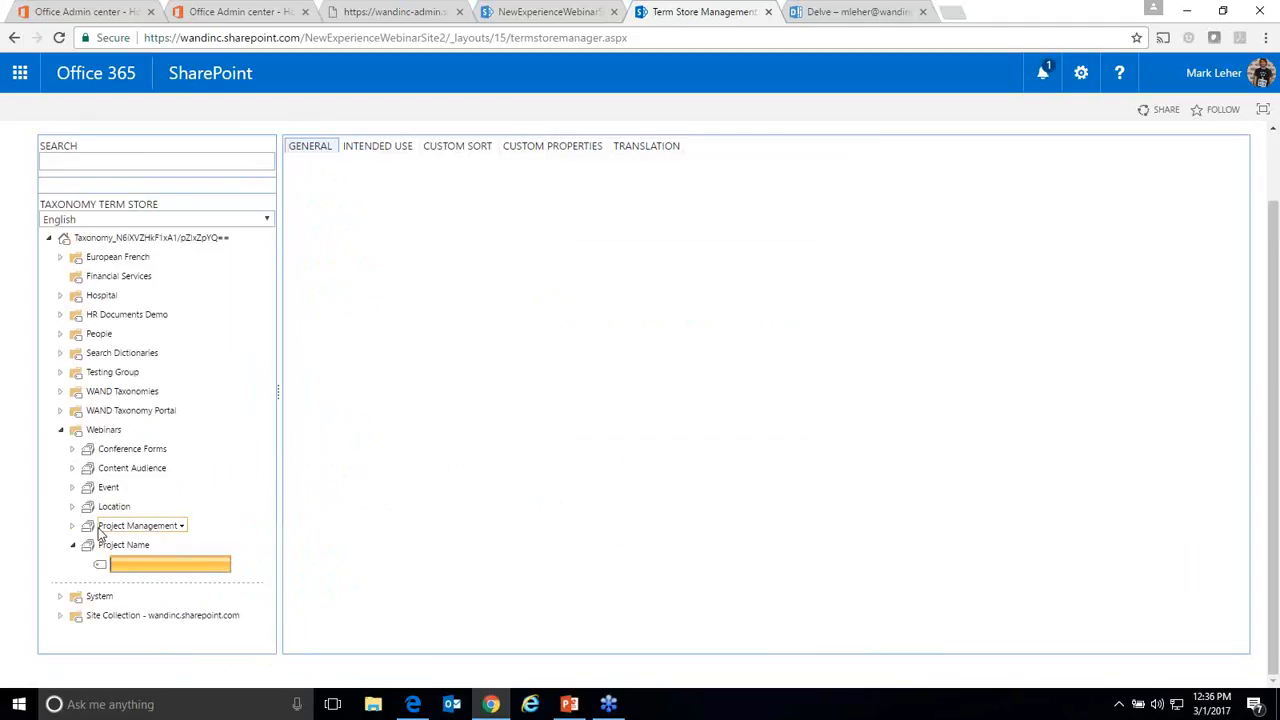
{"action": "type", "text": "Project Cupid"}
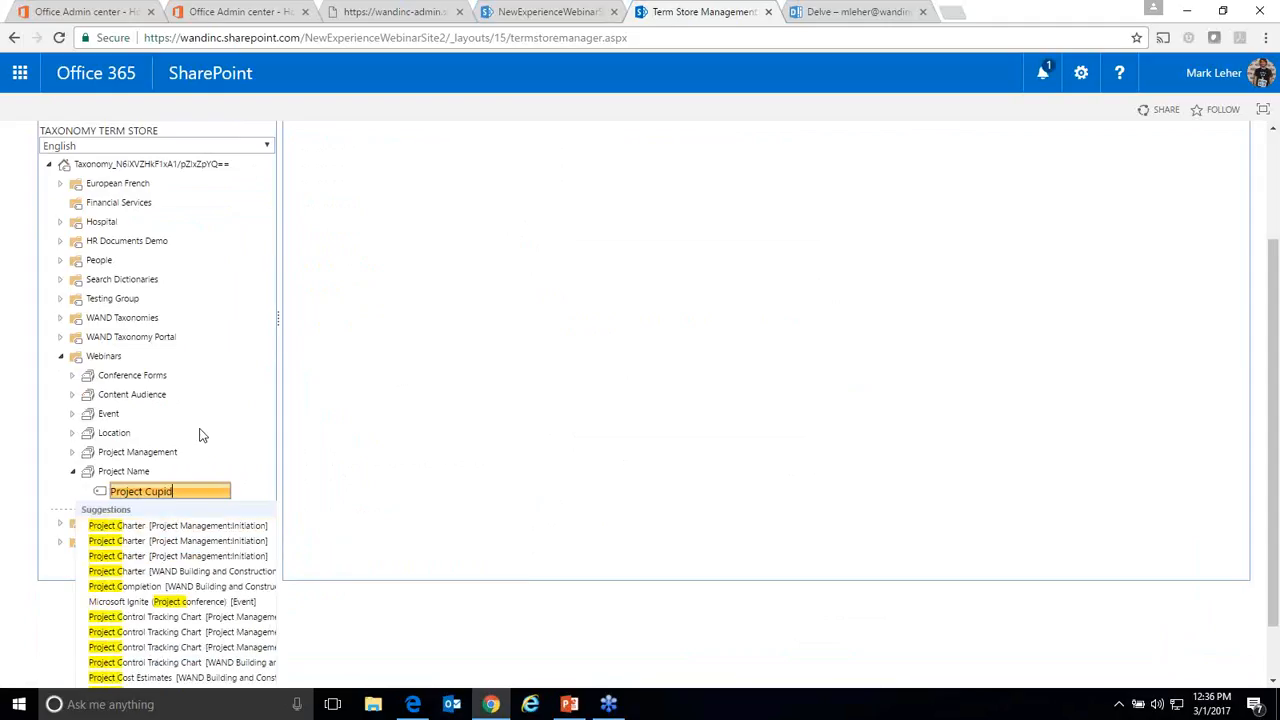
{"action": "left_click", "coordinate": [200, 431]}
Step: Add the term Project X to the Project Name term set and accept the exit-without-saving prompt
{"action": "right_click", "coordinate": [126, 541]}
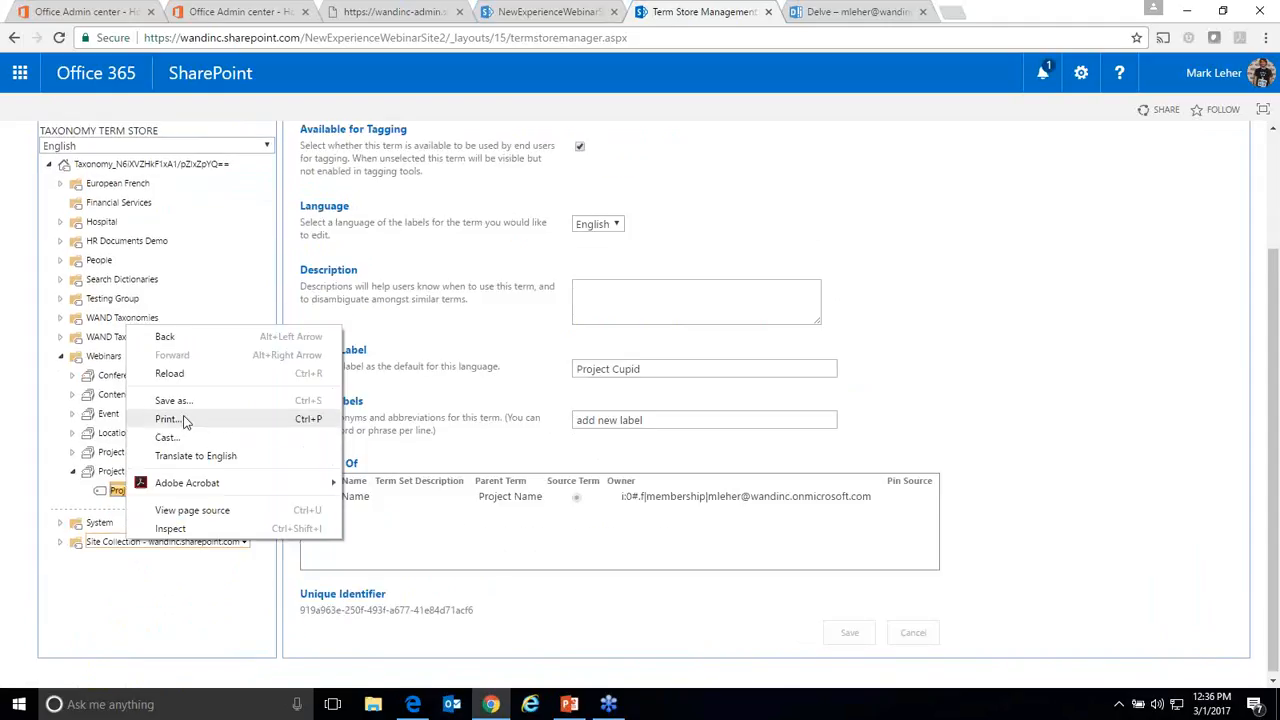
{"action": "right_click", "coordinate": [110, 471]}
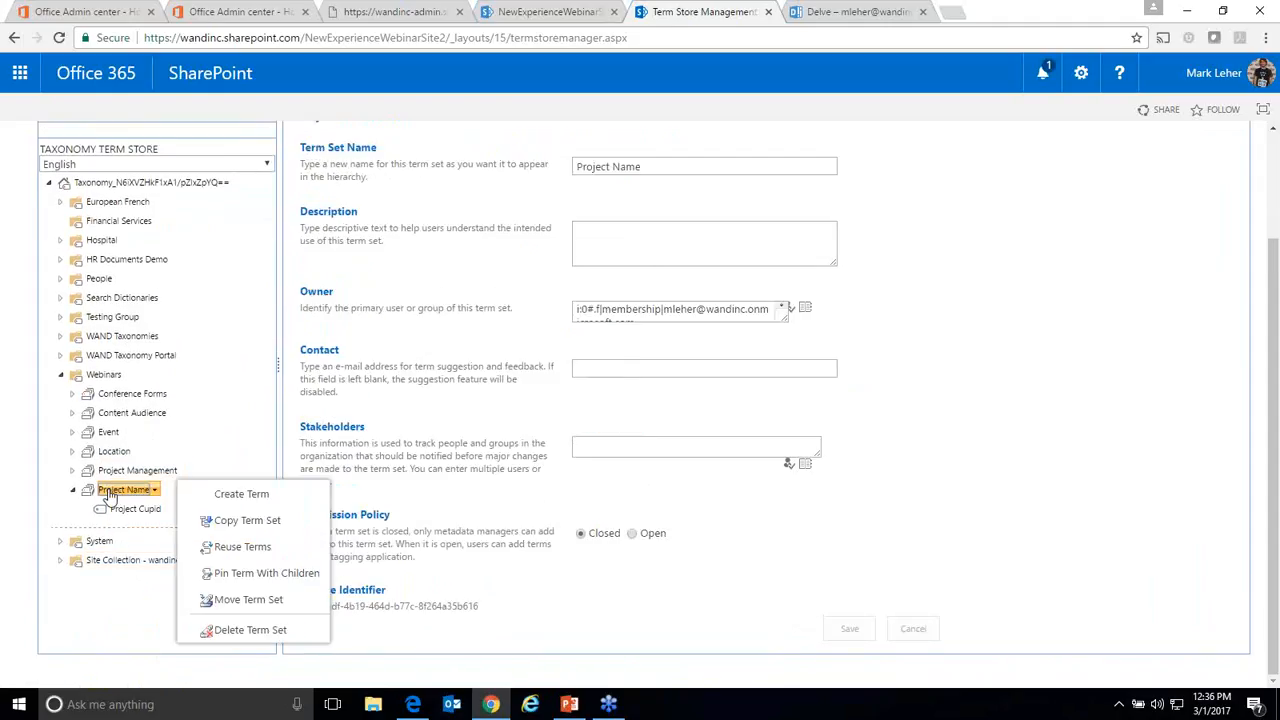
{"action": "right_click", "coordinate": [110, 491]}
{"action": "left_click", "coordinate": [212, 515]}
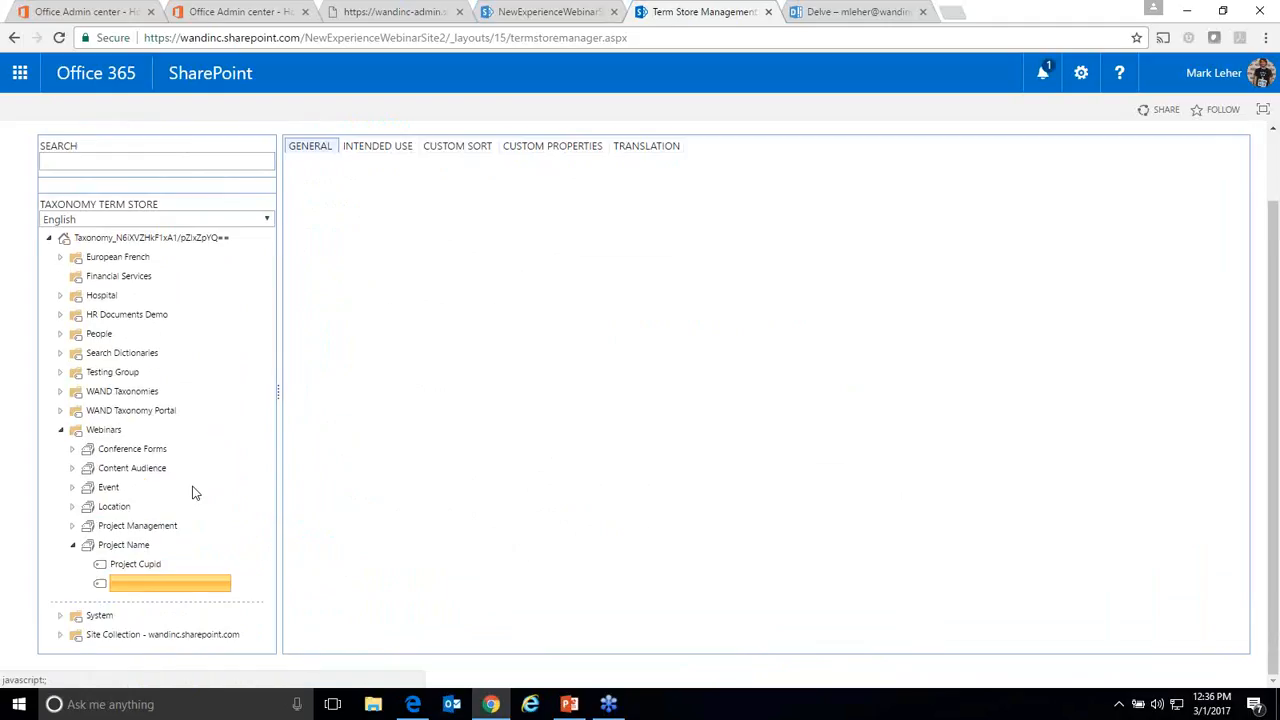
{"action": "type", "text": "Project X"}
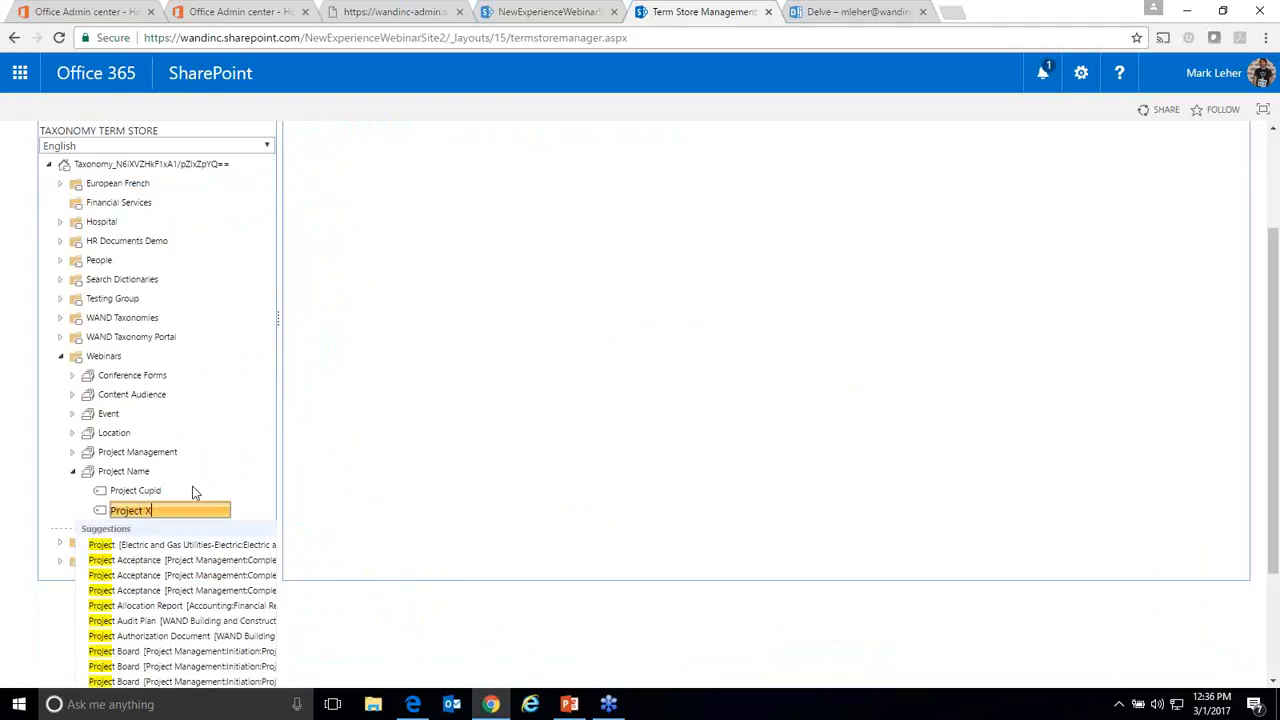
{"action": "key", "text": "Return"}
{"action": "left_click", "coordinate": [130, 546]}
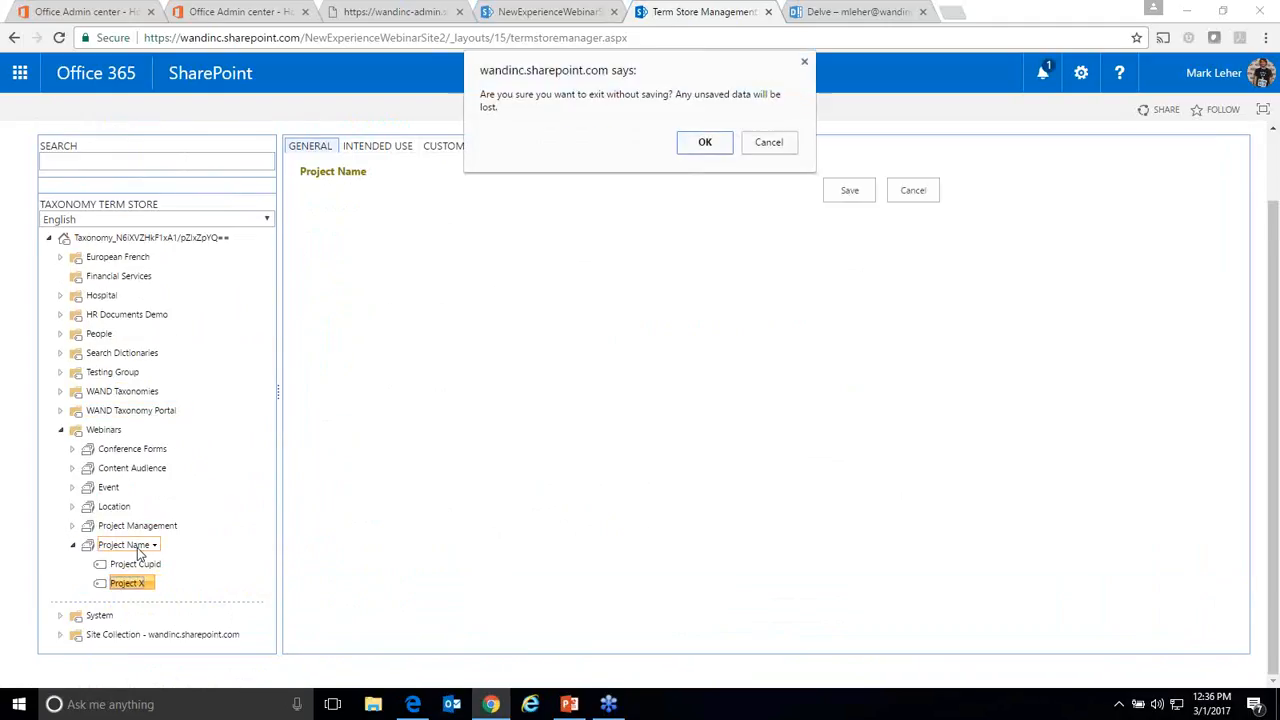
{"action": "left_click", "coordinate": [699, 147]}
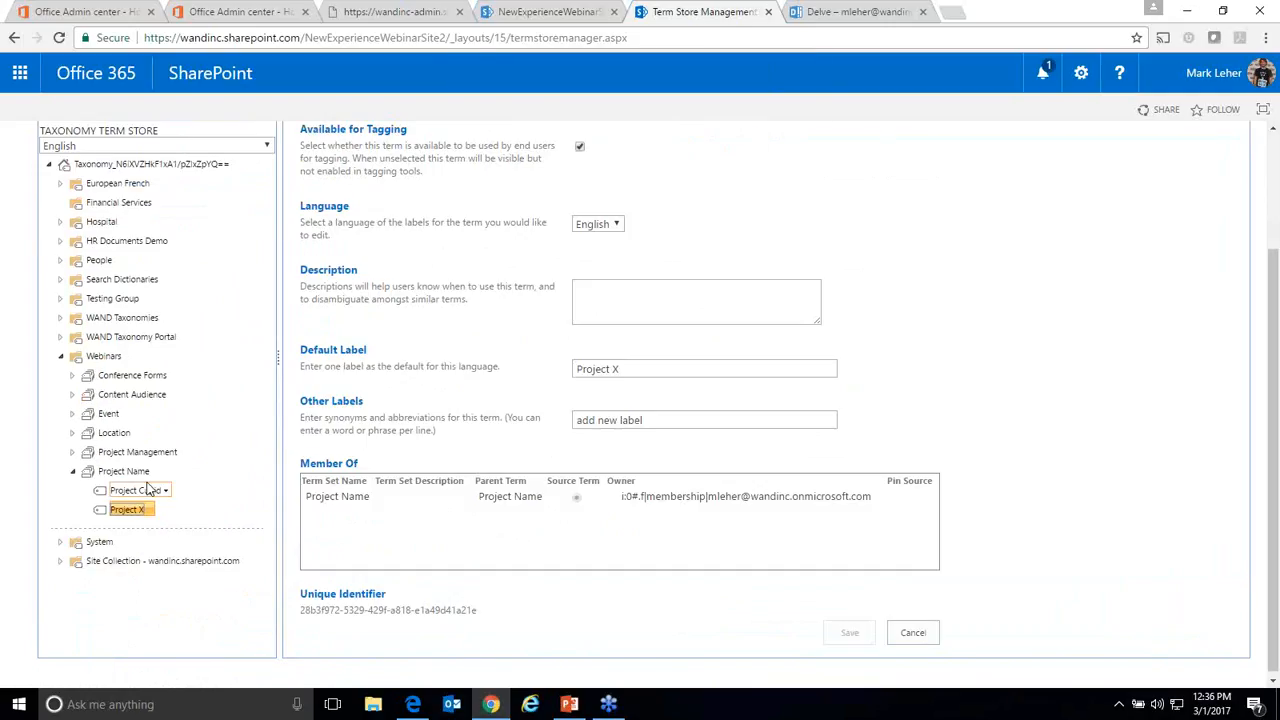
Step: Add the term Project Nitro to the Project Name term set, abandoning the blank term started under Project Management
{"action": "left_click", "coordinate": [135, 490]}
{"action": "left_click", "coordinate": [210, 497]}
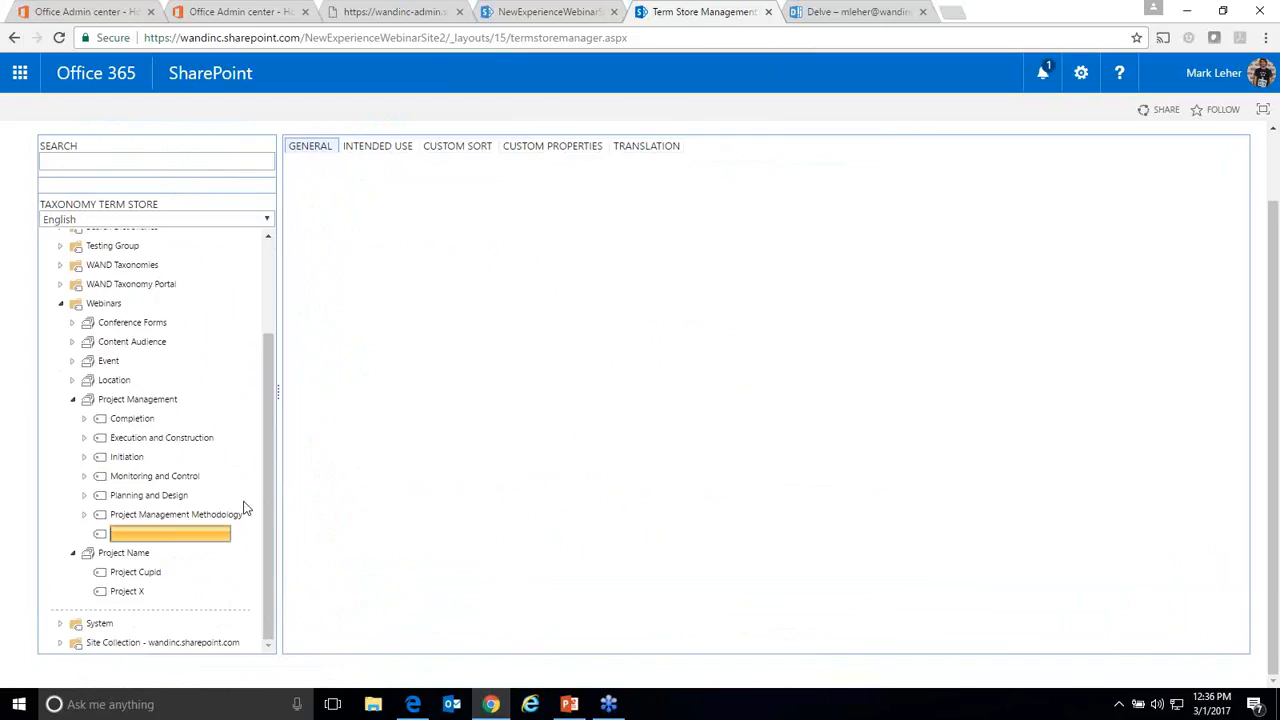
{"action": "left_click", "coordinate": [124, 556]}
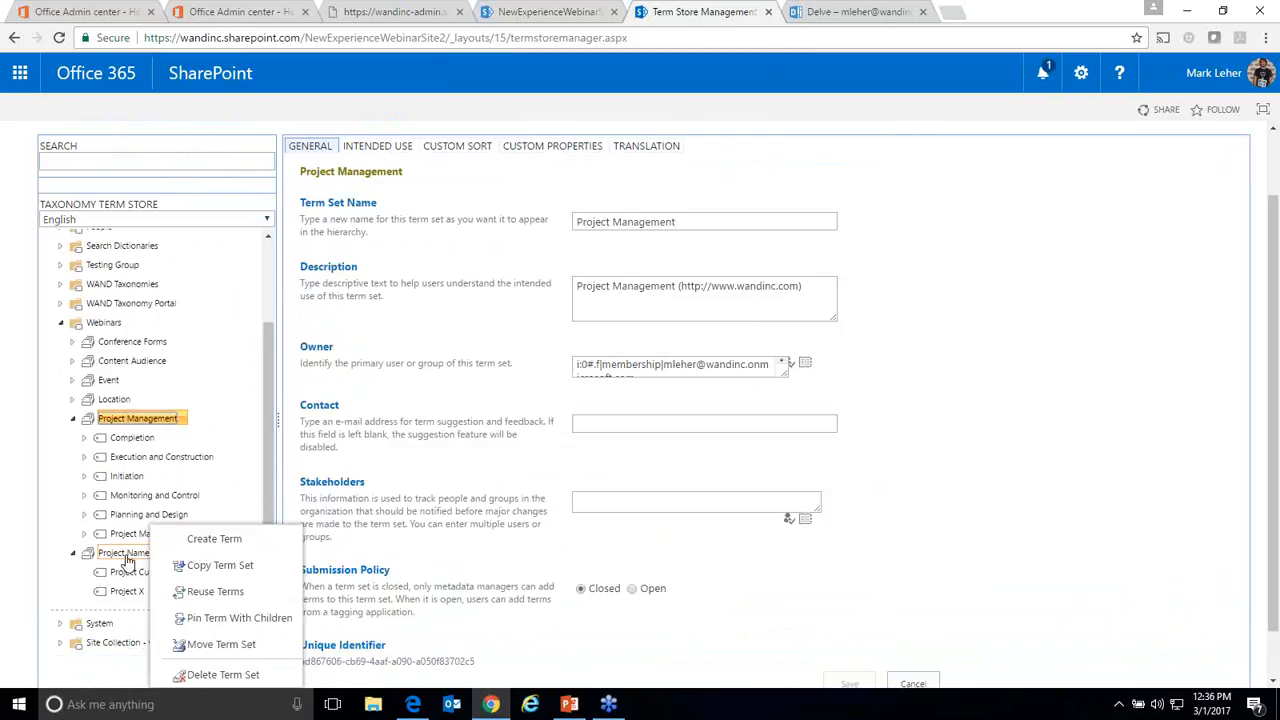
{"action": "left_click", "coordinate": [194, 545]}
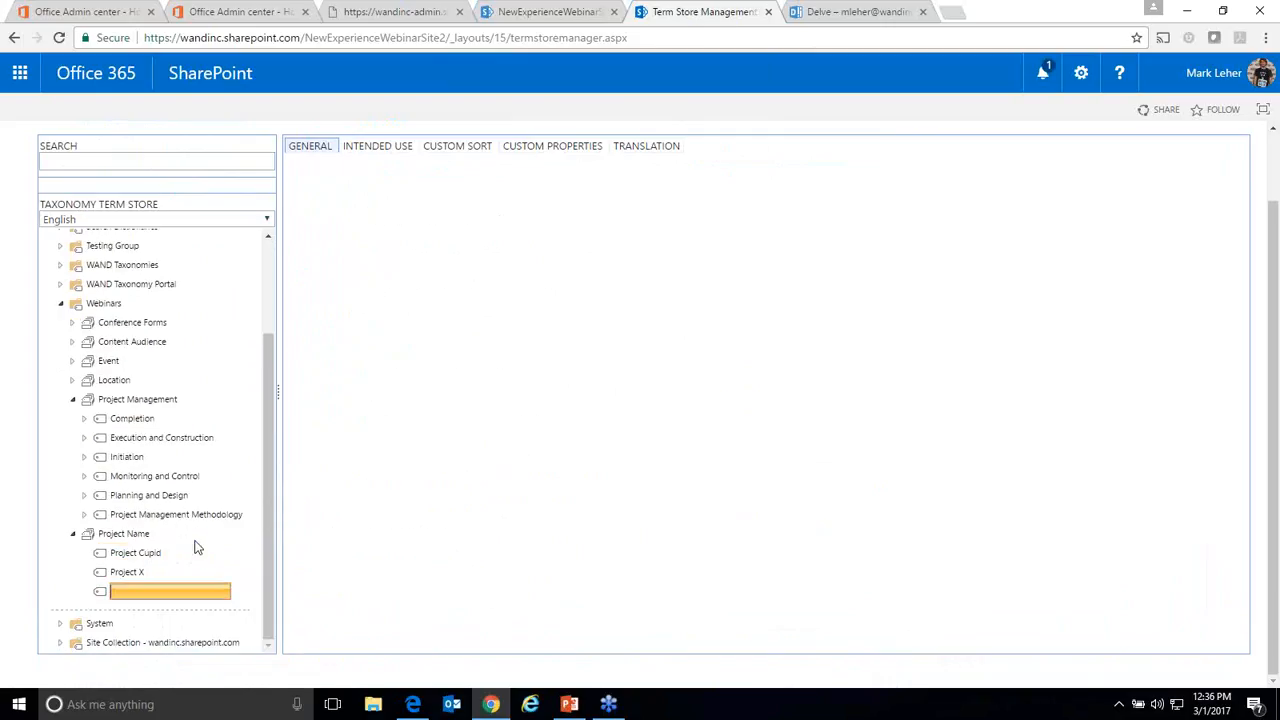
{"action": "type", "text": "Prject"}
{"action": "key", "text": "BackSpace"}
{"action": "key", "text": "BackSpace"}
{"action": "key", "text": "BackSpace"}
{"action": "key", "text": "BackSpace"}
{"action": "key", "text": "BackSpace"}
{"action": "type", "text": "roject"}
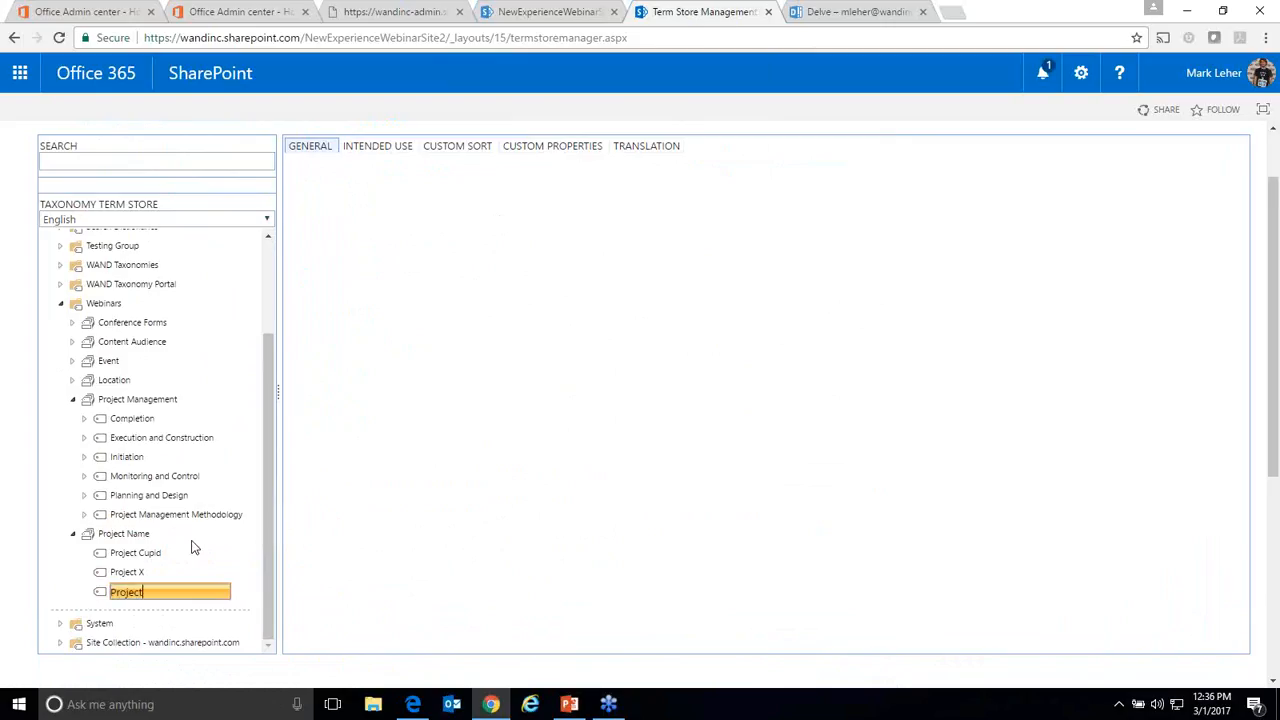
{"action": "type", "text": " Nitro"}
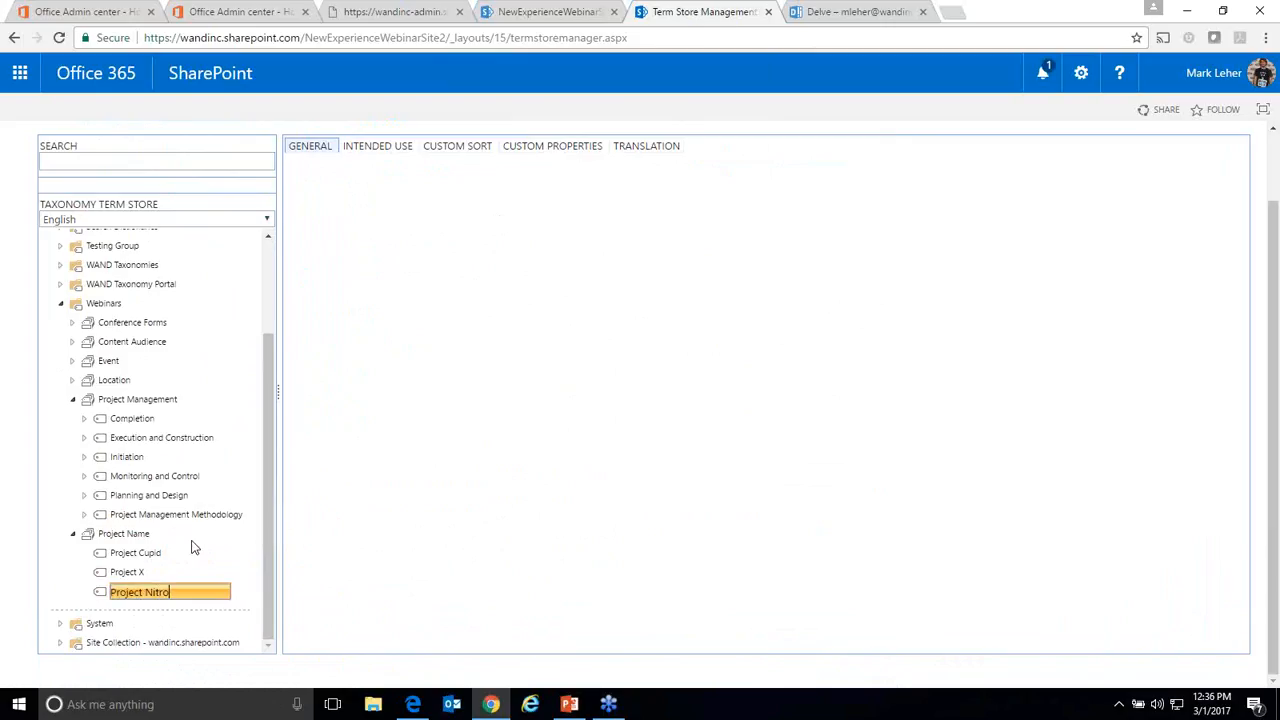
{"action": "left_click", "coordinate": [143, 534]}
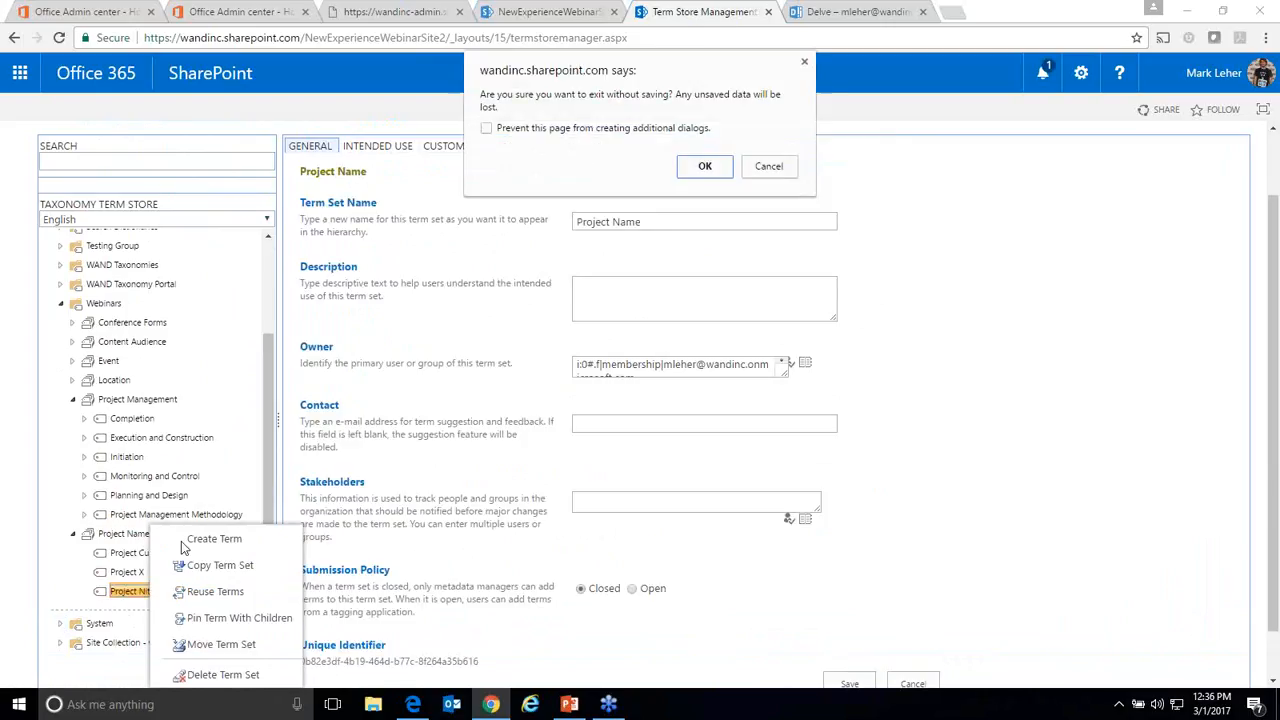
{"action": "left_click", "coordinate": [712, 168]}
Step: Add the term Project Sunset to the Project Name term set
{"action": "left_click", "coordinate": [118, 538]}
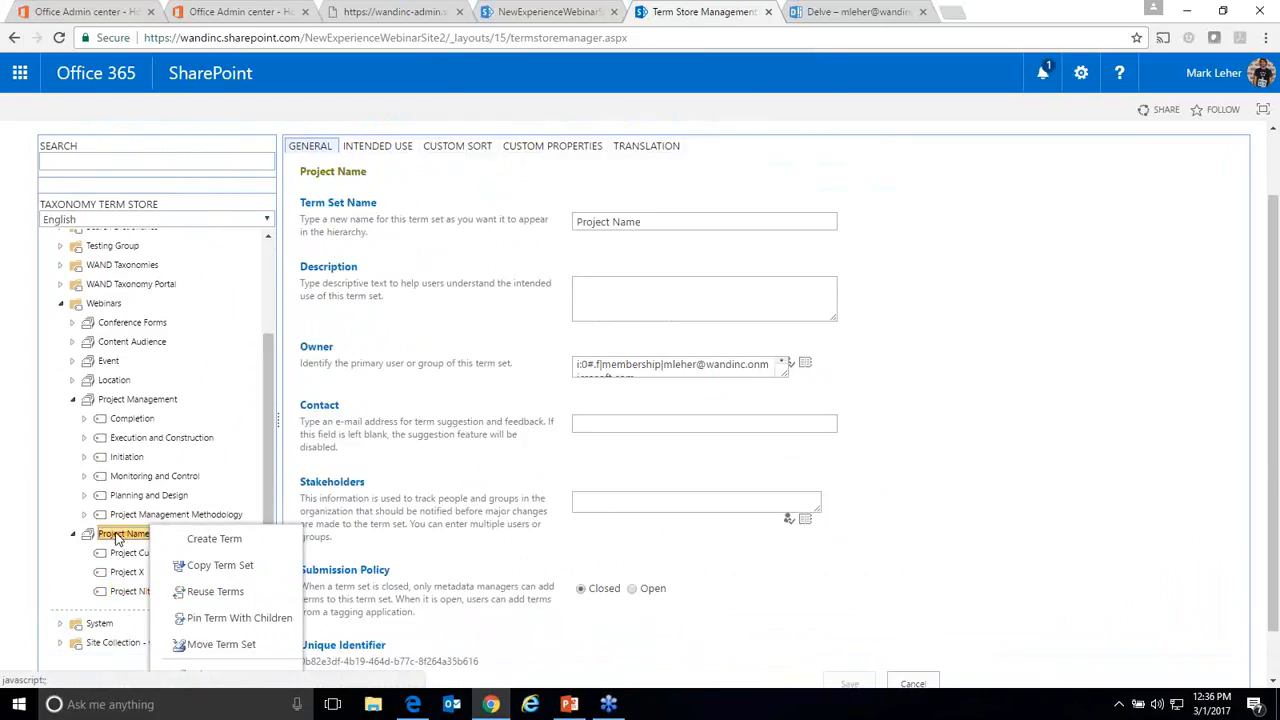
{"action": "left_click", "coordinate": [183, 539]}
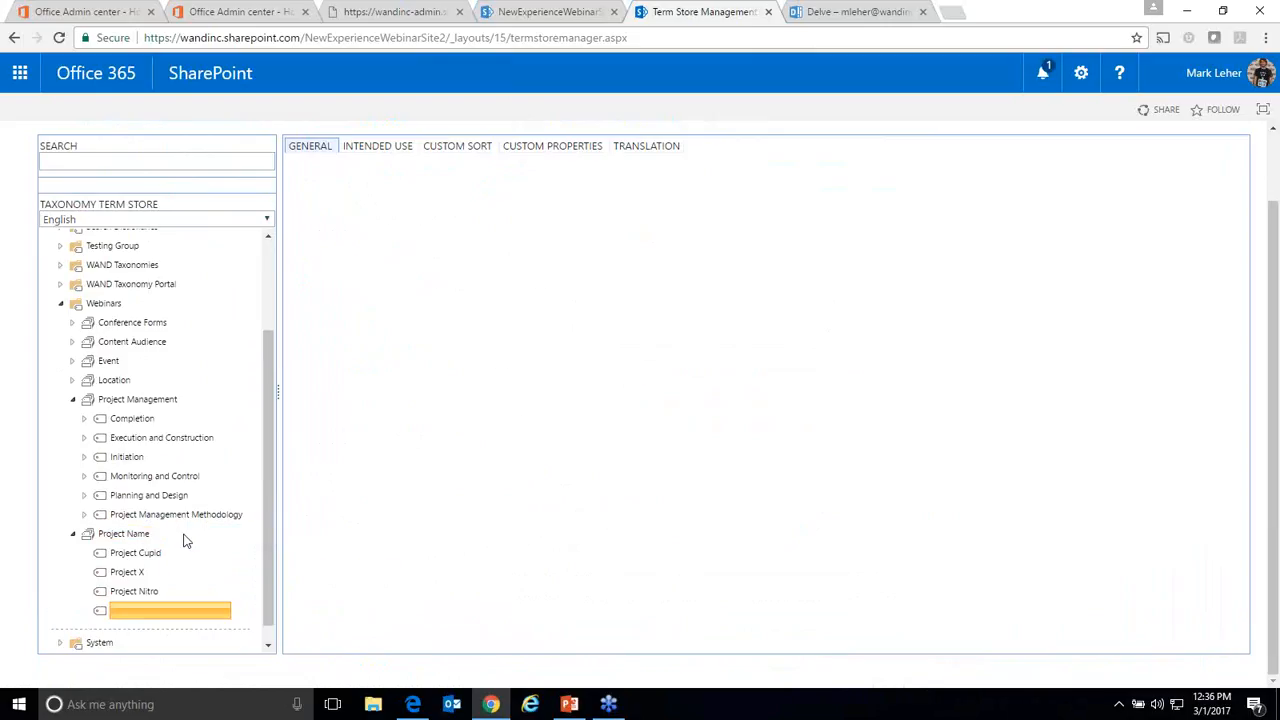
{"action": "type", "text": "Project Su"}
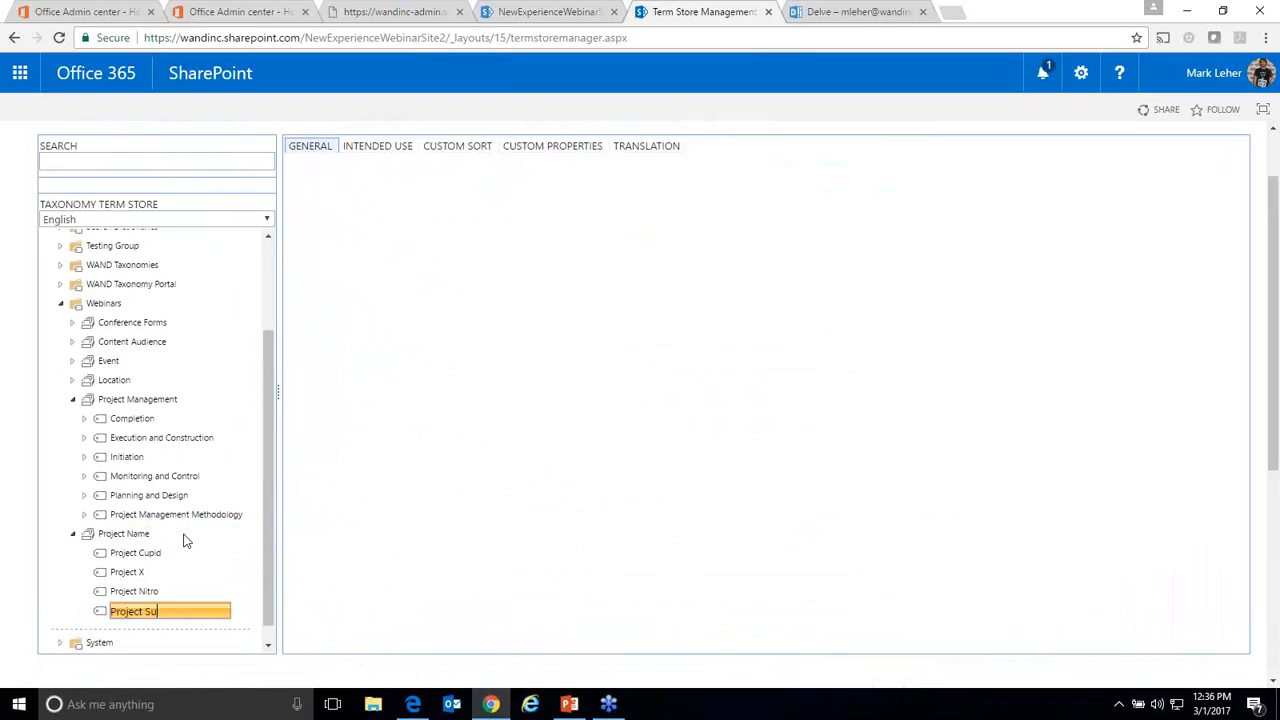
{"action": "type", "text": "nset"}
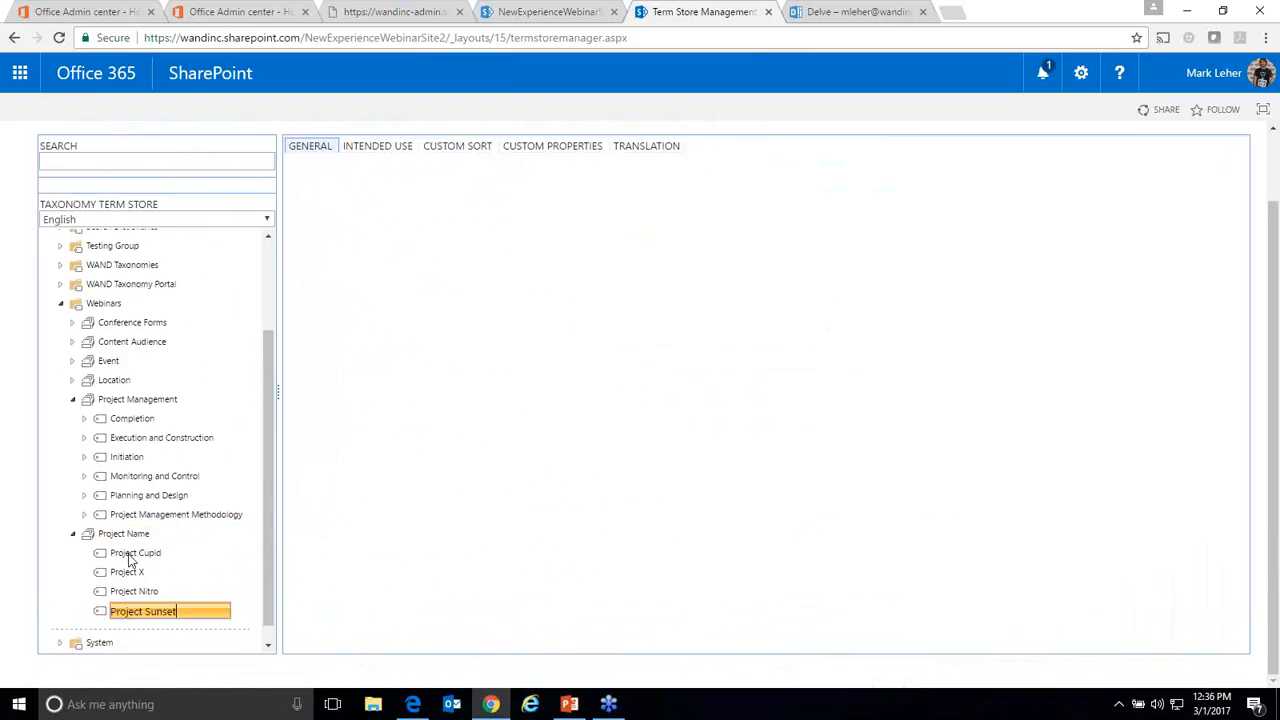
{"action": "key", "text": "Return"}
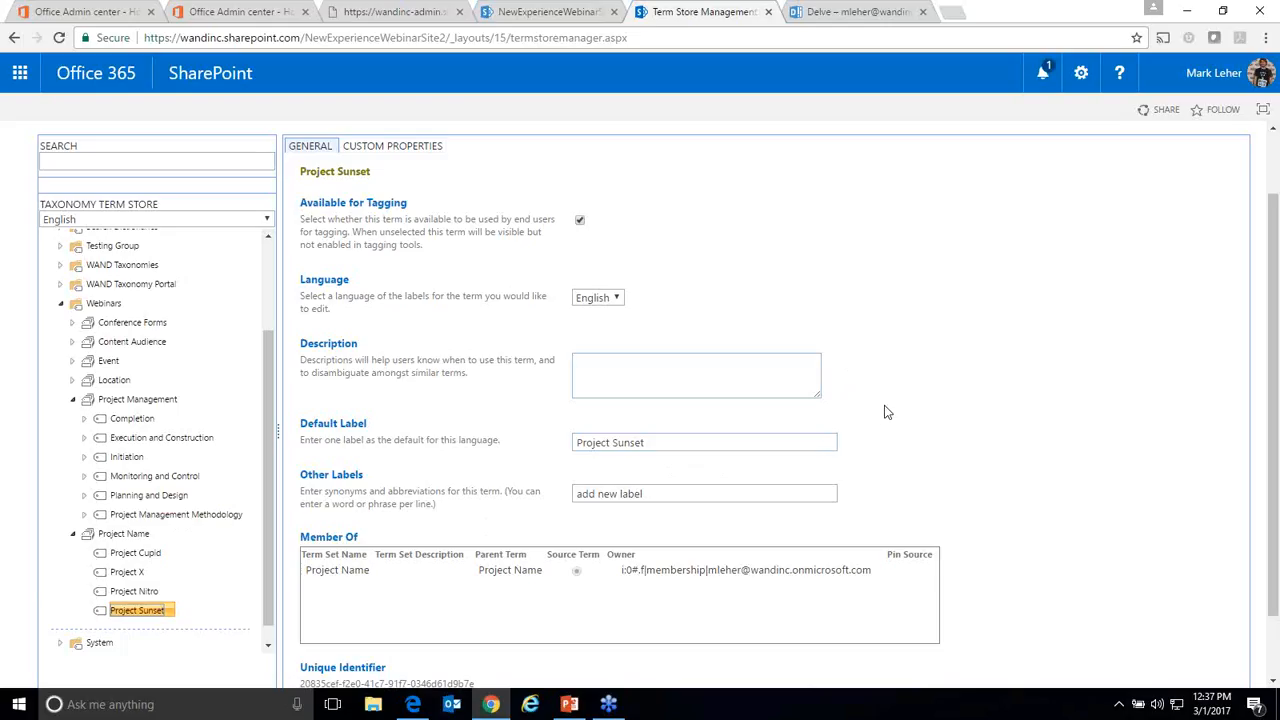
Step: Add Sunset as an alternative label for the Project Sunset term and save the term
{"action": "left_click", "coordinate": [661, 488]}
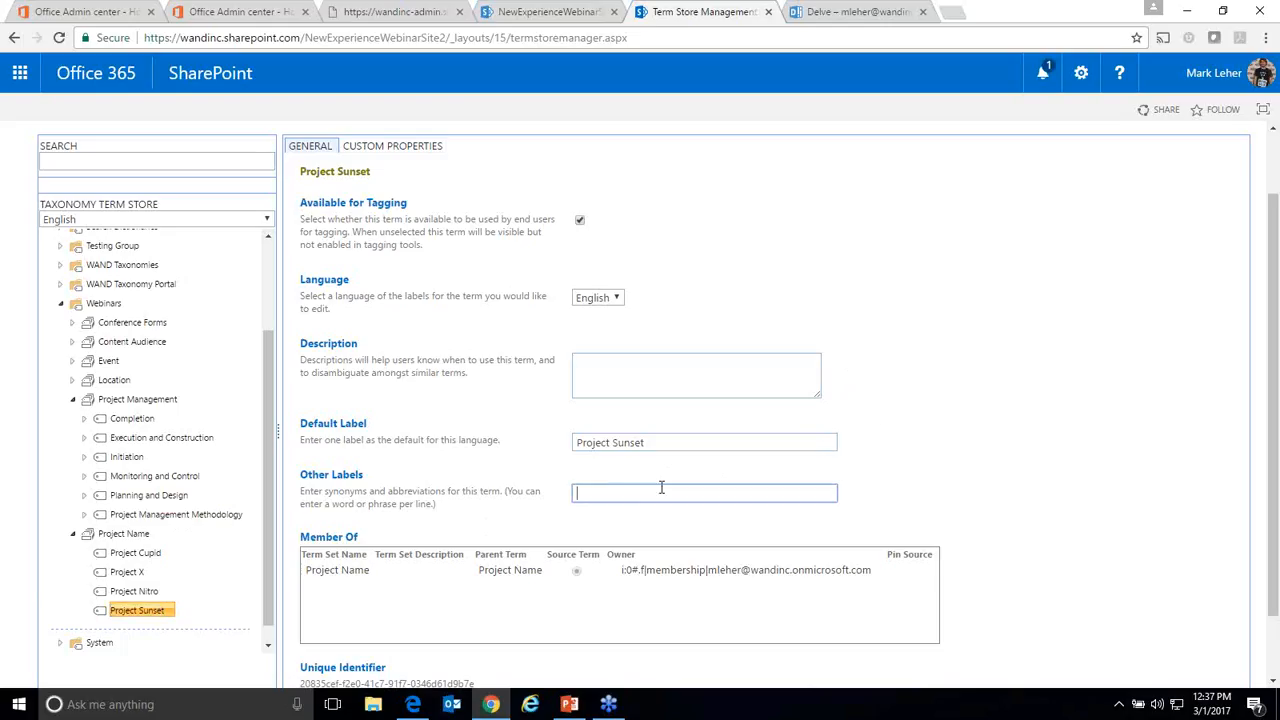
{"action": "type", "text": "Sunset"}
{"action": "left_click", "coordinate": [151, 607]}
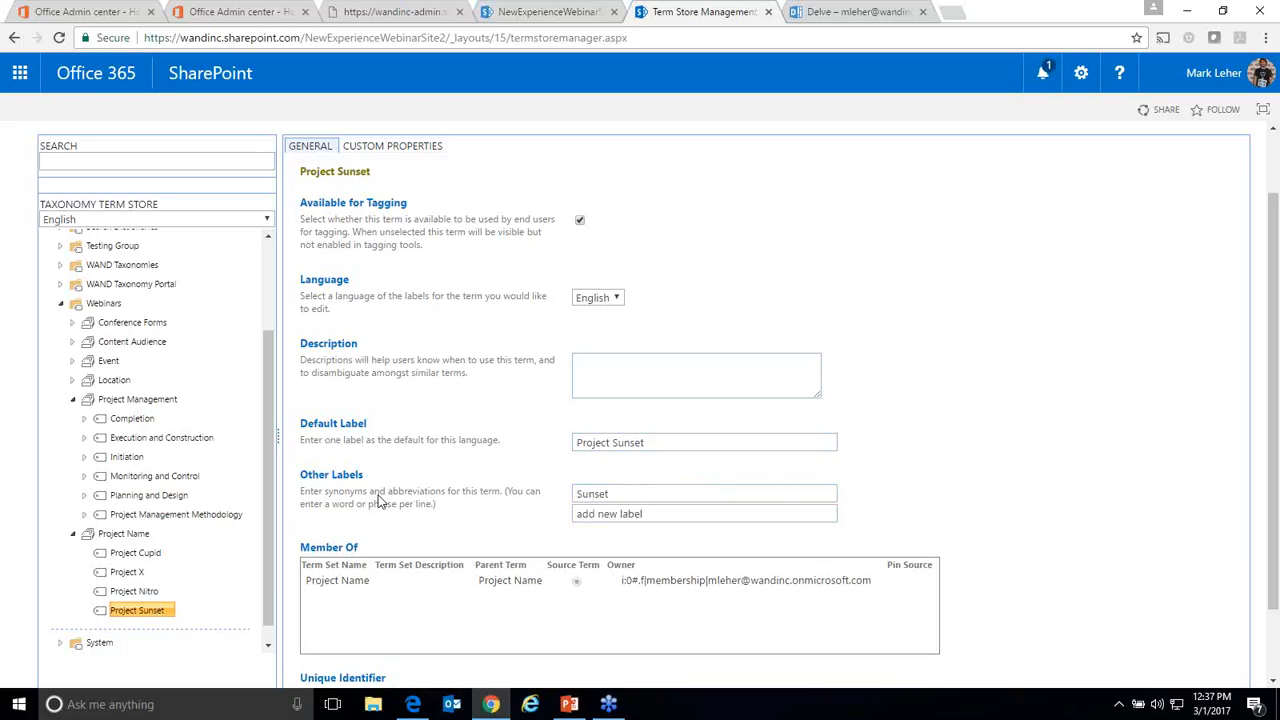
{"action": "scroll", "coordinate": [500, 428], "scroll_direction": "down", "scroll_amount": 2}
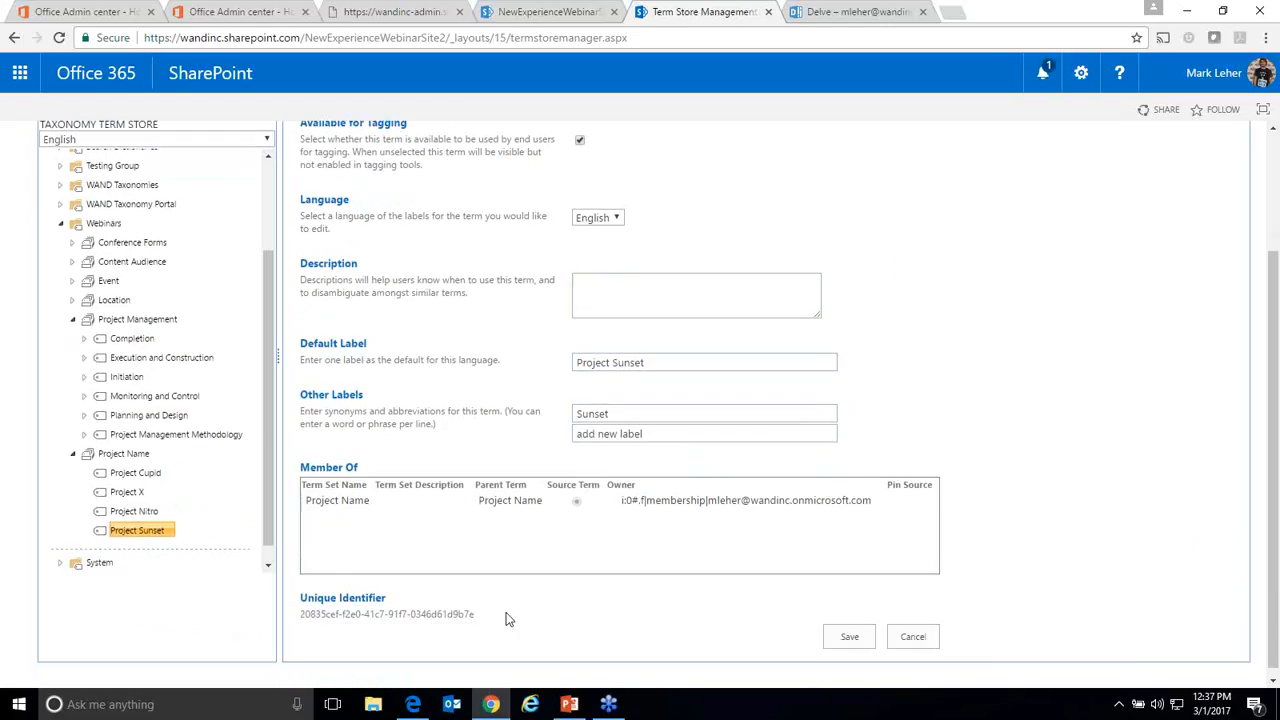
{"action": "left_click", "coordinate": [845, 640]}
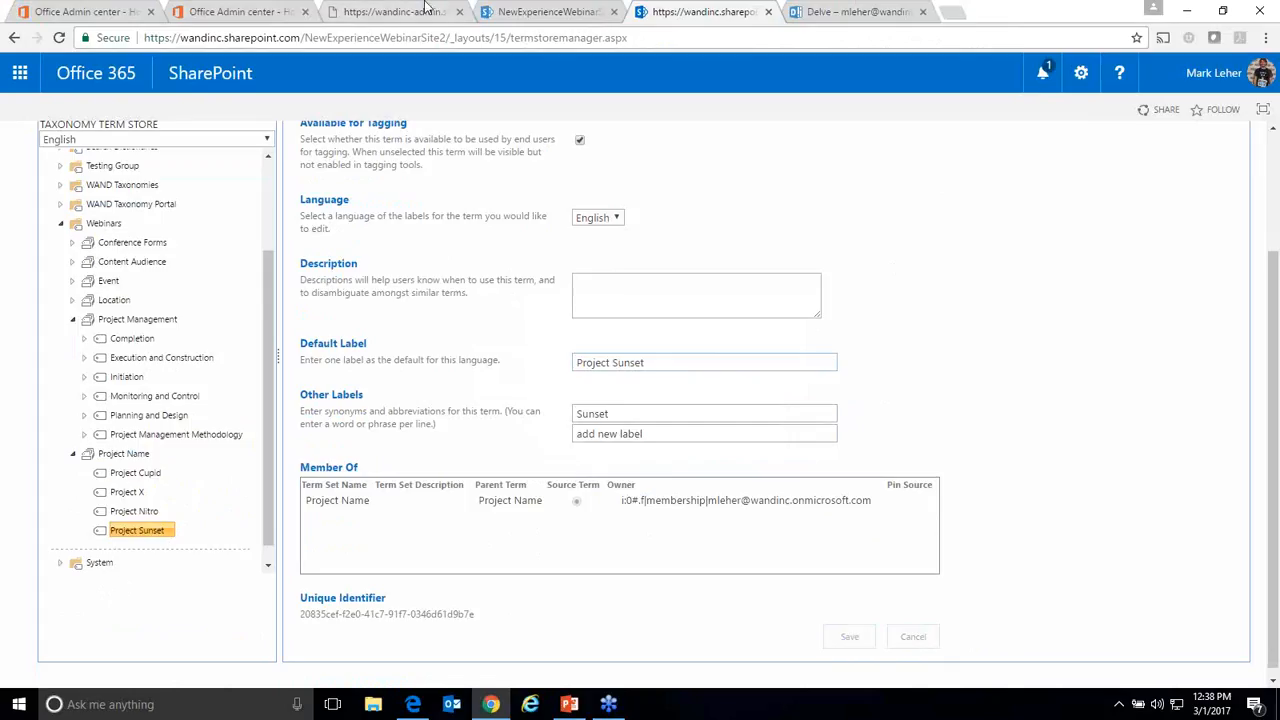
Step: Return to the Project Management library of NewExperienceWebinarSite2 and reload it
{"action": "left_click", "coordinate": [530, 10]}
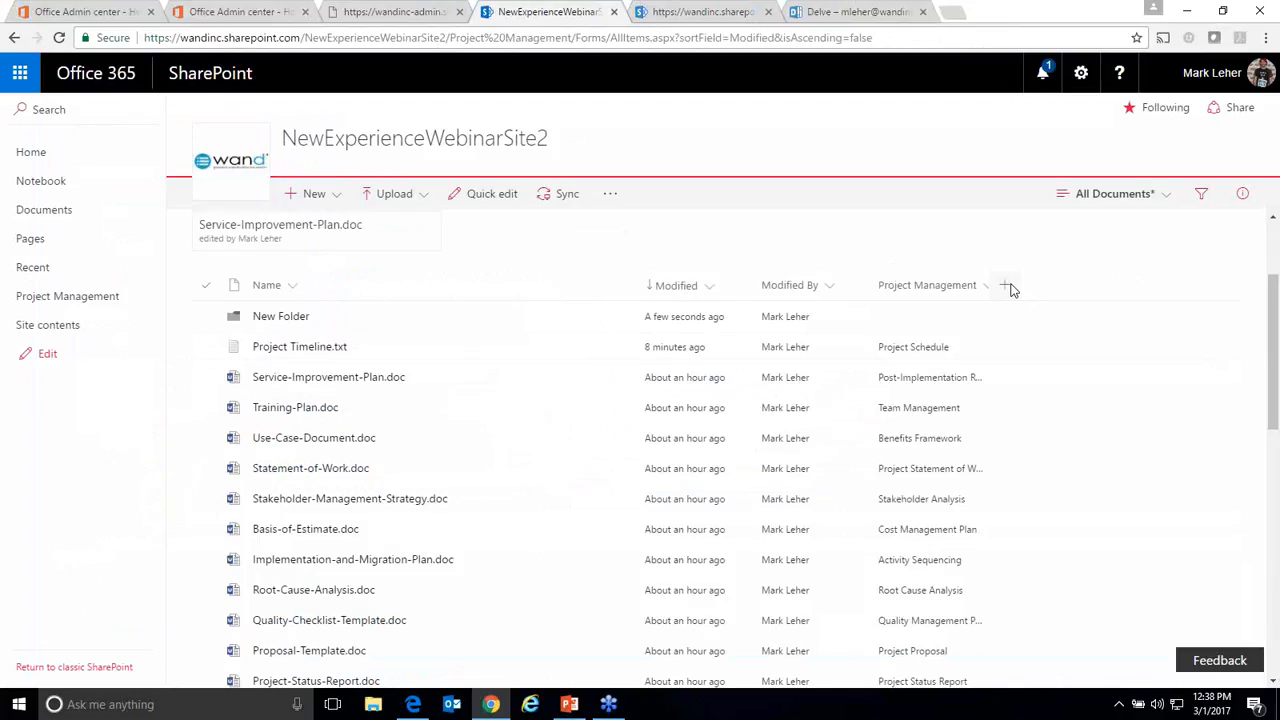
{"action": "scroll", "coordinate": [1012, 290], "scroll_direction": "up", "scroll_amount": 1}
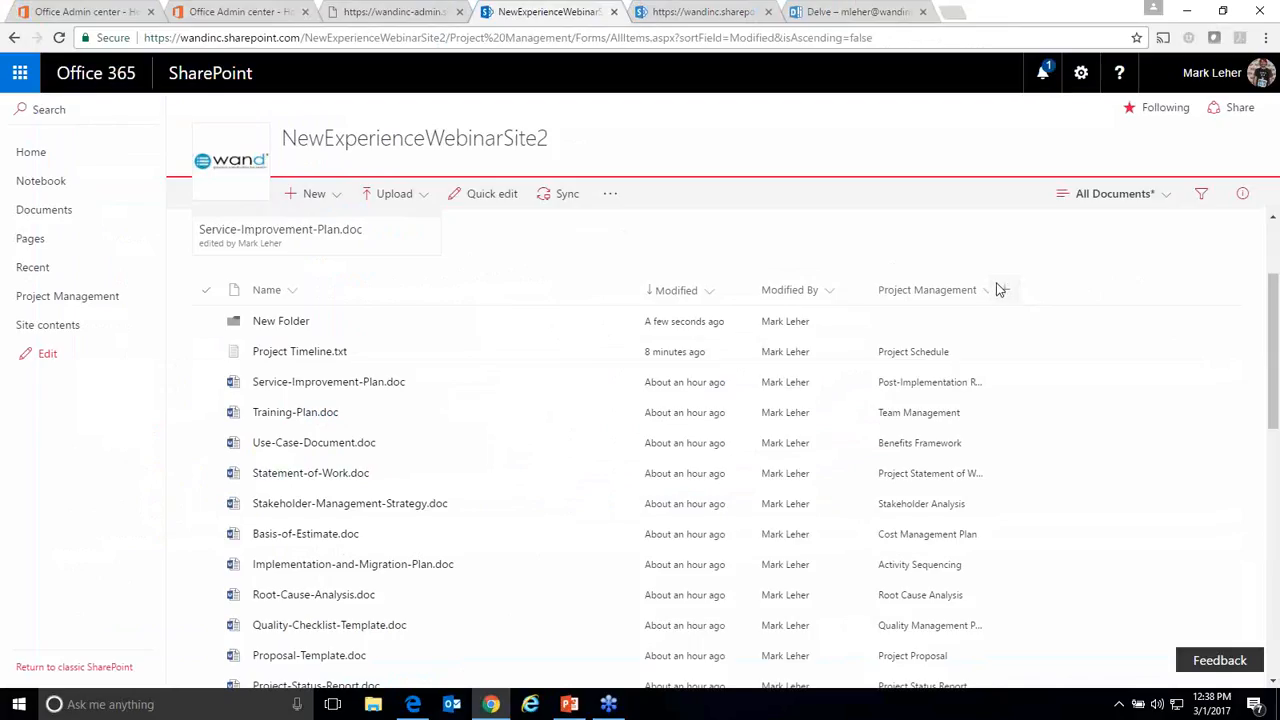
{"action": "scroll", "coordinate": [1020, 280], "scroll_direction": "up", "scroll_amount": 1}
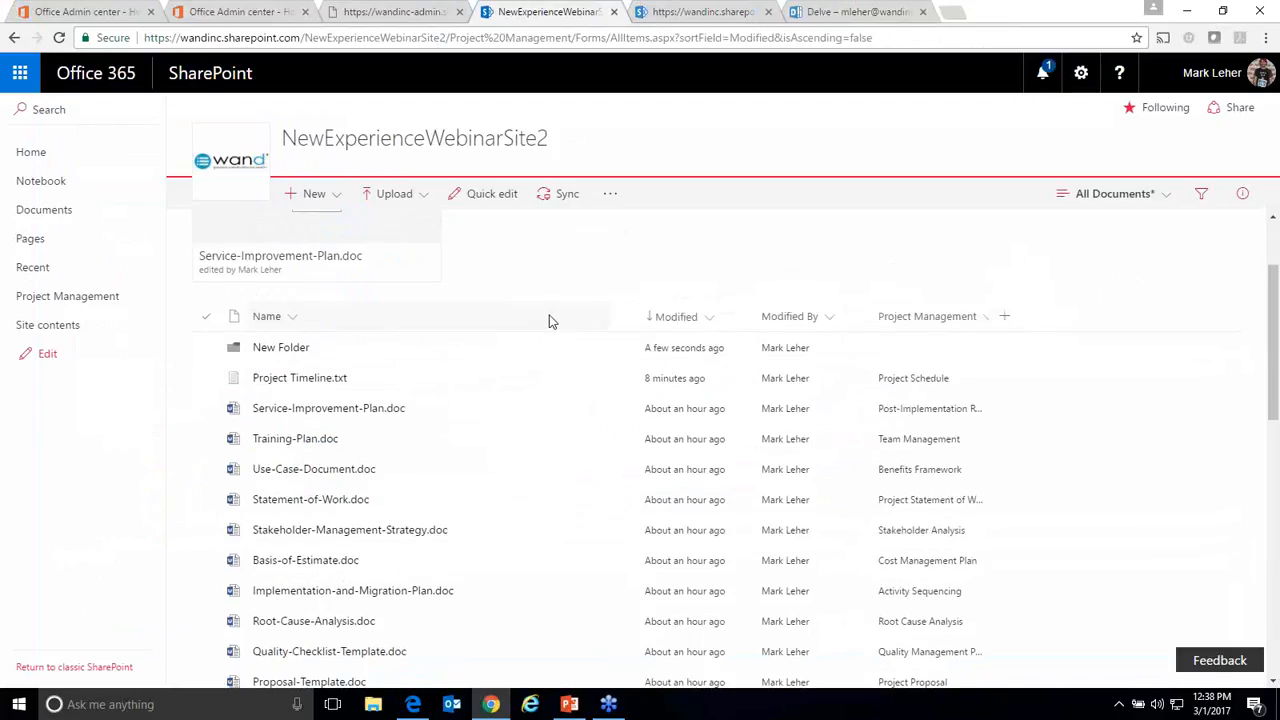
{"action": "scroll", "coordinate": [550, 320], "scroll_direction": "up", "scroll_amount": 2}
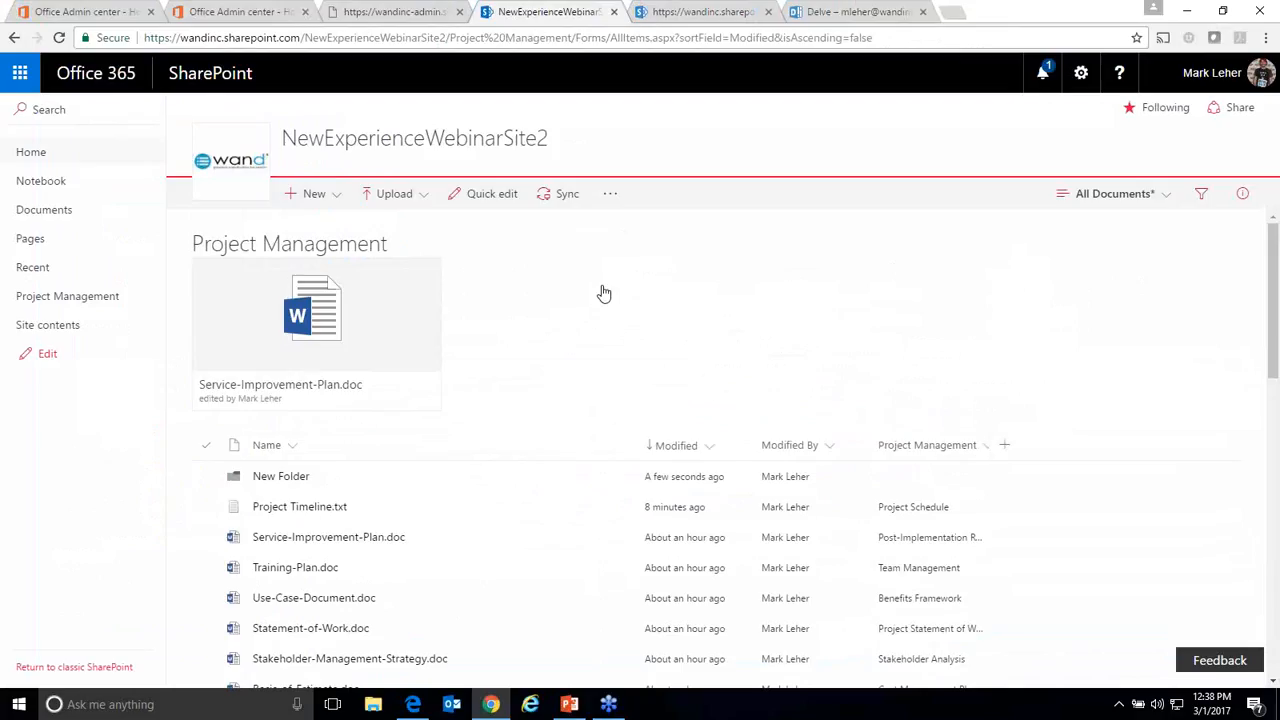
{"action": "left_click", "coordinate": [59, 37]}
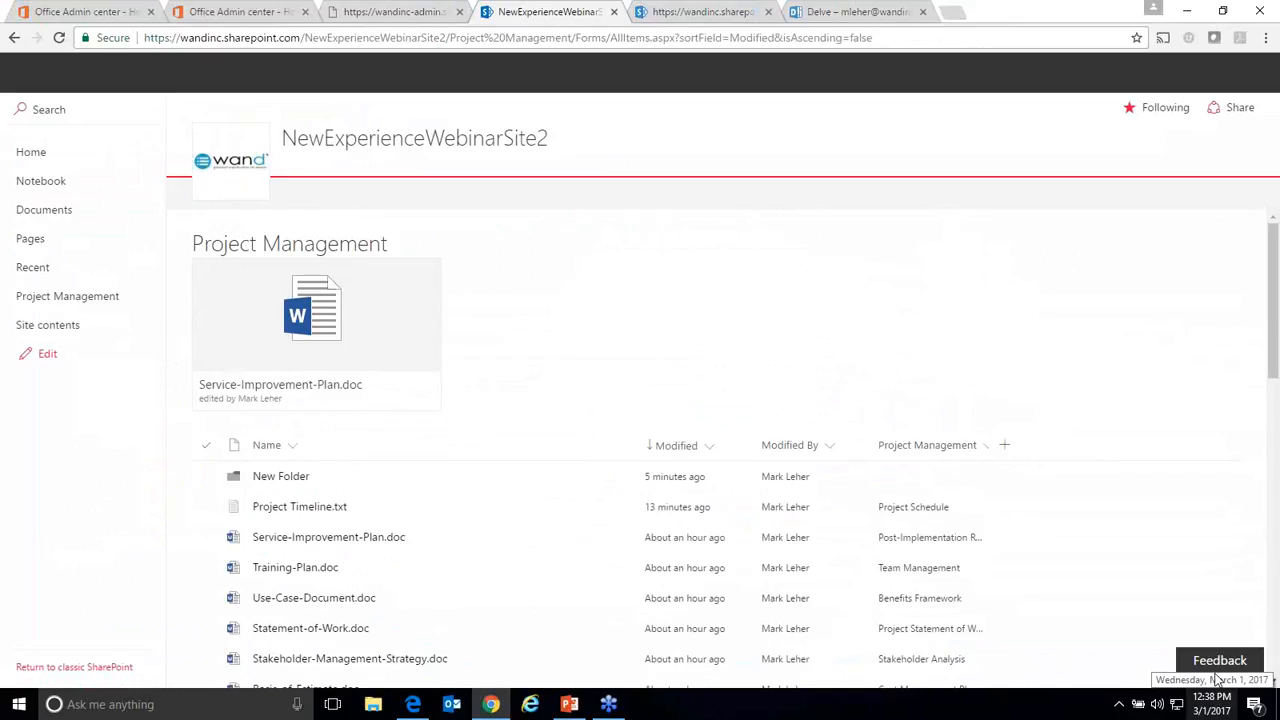
Step: Start a new column in the Project Management library, named Project Name and of the Managed Metadata type
{"action": "left_click", "coordinate": [1005, 445]}
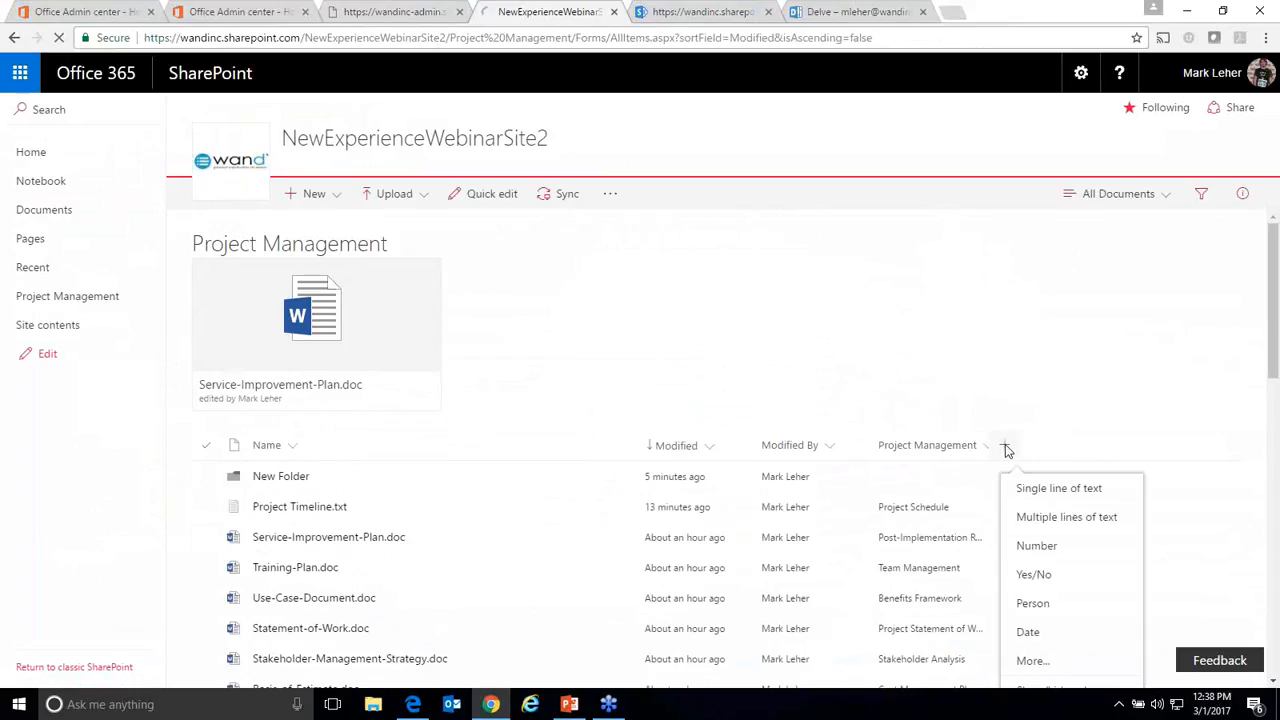
{"action": "scroll", "coordinate": [1007, 450], "scroll_direction": "down", "scroll_amount": 2}
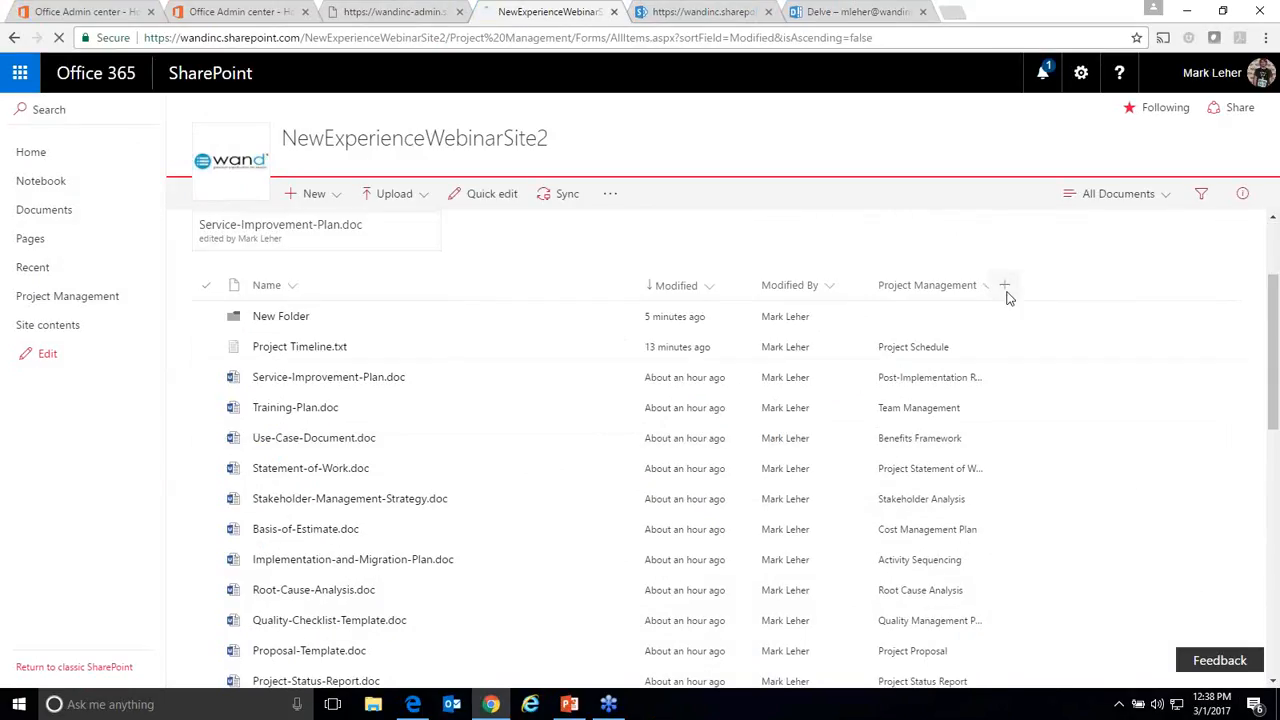
{"action": "left_click", "coordinate": [1005, 288]}
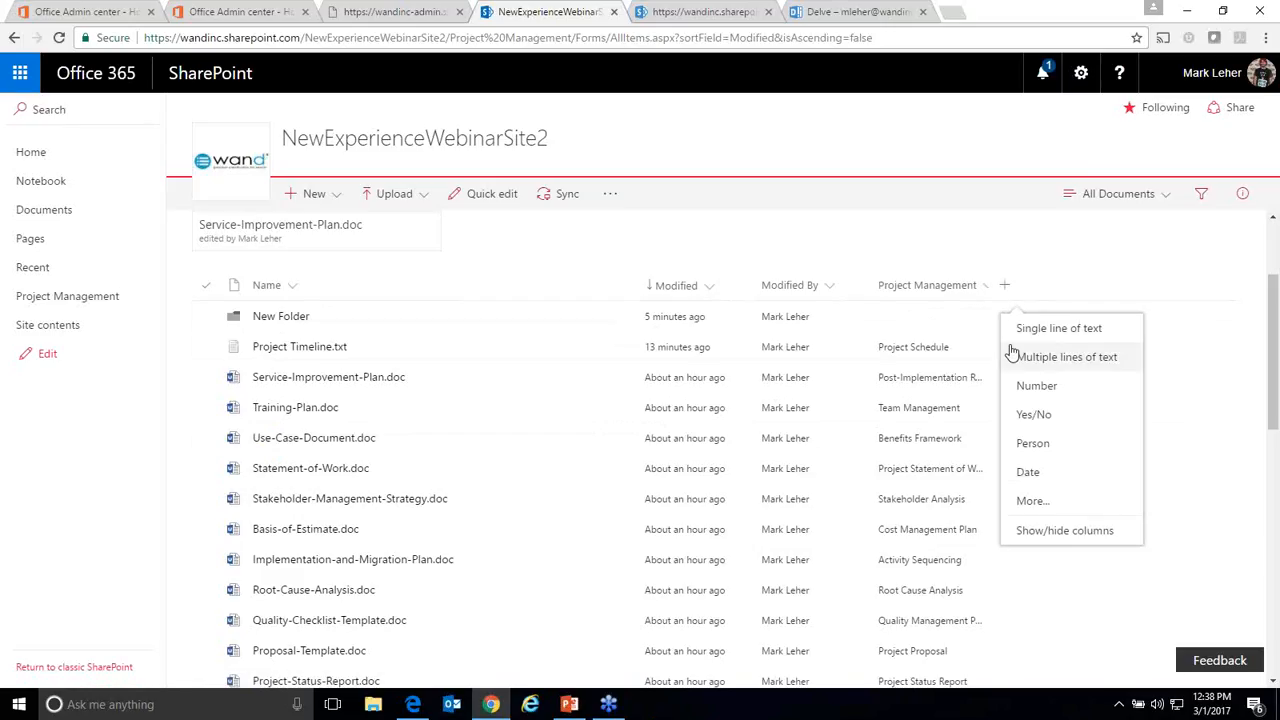
{"action": "left_click", "coordinate": [1062, 511]}
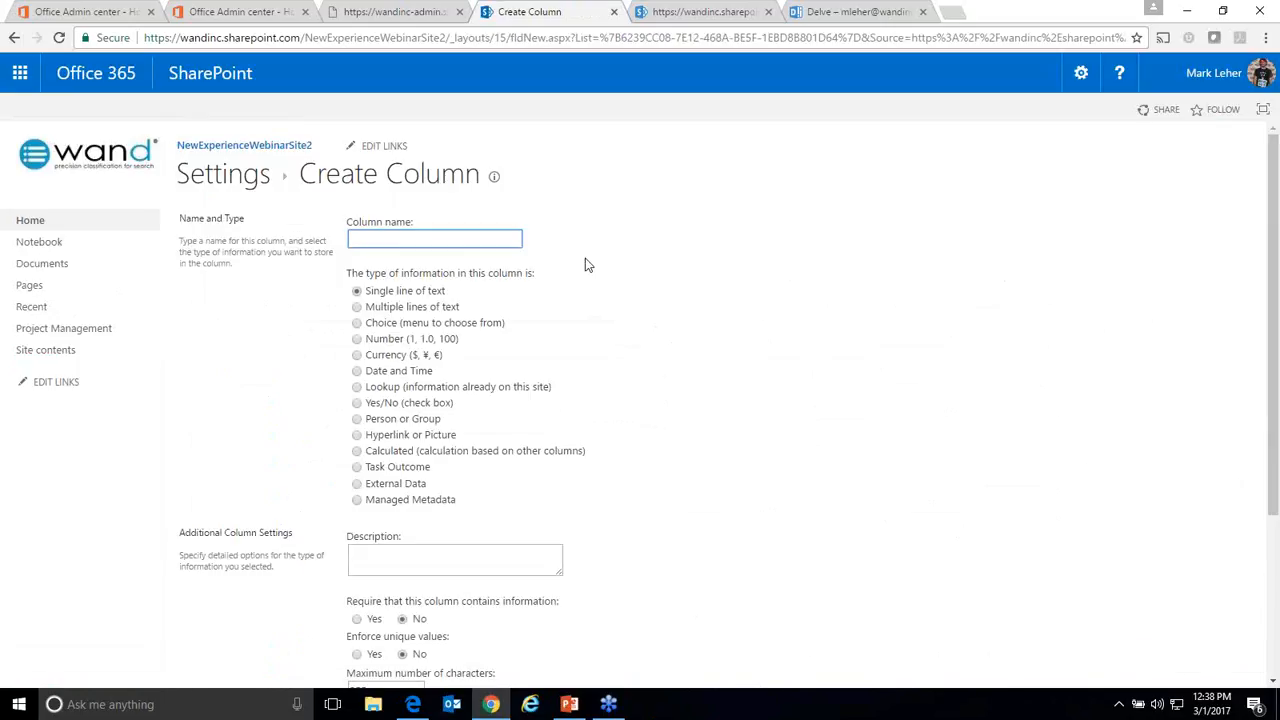
{"action": "type", "text": "Prje"}
{"action": "type", "text": "ject Name"}
{"action": "scroll", "coordinate": [350, 262], "scroll_direction": "down", "scroll_amount": 3}
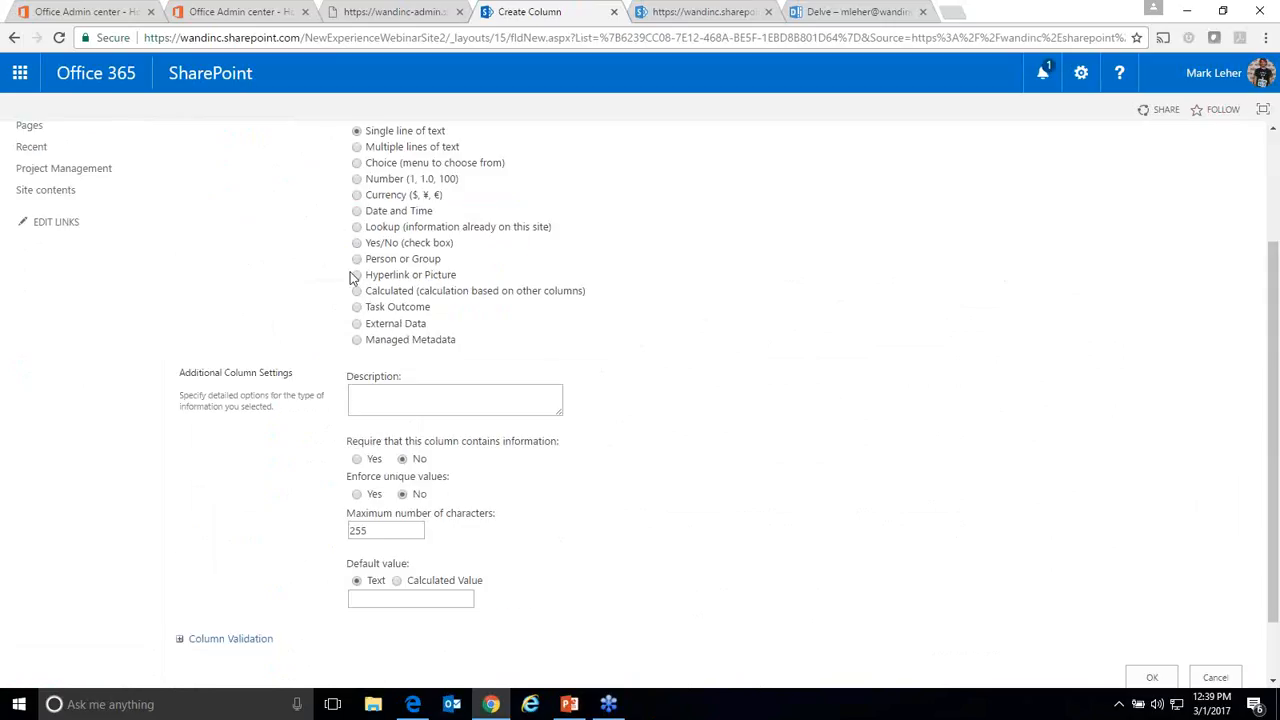
{"action": "left_click", "coordinate": [362, 341]}
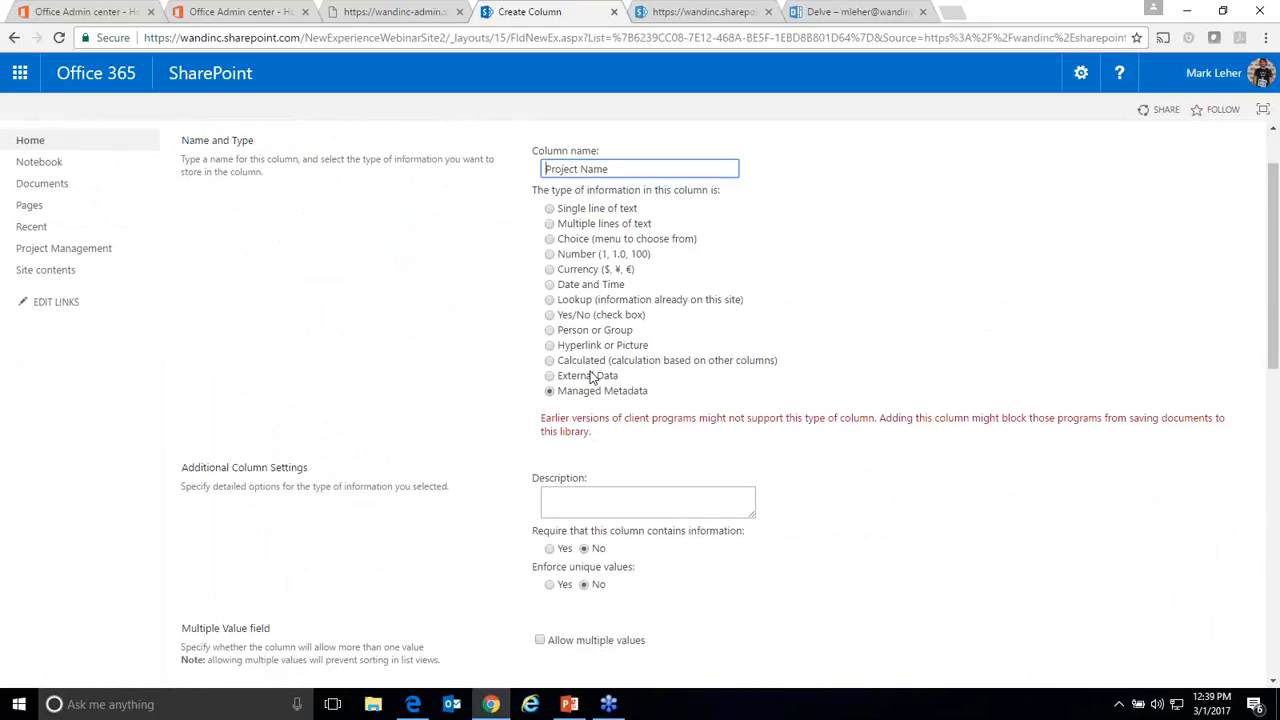
Step: Link the new column to the Project Name term set in the Webinars group and create the column
{"action": "scroll", "coordinate": [588, 395], "scroll_direction": "down", "scroll_amount": 3}
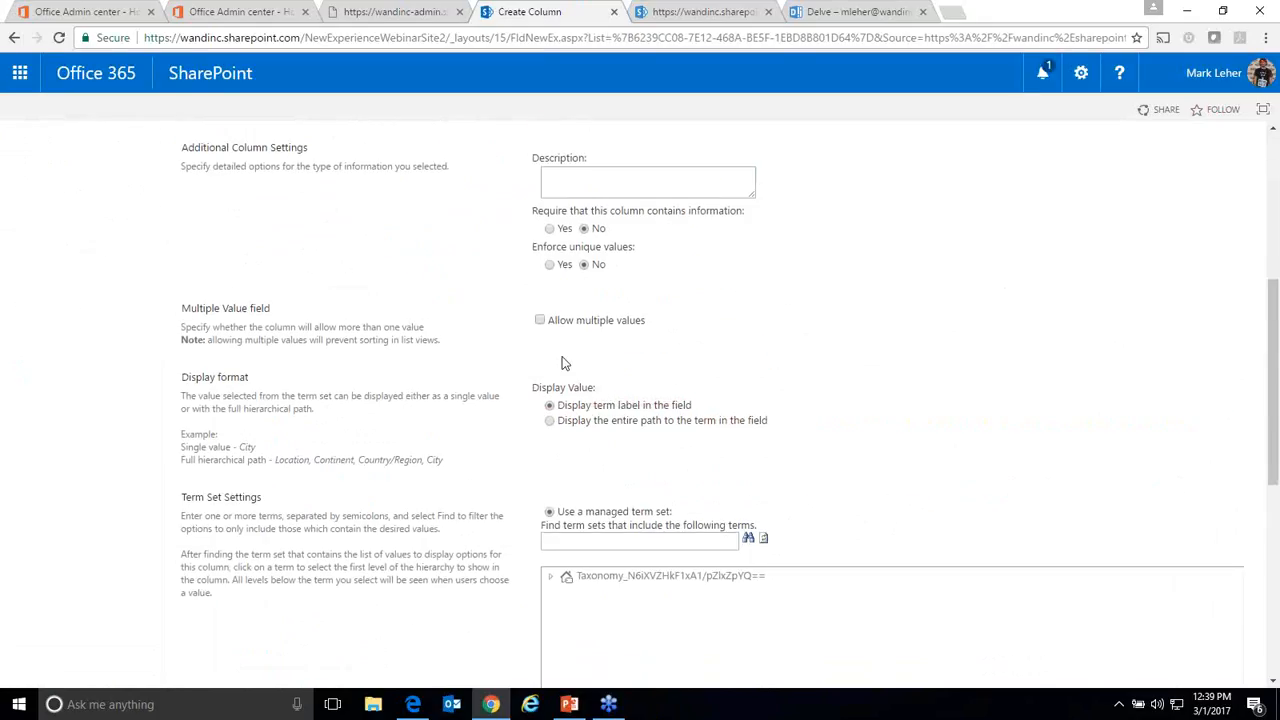
{"action": "scroll", "coordinate": [620, 318], "scroll_direction": "down", "scroll_amount": 2}
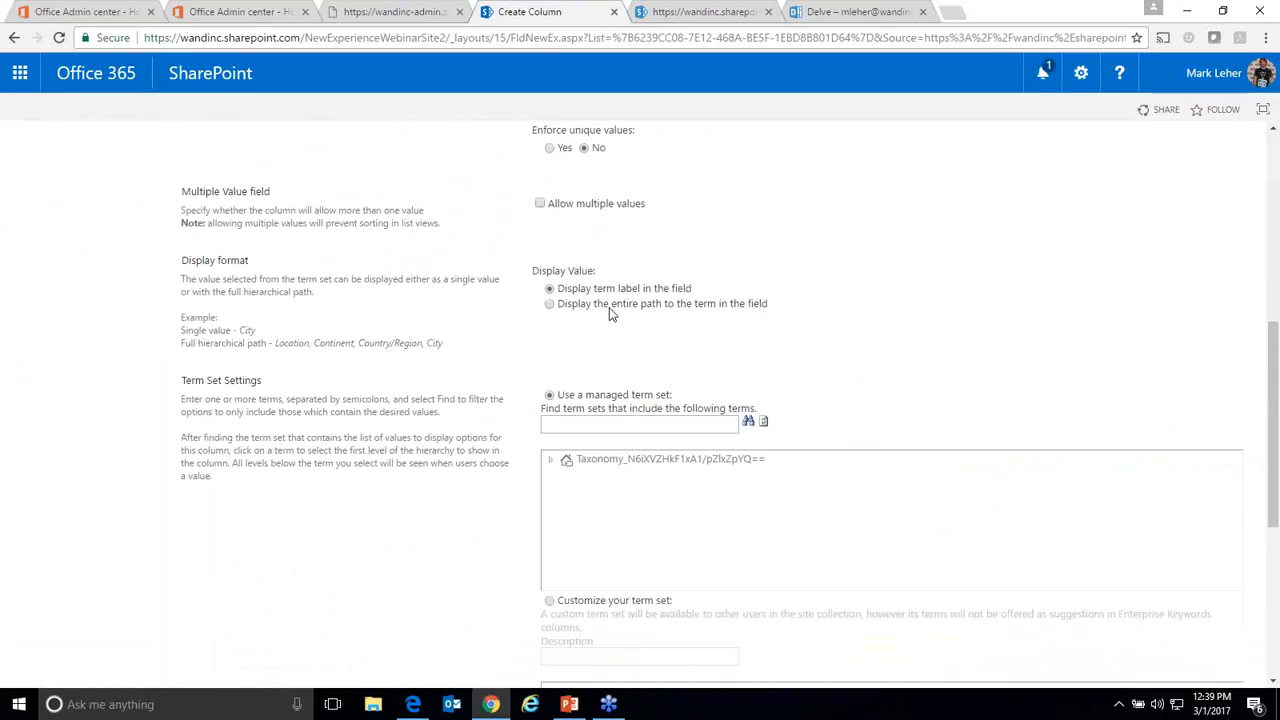
{"action": "scroll", "coordinate": [600, 308], "scroll_direction": "down", "scroll_amount": 2}
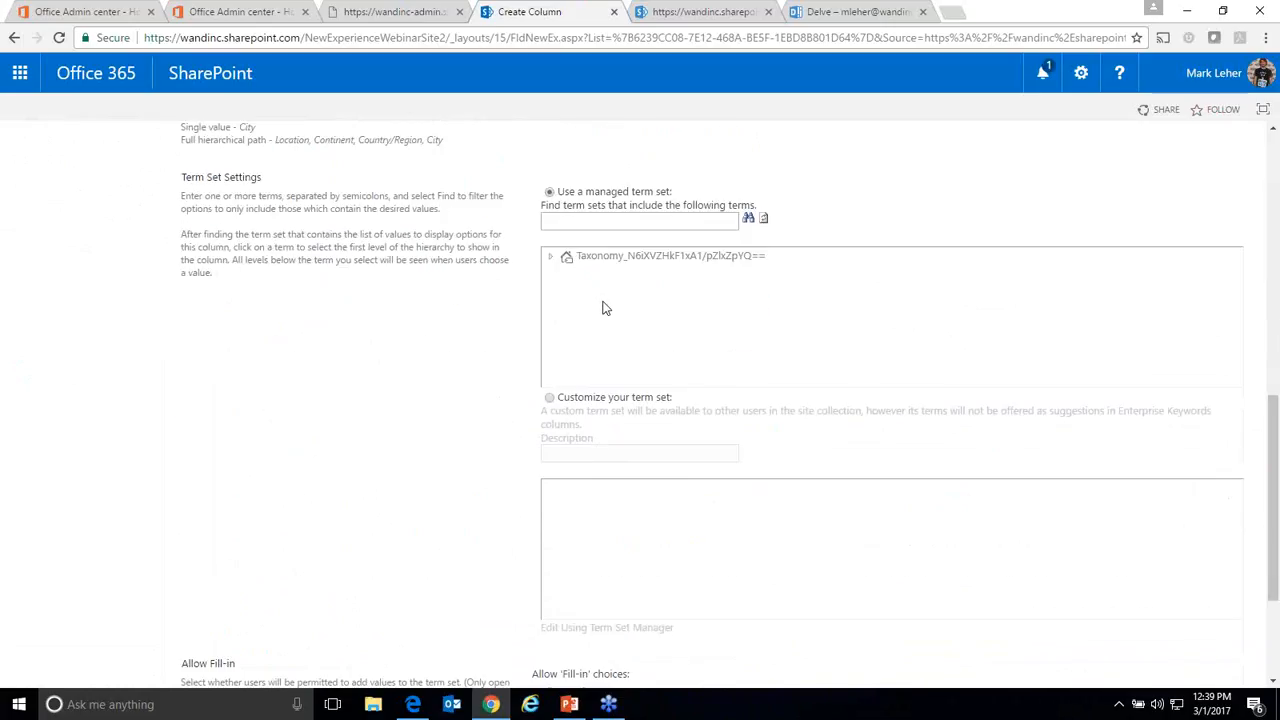
{"action": "left_click", "coordinate": [555, 258]}
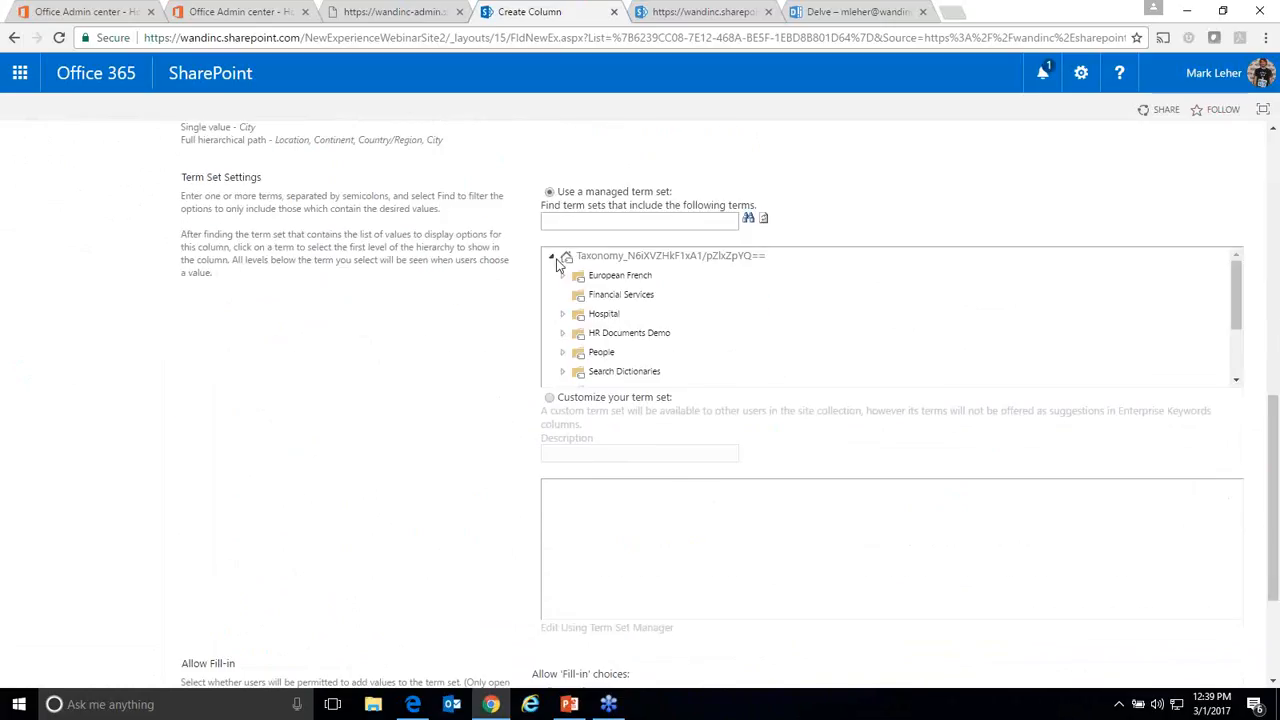
{"action": "scroll", "coordinate": [570, 290], "scroll_direction": "down", "scroll_amount": 2}
{"action": "scroll", "coordinate": [586, 306], "scroll_direction": "down", "scroll_amount": 2}
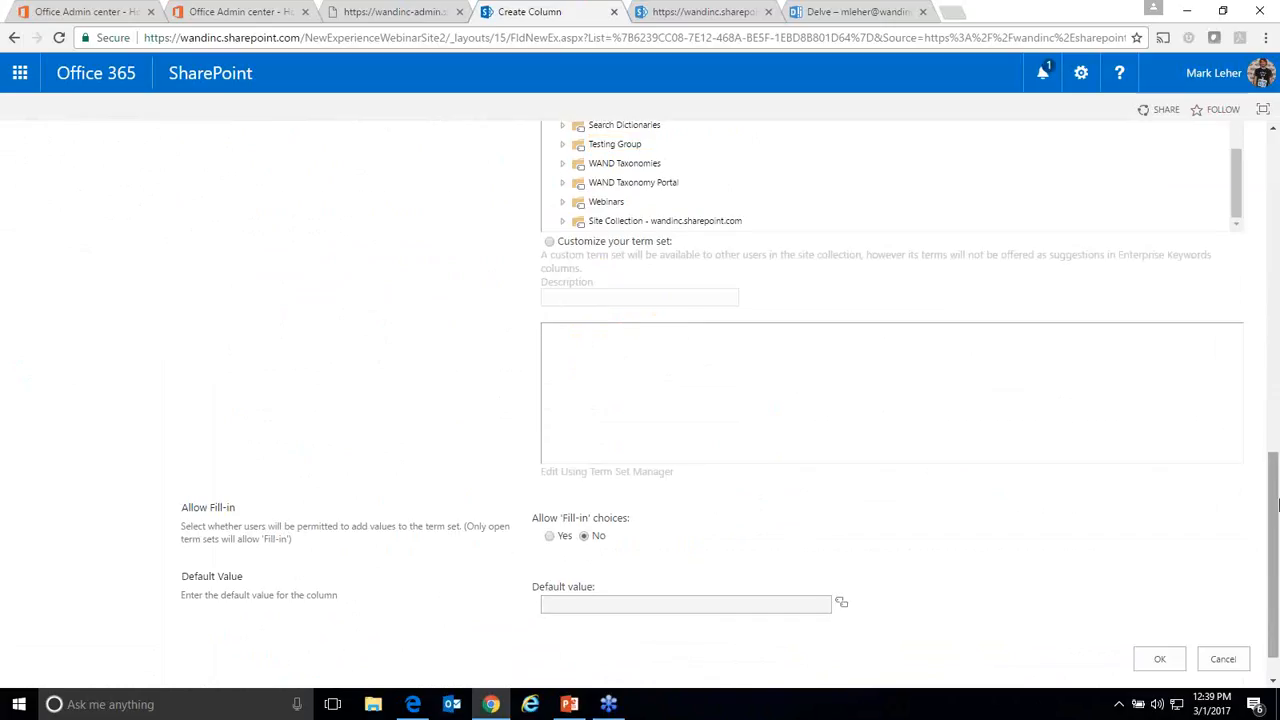
{"action": "scroll", "coordinate": [588, 308], "scroll_direction": "up", "scroll_amount": 2}
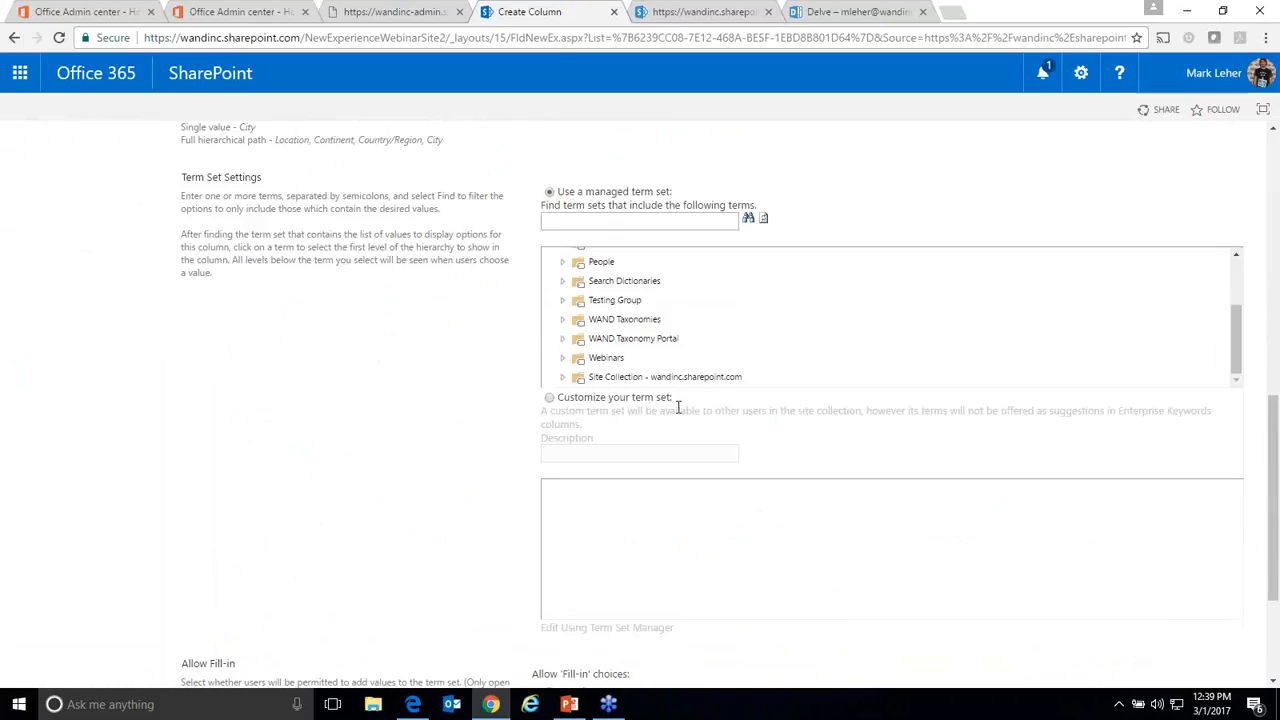
{"action": "left_click", "coordinate": [562, 356]}
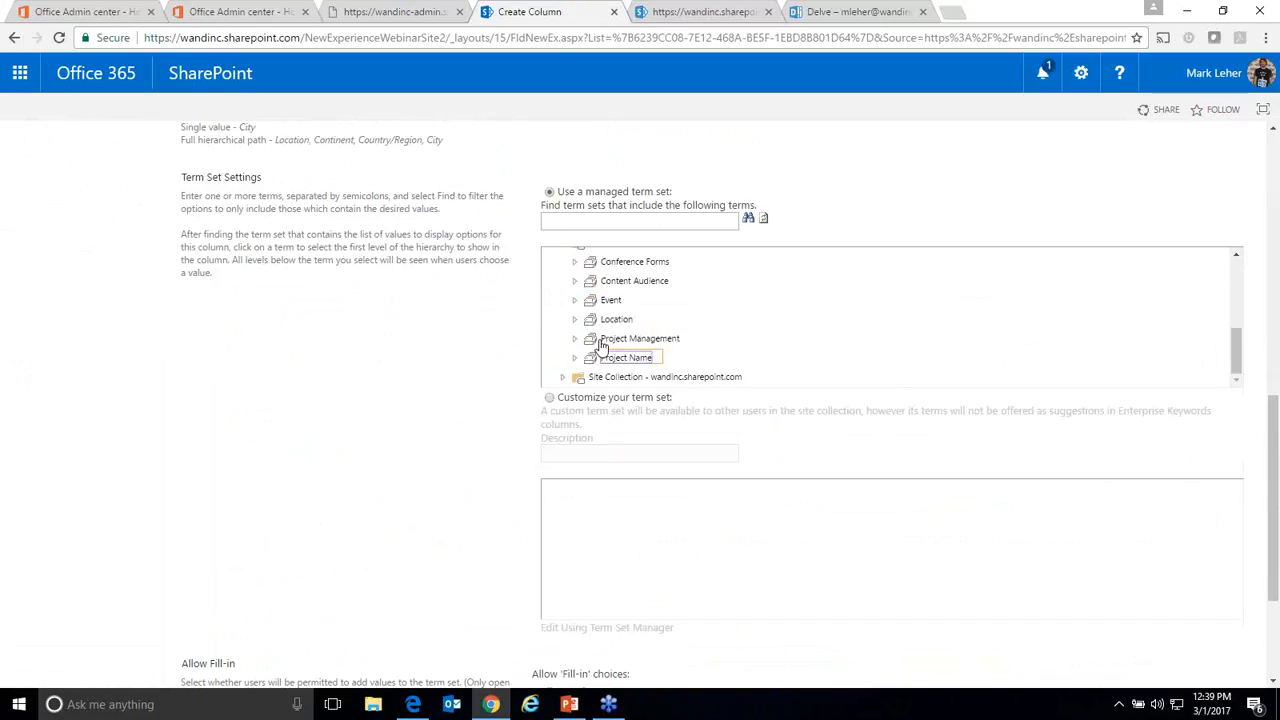
{"action": "left_click", "coordinate": [610, 357]}
{"action": "left_click", "coordinate": [575, 360]}
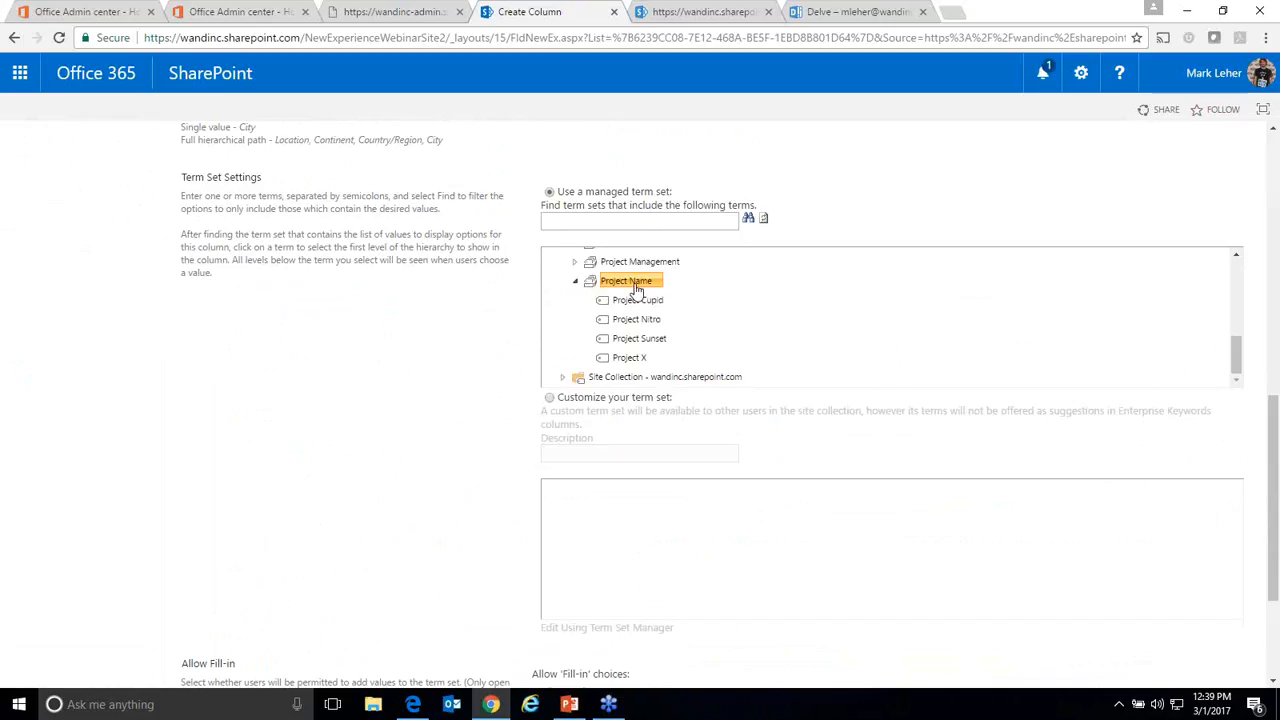
{"action": "scroll", "coordinate": [1010, 580], "scroll_direction": "down", "scroll_amount": 2}
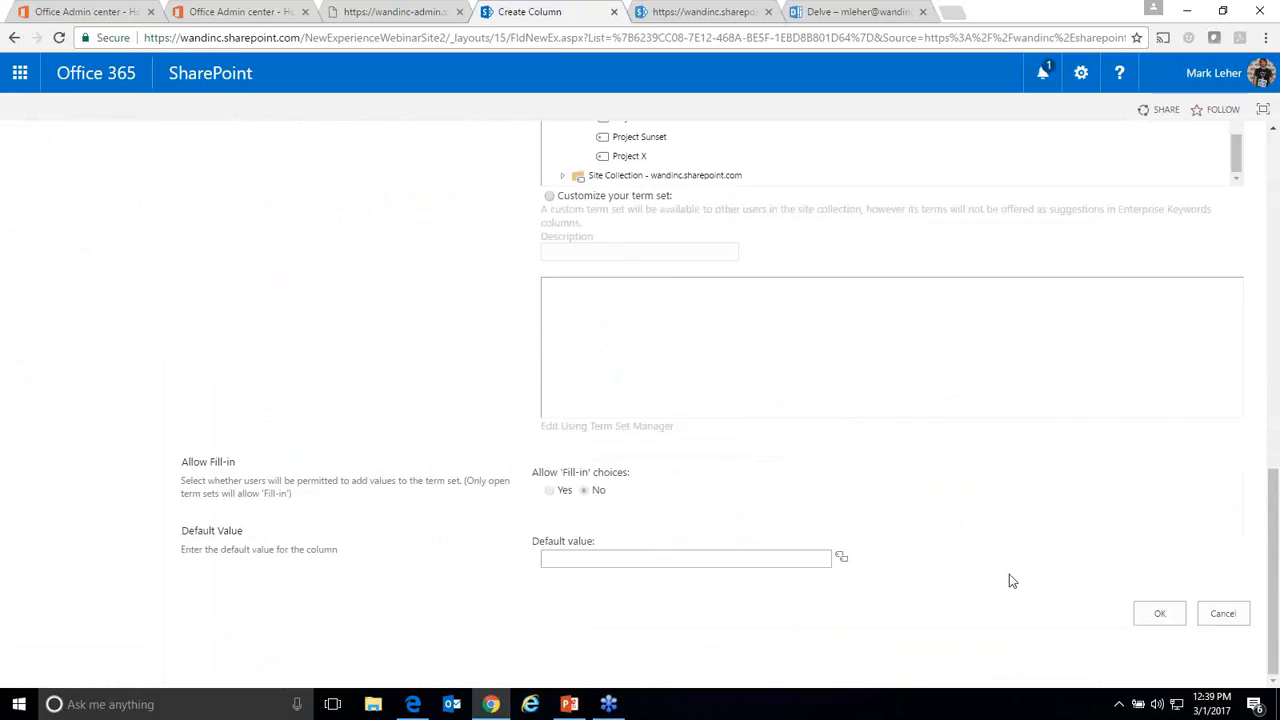
{"action": "left_click", "coordinate": [1176, 610]}
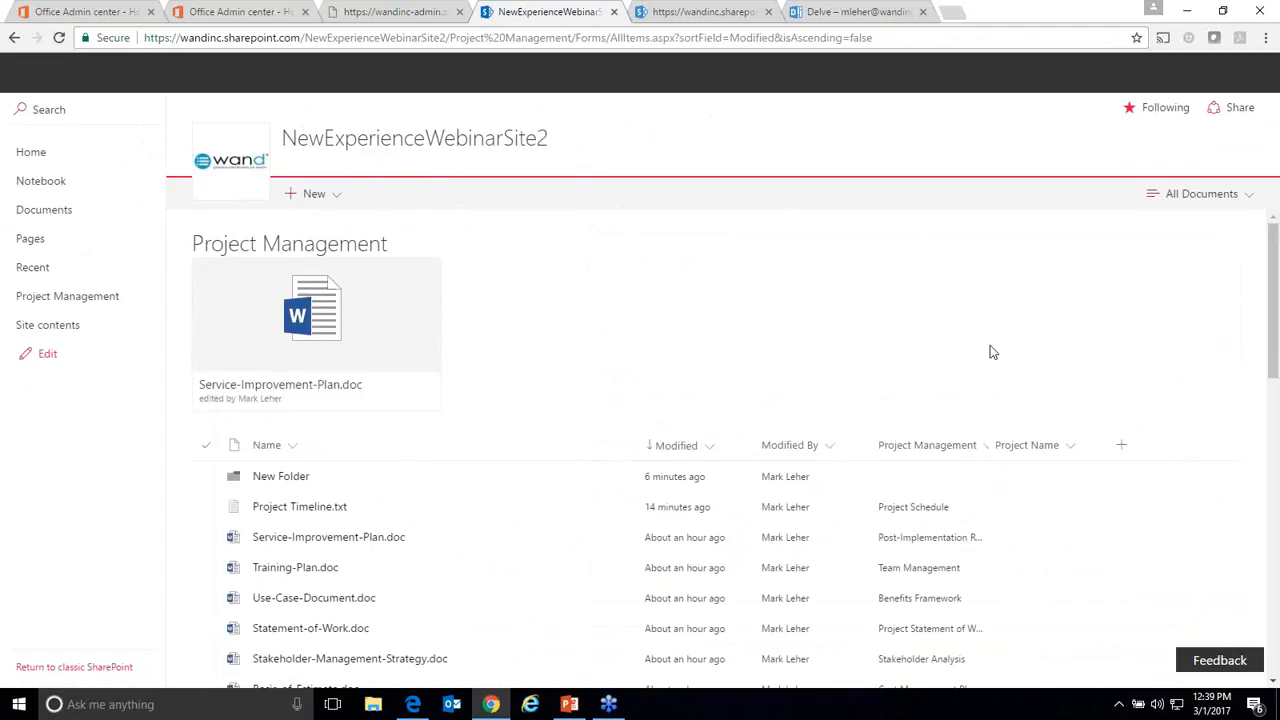
Step: Switch the Project Management document list to quick editing and go to its empty Project Name cells
{"action": "scroll", "coordinate": [1125, 360], "scroll_direction": "down", "scroll_amount": 2}
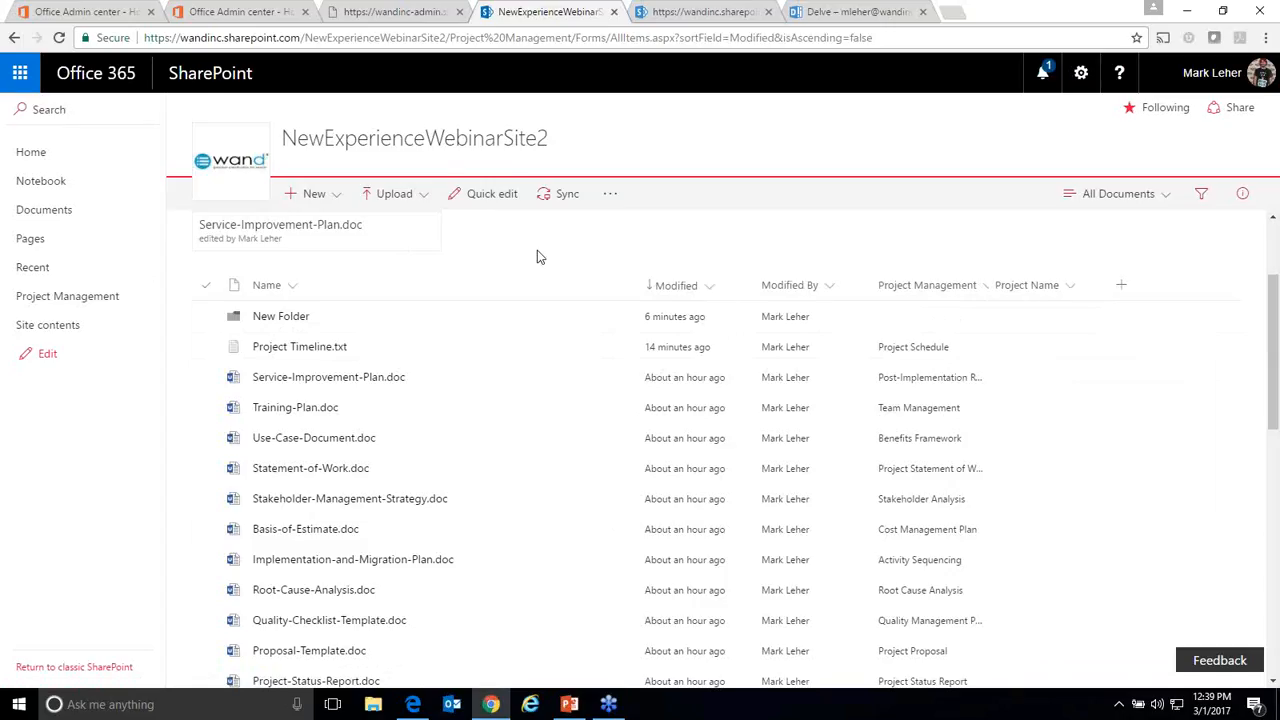
{"action": "left_click", "coordinate": [491, 194]}
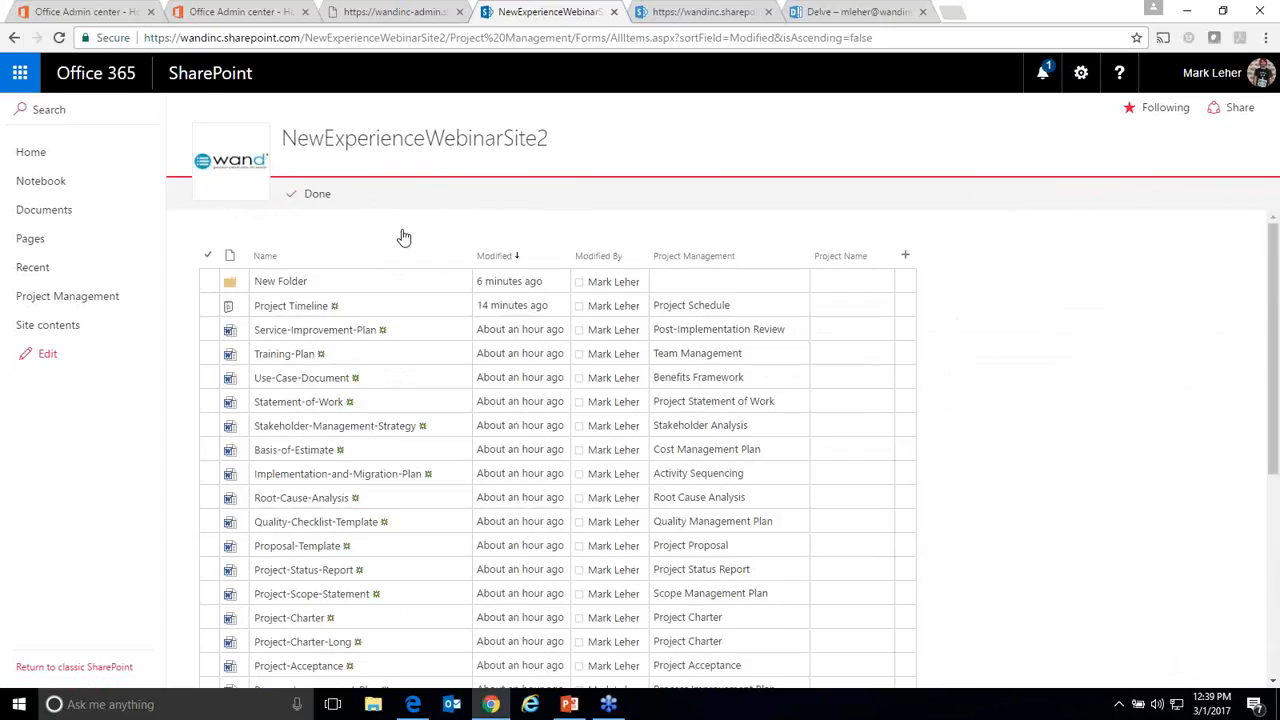
{"action": "left_click", "coordinate": [832, 329]}
{"action": "left_click", "coordinate": [845, 354]}
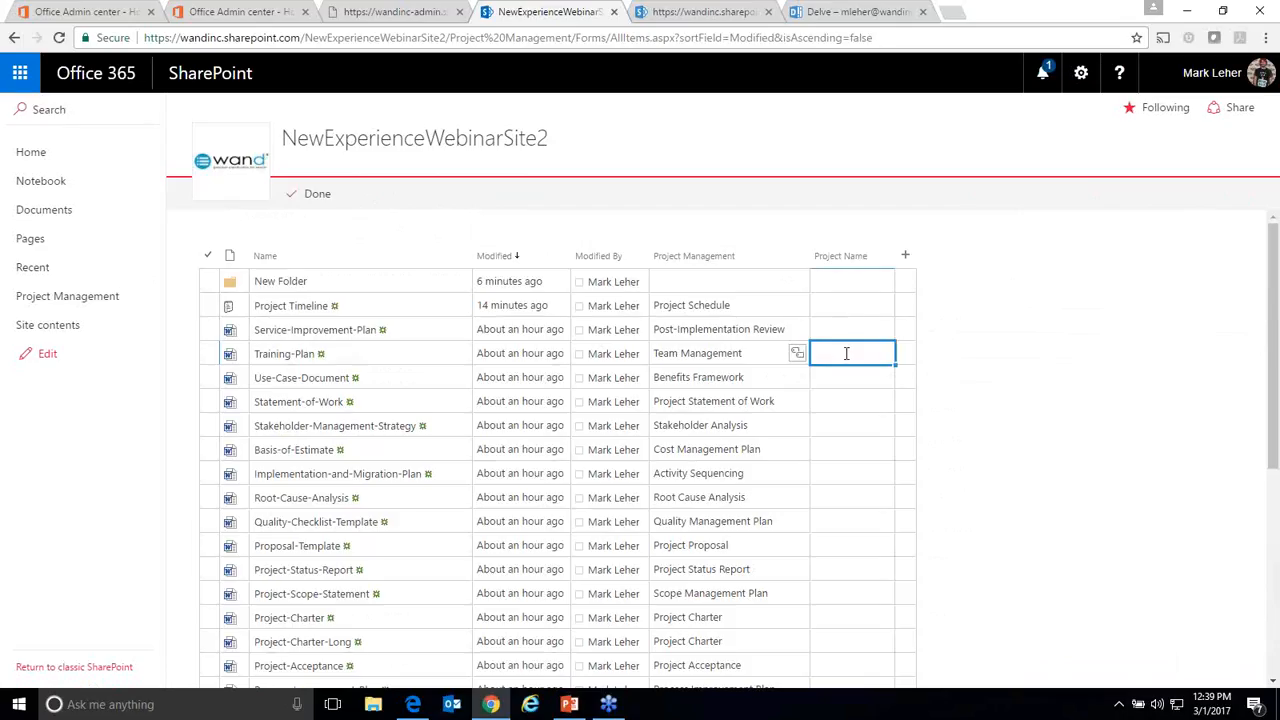
{"action": "left_click", "coordinate": [852, 302]}
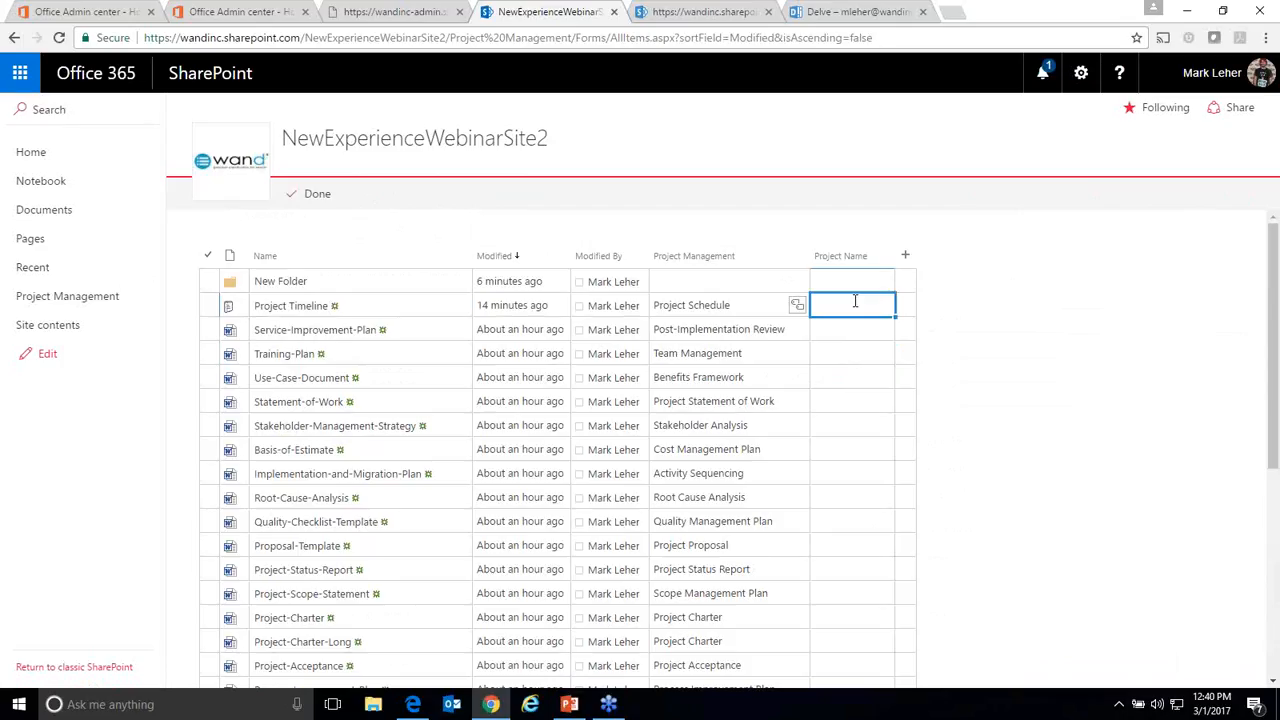
Step: Set the Project Name of Service-Improvement-Plan to Project Cupid and fill it down to Training-Plan and Use-Case-Document
{"action": "left_click", "coordinate": [835, 330]}
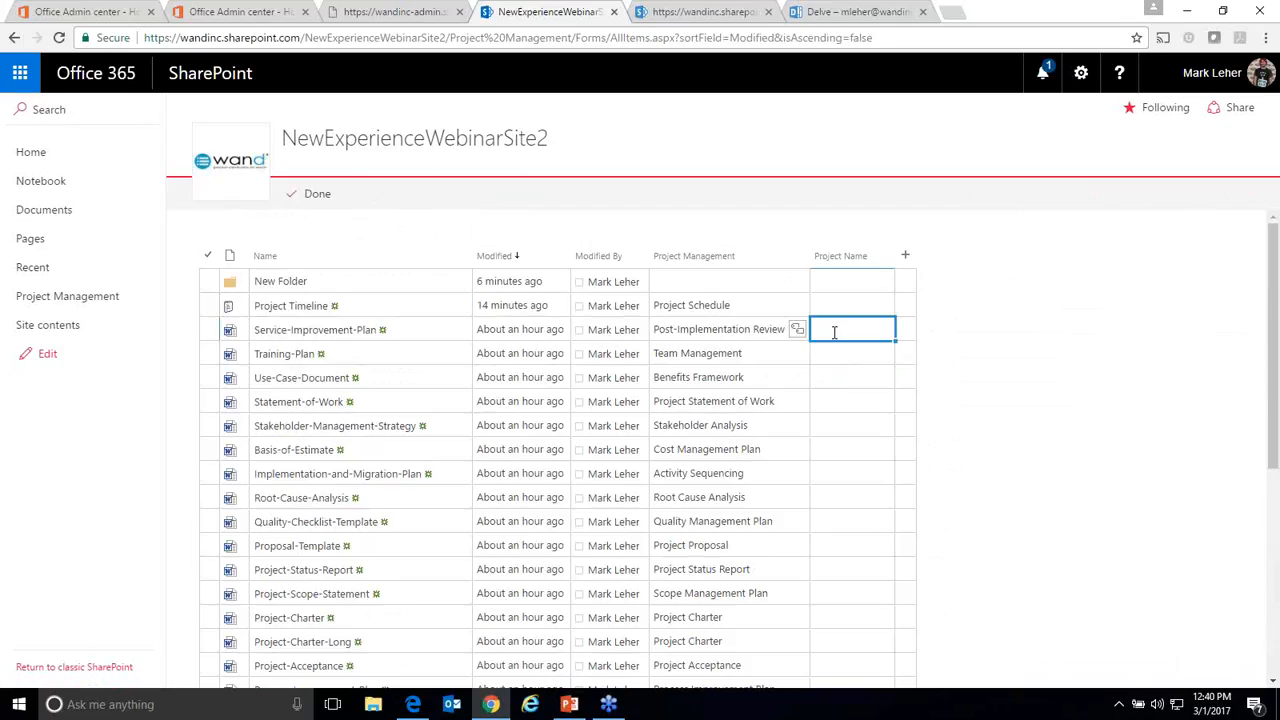
{"action": "type", "text": "pro"}
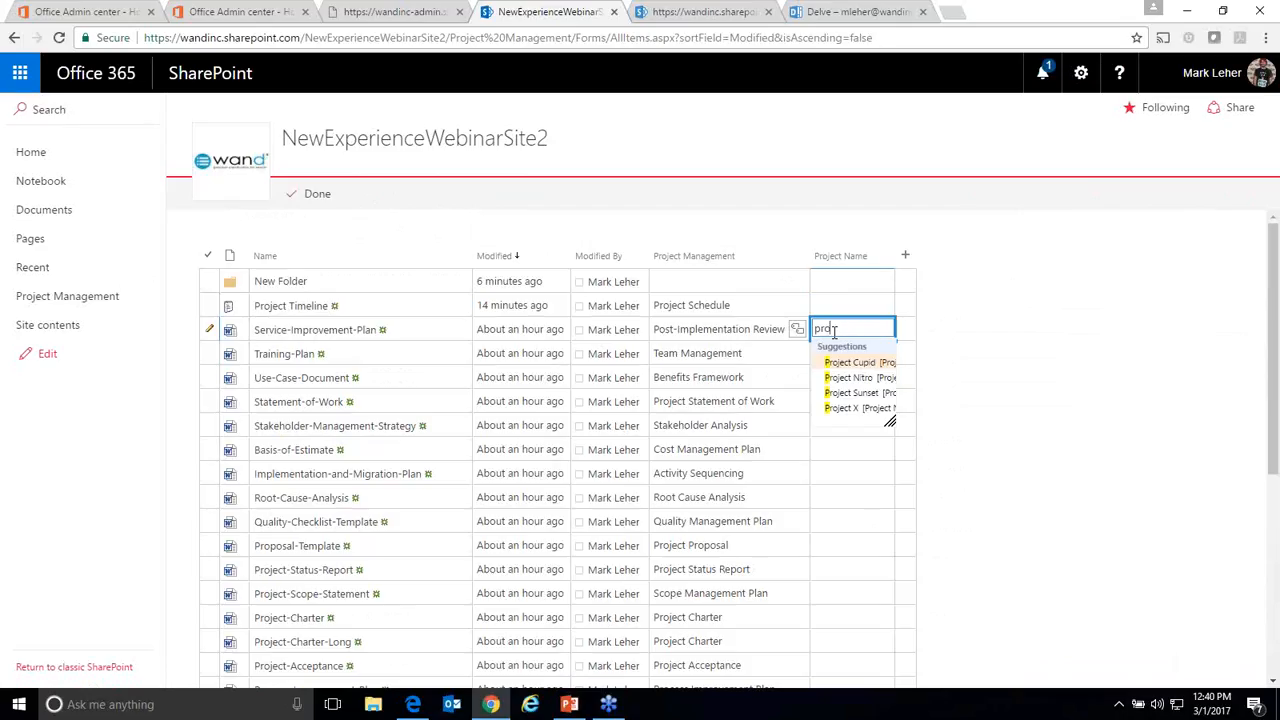
{"action": "left_click_drag", "start_coordinate": [893, 423], "coordinate": [1025, 428]}
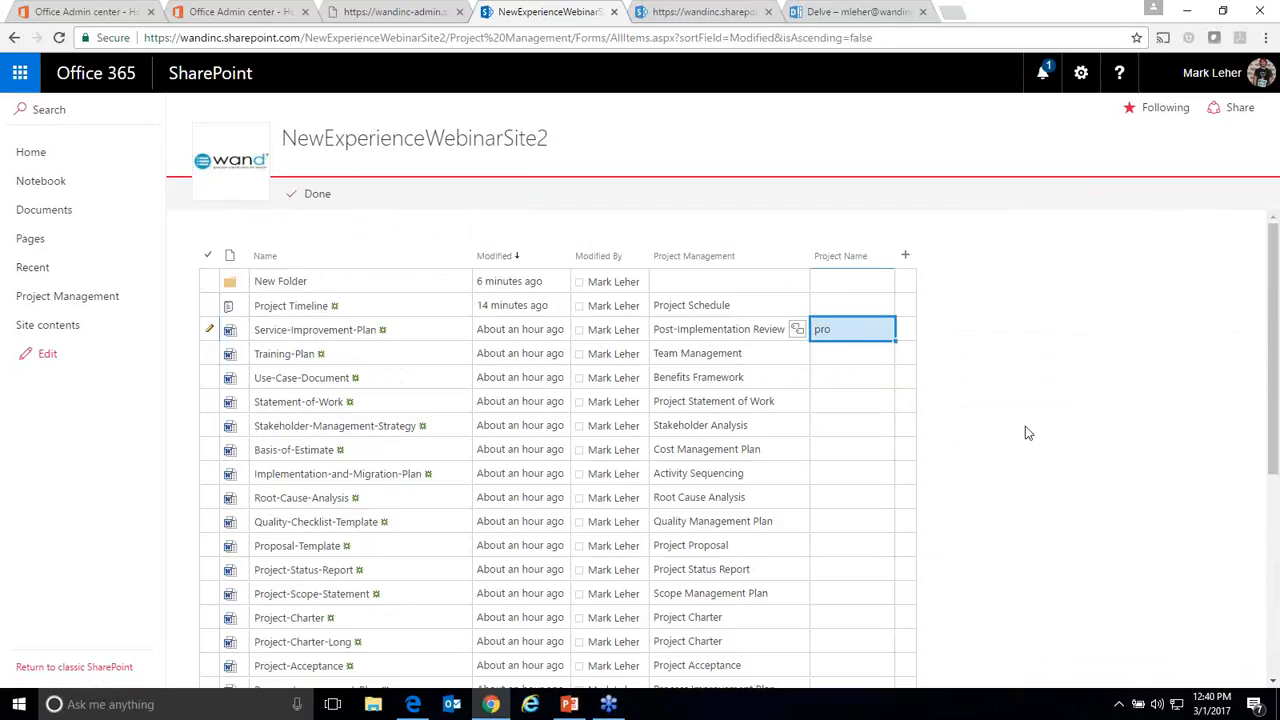
{"action": "left_click", "coordinate": [852, 331]}
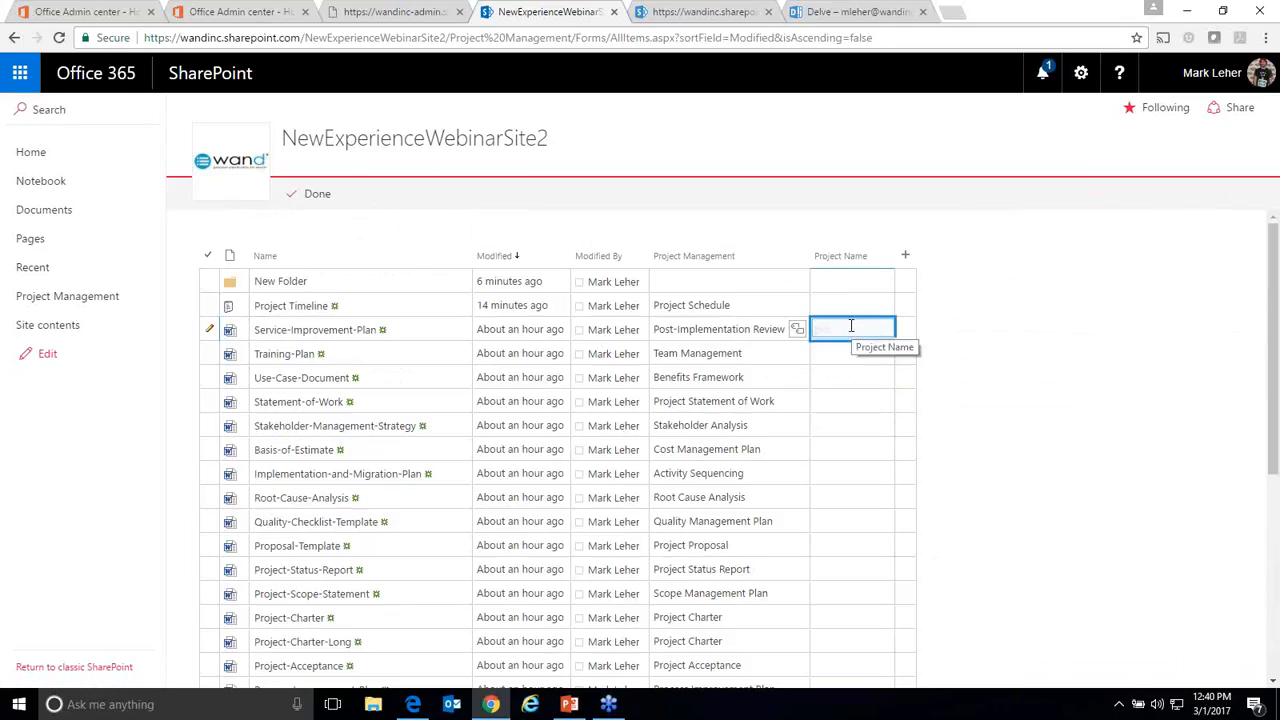
{"action": "type", "text": "pr"}
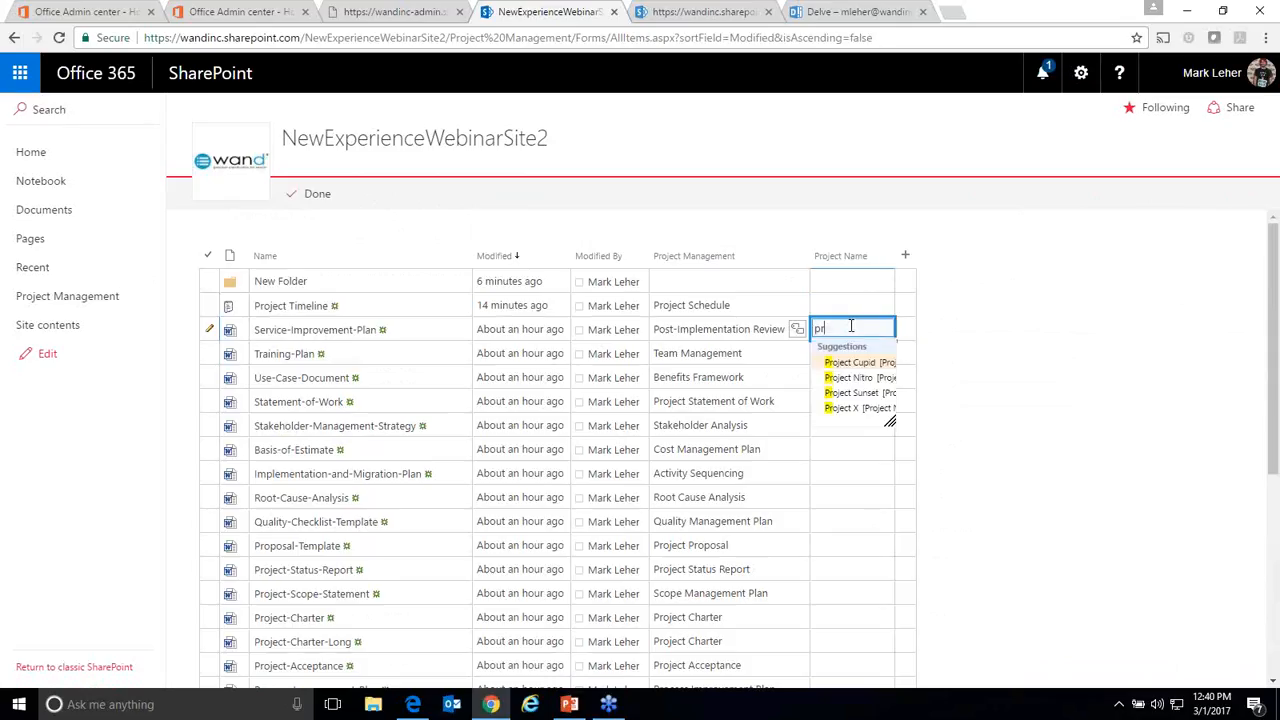
{"action": "key", "text": "Return"}
{"action": "key", "text": "Return"}
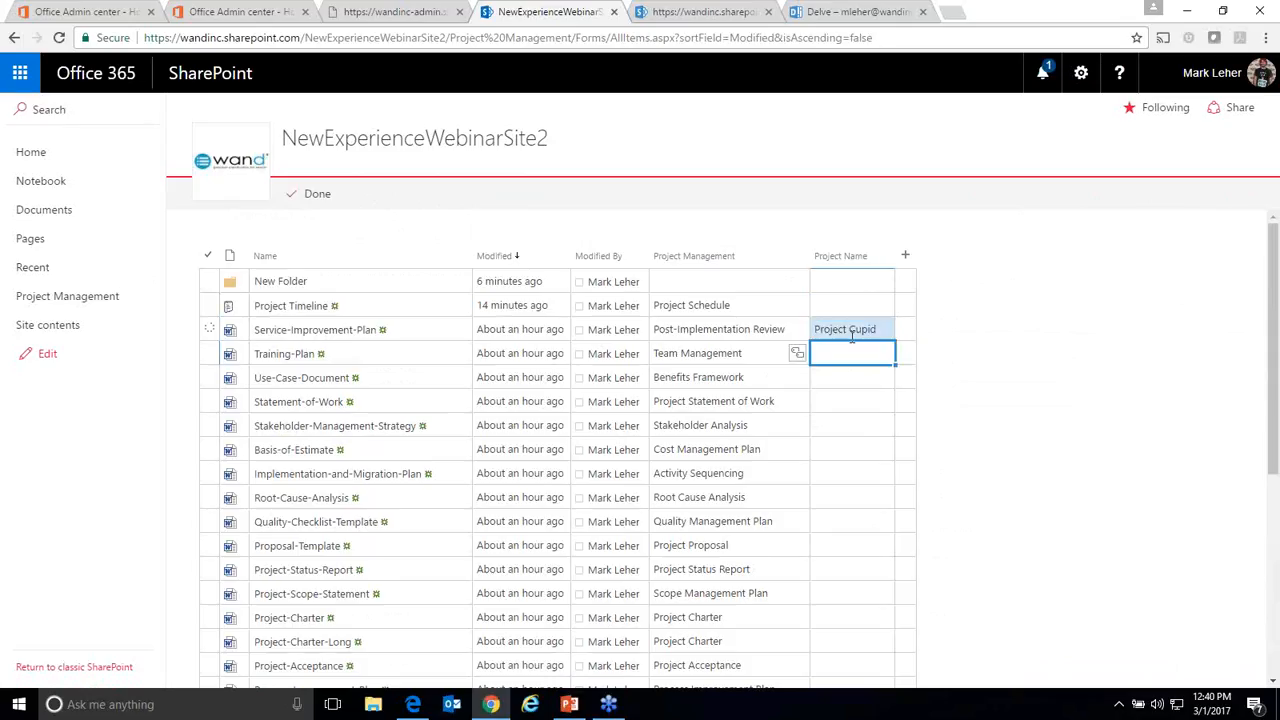
{"action": "left_click", "coordinate": [852, 331]}
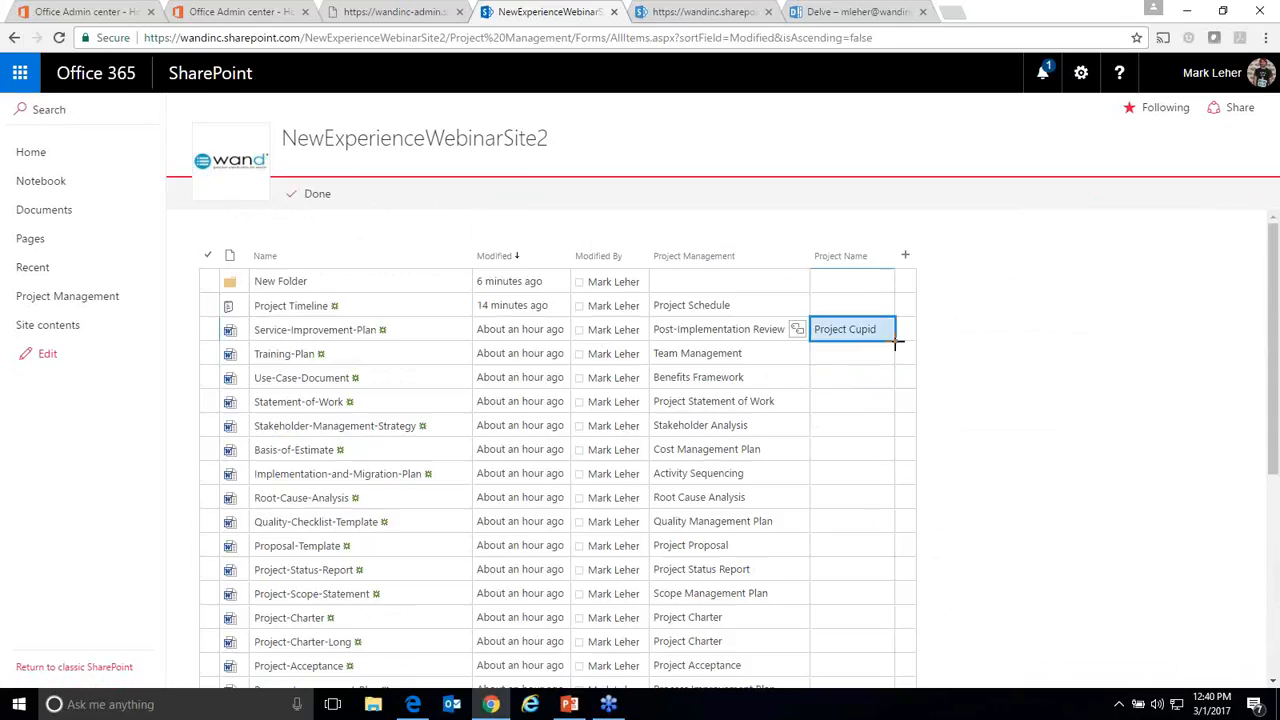
{"action": "left_click_drag", "start_coordinate": [896, 343], "coordinate": [900, 379]}
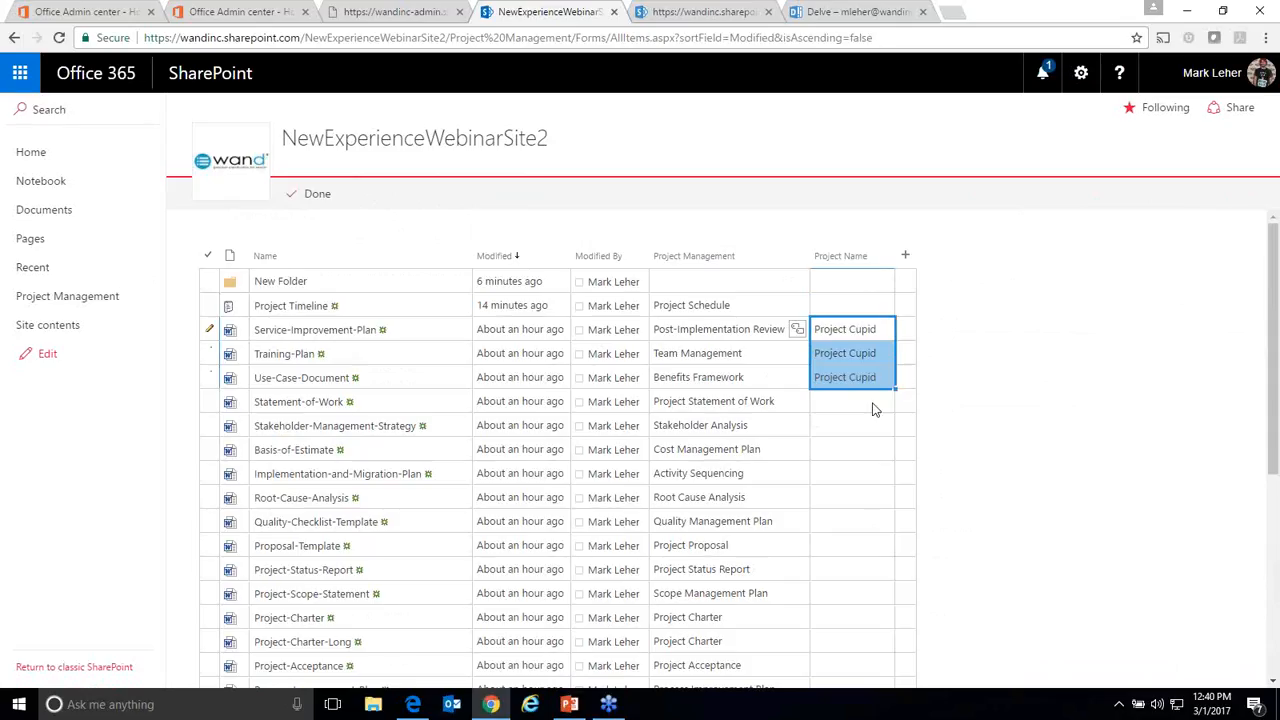
Step: Set the Project Name of Statement-of-Work to Project Nitro and of Stakeholder-Management-Strategy to Project X
{"action": "left_click", "coordinate": [874, 410]}
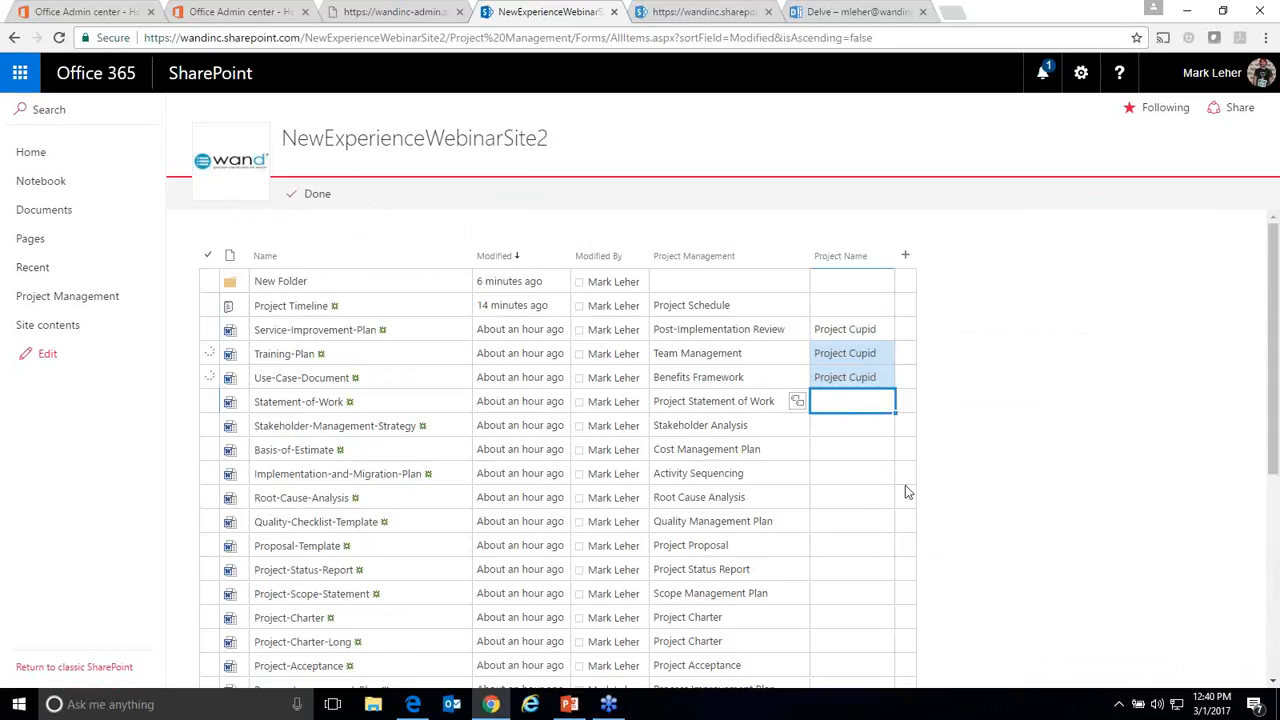
{"action": "type", "text": "proj"}
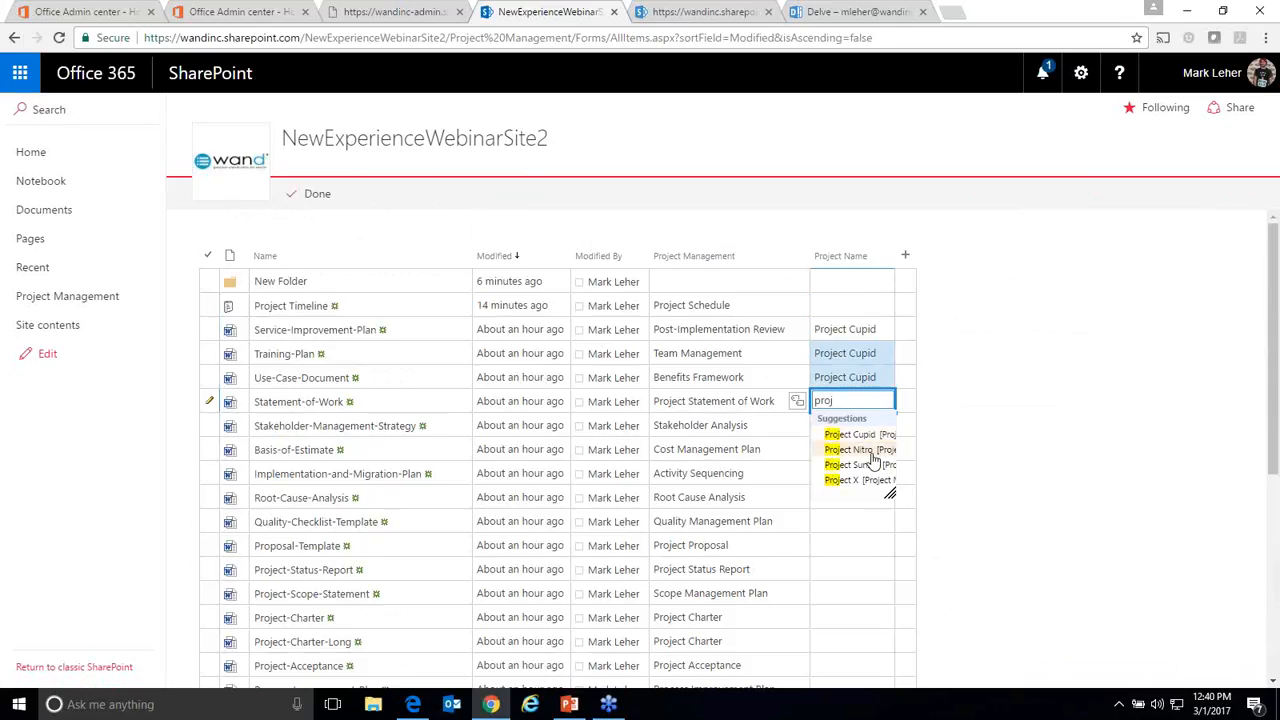
{"action": "left_click", "coordinate": [862, 450]}
{"action": "left_click", "coordinate": [858, 428]}
{"action": "type", "text": "pr"}
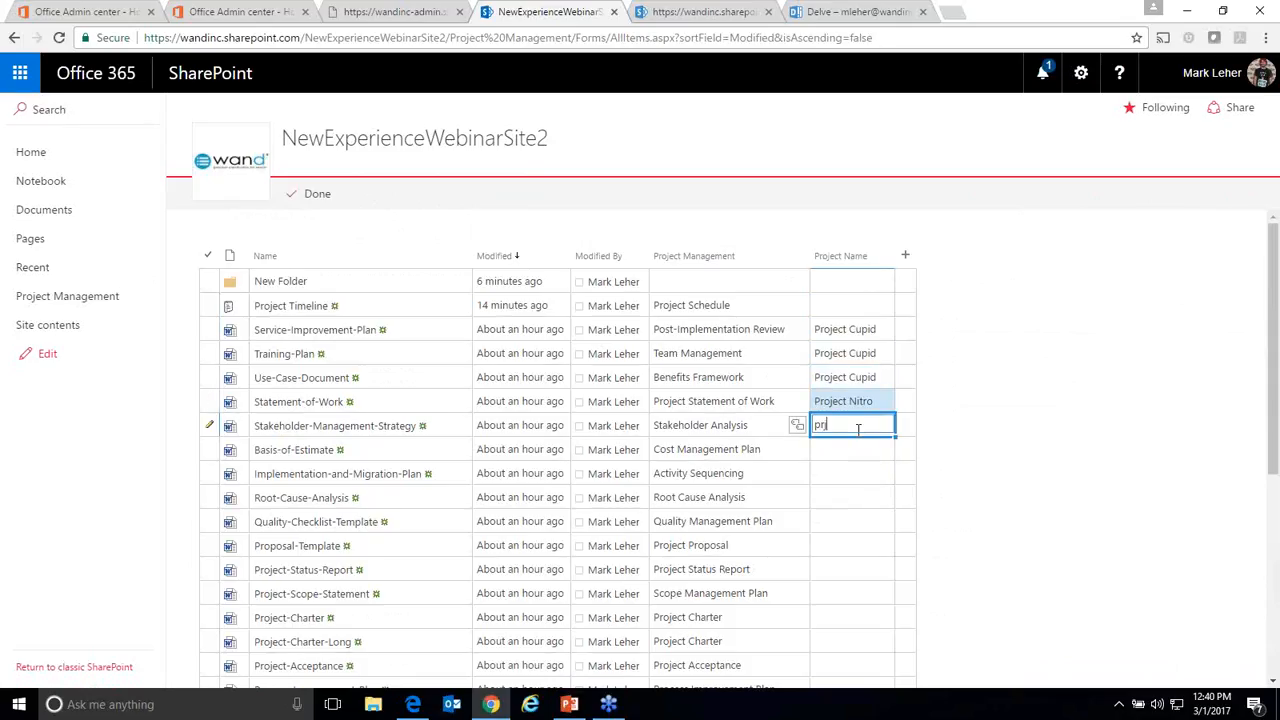
{"action": "type", "text": "oj"}
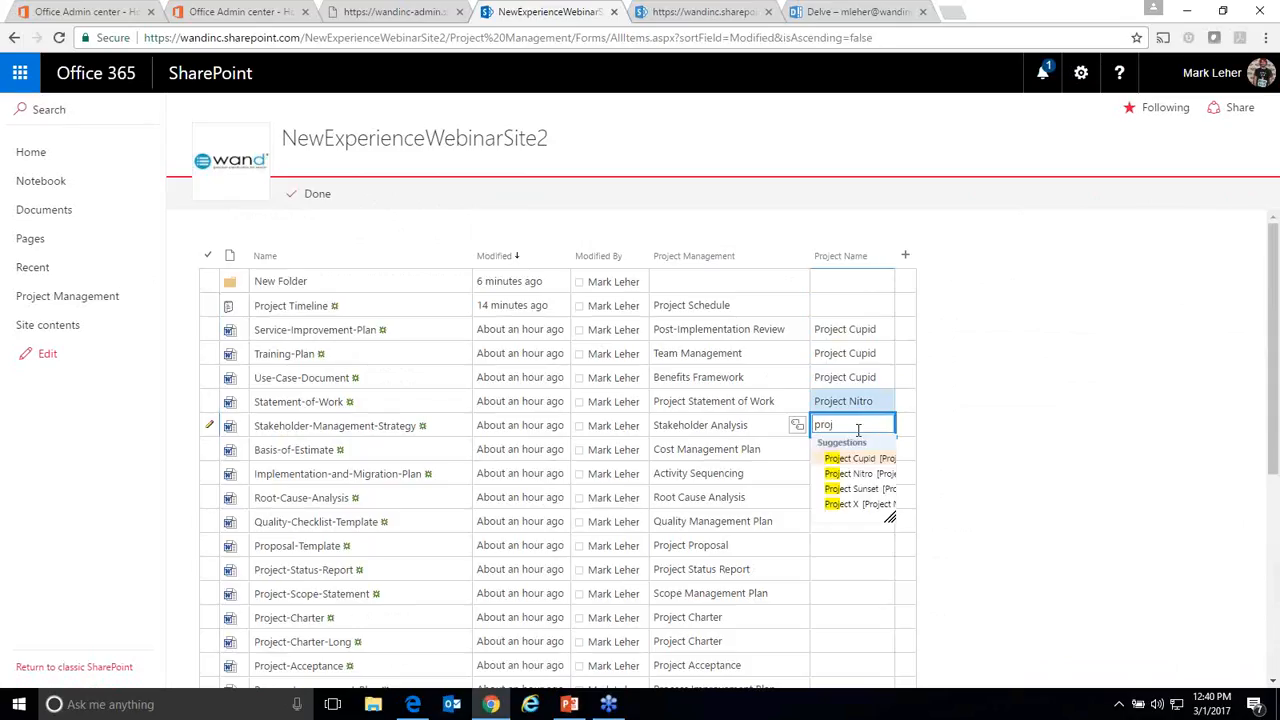
{"action": "left_click", "coordinate": [842, 503]}
Step: Tag Basis-of-Estimate with Project Sunset by looking up its synonym "sun", and finish the quick editing
{"action": "left_click", "coordinate": [847, 452]}
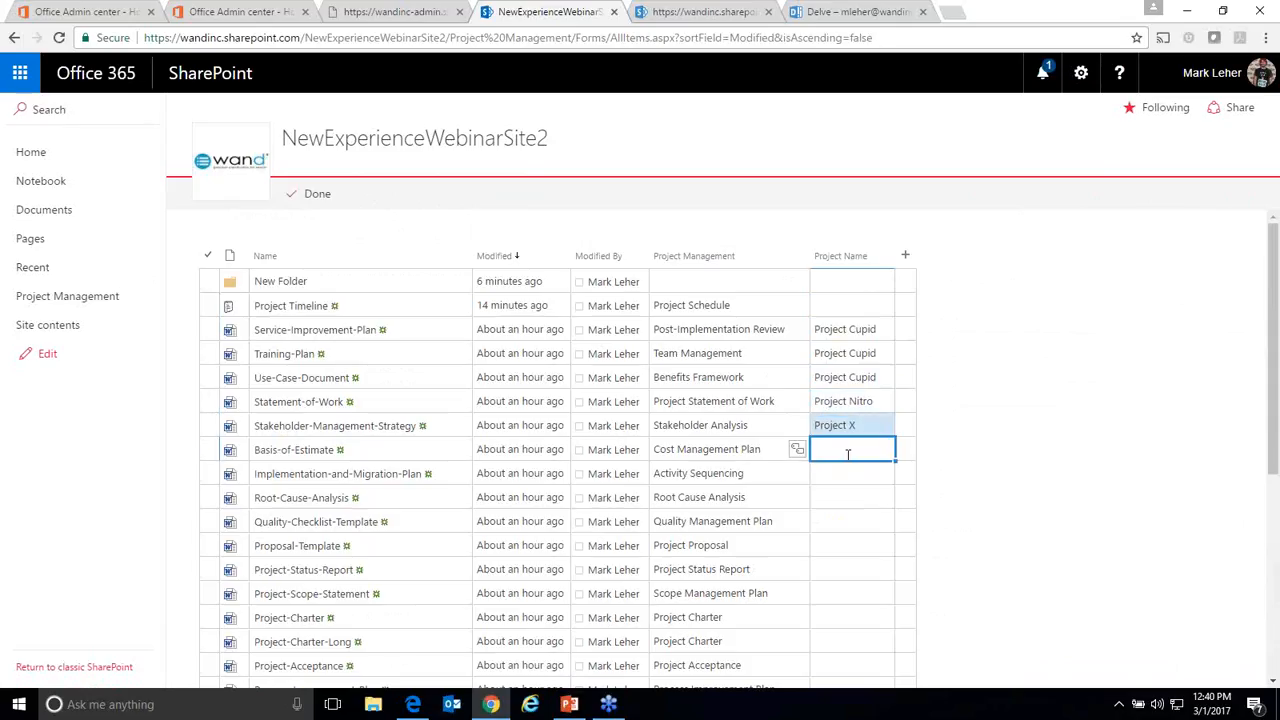
{"action": "type", "text": "sun"}
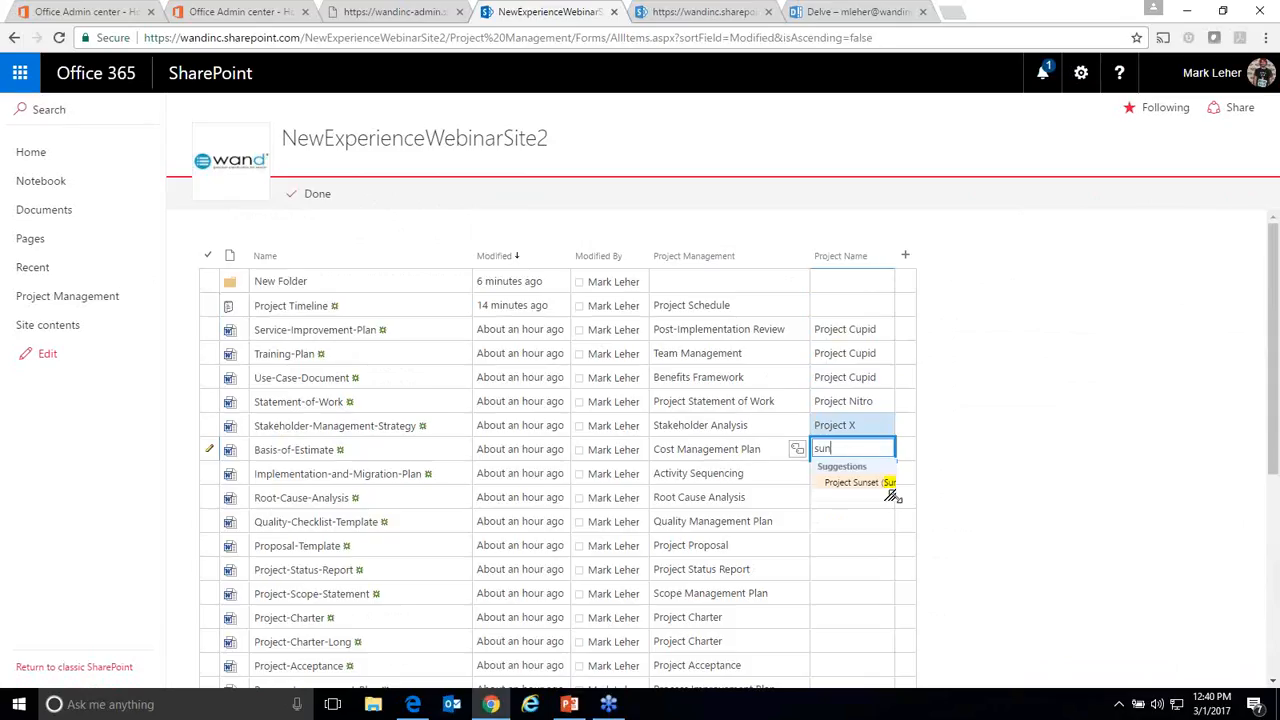
{"action": "left_click_drag", "start_coordinate": [891, 495], "coordinate": [940, 503]}
{"action": "left_click", "coordinate": [865, 449]}
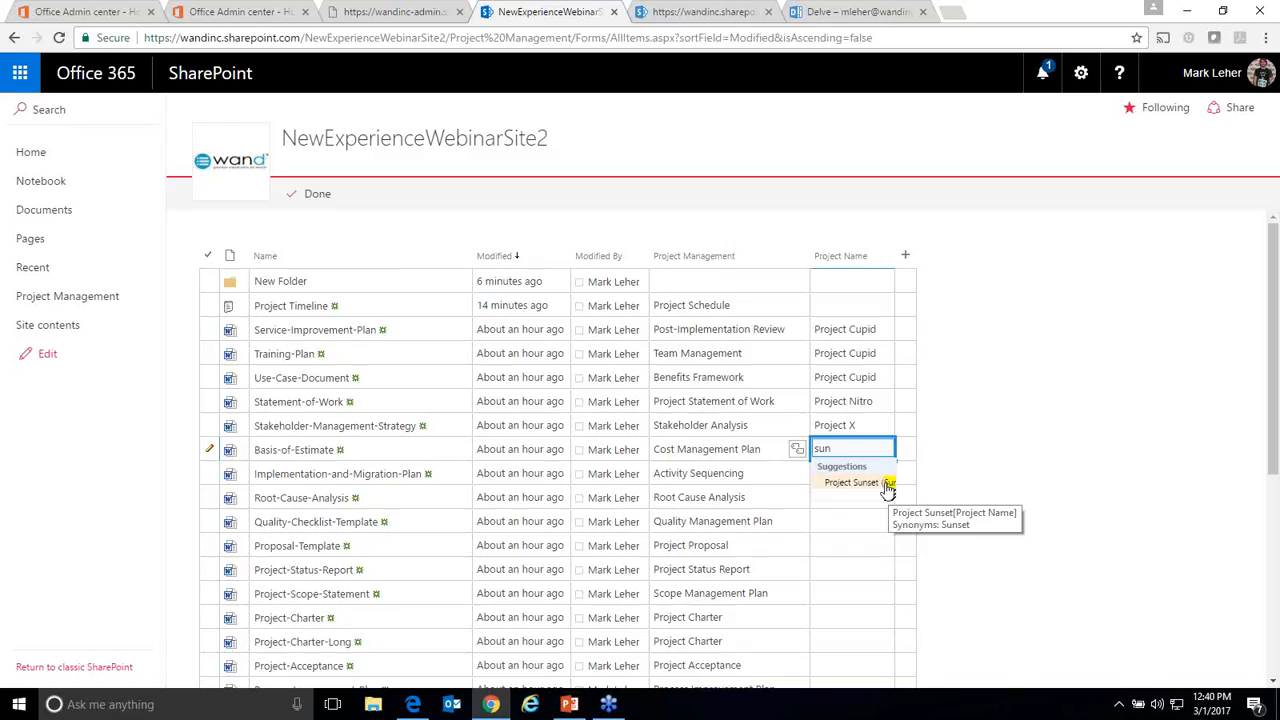
{"action": "left_click", "coordinate": [876, 489]}
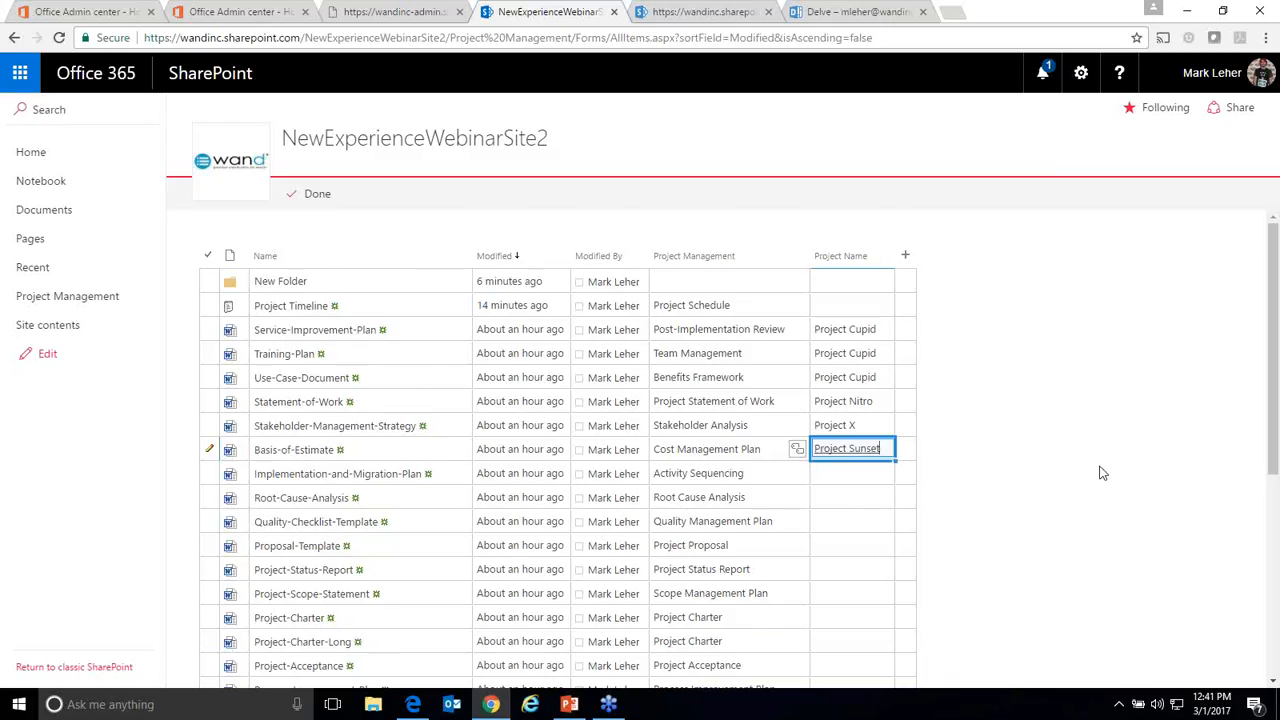
{"action": "scroll", "coordinate": [1100, 471], "scroll_direction": "down", "scroll_amount": 5}
{"action": "scroll", "coordinate": [1114, 477], "scroll_direction": "up", "scroll_amount": 5}
{"action": "left_click", "coordinate": [318, 196]}
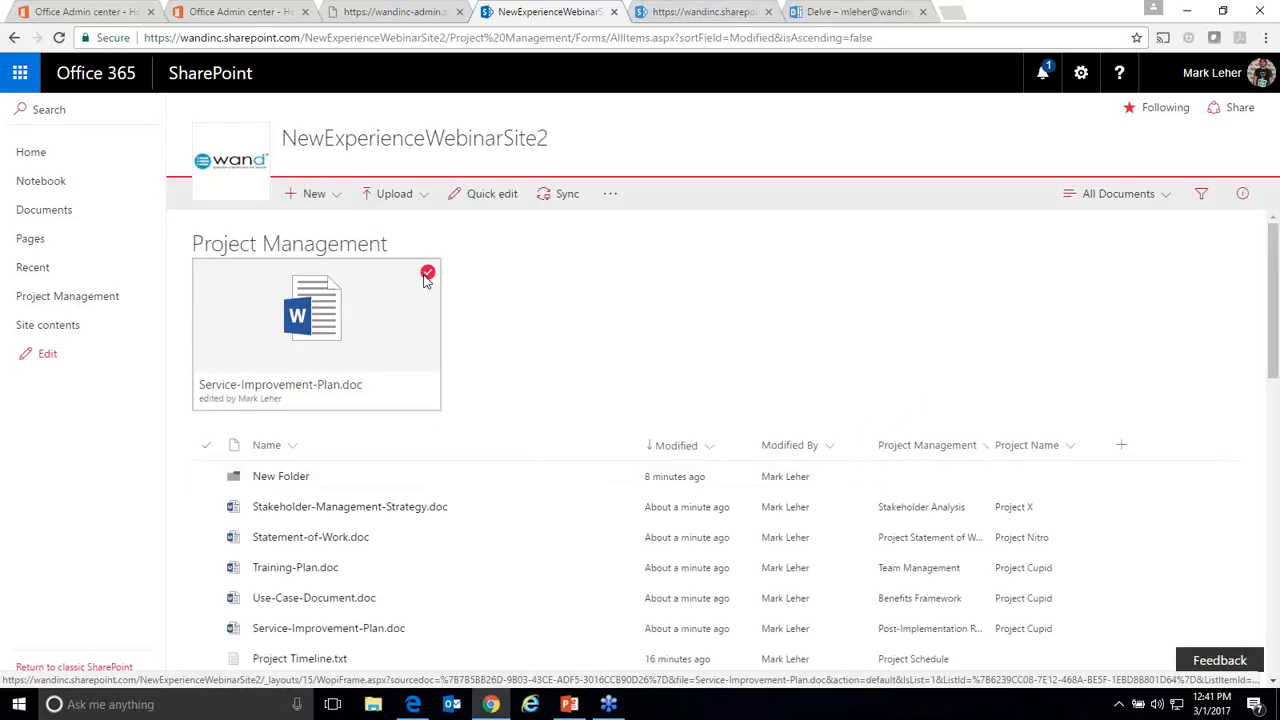
Step: Look through the documents inside New Folder and return to the Project Management library
{"action": "scroll", "coordinate": [480, 276], "scroll_direction": "down", "scroll_amount": 3}
{"action": "scroll", "coordinate": [480, 276], "scroll_direction": "up", "scroll_amount": 3}
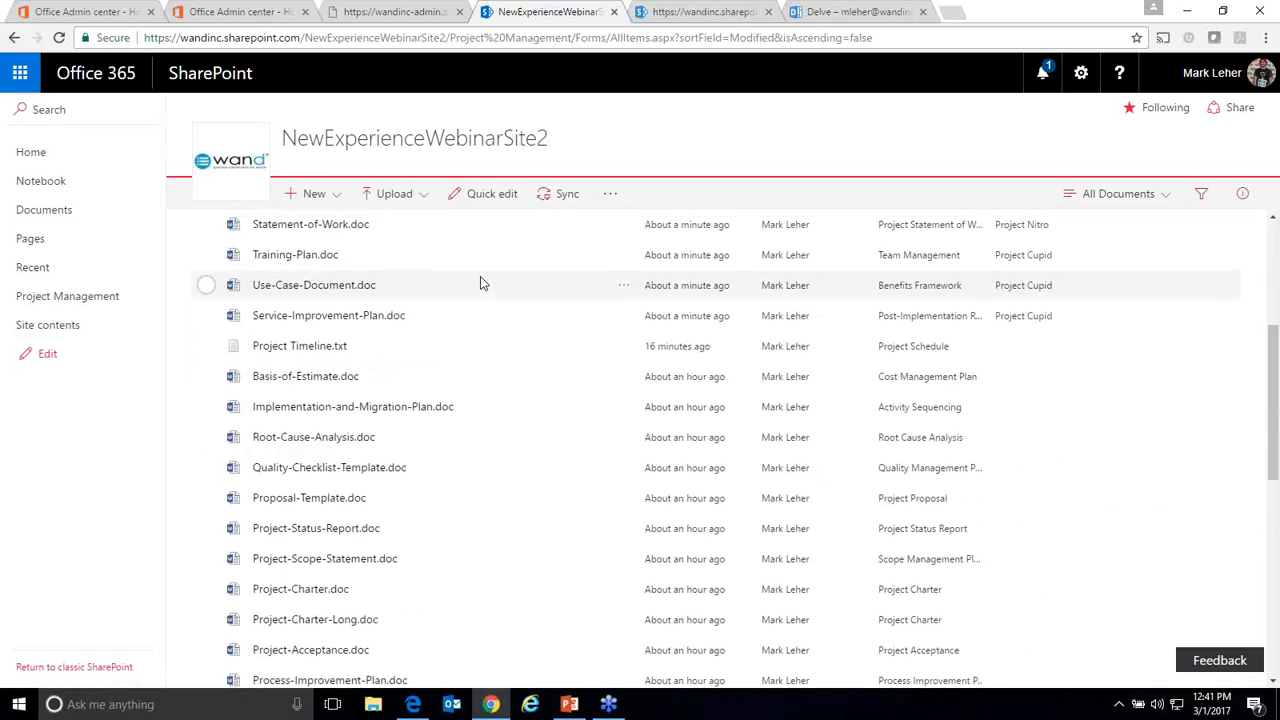
{"action": "left_click", "coordinate": [297, 485]}
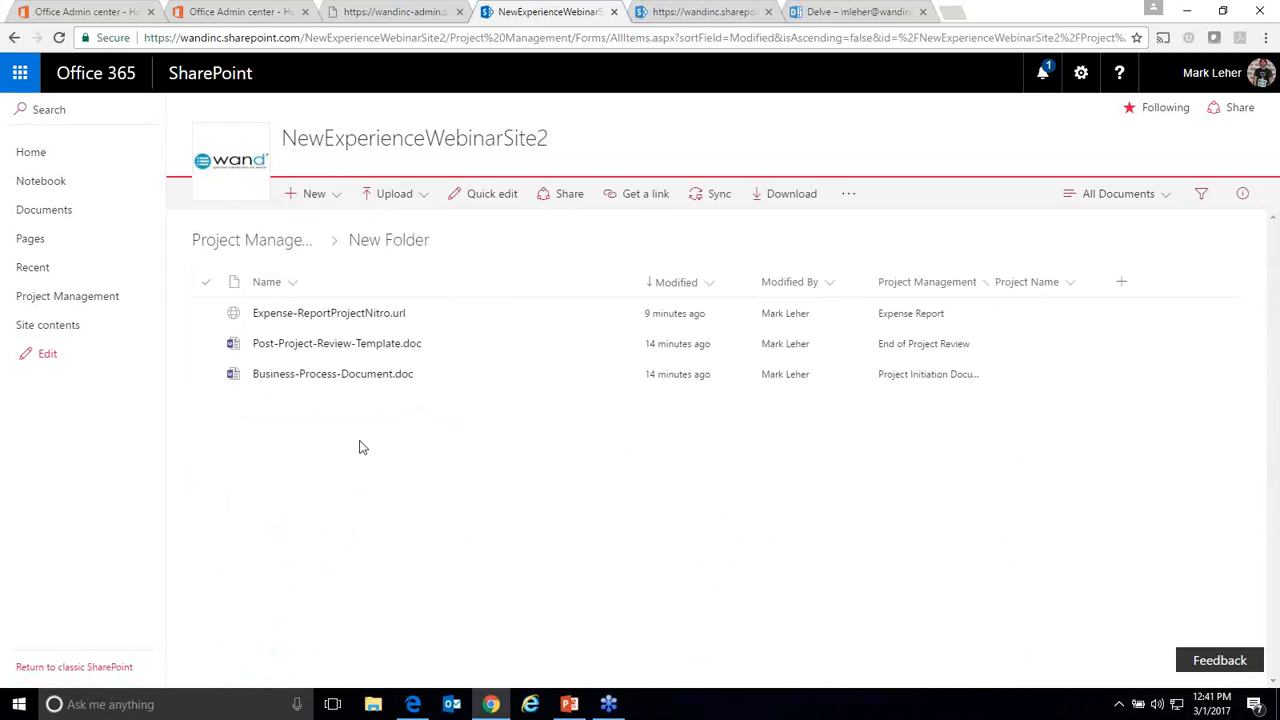
{"action": "left_click", "coordinate": [212, 382]}
{"action": "left_click", "coordinate": [209, 376]}
{"action": "left_click", "coordinate": [205, 344]}
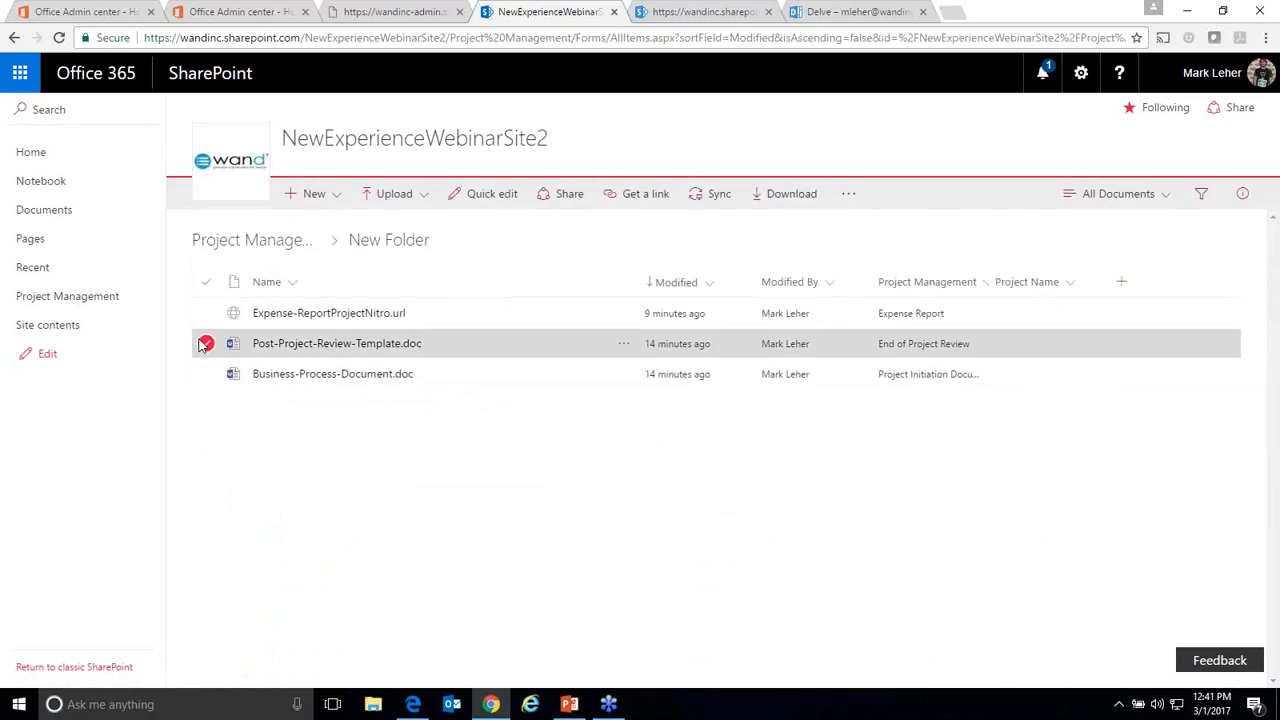
{"action": "left_click", "coordinate": [205, 344]}
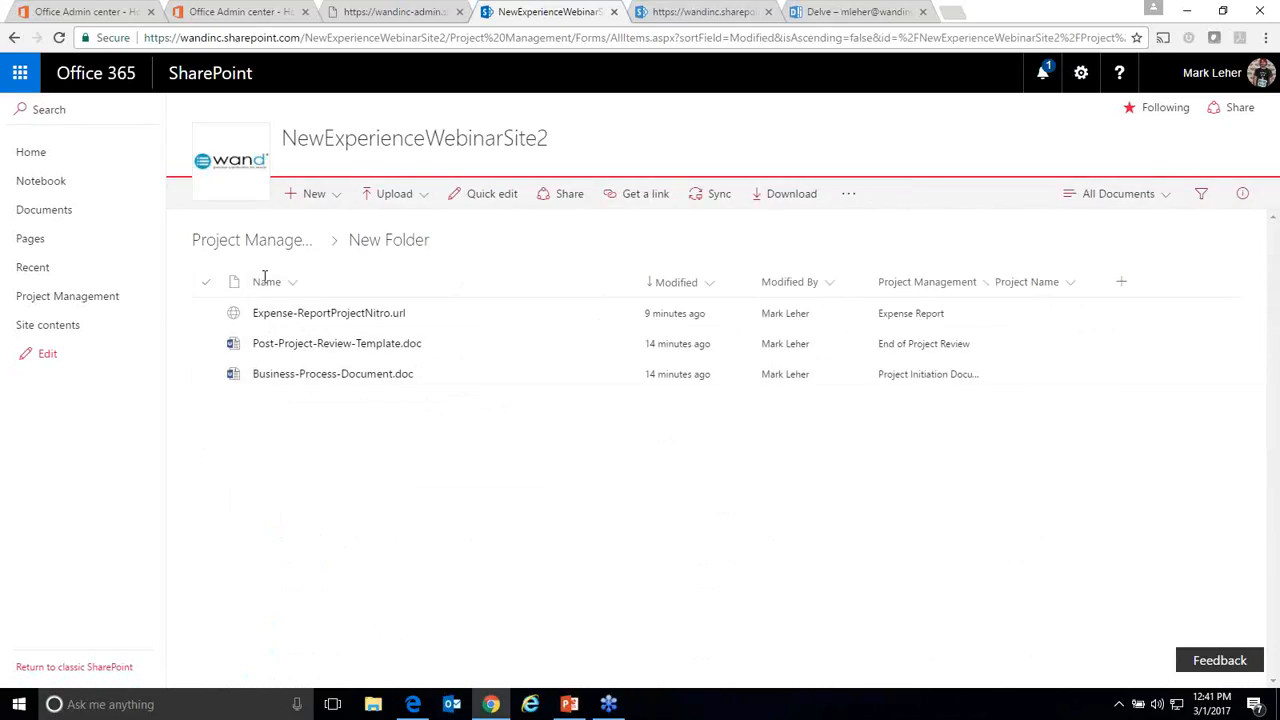
{"action": "left_click", "coordinate": [56, 300]}
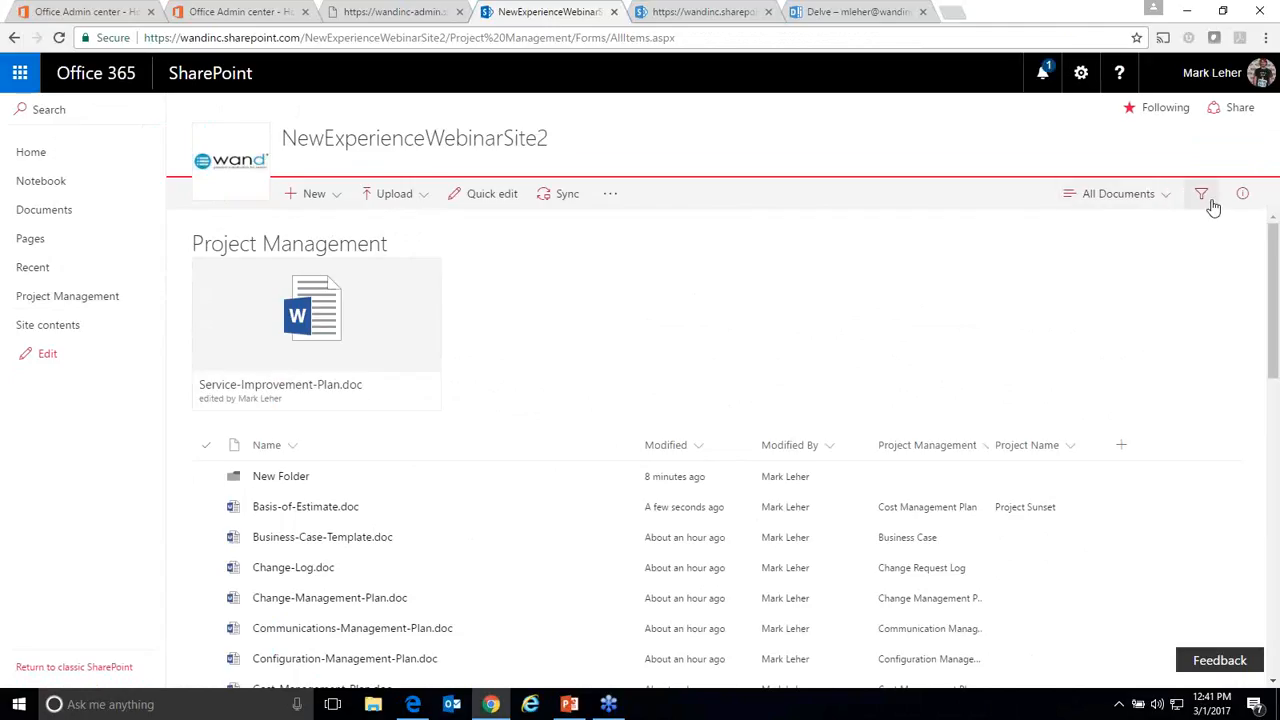
Step: Switch the library to the Tiles layout and briefly show its Arrange options
{"action": "left_click", "coordinate": [1140, 202]}
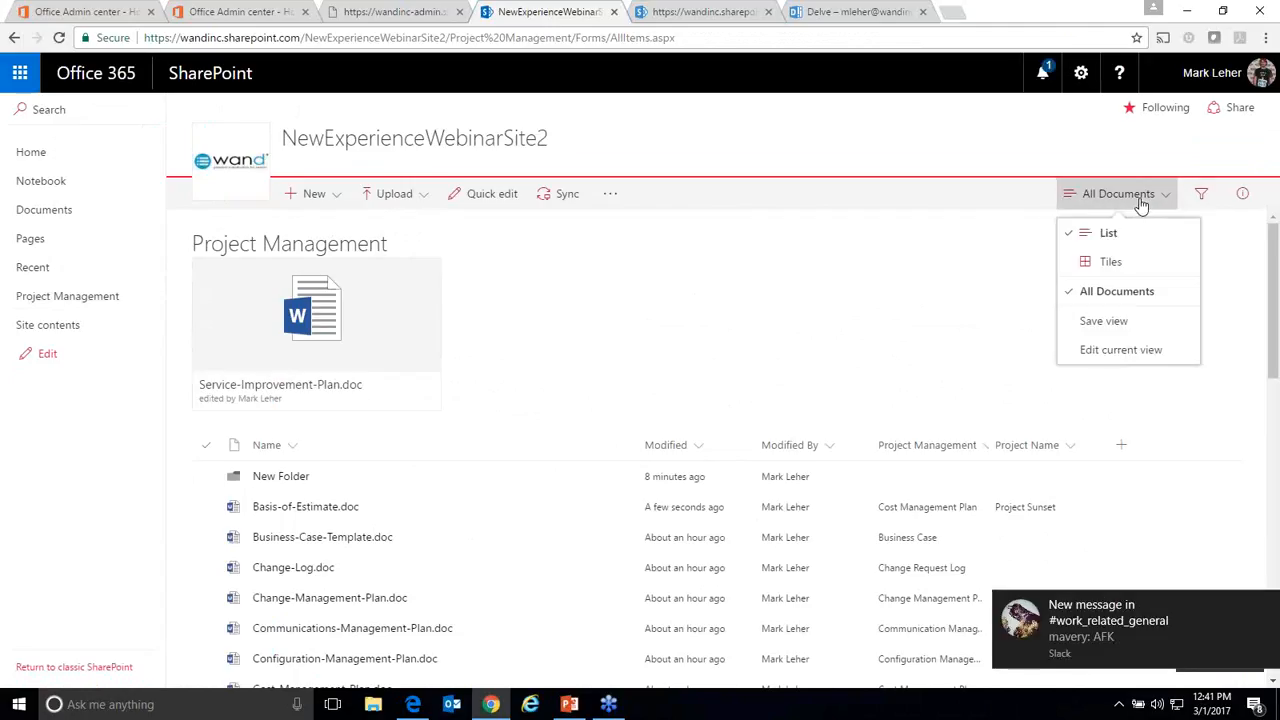
{"action": "left_click", "coordinate": [1137, 262]}
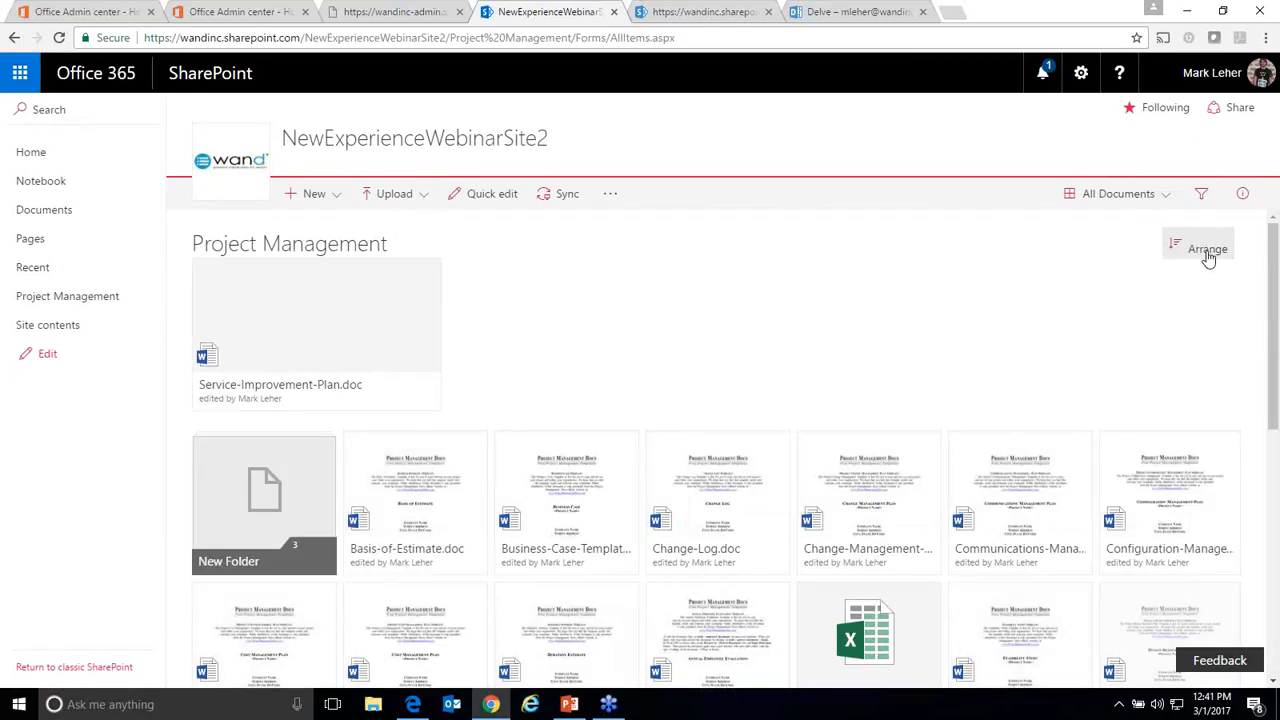
{"action": "left_click", "coordinate": [1206, 252]}
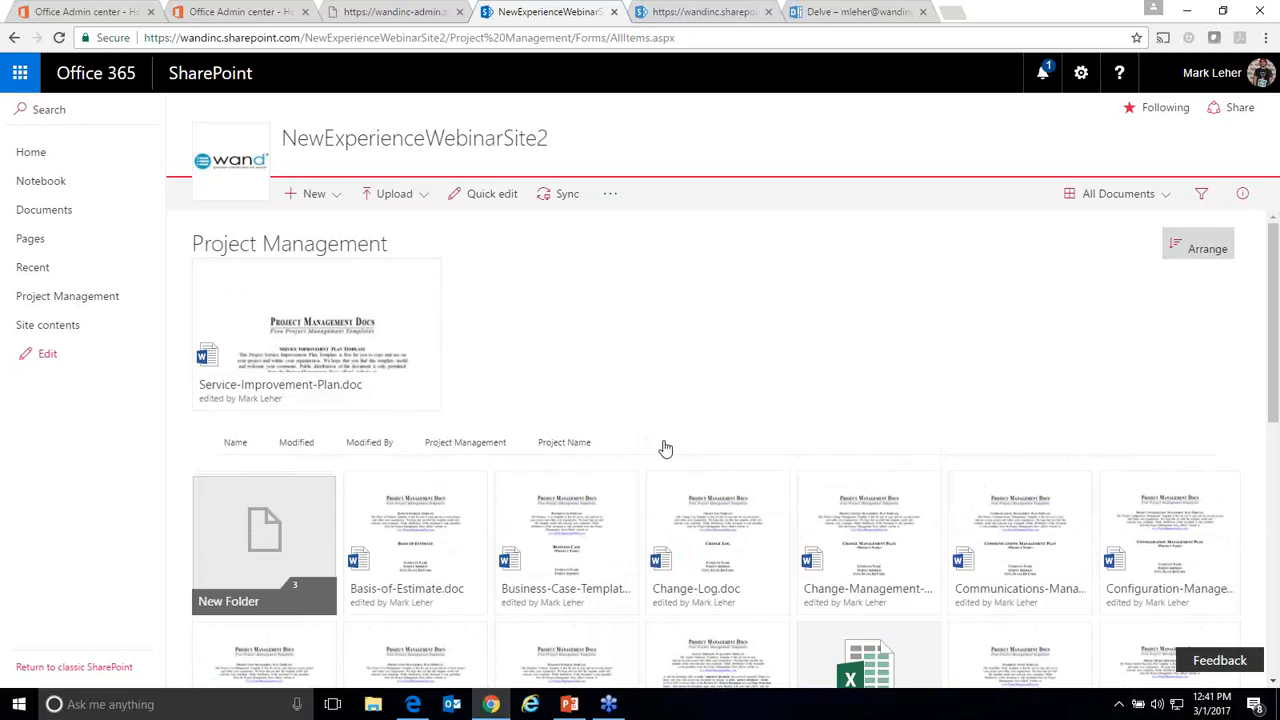
{"action": "left_click", "coordinate": [1205, 250]}
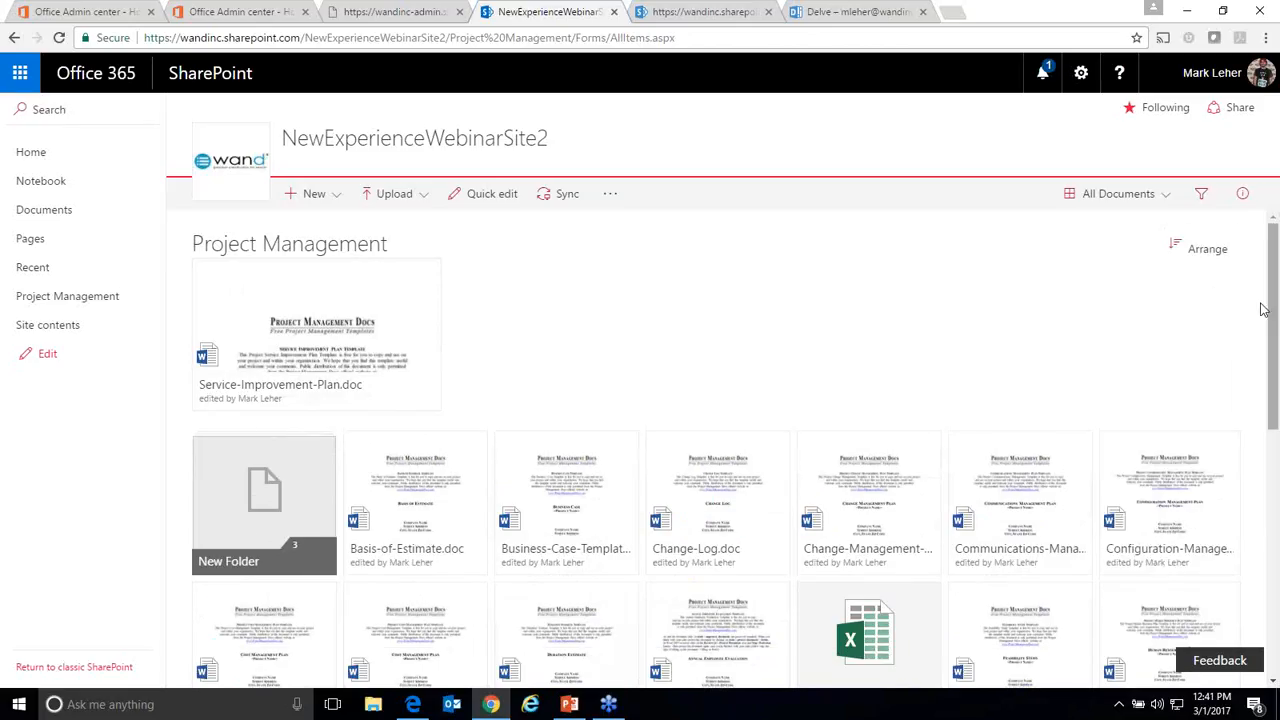
Step: Group the tiled documents by Project Name and look through the resulting groups
{"action": "left_click", "coordinate": [1205, 249]}
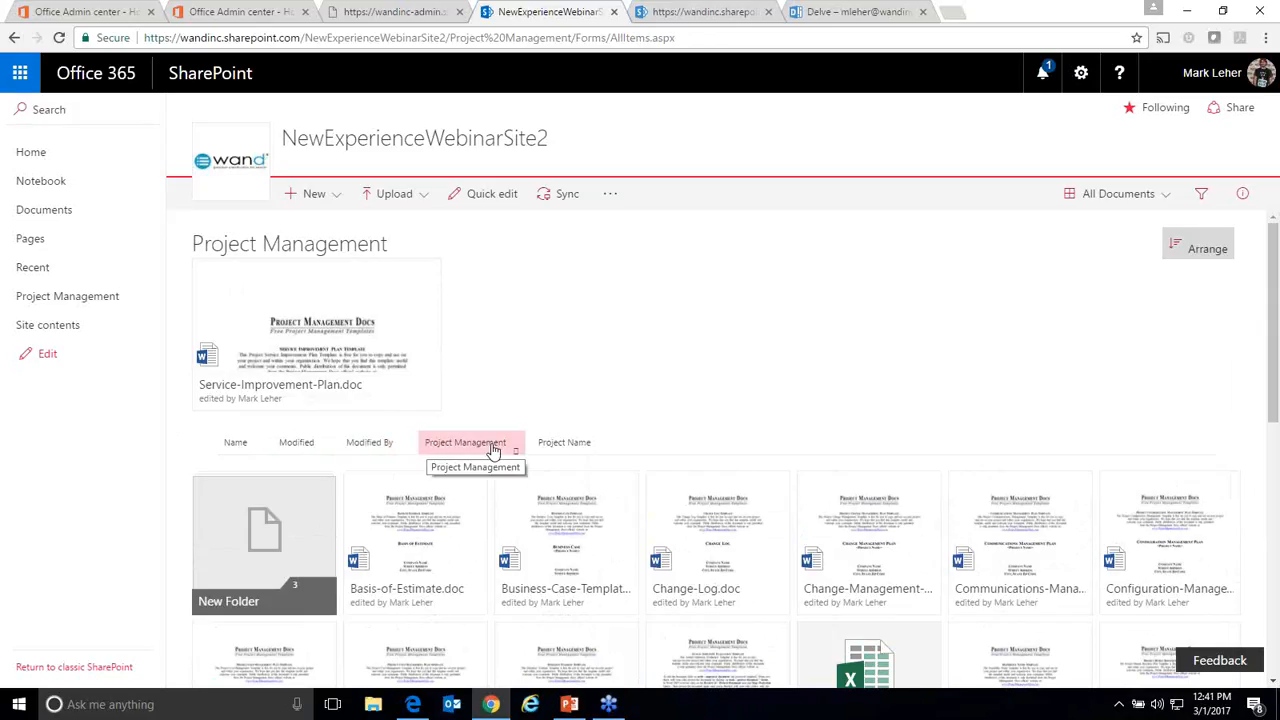
{"action": "left_click", "coordinate": [581, 452]}
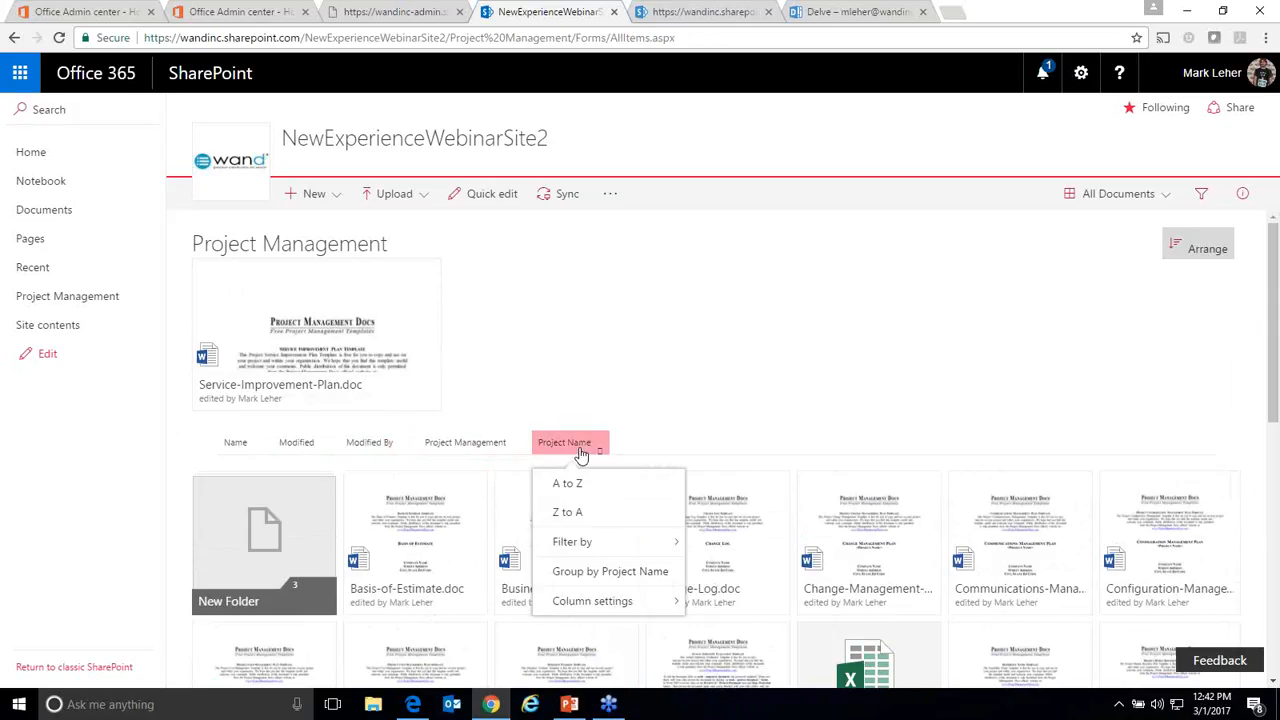
{"action": "left_click", "coordinate": [604, 574]}
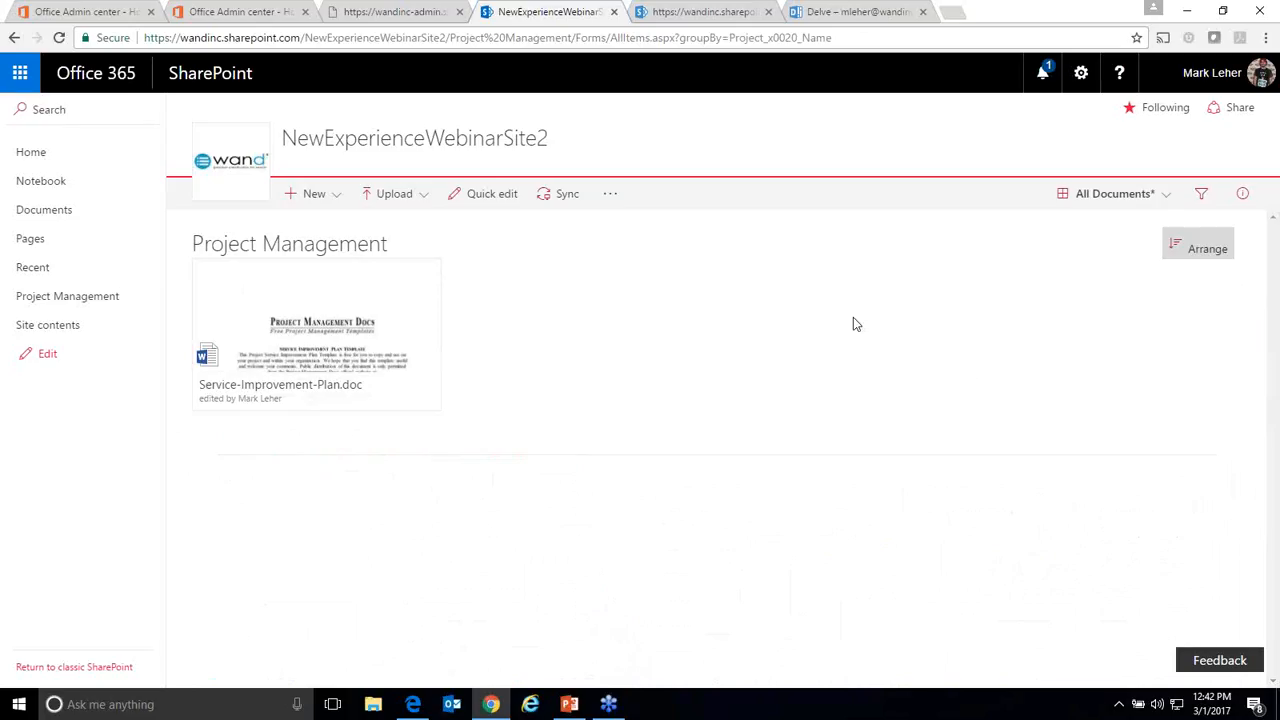
{"action": "scroll", "coordinate": [893, 297], "scroll_direction": "down", "scroll_amount": 2}
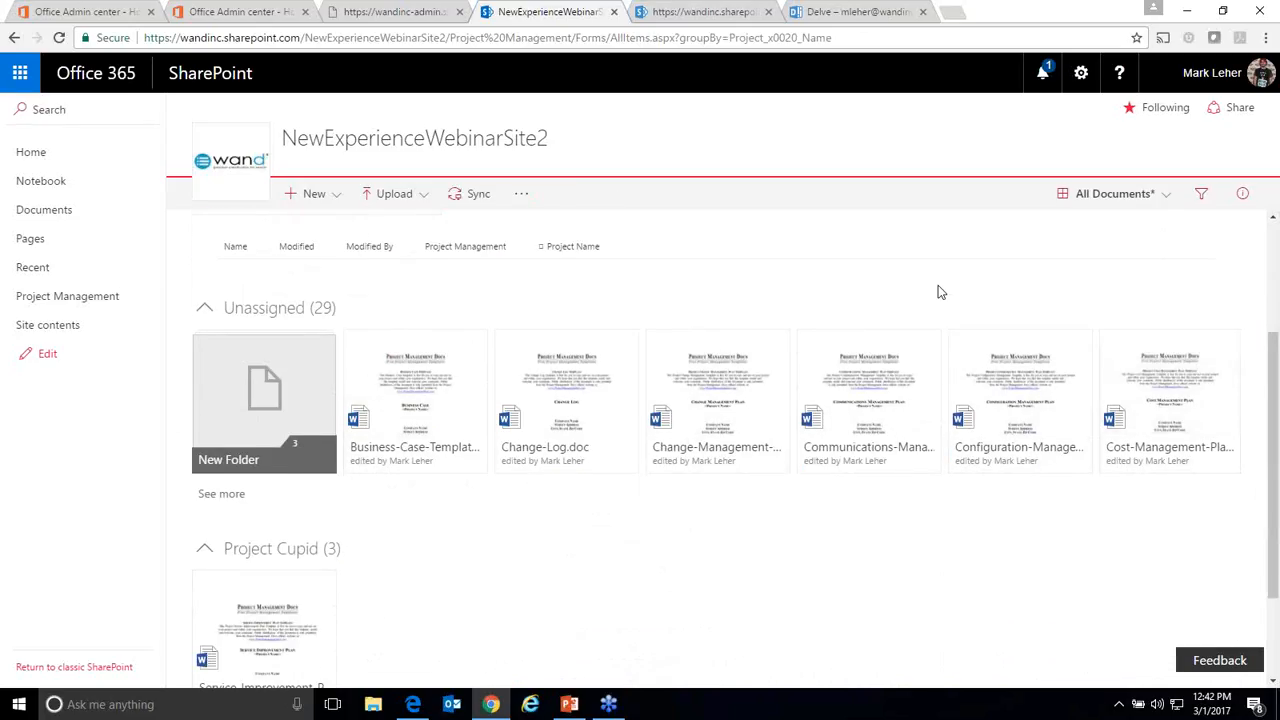
{"action": "scroll", "coordinate": [938, 291], "scroll_direction": "down", "scroll_amount": 2}
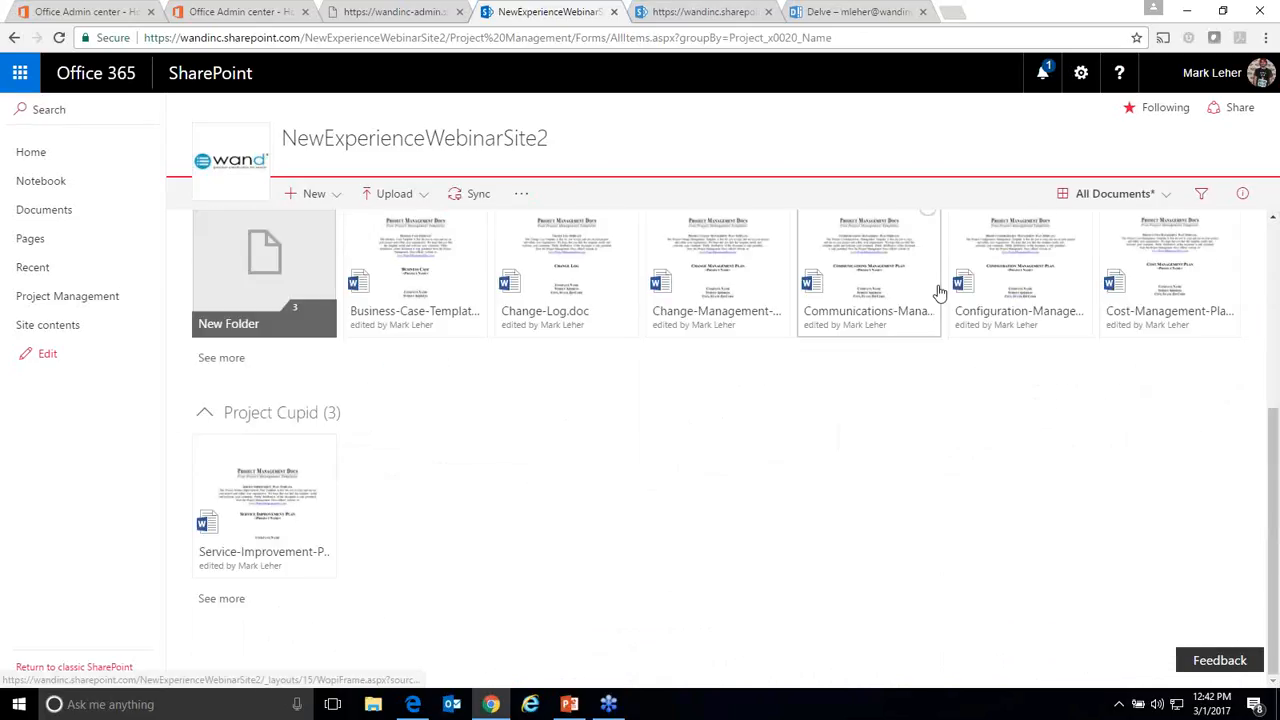
Step: View all documents tagged Project Cupid, check the Project Name grouping options, and return to the grouped Project Management library
{"action": "left_click", "coordinate": [220, 636]}
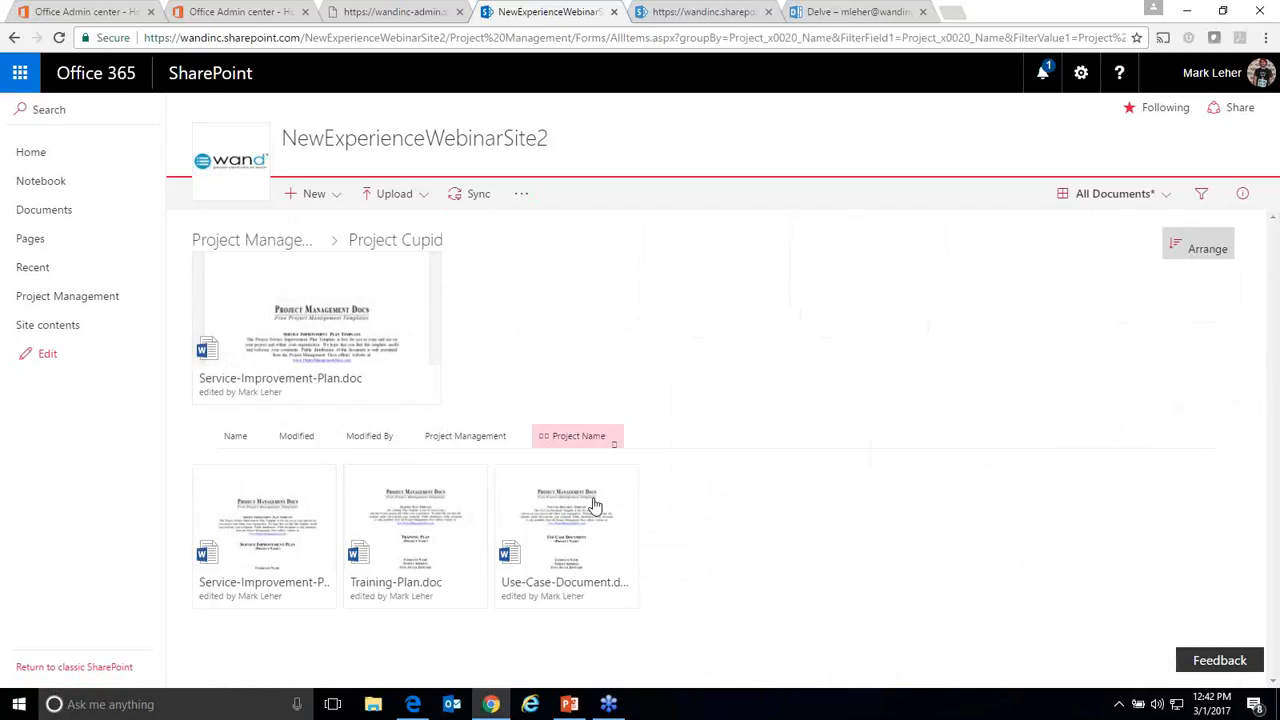
{"action": "left_click", "coordinate": [578, 436]}
{"action": "left_click", "coordinate": [745, 431]}
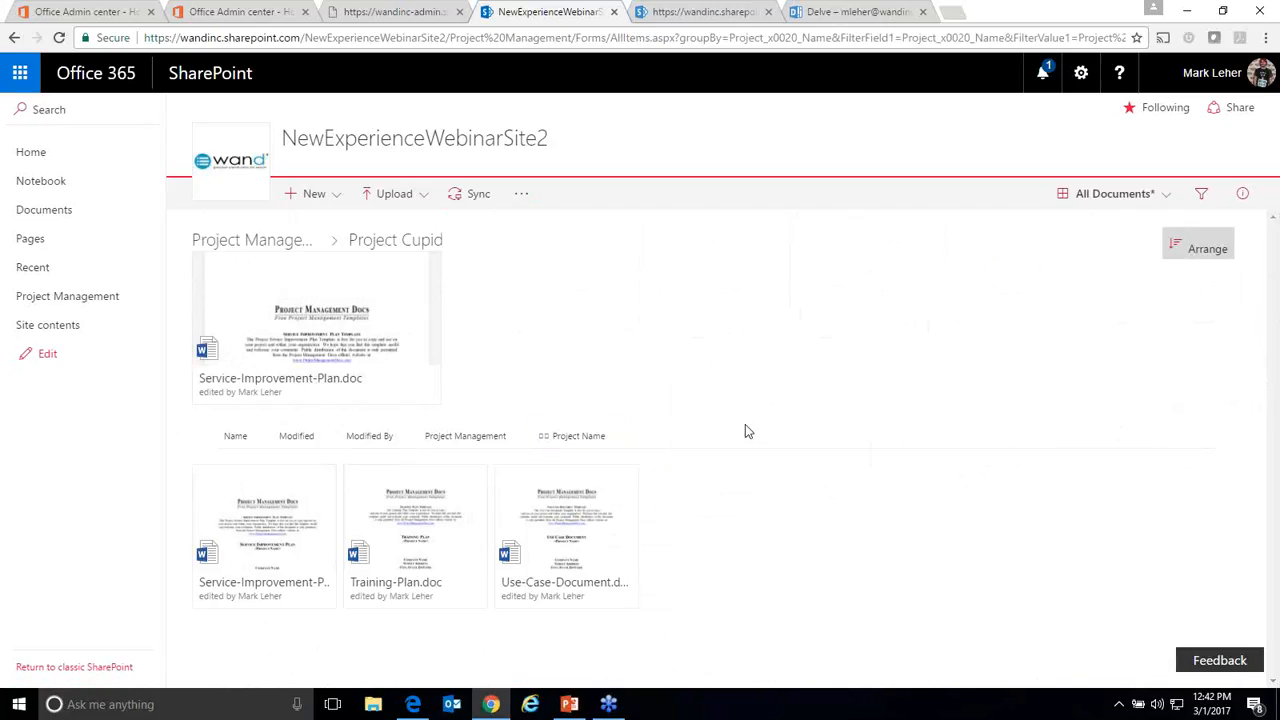
{"action": "left_click", "coordinate": [1190, 257]}
{"action": "left_click", "coordinate": [263, 242]}
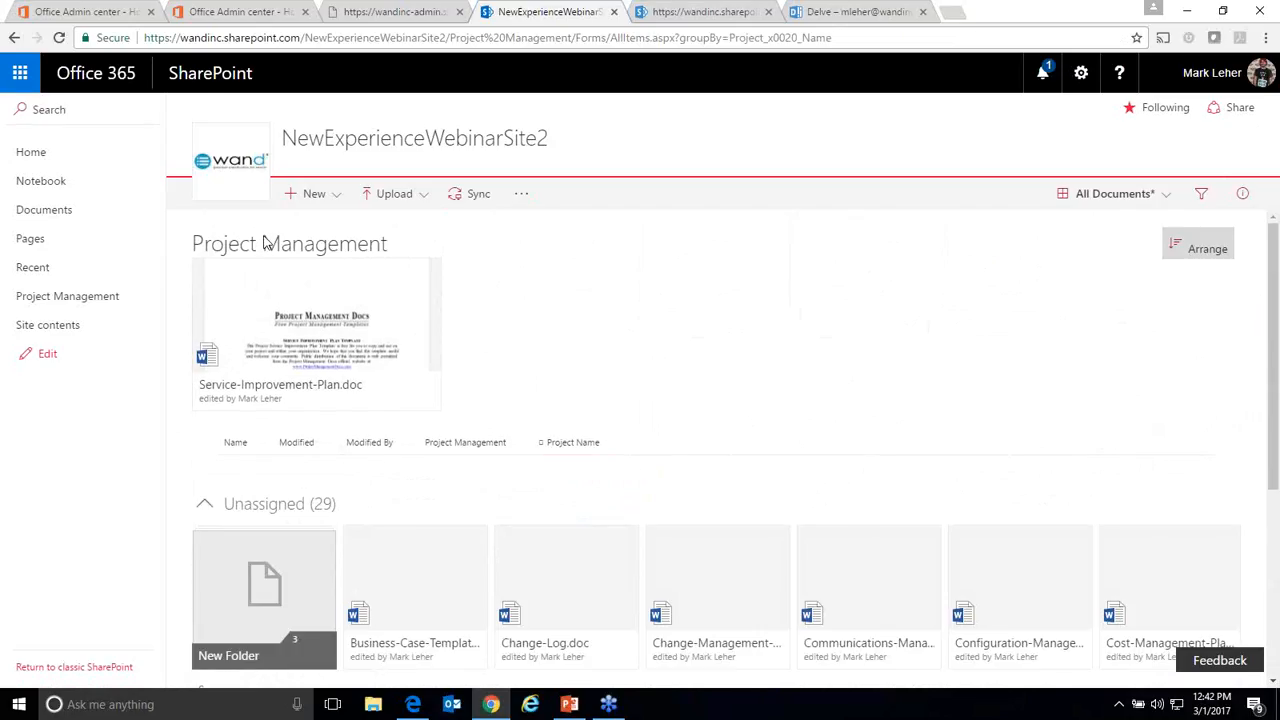
Step: Open the full set of Unassigned documents, look through them, and return to the Project Management library
{"action": "scroll", "coordinate": [640, 456], "scroll_direction": "down", "scroll_amount": 3}
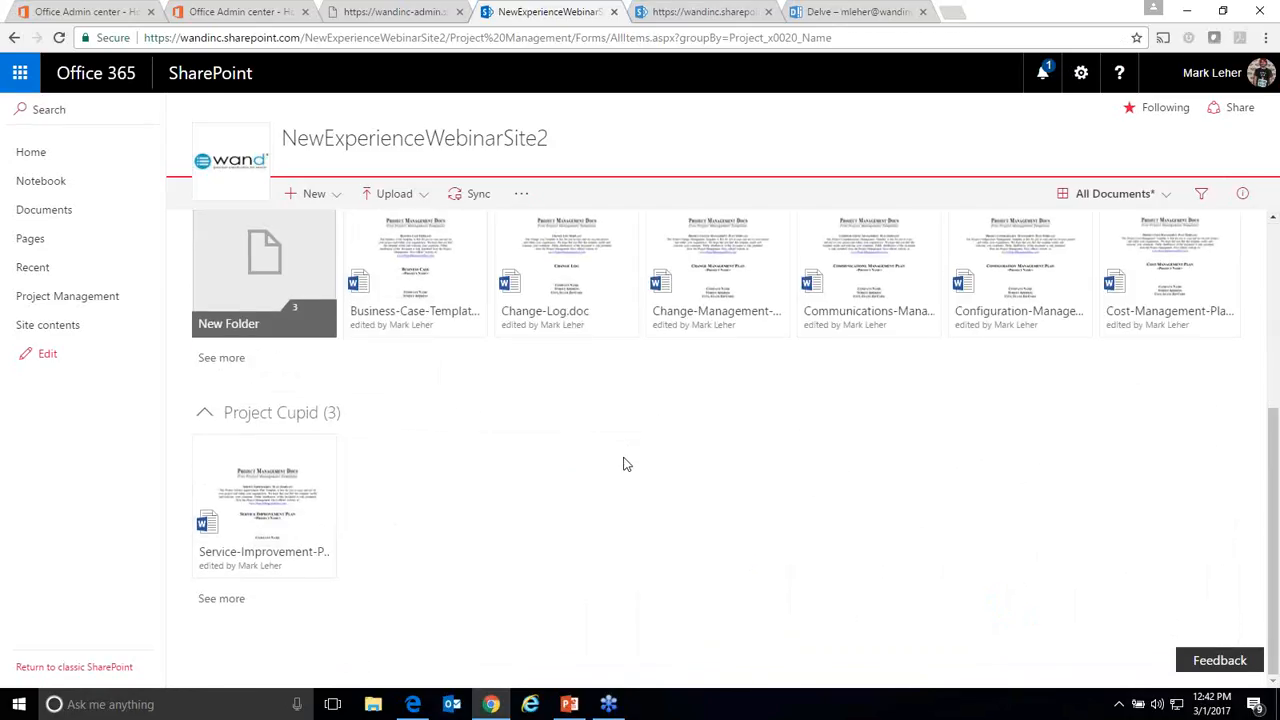
{"action": "scroll", "coordinate": [623, 464], "scroll_direction": "up", "scroll_amount": 2}
{"action": "left_click", "coordinate": [214, 528]}
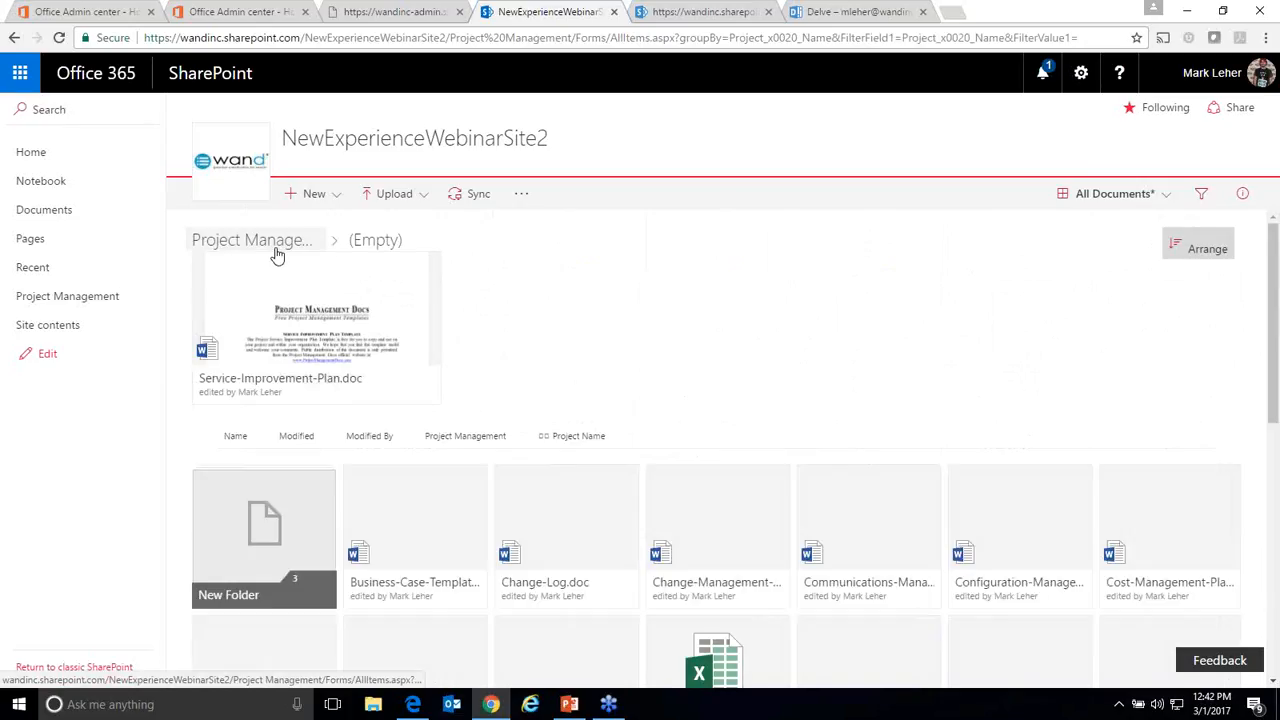
{"action": "scroll", "coordinate": [526, 294], "scroll_direction": "down", "scroll_amount": 3}
{"action": "scroll", "coordinate": [521, 298], "scroll_direction": "down", "scroll_amount": 2}
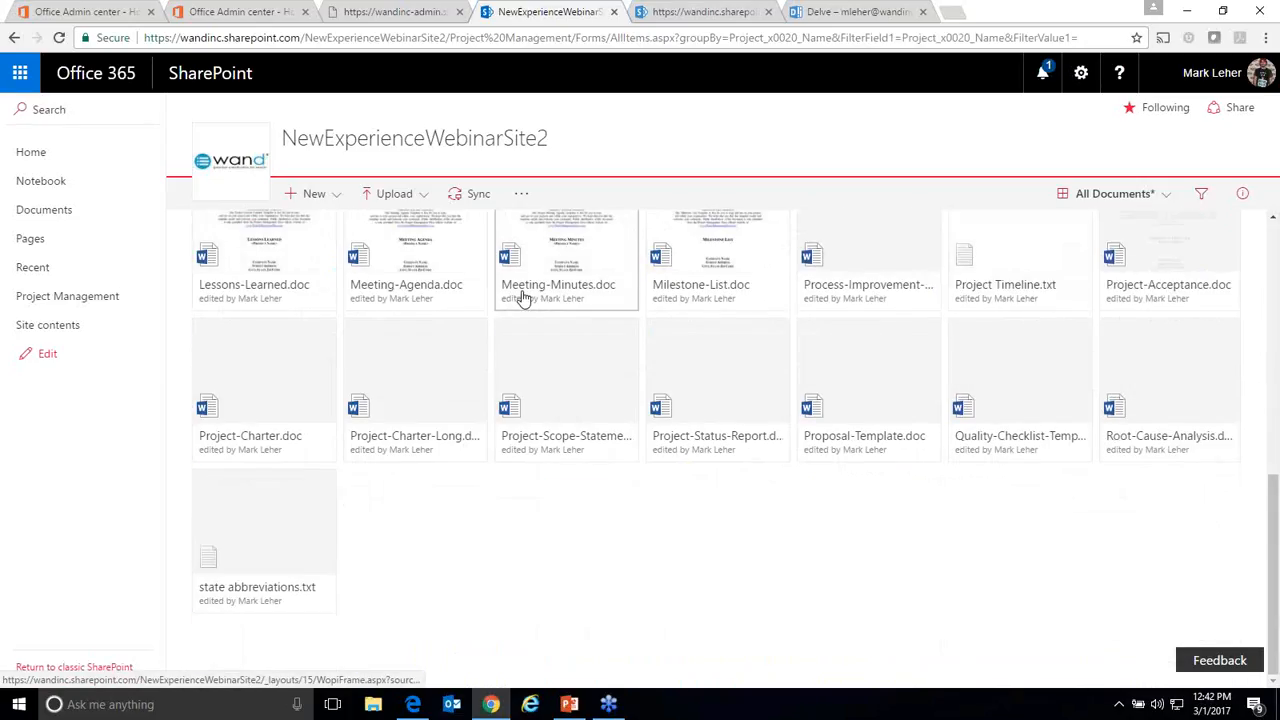
{"action": "scroll", "coordinate": [515, 300], "scroll_direction": "up", "scroll_amount": 5}
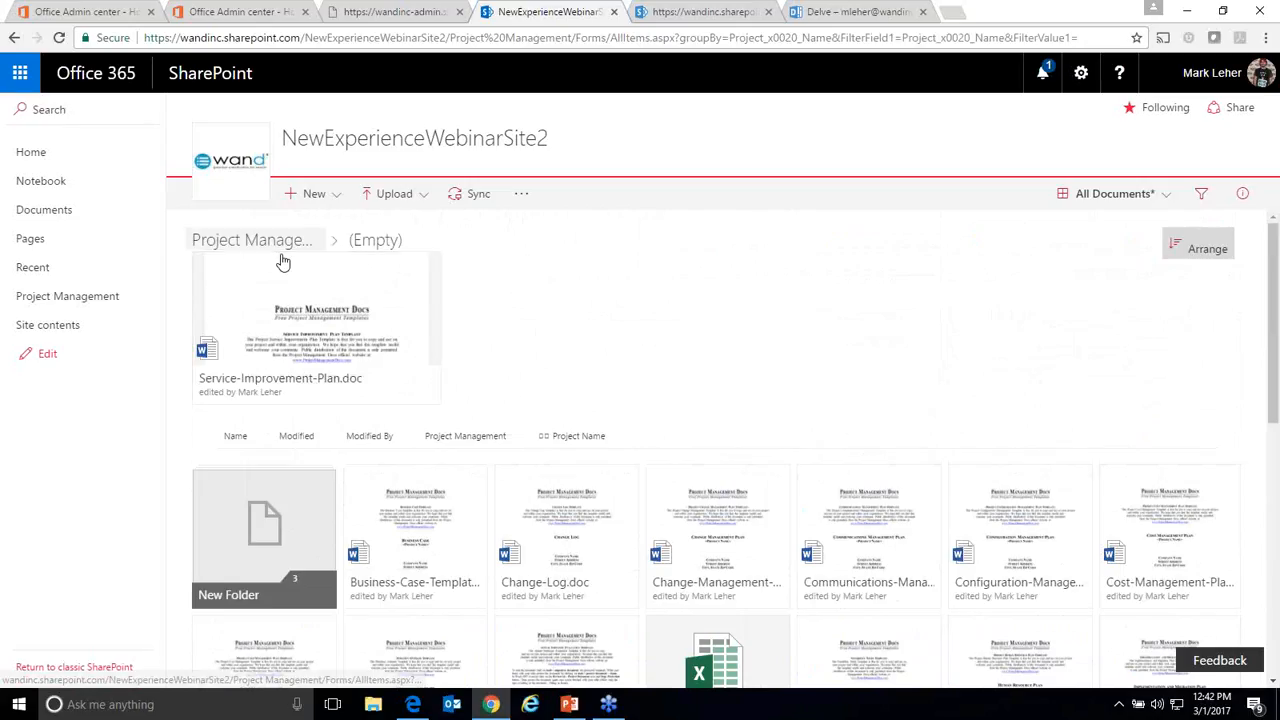
{"action": "left_click", "coordinate": [281, 258]}
Step: Tag Change-Log.doc and the Configuration-Management plan with Project Cupid by moving them from Unassigned into that group
{"action": "scroll", "coordinate": [528, 283], "scroll_direction": "down", "scroll_amount": 3}
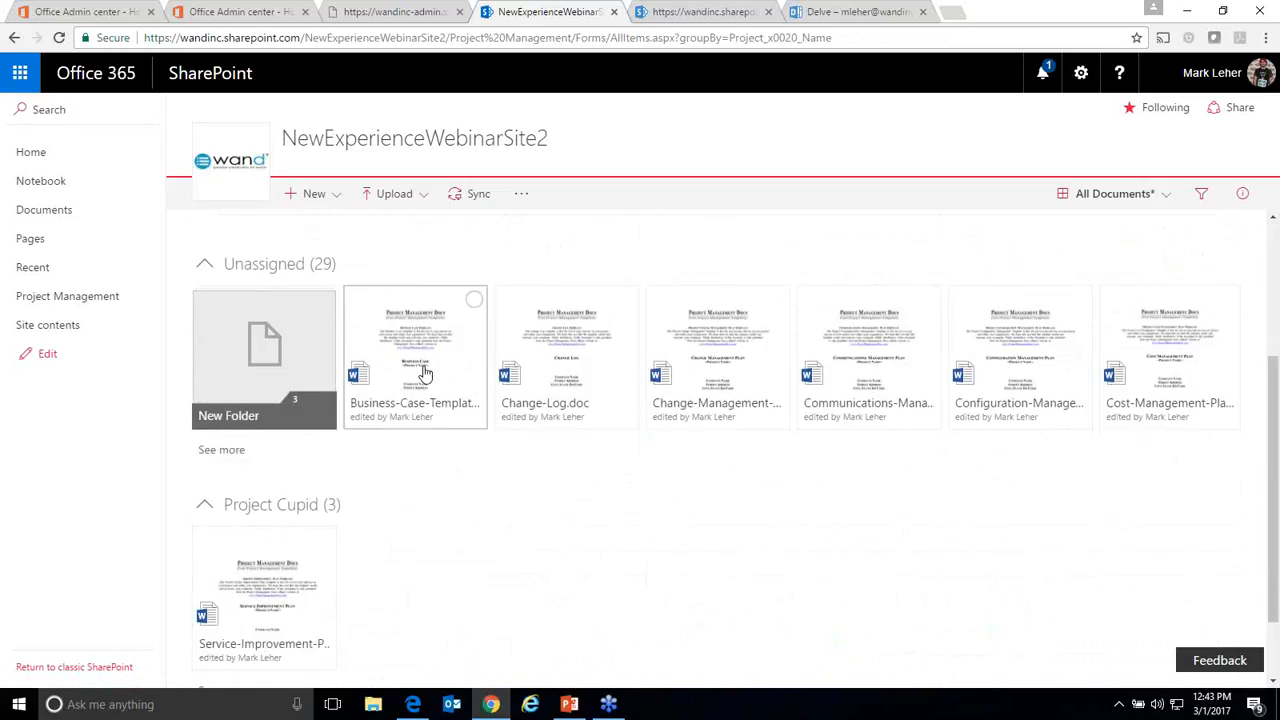
{"action": "left_click", "coordinate": [205, 506]}
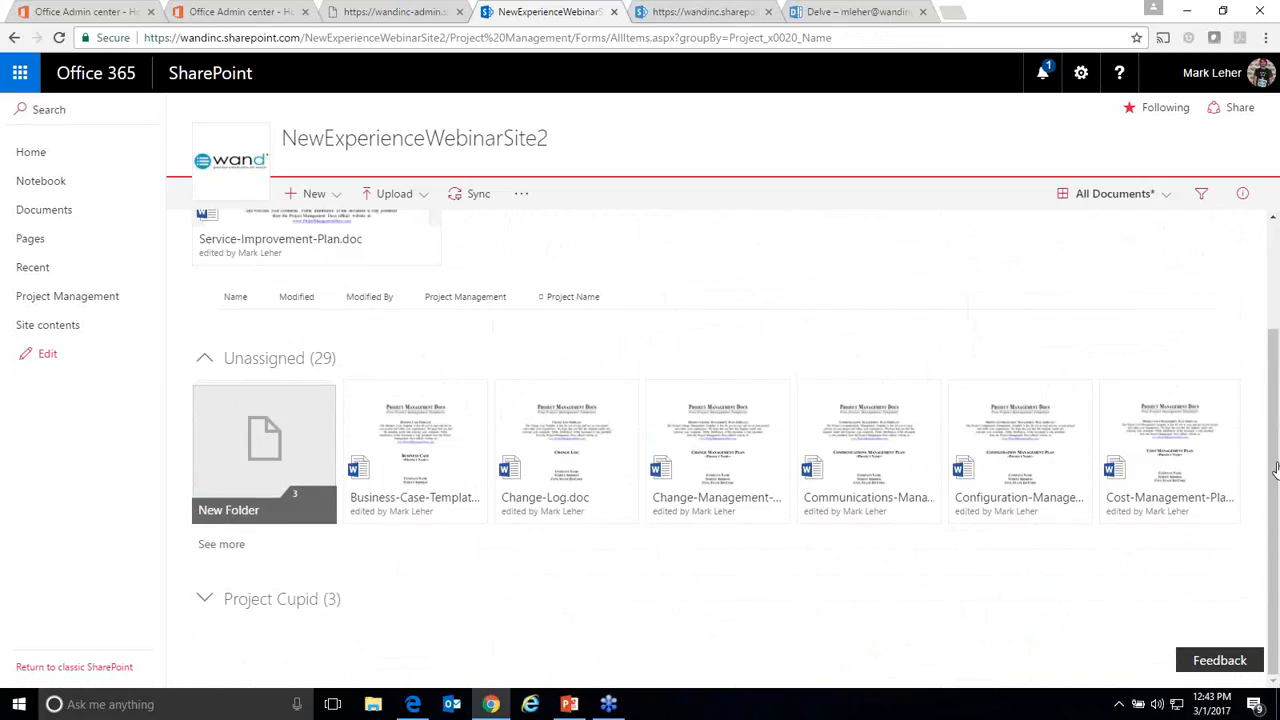
{"action": "scroll", "coordinate": [338, 340], "scroll_direction": "up", "scroll_amount": 2}
{"action": "scroll", "coordinate": [338, 352], "scroll_direction": "down", "scroll_amount": 2}
{"action": "left_click_drag", "start_coordinate": [558, 453], "coordinate": [271, 594]}
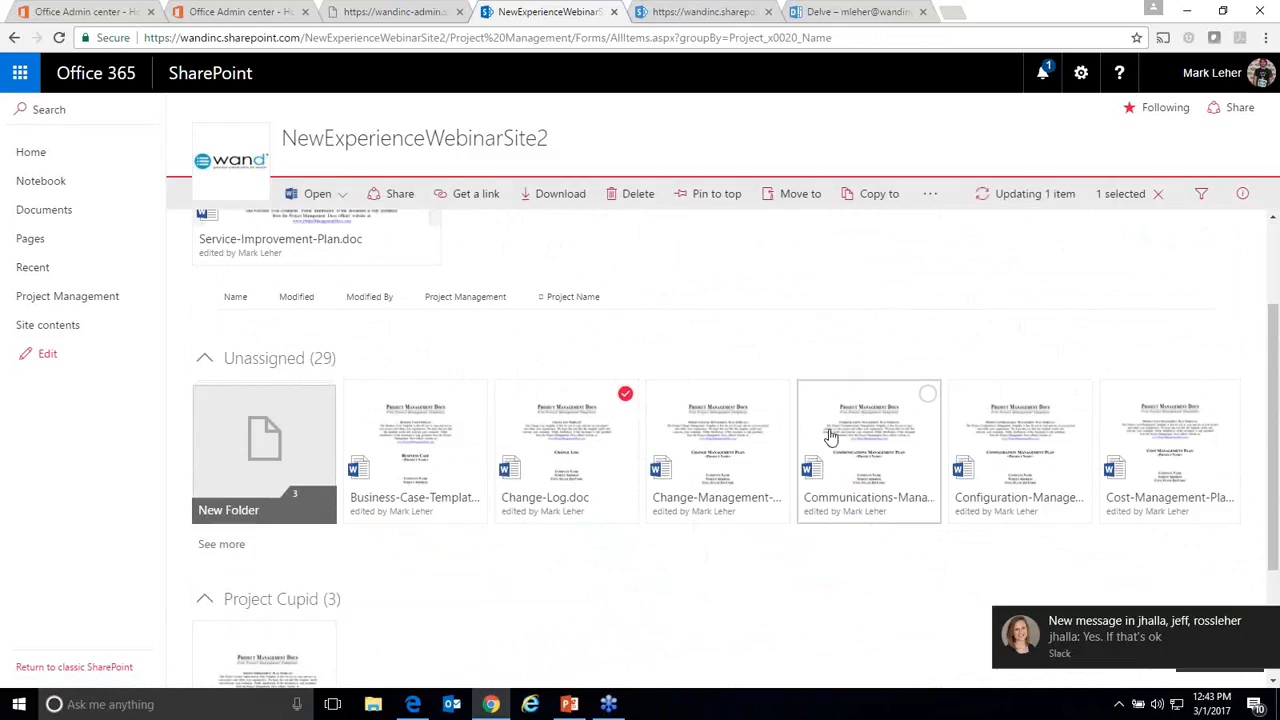
{"action": "left_click_drag", "start_coordinate": [829, 434], "coordinate": [271, 597]}
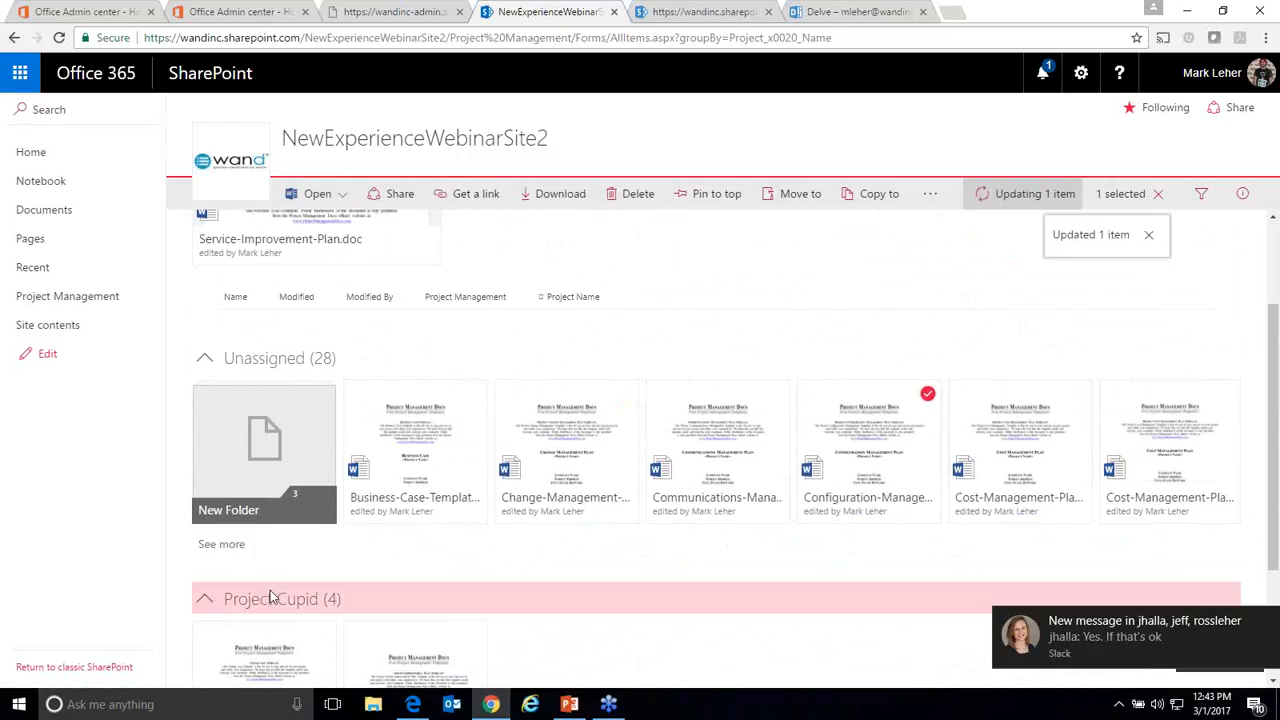
Step: Move Duration-Estimate.doc from the Unassigned group into the Project Cupid group
{"action": "scroll", "coordinate": [316, 575], "scroll_direction": "down", "scroll_amount": 2}
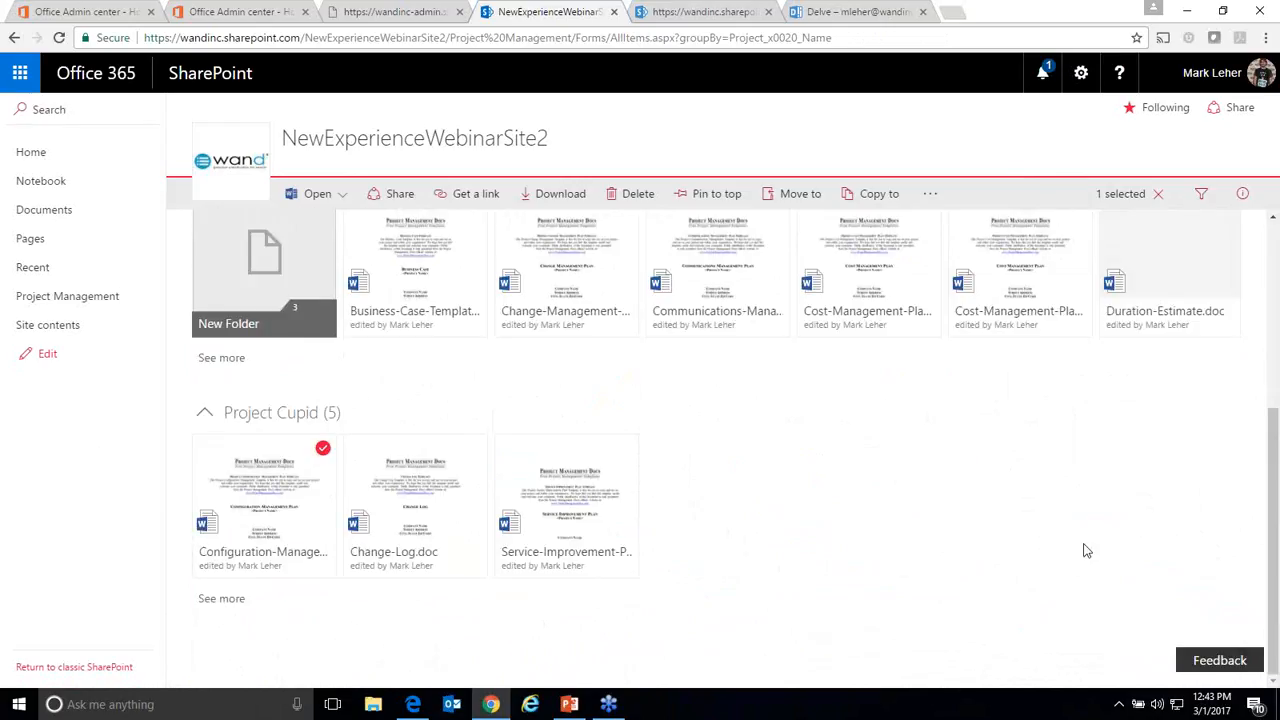
{"action": "scroll", "coordinate": [1087, 551], "scroll_direction": "up", "scroll_amount": 3}
{"action": "scroll", "coordinate": [1160, 345], "scroll_direction": "down", "scroll_amount": 3}
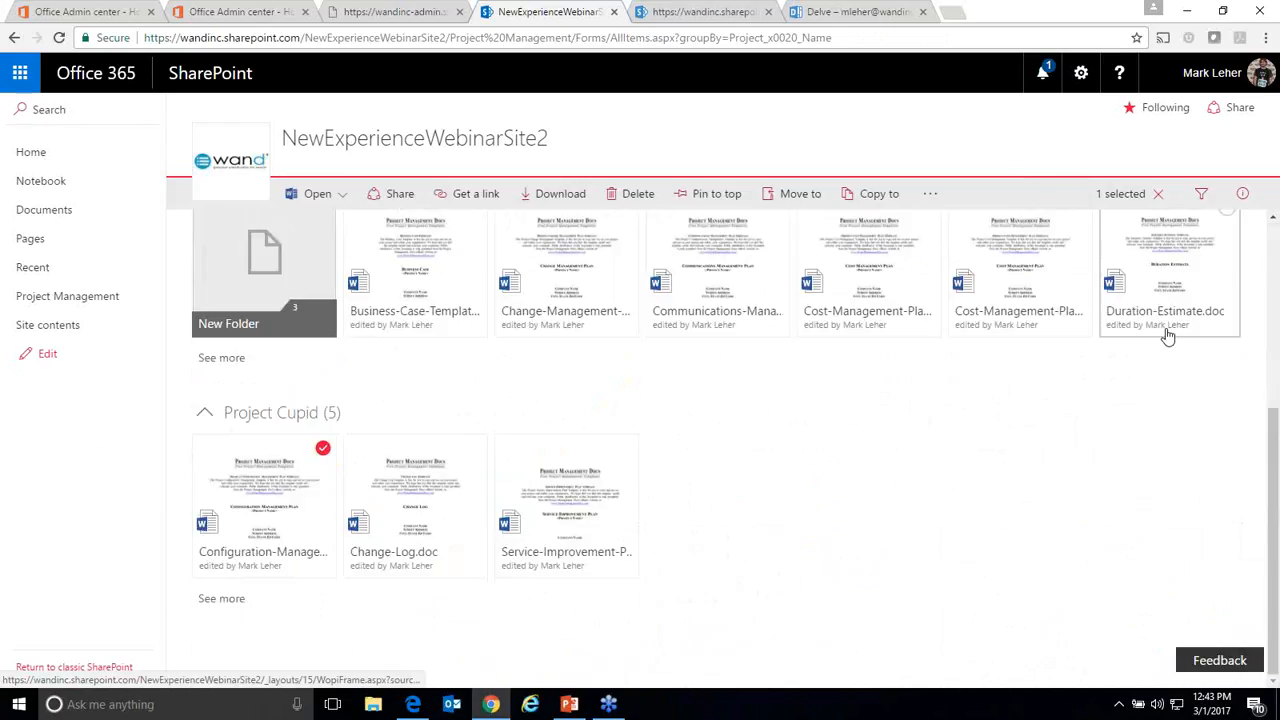
{"action": "scroll", "coordinate": [1167, 337], "scroll_direction": "up", "scroll_amount": 2}
{"action": "scroll", "coordinate": [1165, 330], "scroll_direction": "down", "scroll_amount": 2}
{"action": "left_click_drag", "start_coordinate": [1163, 309], "coordinate": [256, 414]}
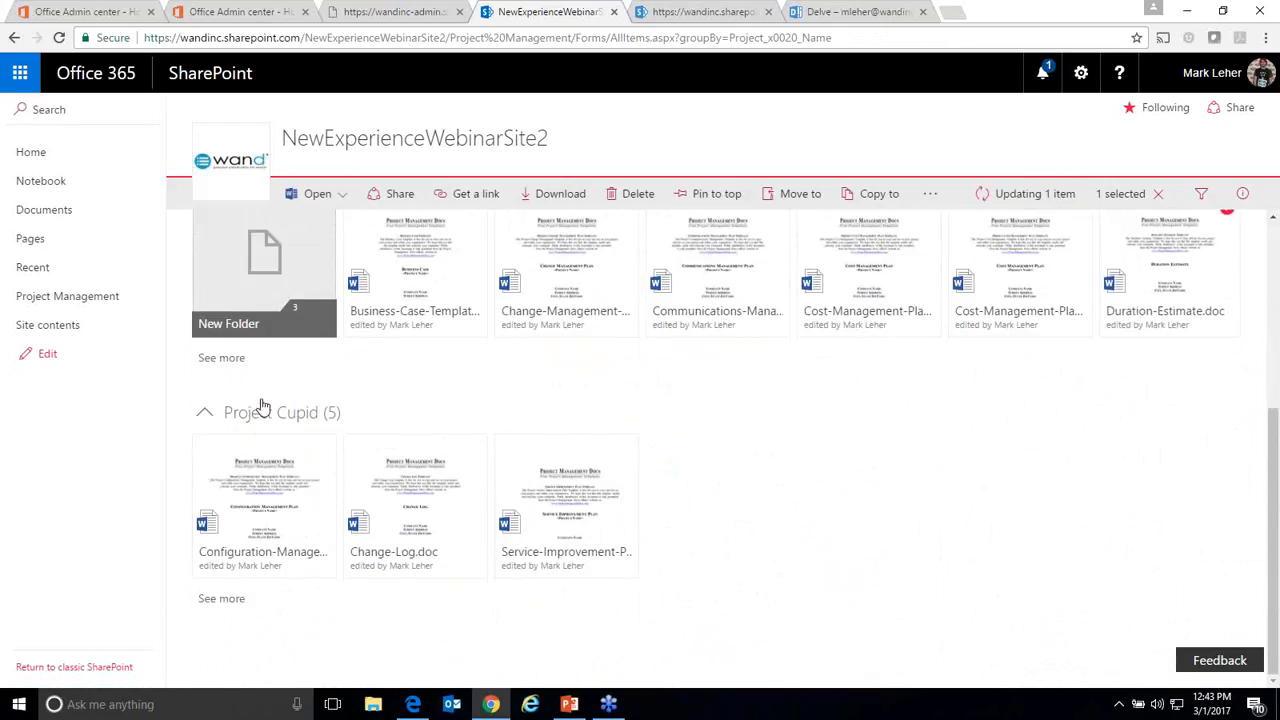
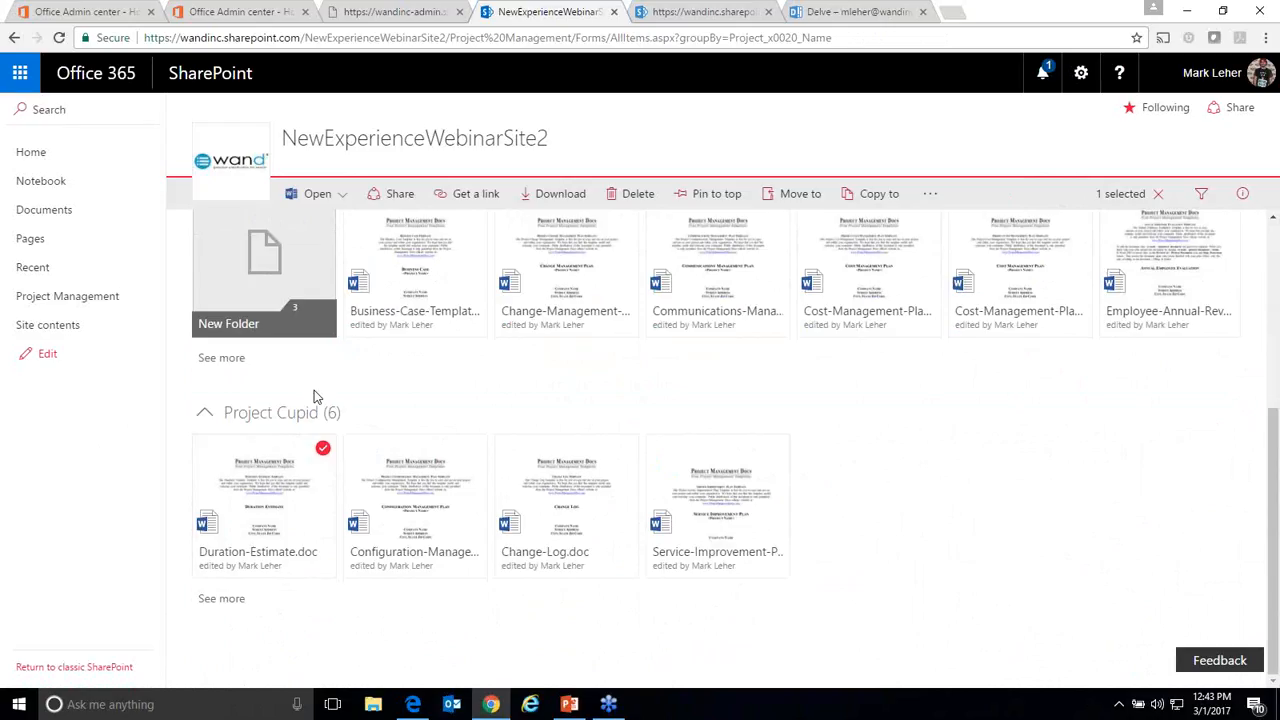
Step: Collapse the Project Cupid group and leave the Unassigned group expanded
{"action": "scroll", "coordinate": [318, 398], "scroll_direction": "up", "scroll_amount": 2}
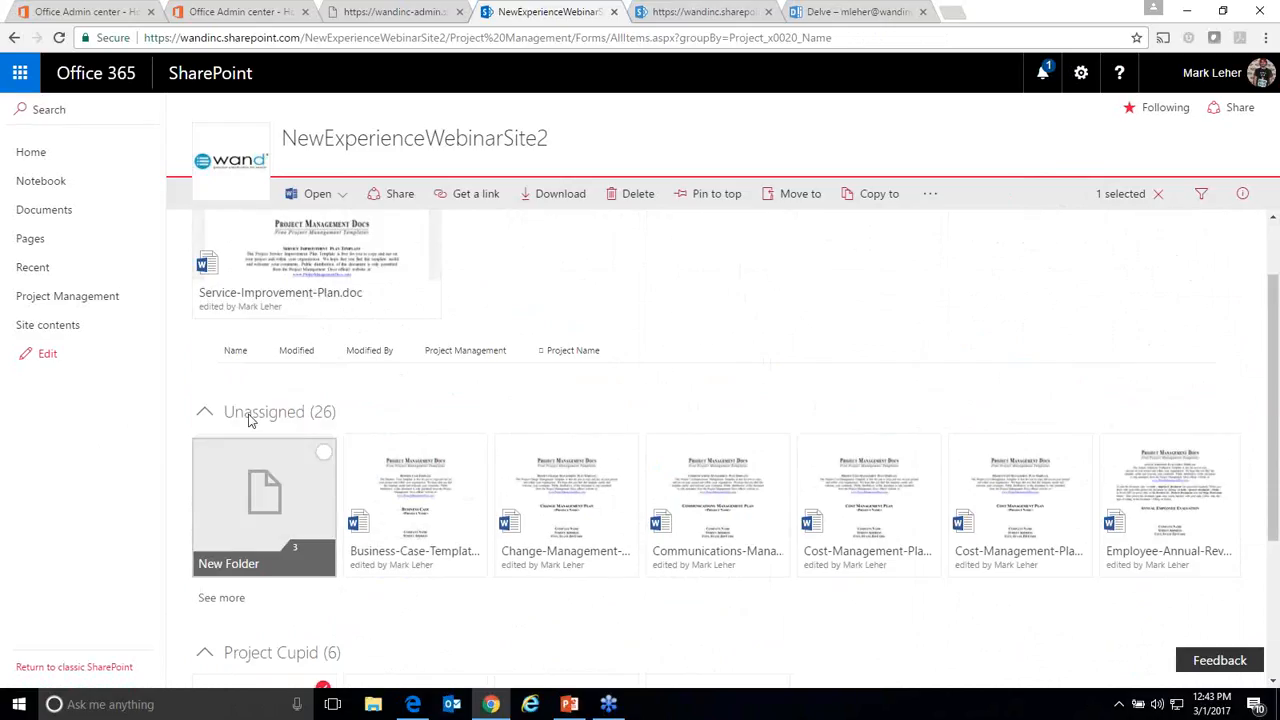
{"action": "left_click", "coordinate": [206, 415]}
{"action": "left_click", "coordinate": [204, 462]}
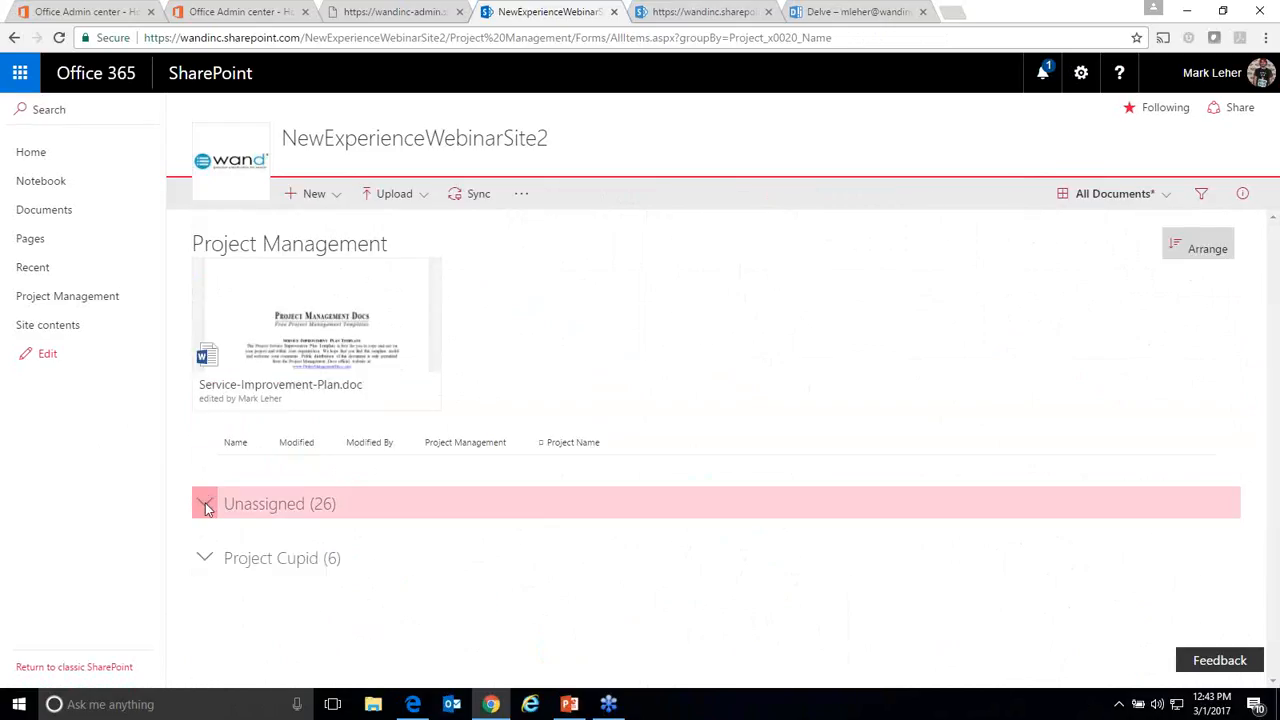
{"action": "left_click", "coordinate": [204, 504]}
{"action": "scroll", "coordinate": [300, 560], "scroll_direction": "down", "scroll_amount": 1}
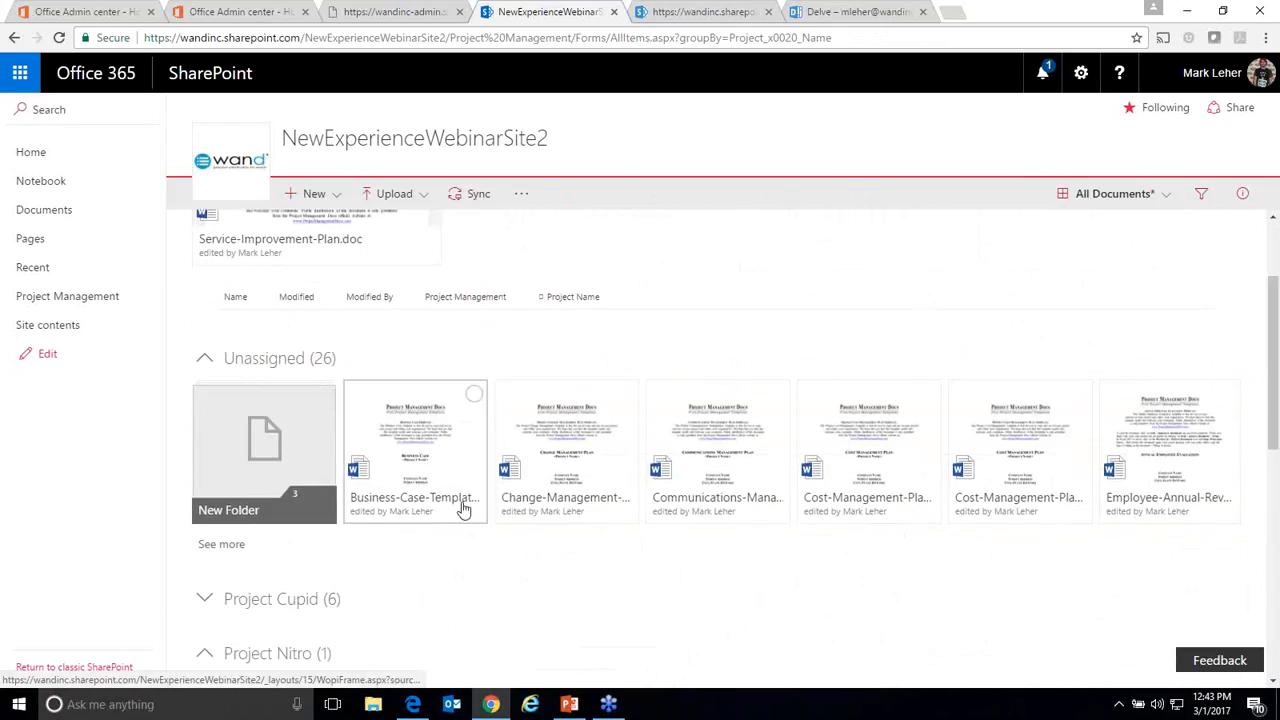
Step: Move the Communications-Management plan and the Employee-Annual-Review document from Unassigned into the Project Nitro group
{"action": "scroll", "coordinate": [265, 447], "scroll_direction": "down", "scroll_amount": 2}
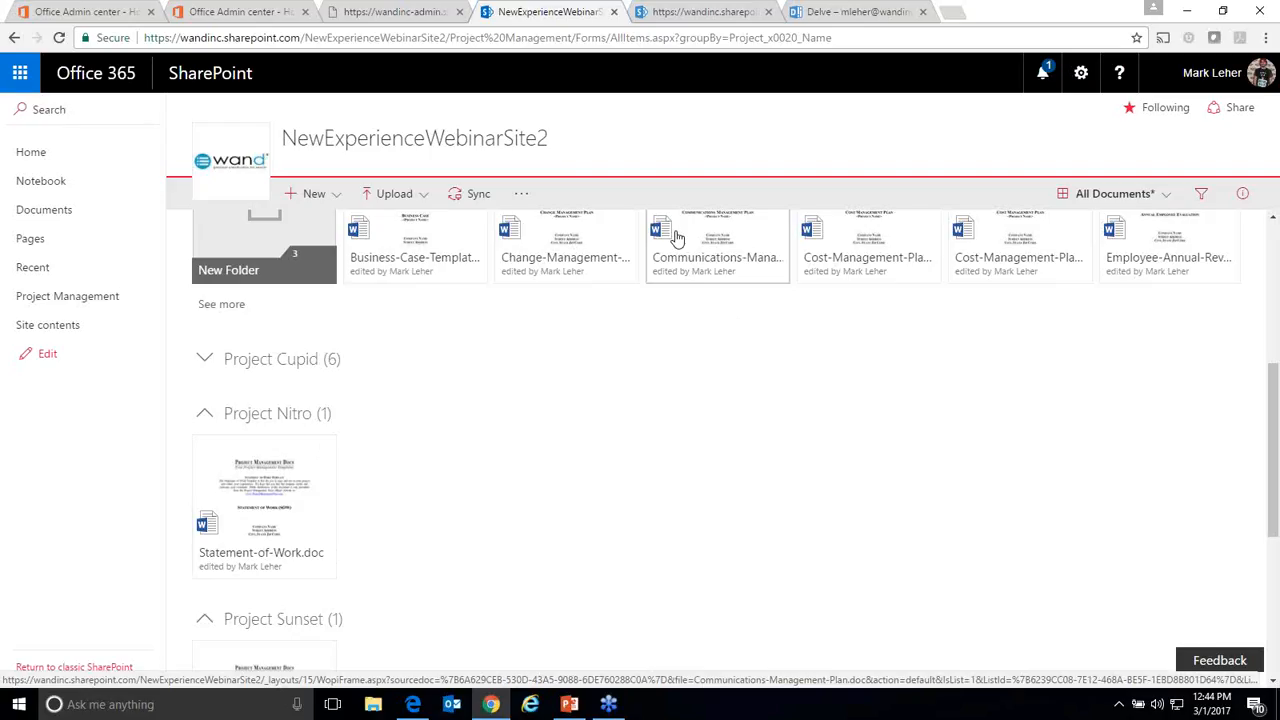
{"action": "left_click_drag", "start_coordinate": [697, 246], "coordinate": [368, 430]}
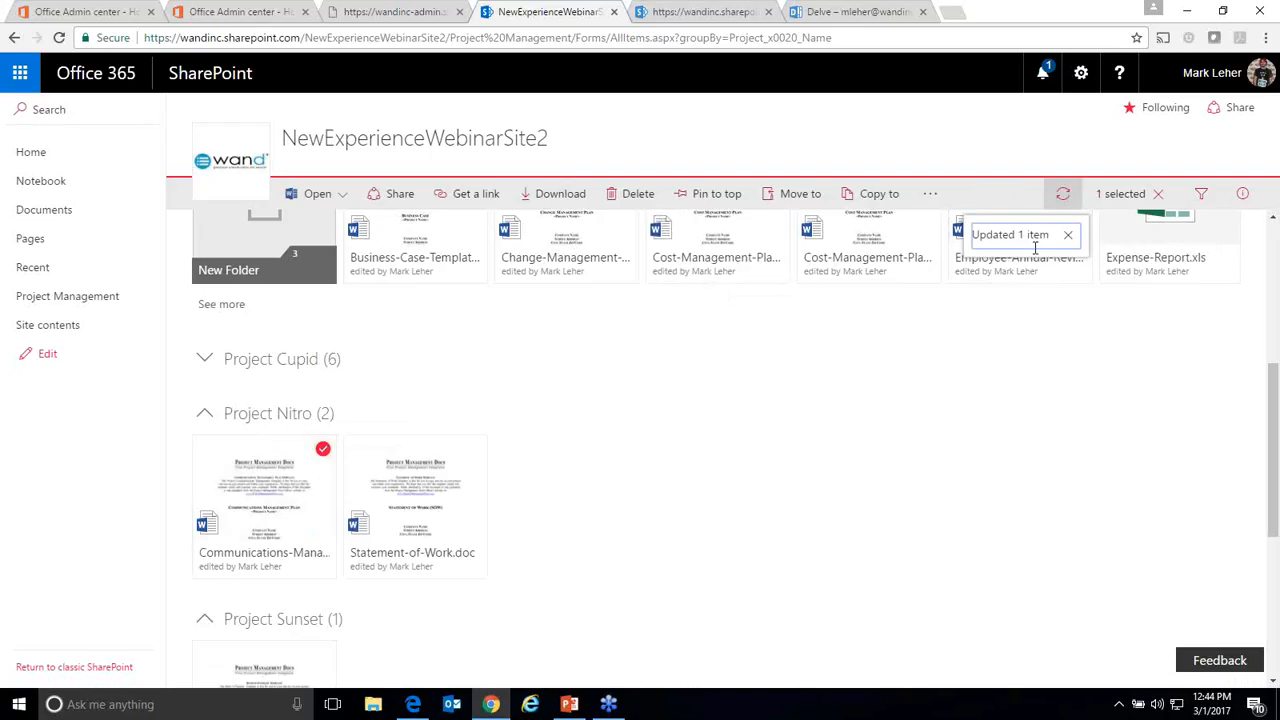
{"action": "left_click_drag", "start_coordinate": [1037, 270], "coordinate": [206, 409]}
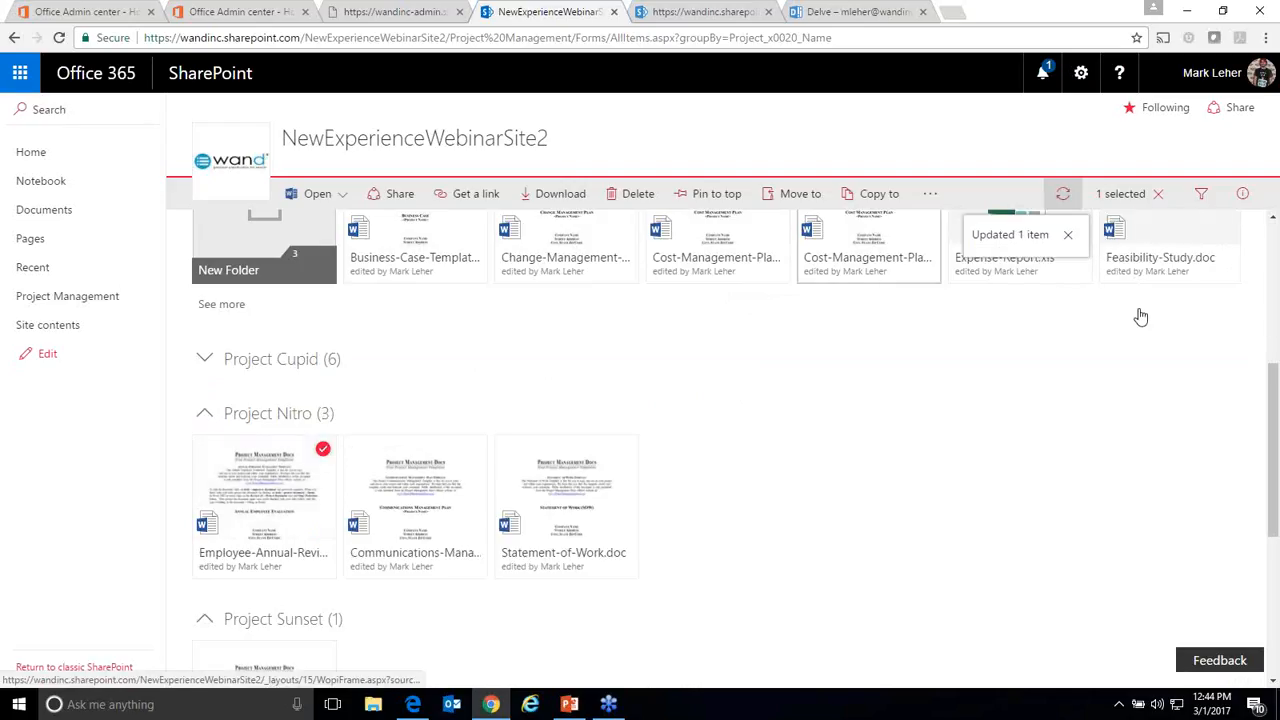
Step: Move one Cost-Management-Plan document into the Project Sunset group and the other into Project Cupid
{"action": "left_click_drag", "start_coordinate": [858, 278], "coordinate": [251, 625]}
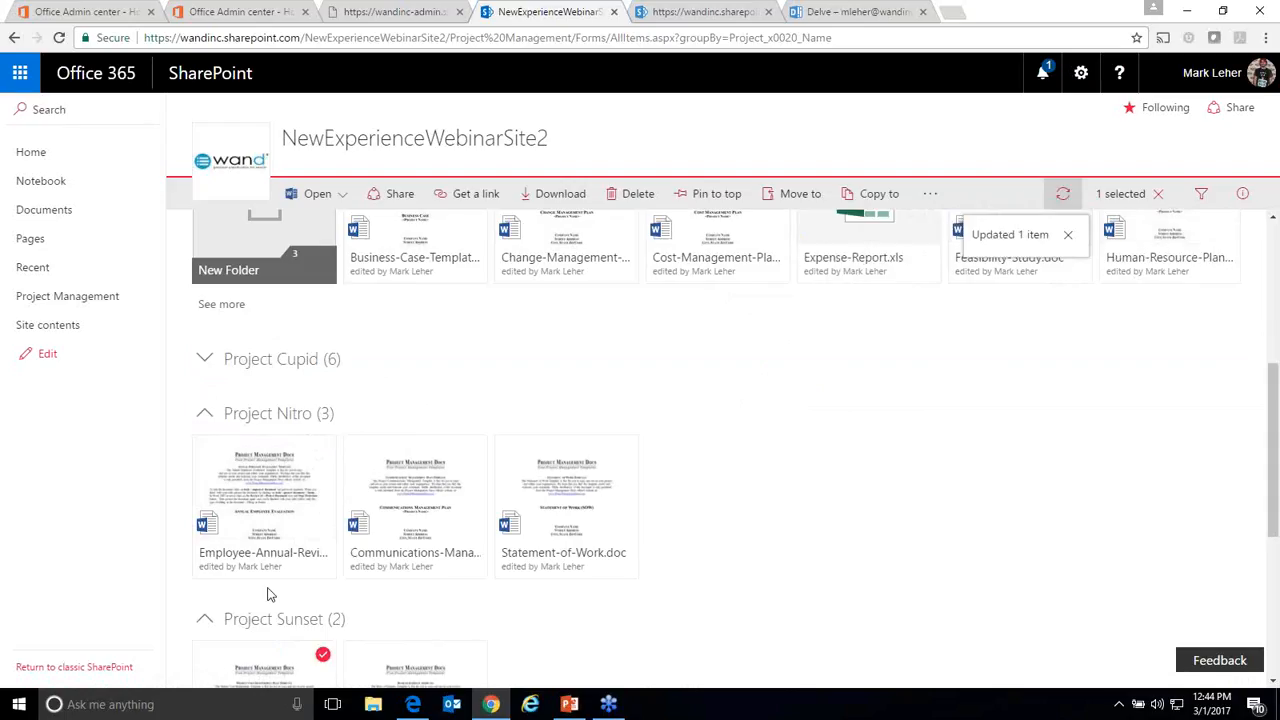
{"action": "left_click_drag", "start_coordinate": [663, 277], "coordinate": [290, 366]}
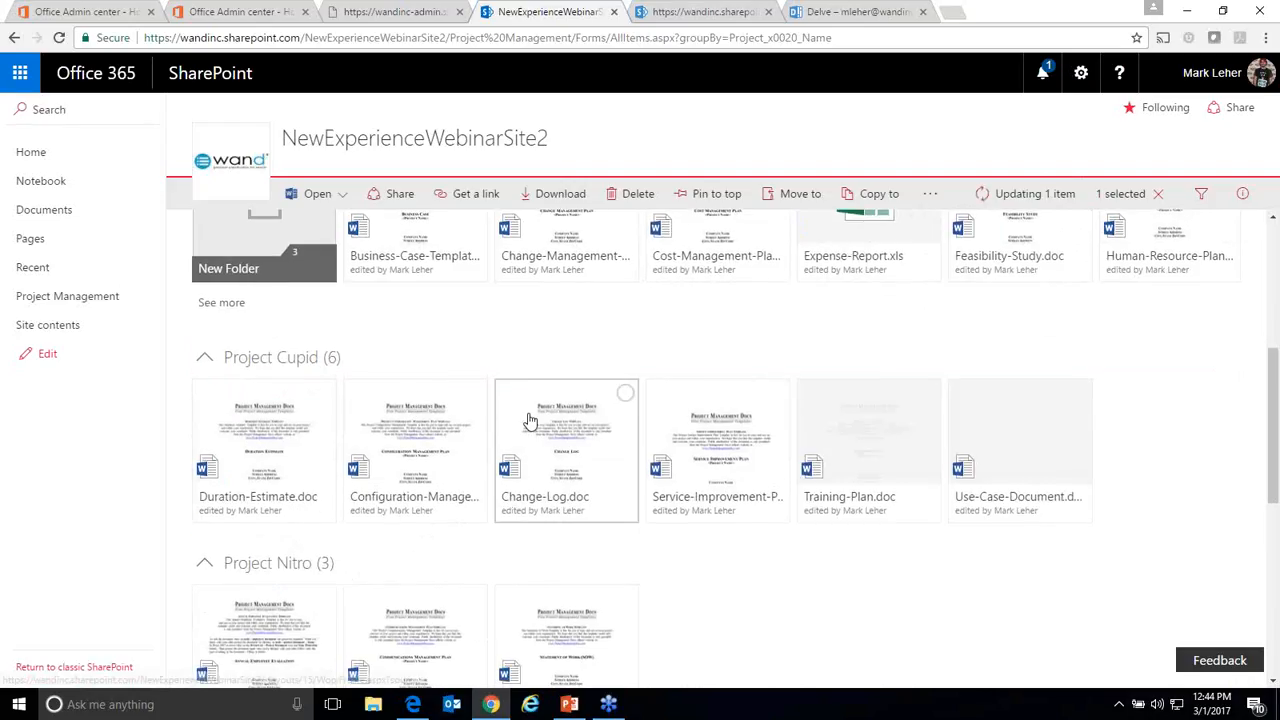
Step: Collapse the Project Sunset and Project X groups
{"action": "scroll", "coordinate": [480, 455], "scroll_direction": "down", "scroll_amount": 5}
{"action": "scroll", "coordinate": [971, 314], "scroll_direction": "up", "scroll_amount": 2}
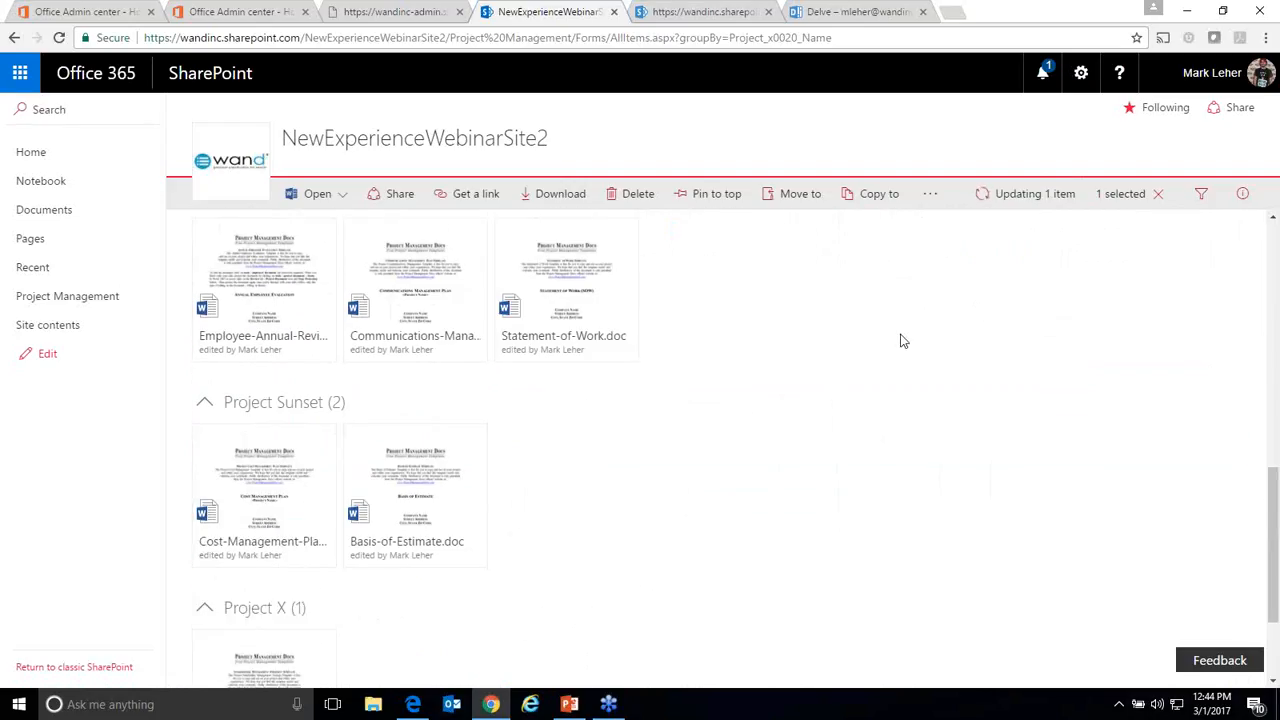
{"action": "scroll", "coordinate": [903, 341], "scroll_direction": "up", "scroll_amount": 1}
{"action": "left_click", "coordinate": [203, 484]}
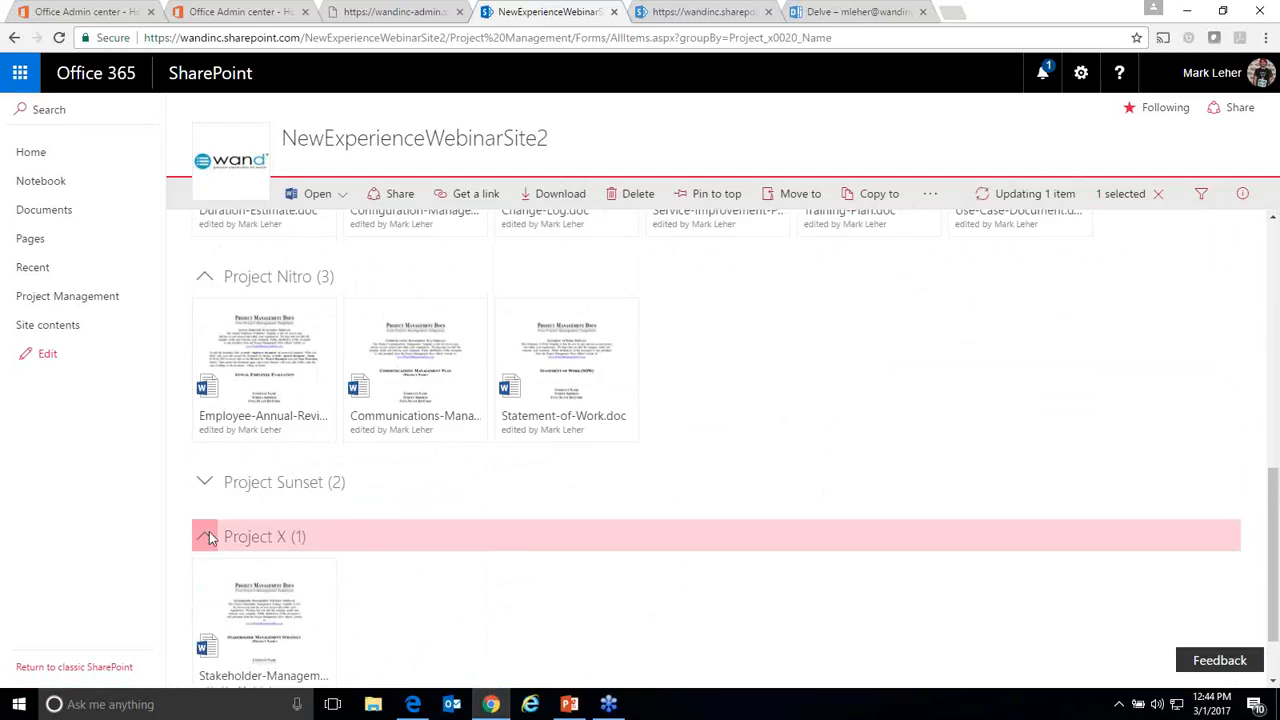
{"action": "left_click", "coordinate": [209, 537]}
Step: Move Use-Case-Document, Service-Improvement-Plan, Change-Log and the Configuration-Management plan out of Project Cupid into the other project groups
{"action": "left_click_drag", "start_coordinate": [1003, 268], "coordinate": [255, 598]}
{"action": "left_click_drag", "start_coordinate": [711, 277], "coordinate": [297, 346]}
{"action": "left_click_drag", "start_coordinate": [583, 240], "coordinate": [318, 547]}
{"action": "left_click_drag", "start_coordinate": [400, 249], "coordinate": [314, 540]}
Step: Move Business-Case-Template and the Change-Management plan from Unassigned into the Project Cupid group
{"action": "scroll", "coordinate": [683, 434], "scroll_direction": "up", "scroll_amount": 4}
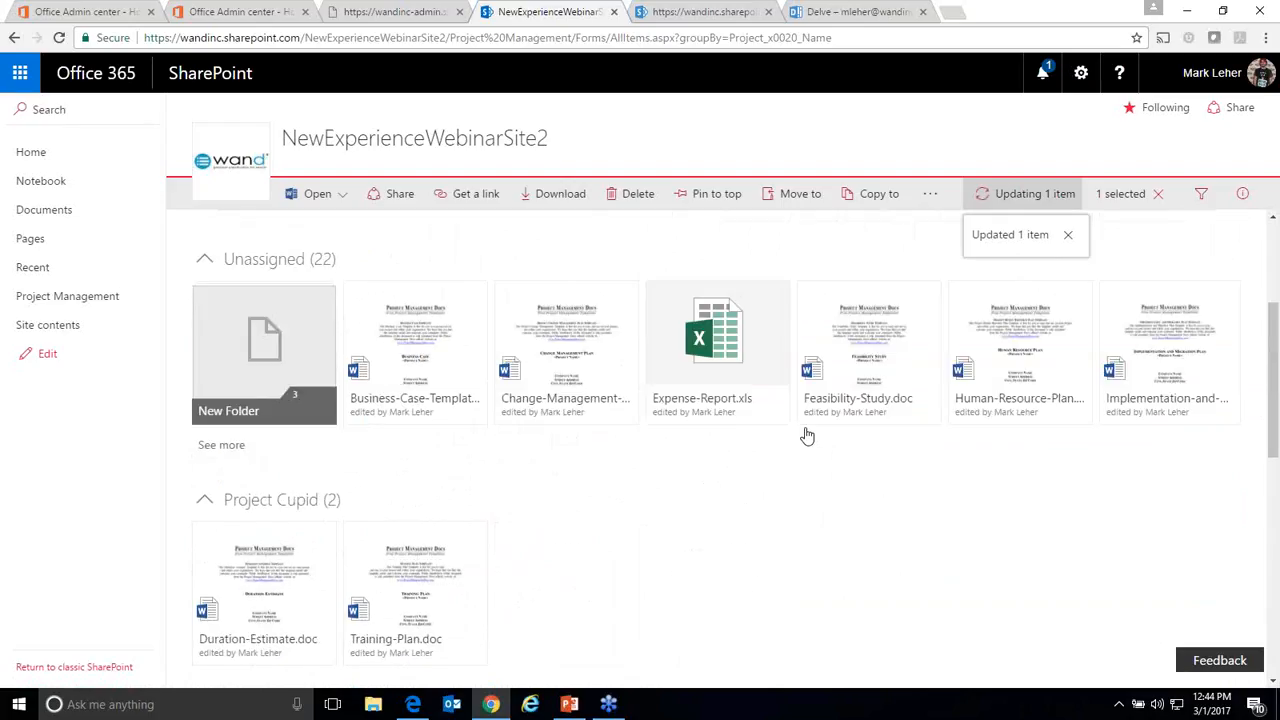
{"action": "left_click_drag", "start_coordinate": [463, 398], "coordinate": [338, 524]}
{"action": "left_click_drag", "start_coordinate": [602, 409], "coordinate": [323, 526]}
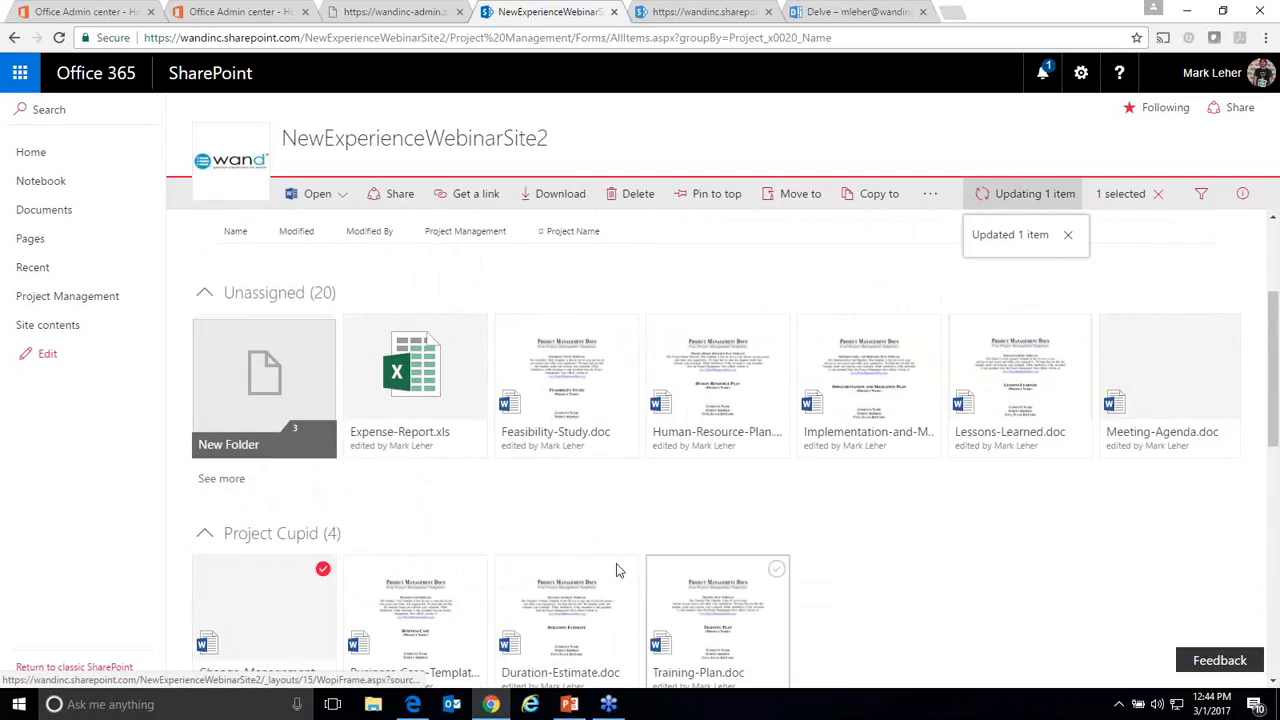
Step: Remove the Project Name grouping from the tiled library and look through the ungrouped documents
{"action": "scroll", "coordinate": [1132, 624], "scroll_direction": "up", "scroll_amount": 2}
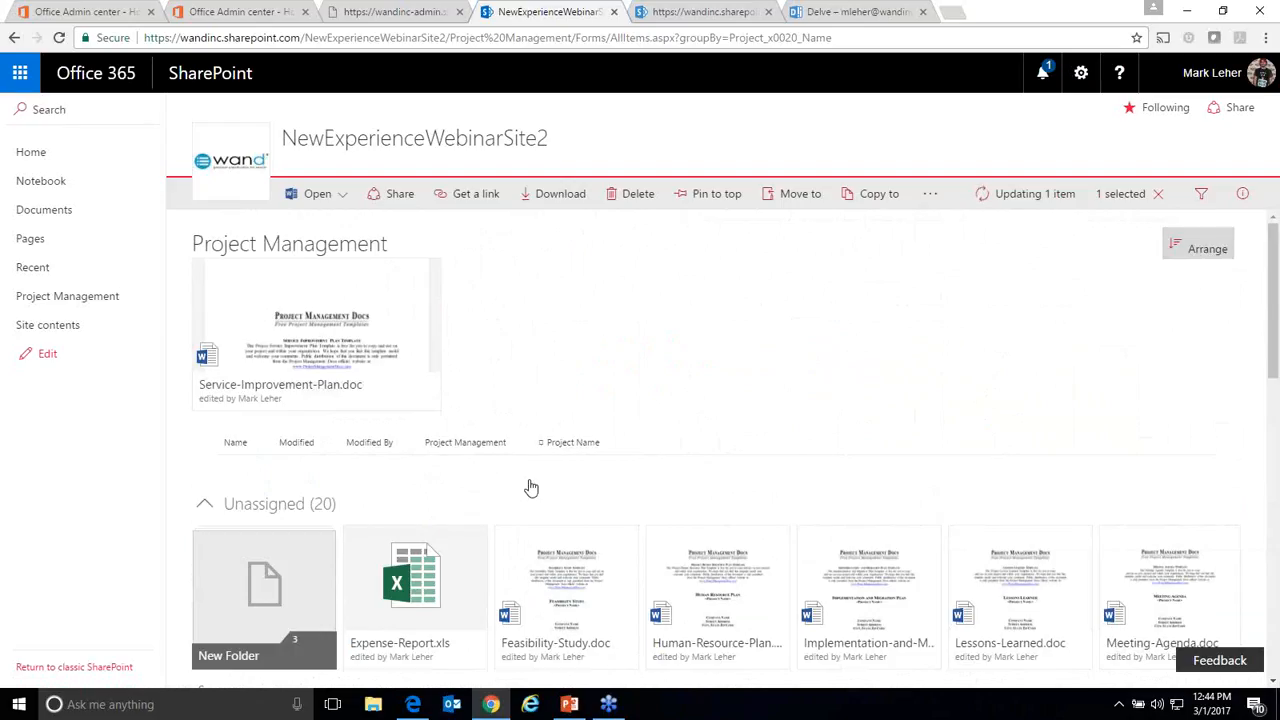
{"action": "left_click", "coordinate": [571, 443]}
{"action": "left_click", "coordinate": [594, 574]}
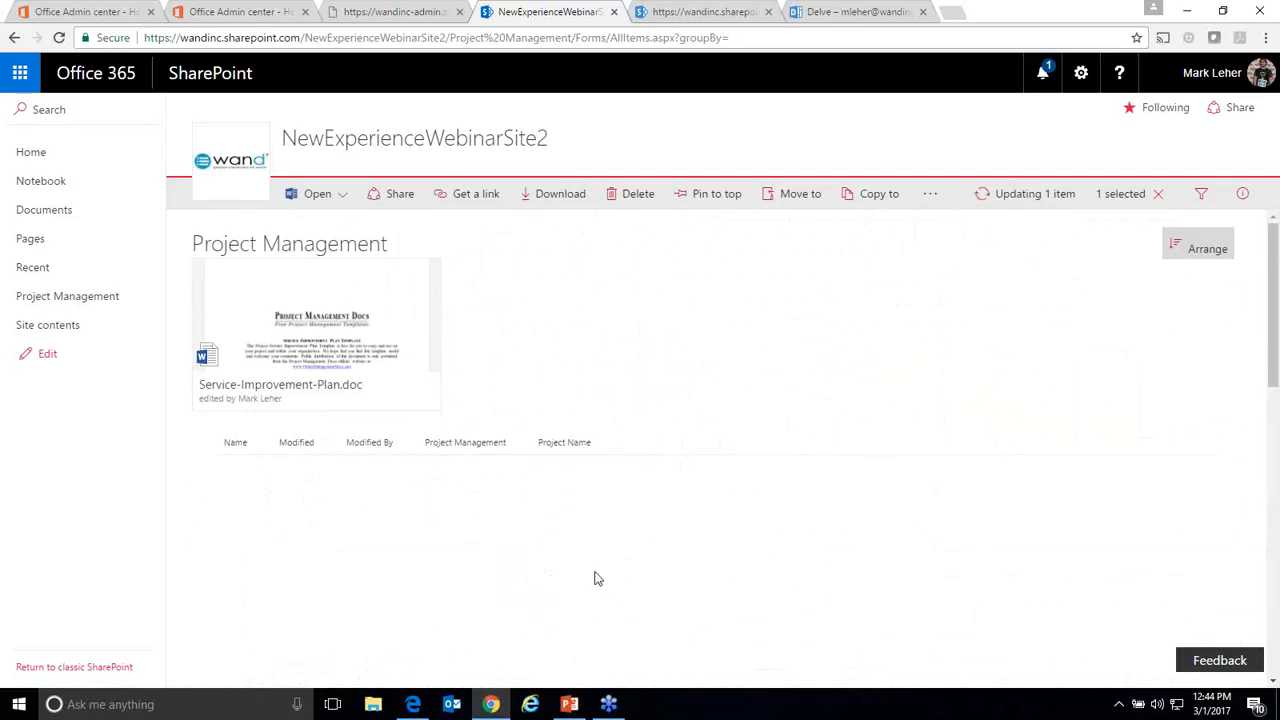
{"action": "scroll", "coordinate": [563, 349], "scroll_direction": "down", "scroll_amount": 5}
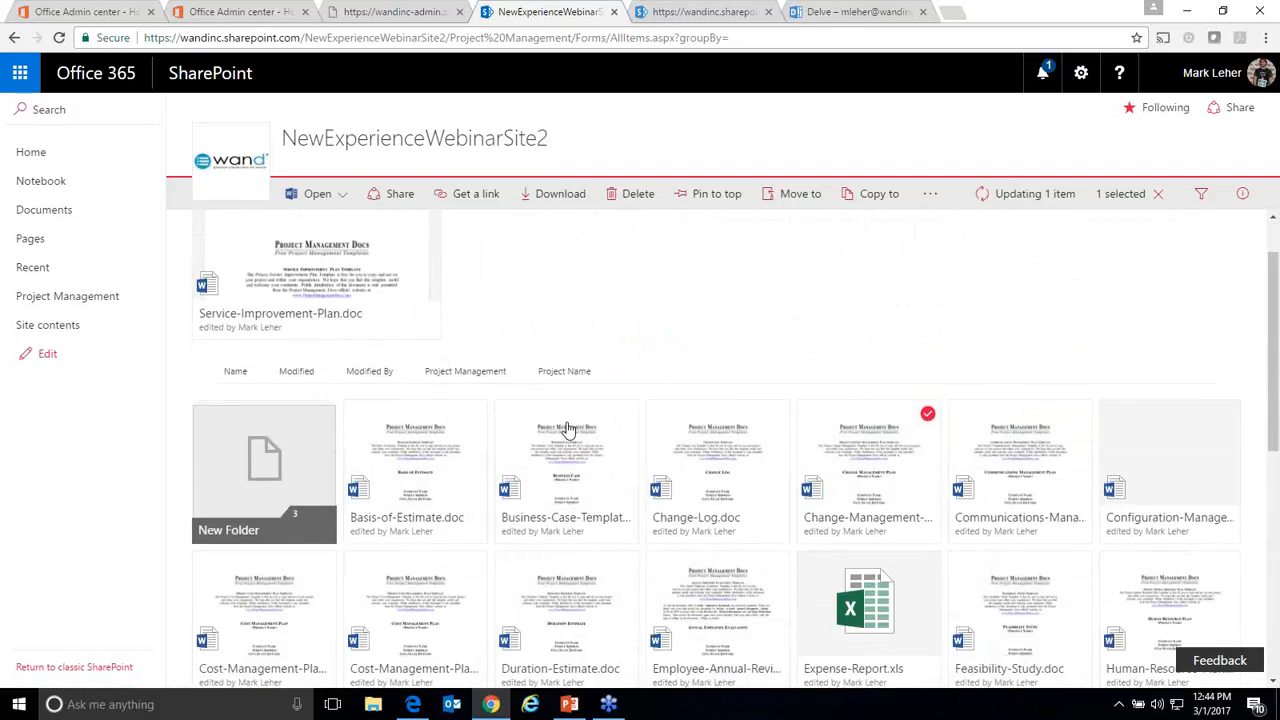
{"action": "scroll", "coordinate": [418, 386], "scroll_direction": "down", "scroll_amount": 3}
{"action": "scroll", "coordinate": [563, 384], "scroll_direction": "up", "scroll_amount": 6}
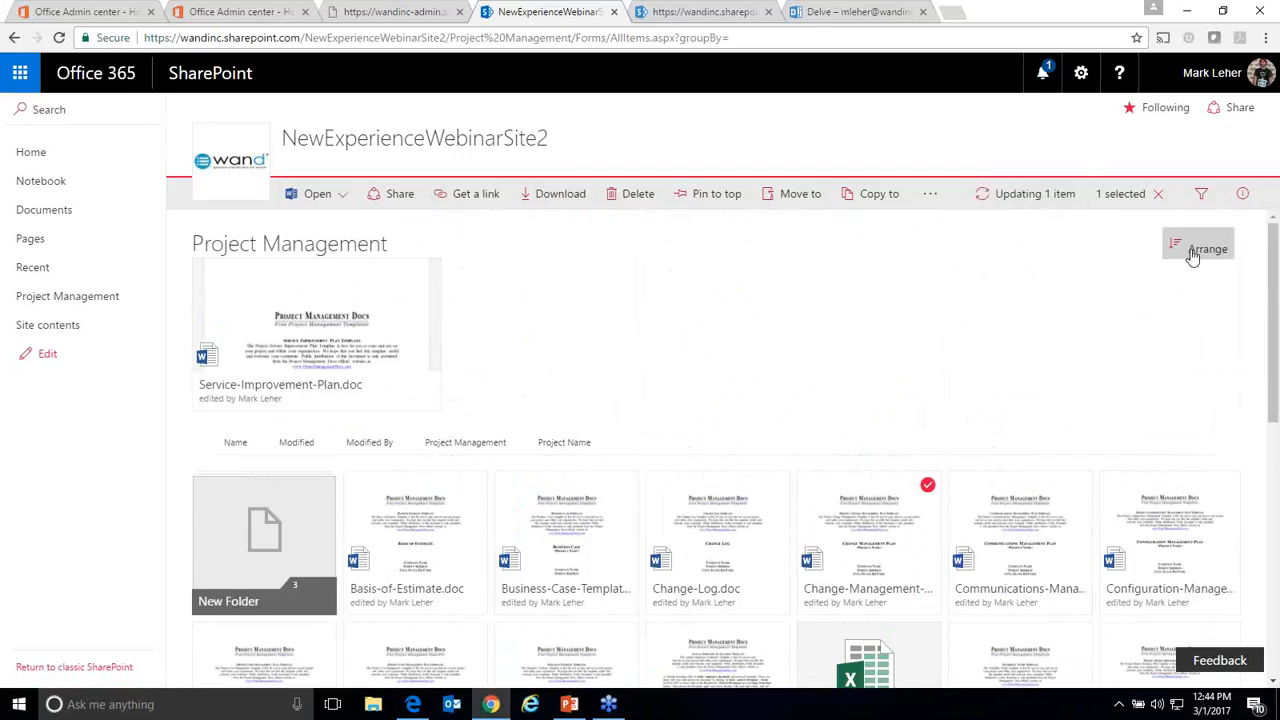
Step: Hide the Arrange options, clear the selection, and switch the library to the List layout to review the Project Name values
{"action": "left_click", "coordinate": [1193, 256]}
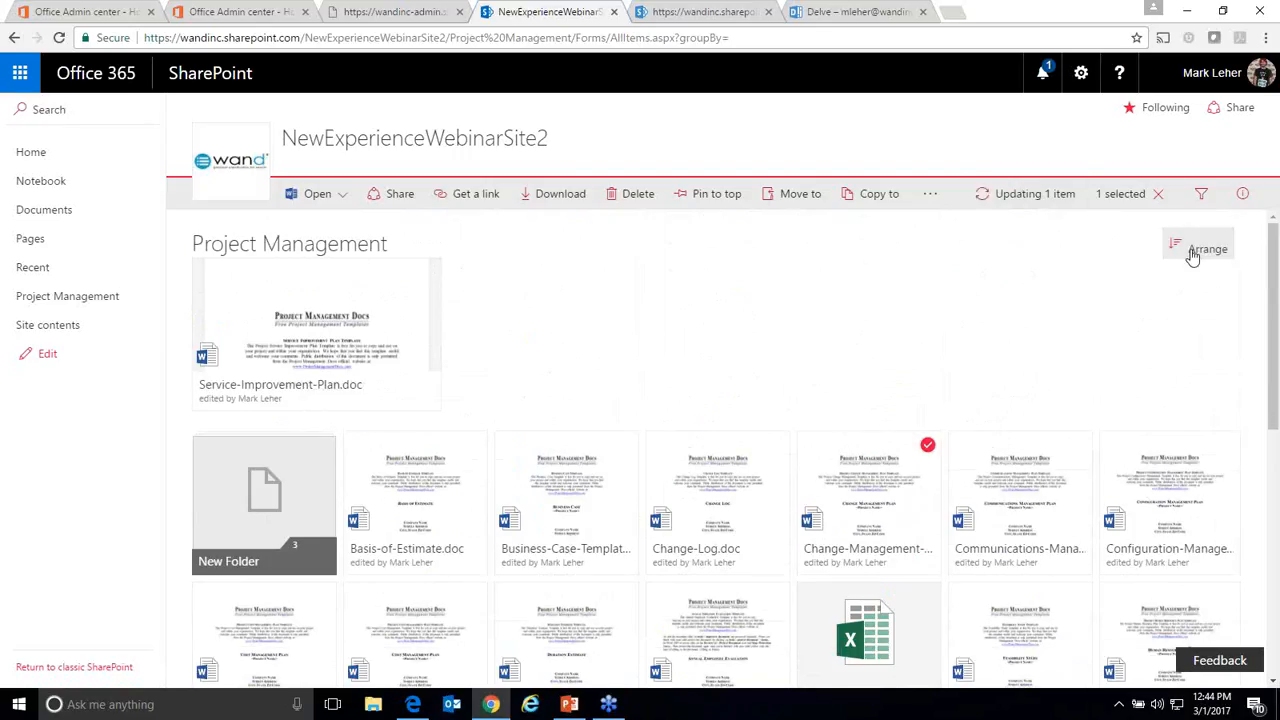
{"action": "left_click", "coordinate": [1159, 196]}
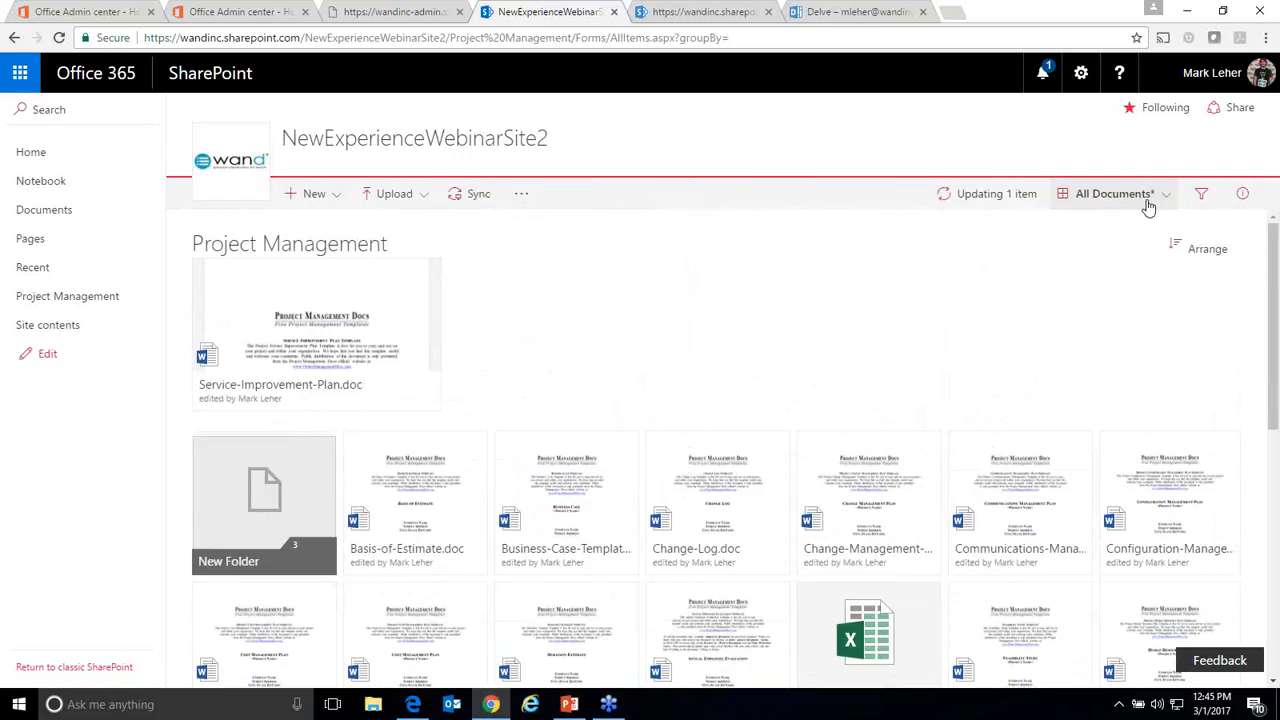
{"action": "left_click", "coordinate": [1146, 200]}
{"action": "left_click", "coordinate": [1124, 232]}
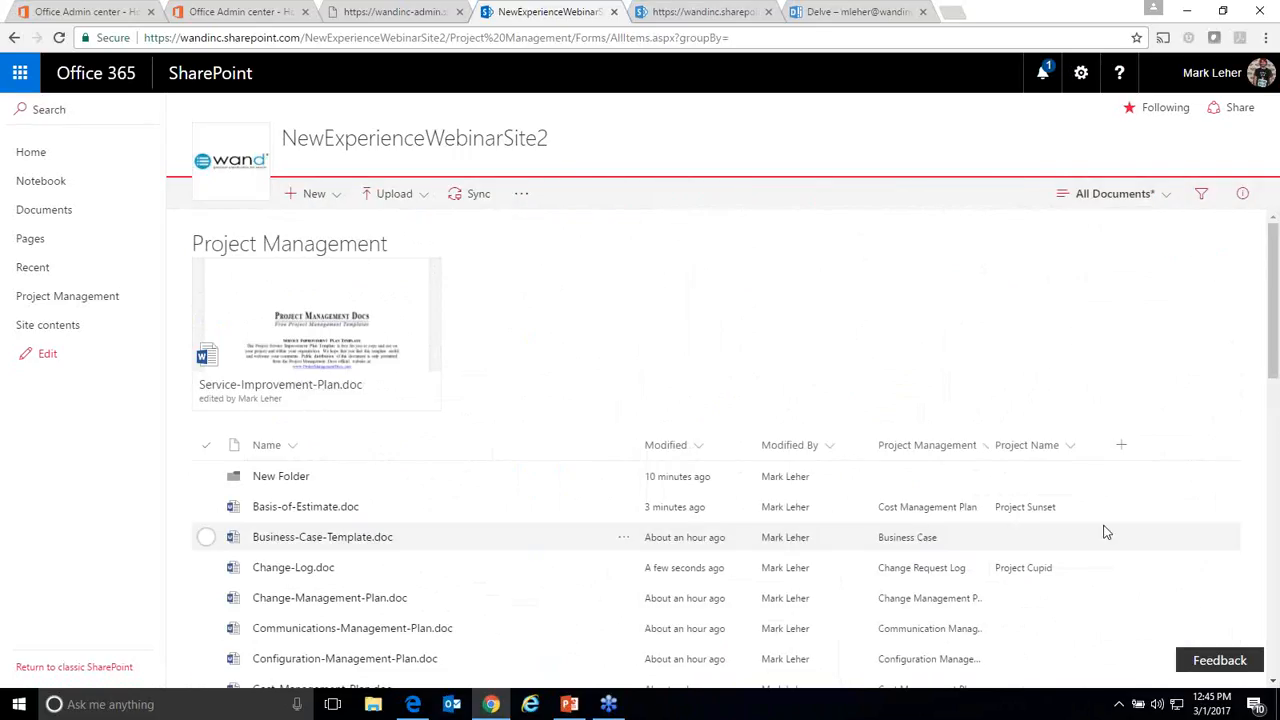
{"action": "scroll", "coordinate": [1097, 520], "scroll_direction": "down", "scroll_amount": 8}
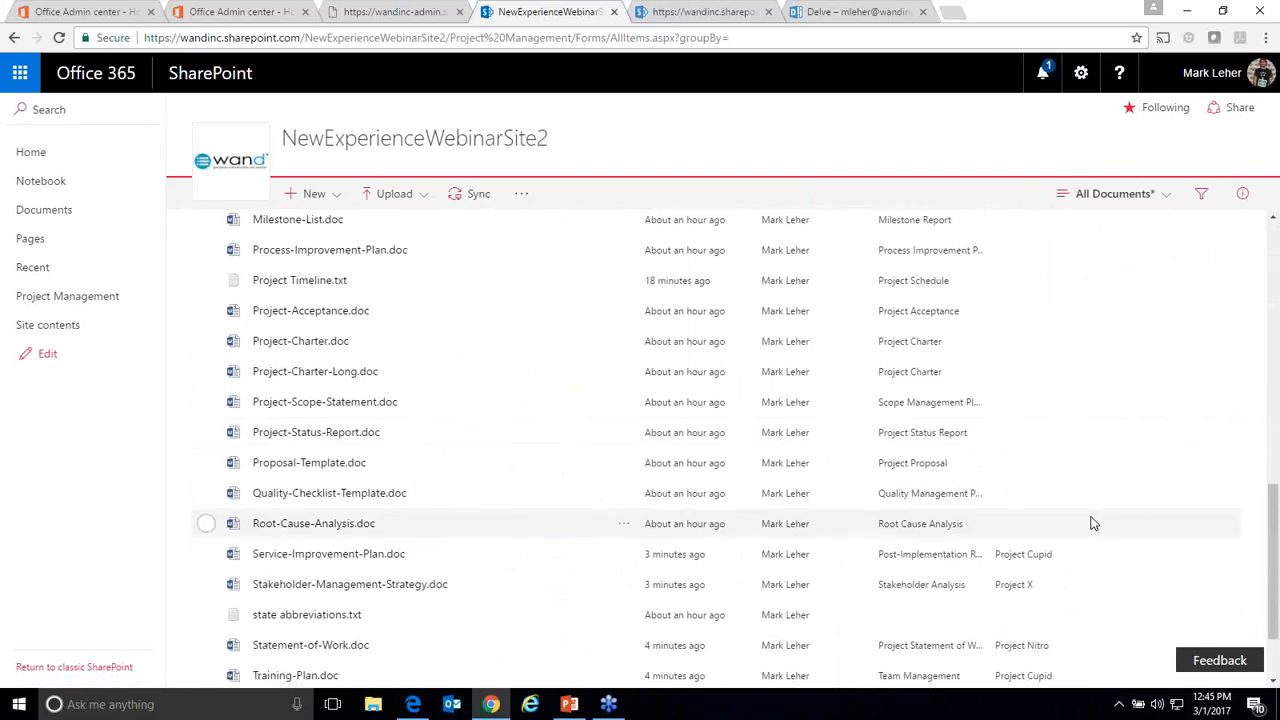
Step: Review the Project Name values in the document list and check the filter values offered for the Project Management column
{"action": "scroll", "coordinate": [1090, 522], "scroll_direction": "down", "scroll_amount": 2}
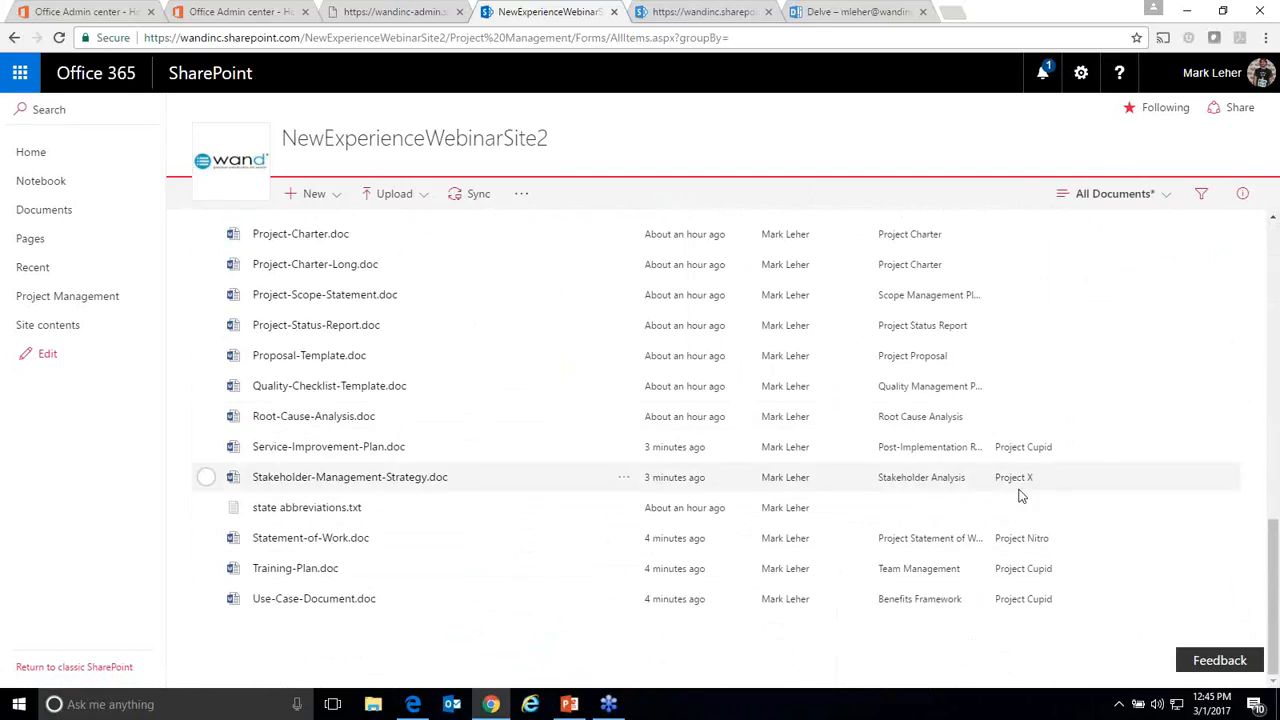
{"action": "left_click_drag", "start_coordinate": [1277, 607], "coordinate": [1277, 331]}
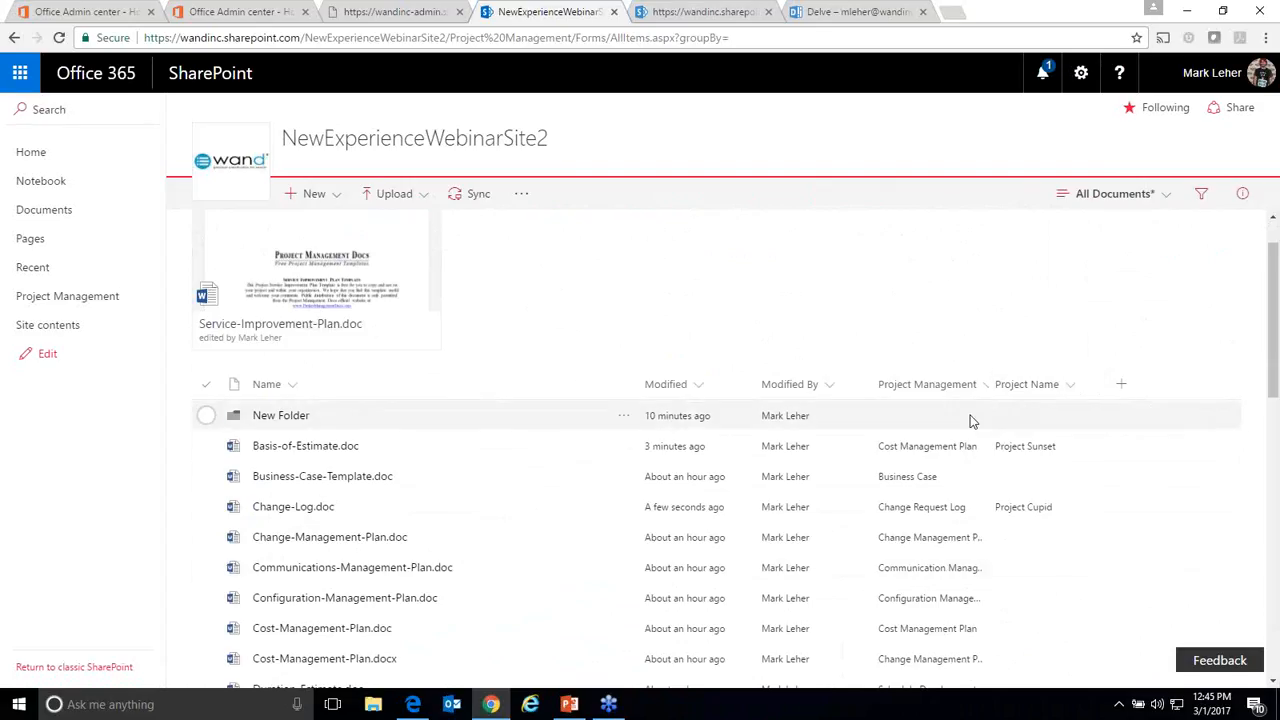
{"action": "left_click", "coordinate": [1040, 390]}
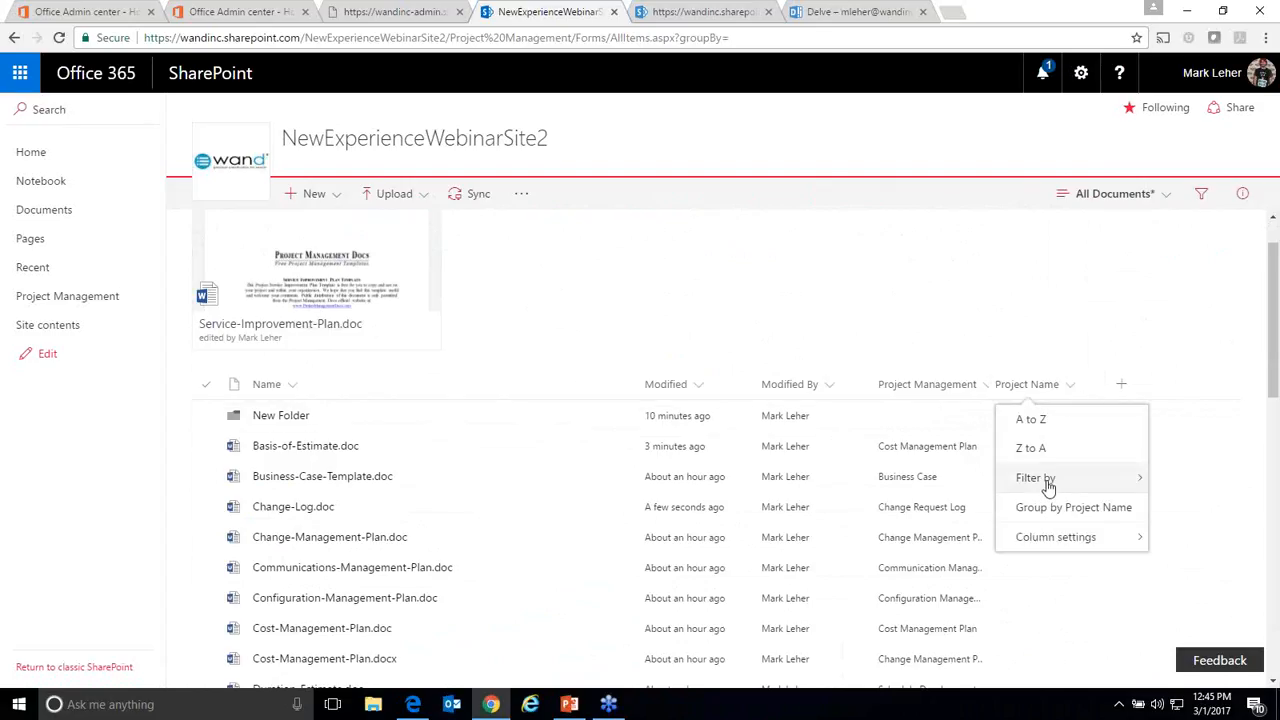
{"action": "left_click", "coordinate": [1121, 364]}
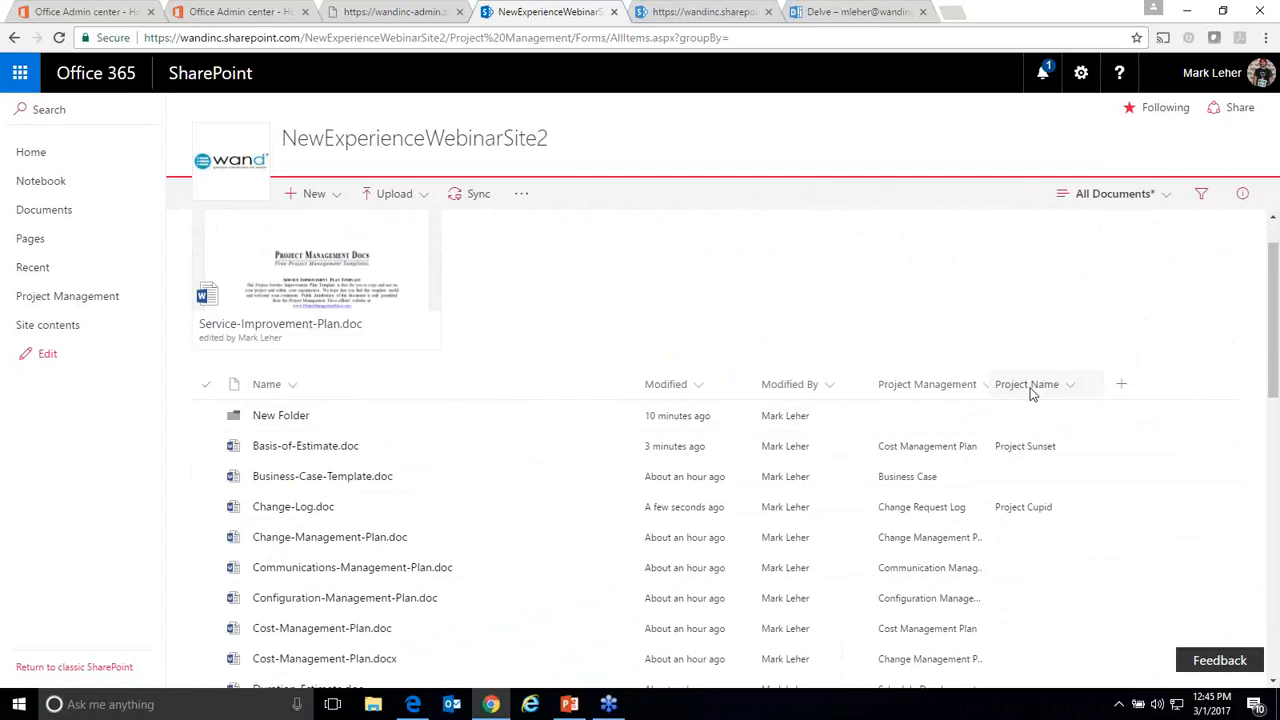
{"action": "left_click", "coordinate": [962, 390]}
{"action": "mouse_move", "coordinate": [923, 490]}
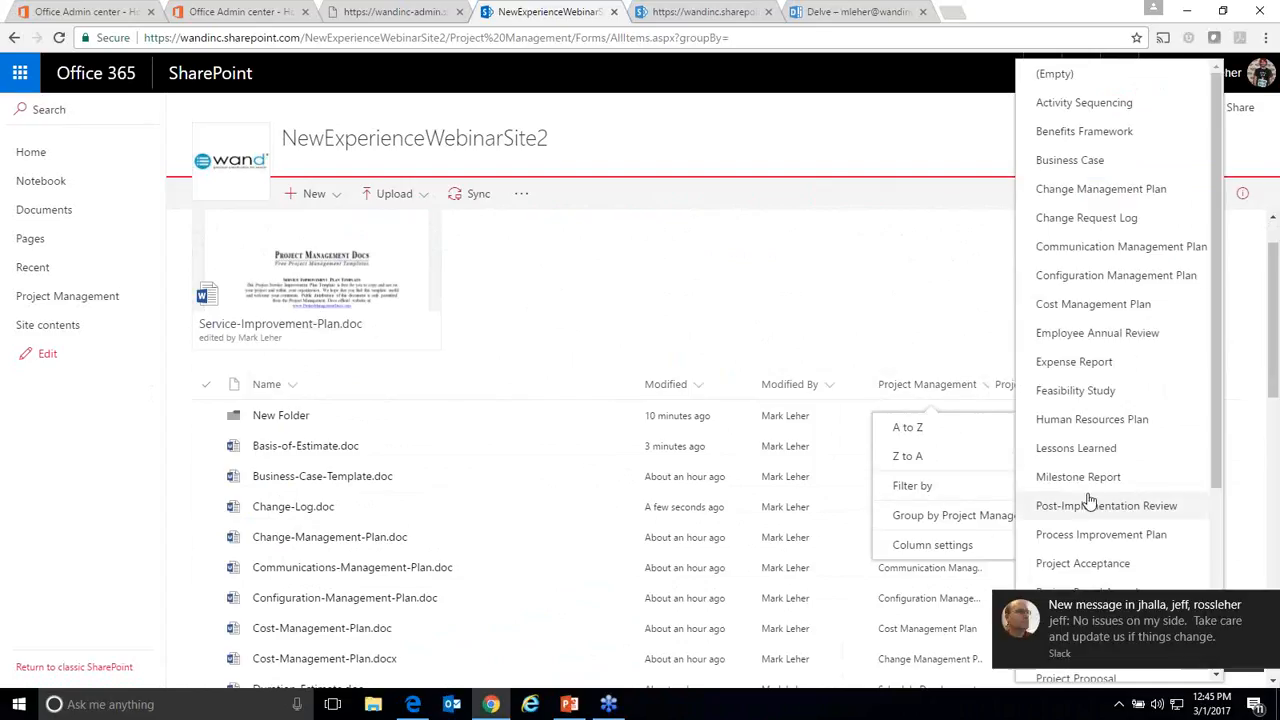
{"action": "left_click", "coordinate": [981, 377]}
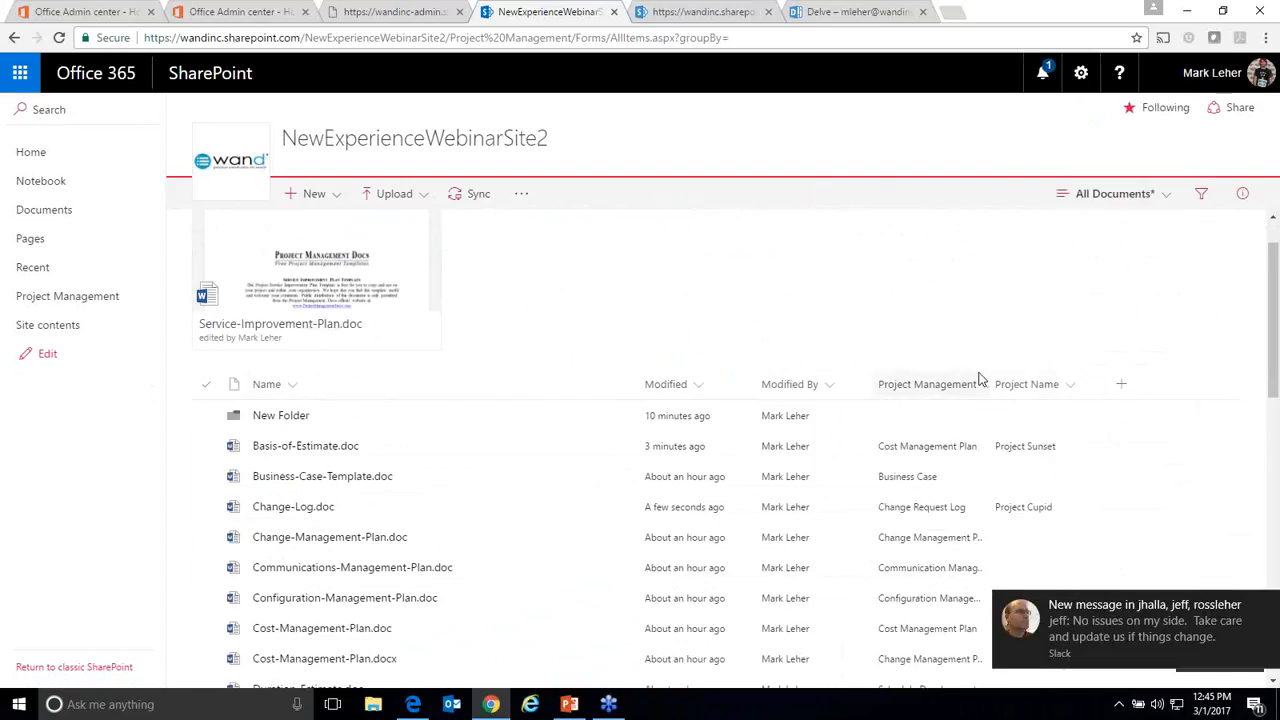
Step: Filter the library by Project Name to Project Nitro, then return to the full Project Management library and dismiss the chat notification
{"action": "left_click", "coordinate": [1060, 391]}
{"action": "mouse_move", "coordinate": [1043, 491]}
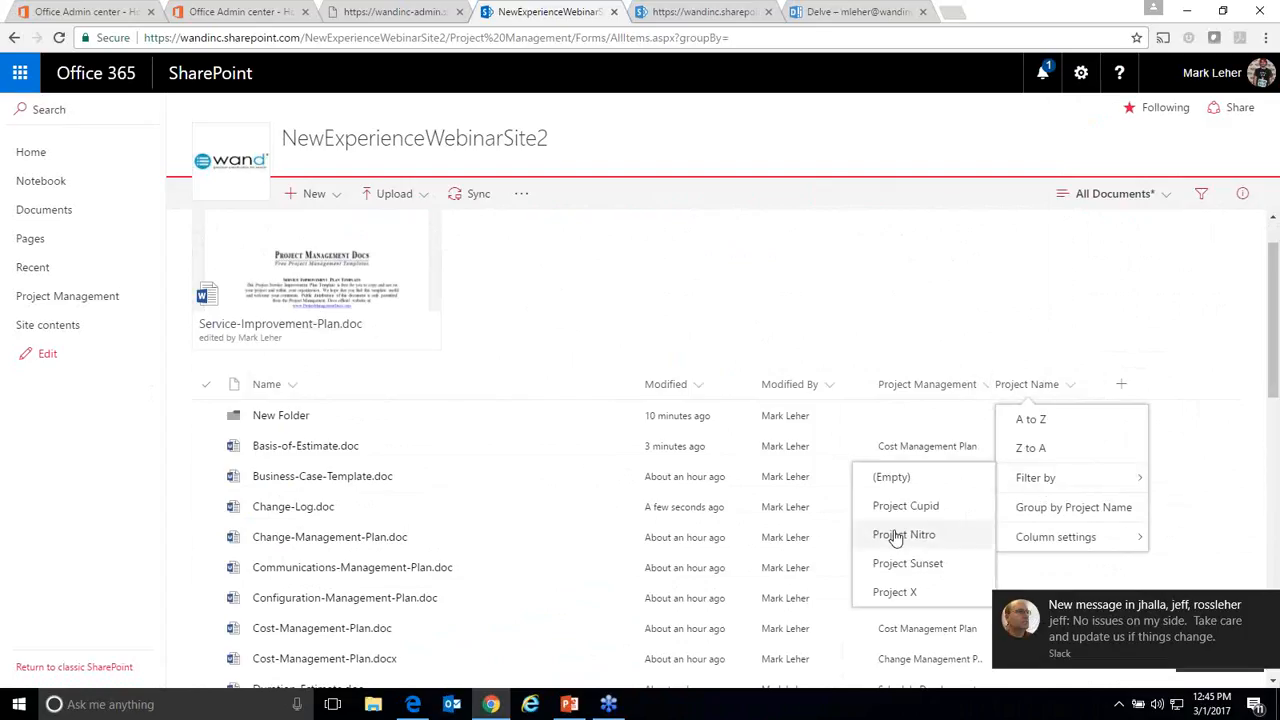
{"action": "left_click", "coordinate": [896, 536]}
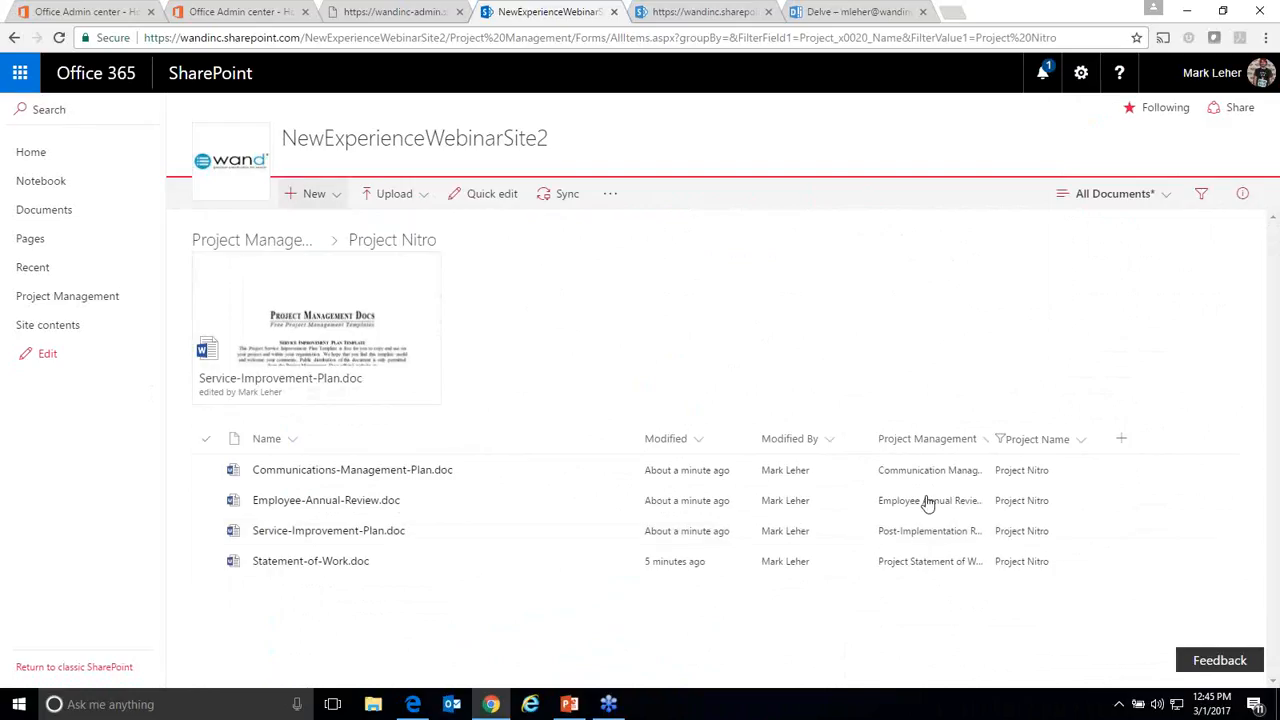
{"action": "left_click", "coordinate": [272, 250]}
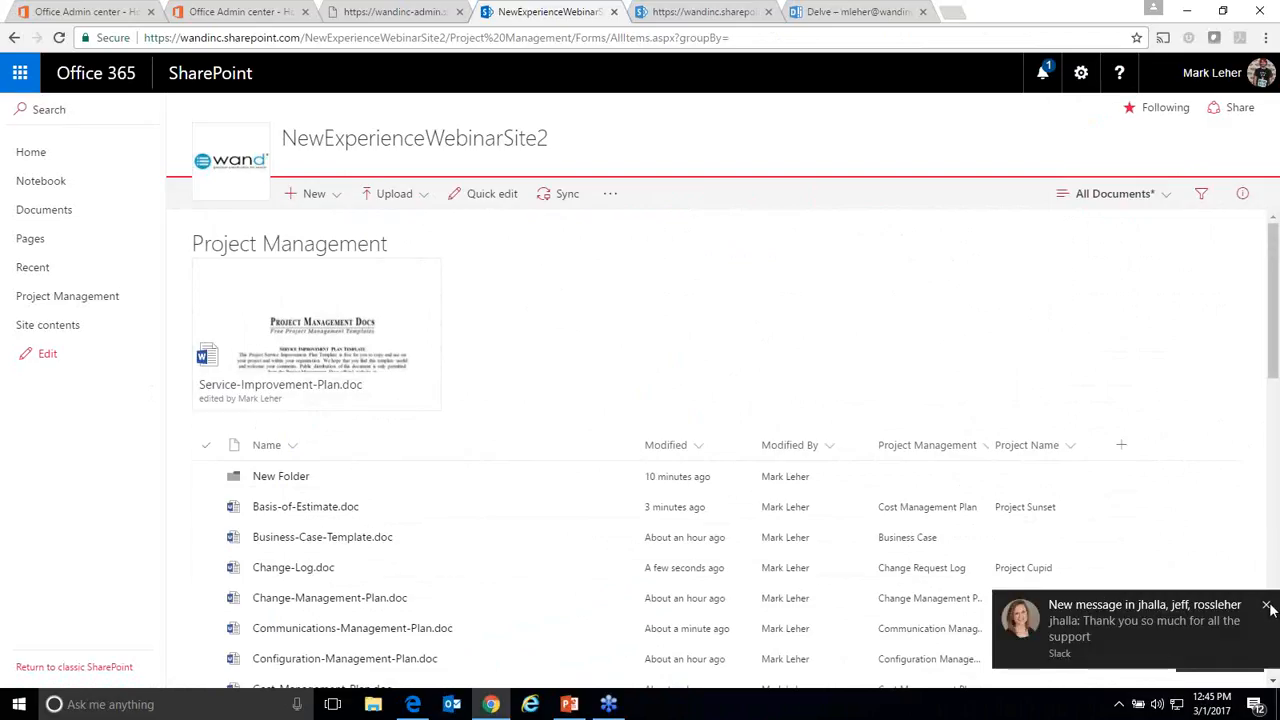
{"action": "left_click", "coordinate": [1269, 607]}
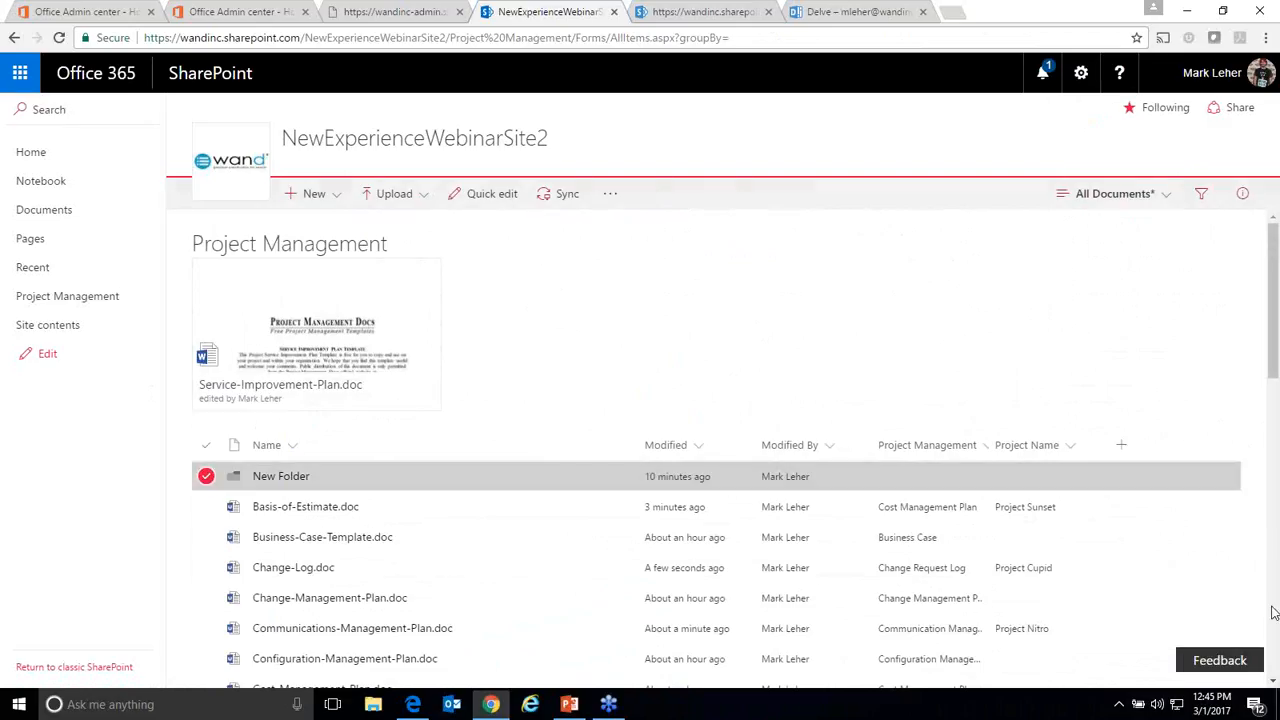
Step: Switch to the PowerPoint presentation and start the slide show from the Resources slide
{"action": "left_click", "coordinate": [565, 708]}
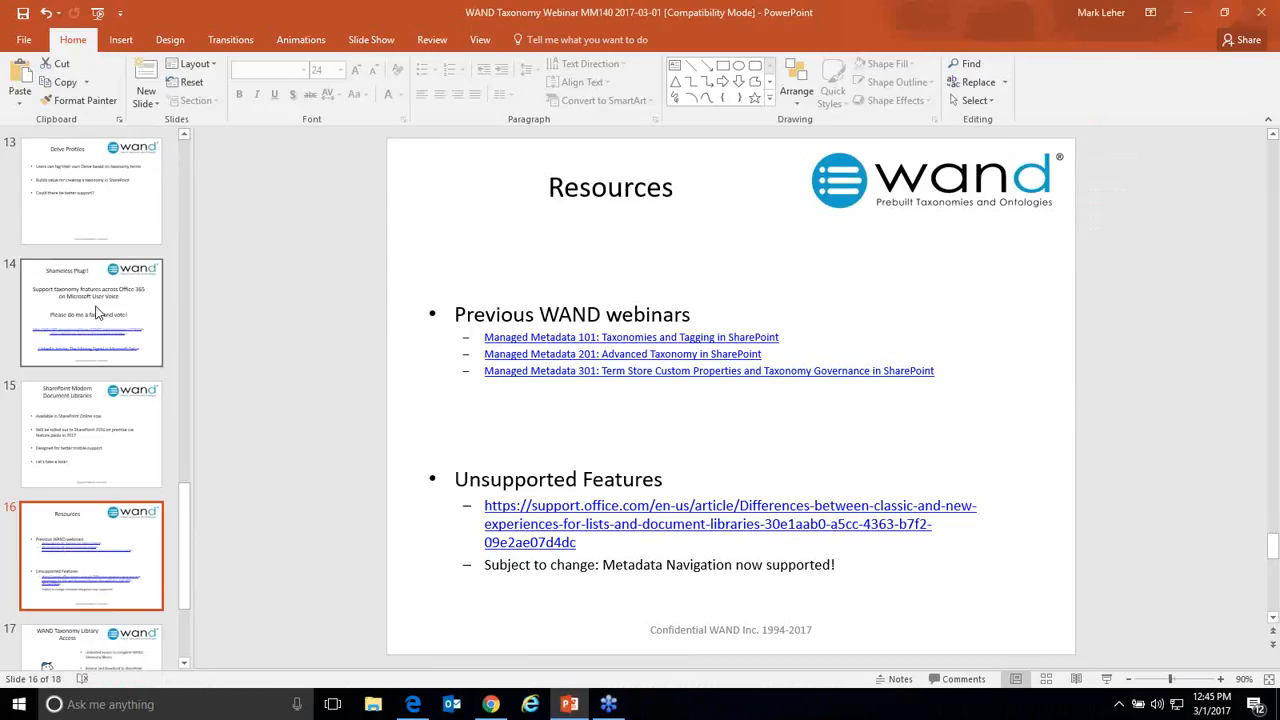
{"action": "left_click", "coordinate": [86, 388]}
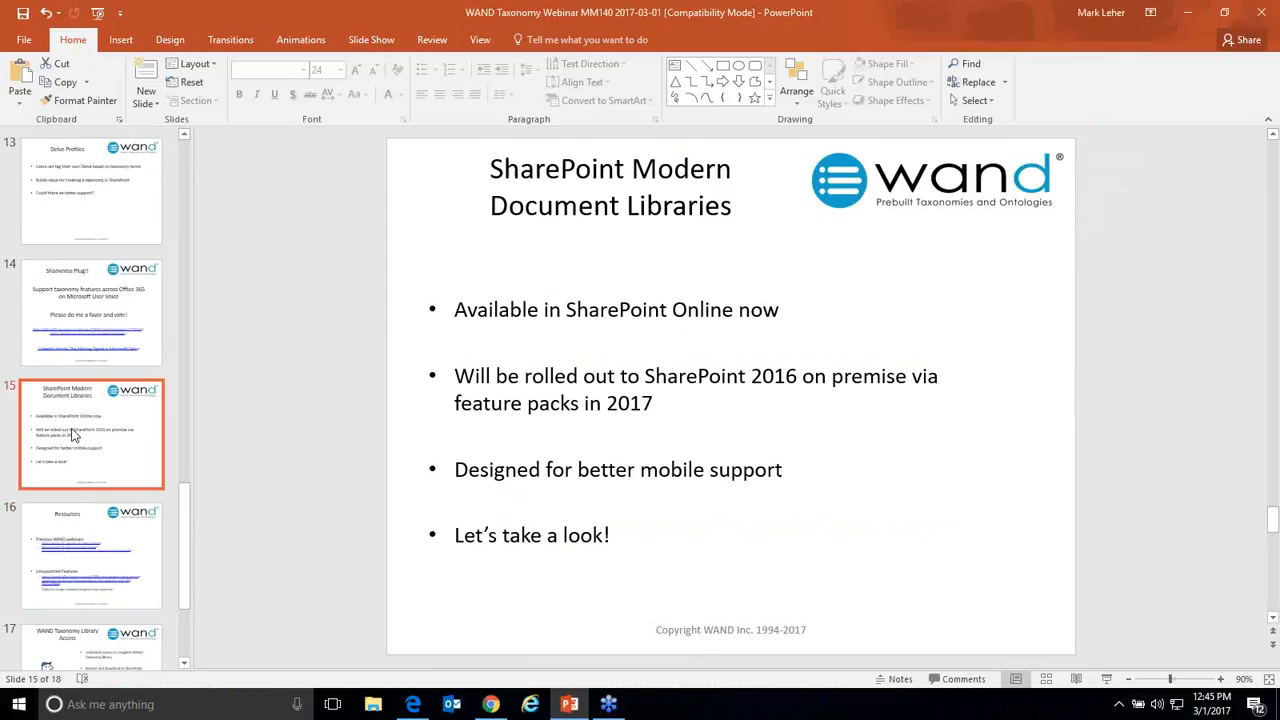
{"action": "left_click", "coordinate": [141, 542]}
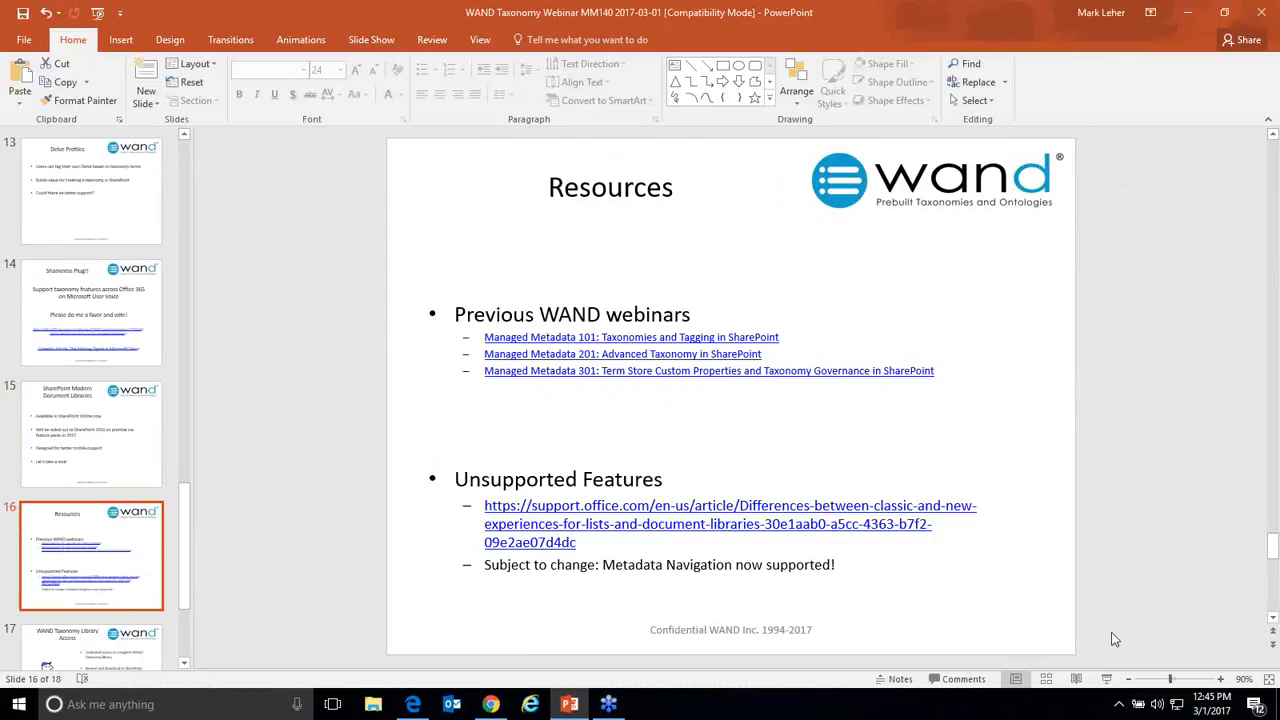
{"action": "left_click", "coordinate": [1106, 679]}
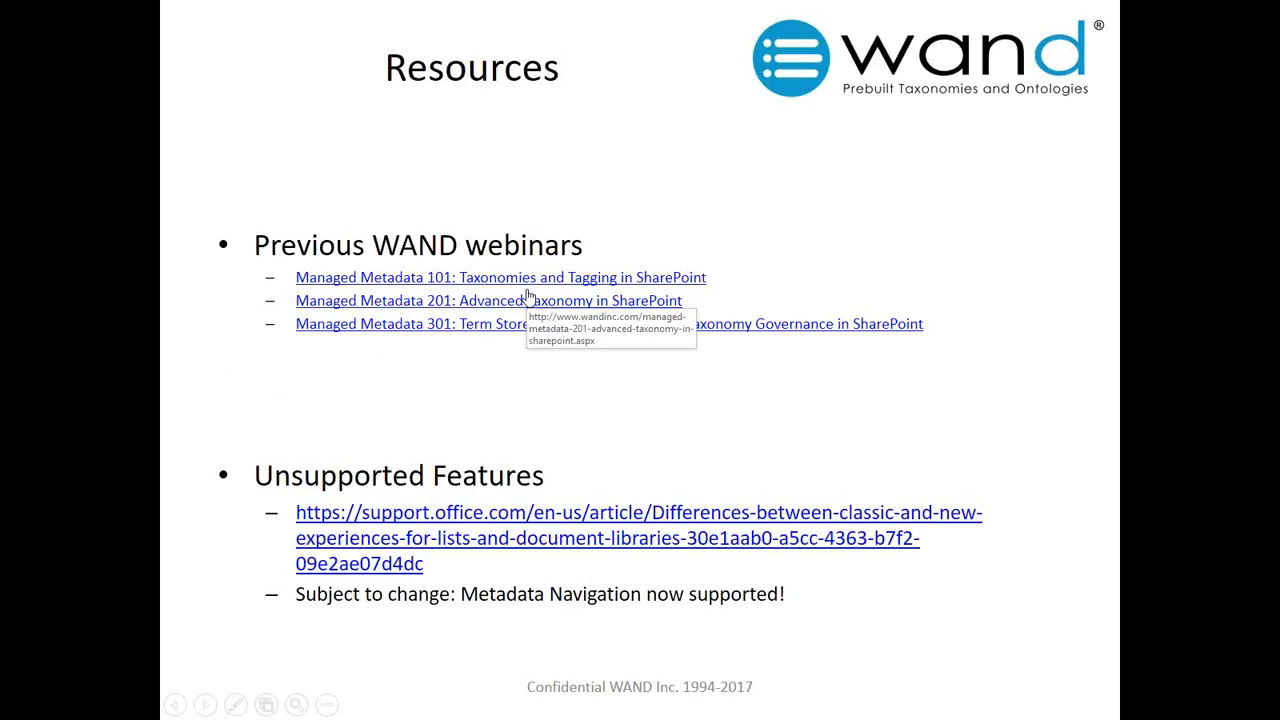
Step: Open the Unsupported Features support article and read through the classic-only features, highlighting "Metadata navigation and filtering"
{"action": "left_click", "coordinate": [321, 512]}
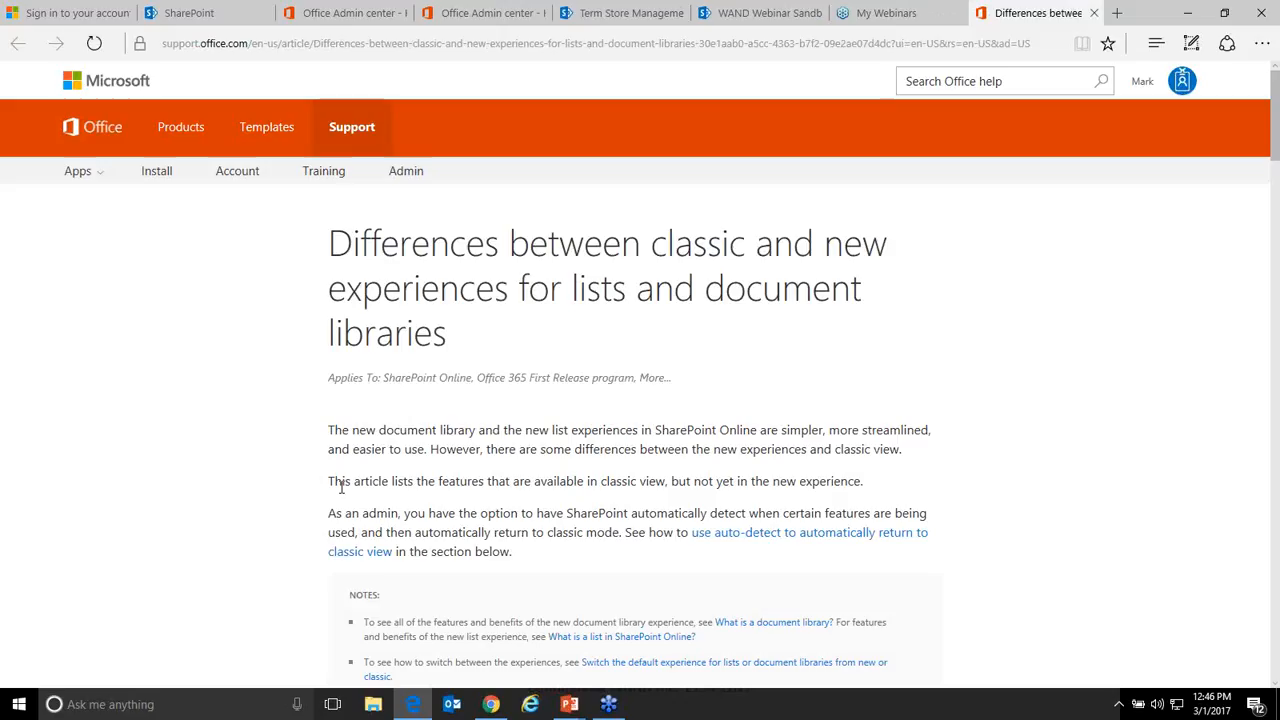
{"action": "scroll", "coordinate": [436, 420], "scroll_direction": "down", "scroll_amount": 5}
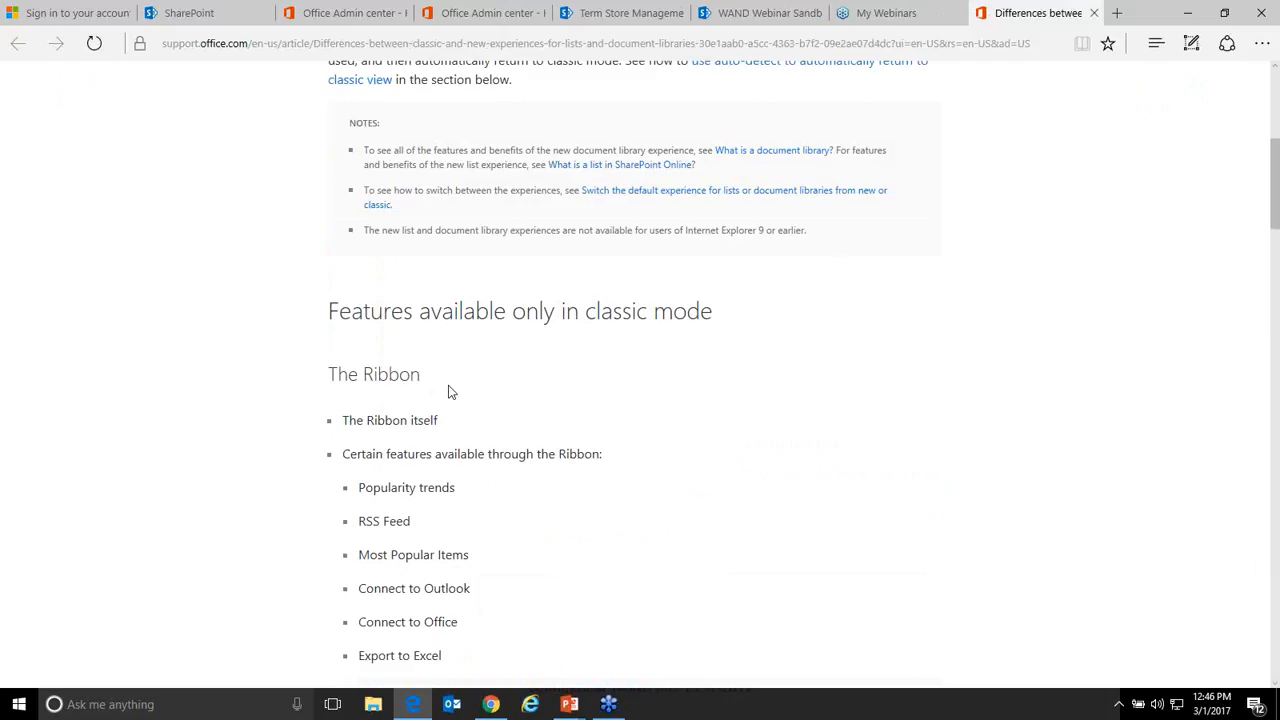
{"action": "scroll", "coordinate": [563, 357], "scroll_direction": "down", "scroll_amount": 3}
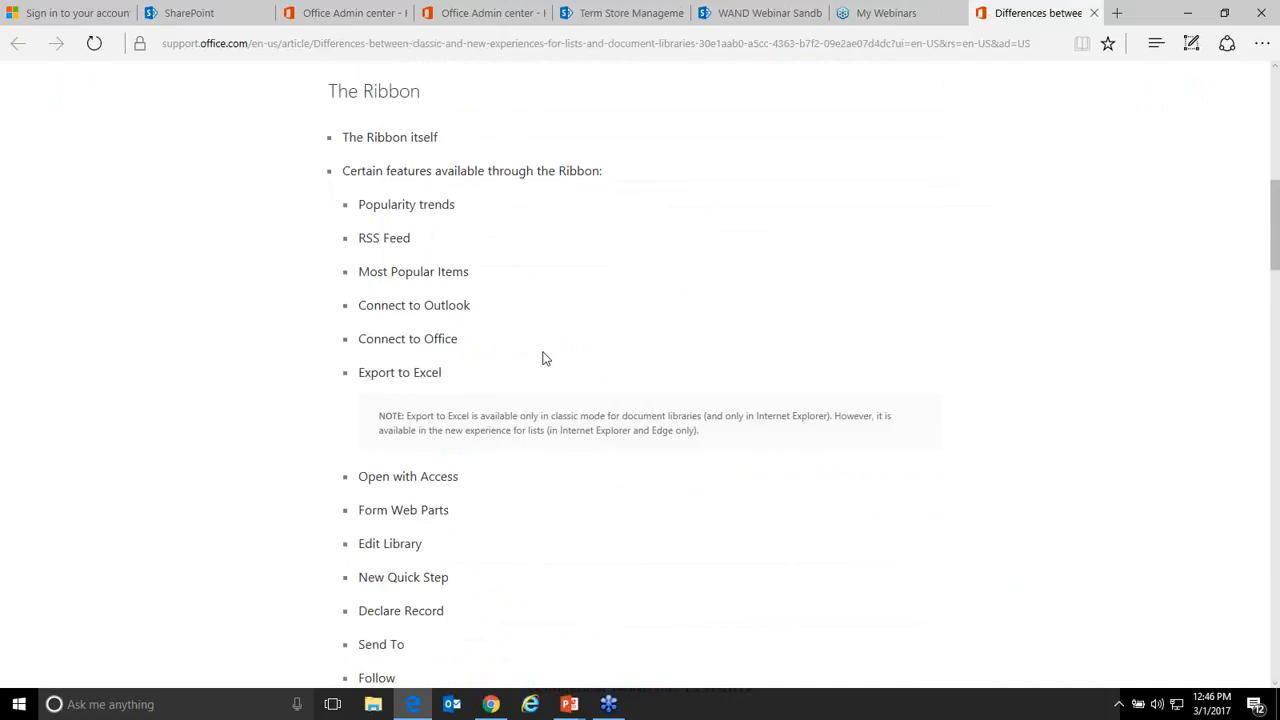
{"action": "scroll", "coordinate": [550, 359], "scroll_direction": "down", "scroll_amount": 4}
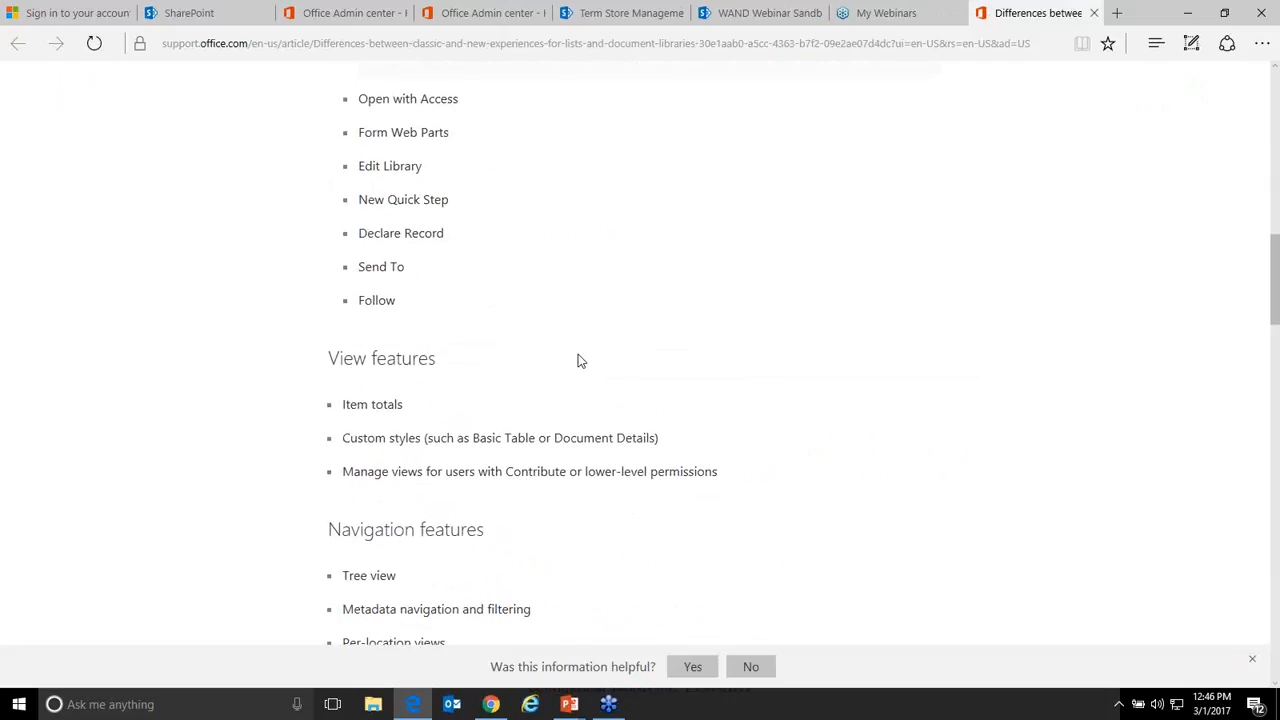
{"action": "scroll", "coordinate": [577, 360], "scroll_direction": "down", "scroll_amount": 1}
{"action": "left_click_drag", "start_coordinate": [554, 531], "coordinate": [354, 529]}
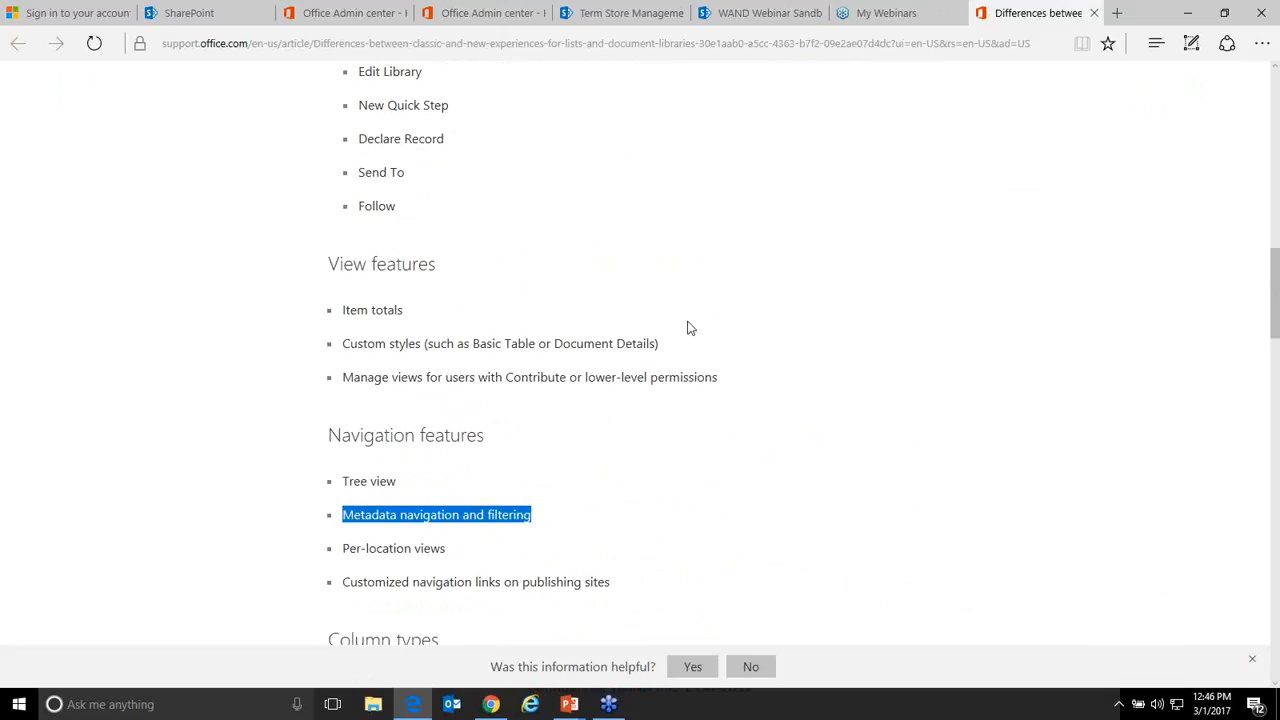
{"action": "scroll", "coordinate": [637, 274], "scroll_direction": "up", "scroll_amount": 3}
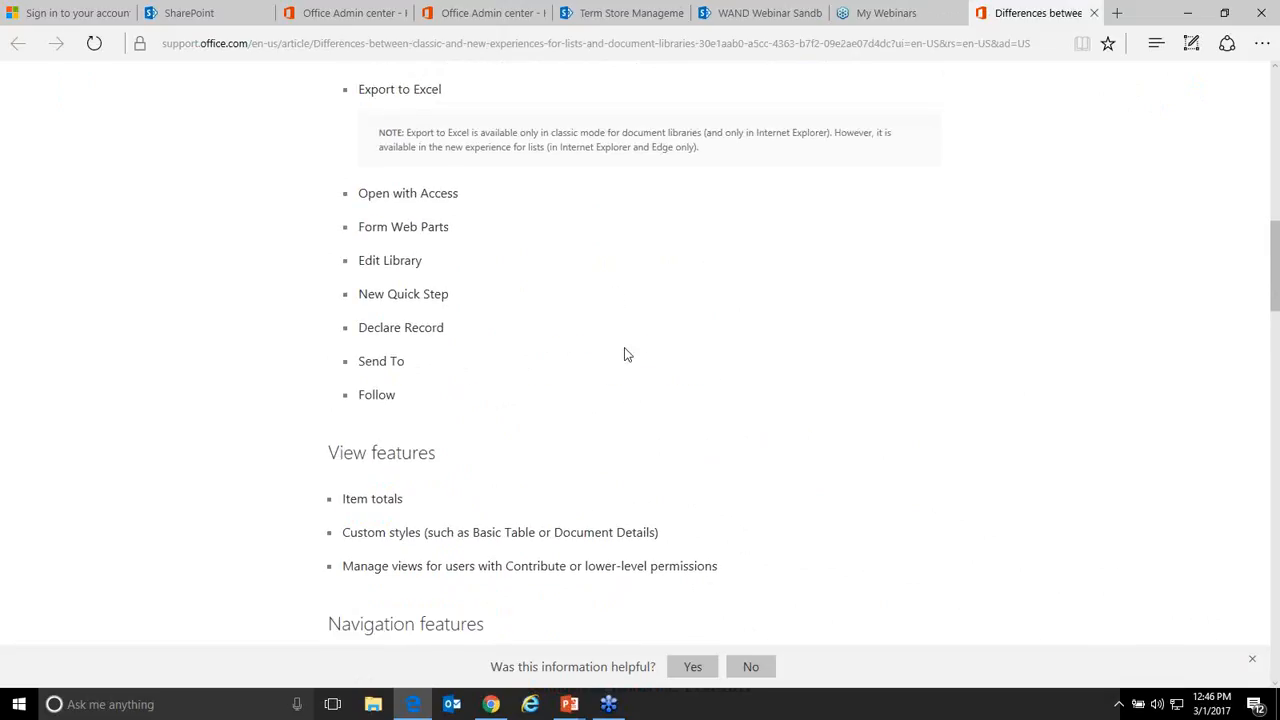
{"action": "scroll", "coordinate": [617, 409], "scroll_direction": "down", "scroll_amount": 3}
{"action": "scroll", "coordinate": [618, 420], "scroll_direction": "down", "scroll_amount": 4}
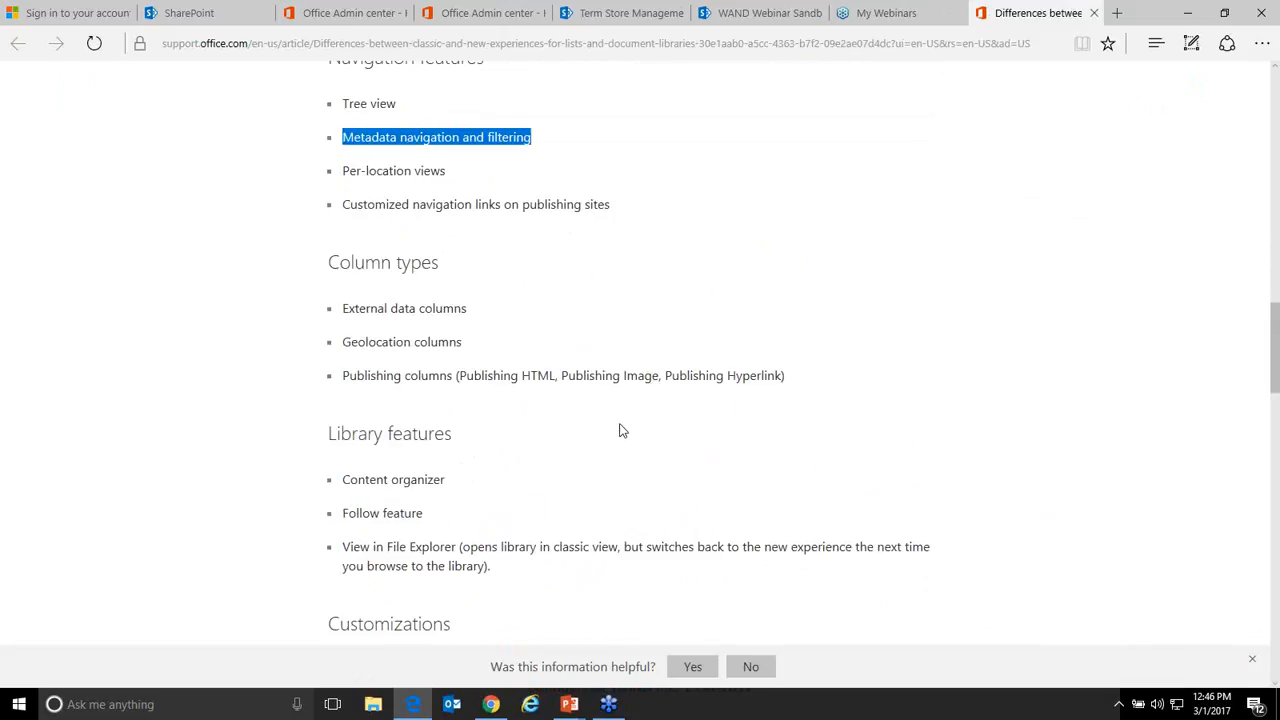
Step: Return to the running PowerPoint slide show and advance from Resources to the WAND Taxonomy Library Access slide
{"action": "left_click", "coordinate": [569, 704]}
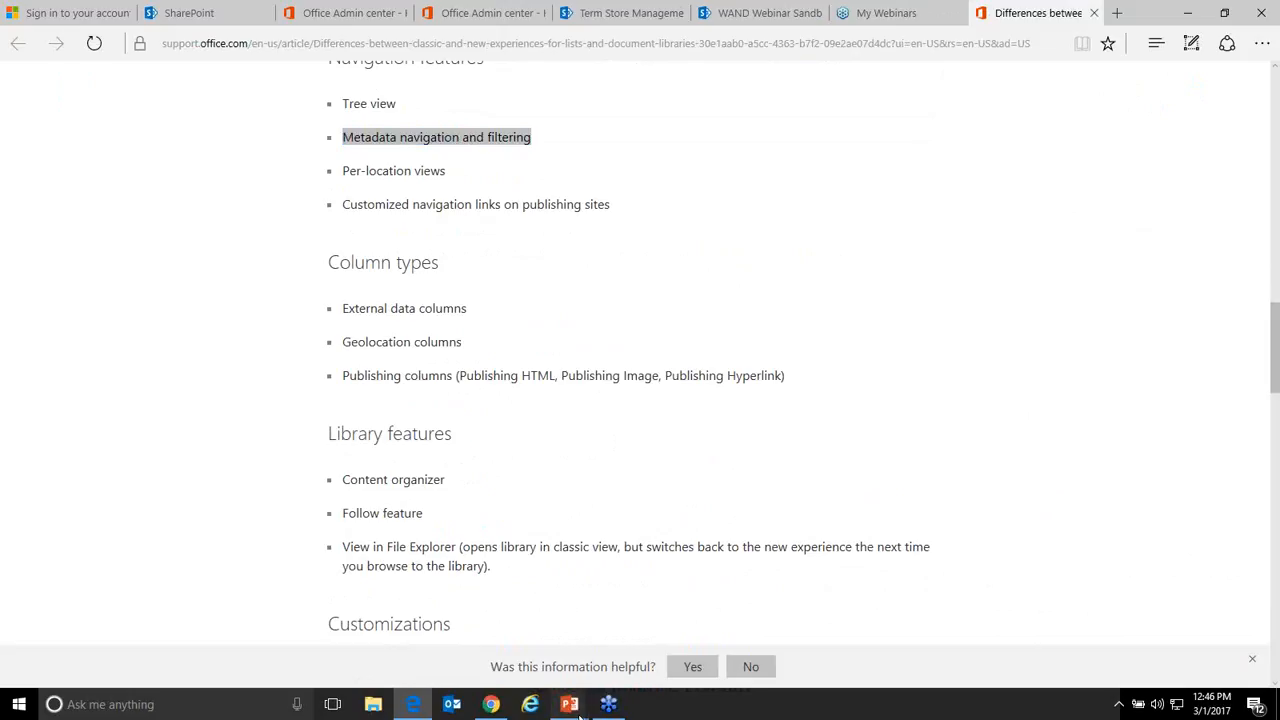
{"action": "left_click", "coordinate": [620, 656]}
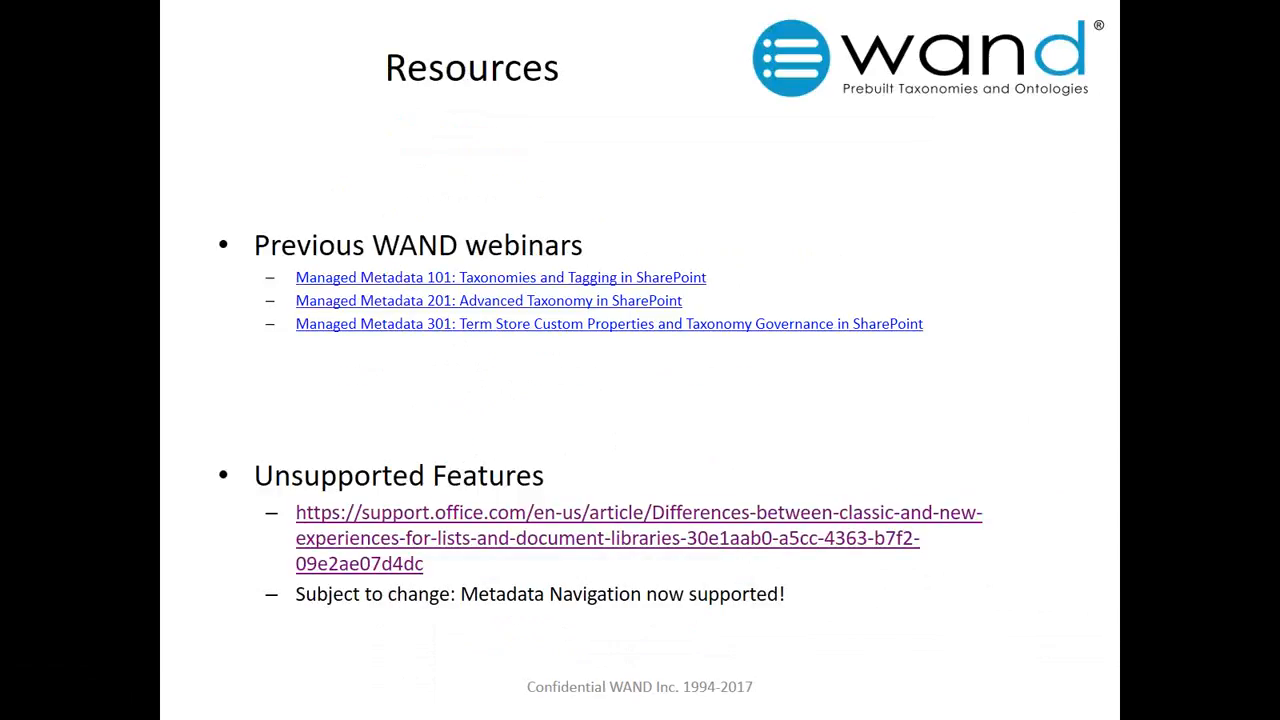
{"action": "left_click", "coordinate": [688, 444]}
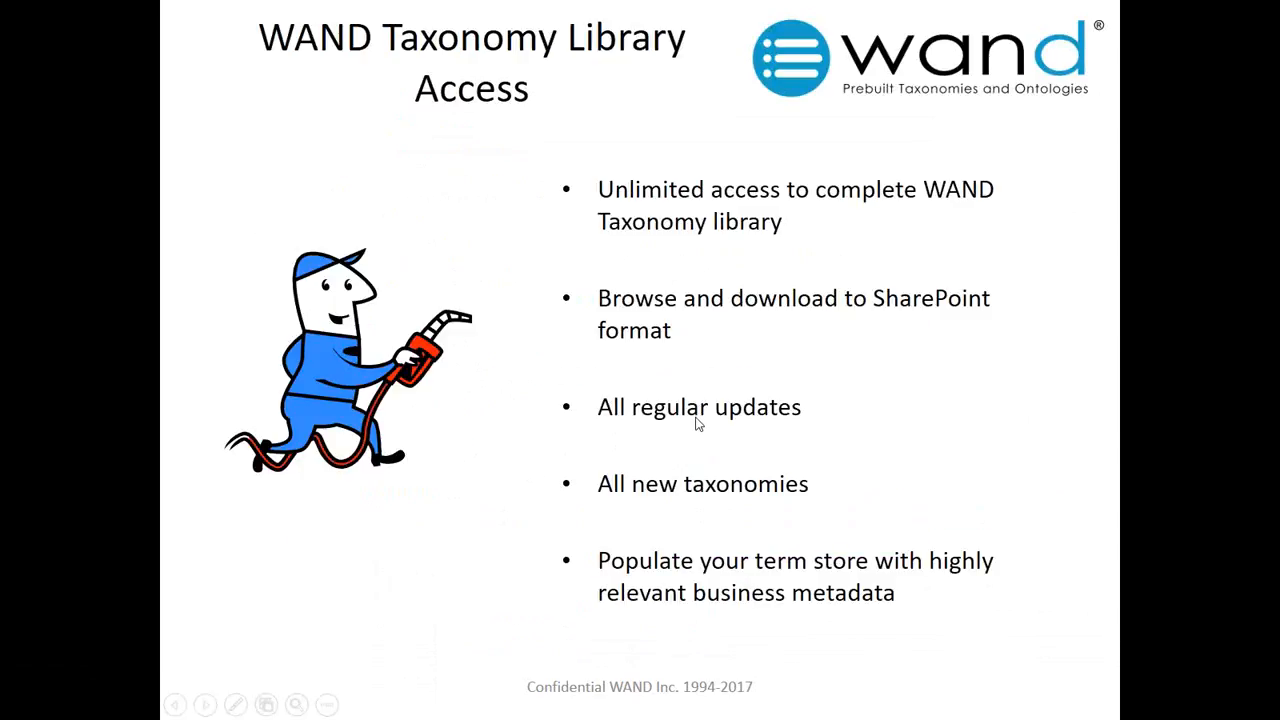
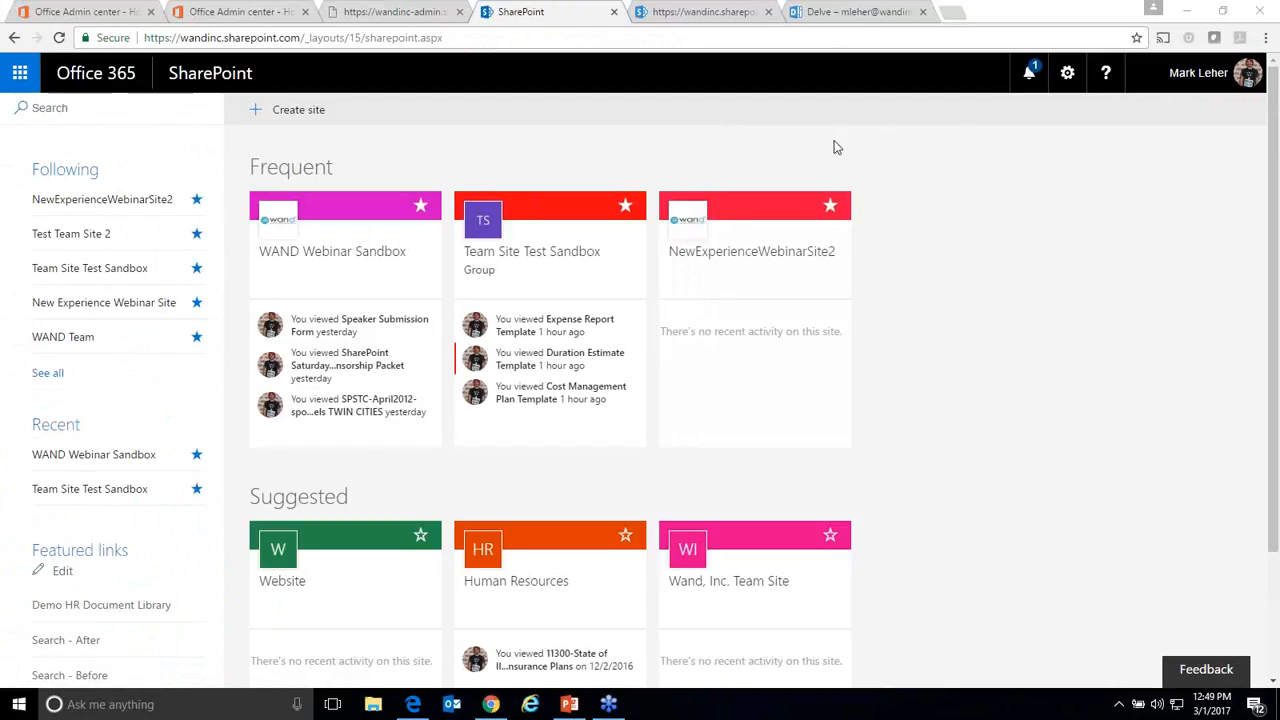
Step: Open the WAND Webinar Sandbox site from the SharePoint home page and point out its Managed Metadata 101, 201 and 301 links
{"action": "scroll", "coordinate": [711, 660], "scroll_direction": "down", "scroll_amount": 2}
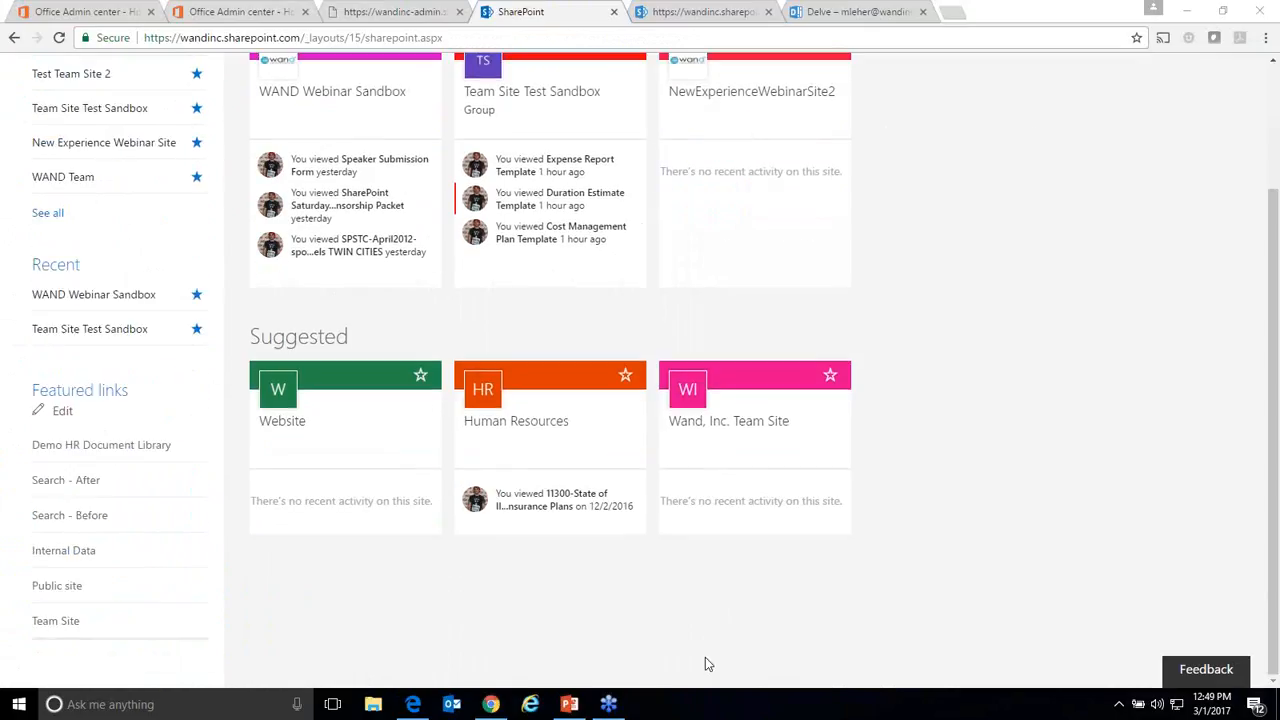
{"action": "scroll", "coordinate": [705, 657], "scroll_direction": "up", "scroll_amount": 1}
{"action": "left_click", "coordinate": [355, 163]}
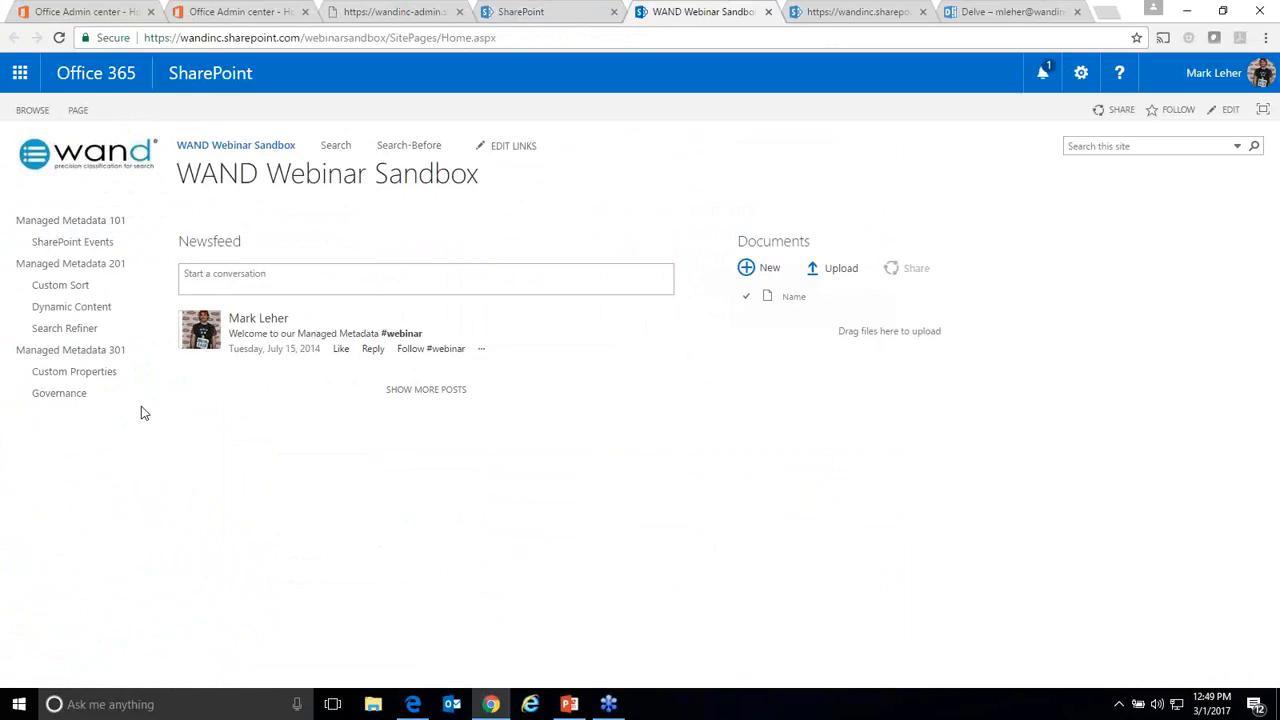
{"action": "left_click_drag", "start_coordinate": [143, 411], "coordinate": [3, 213]}
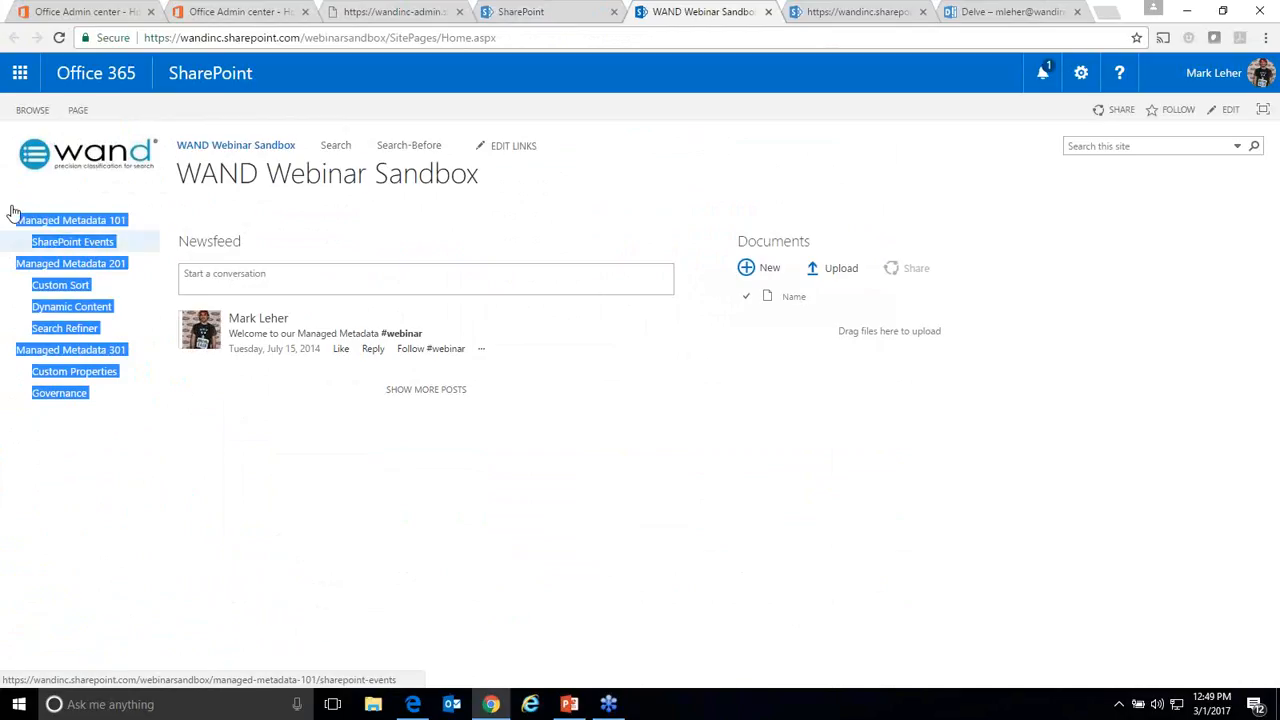
{"action": "left_click", "coordinate": [127, 503]}
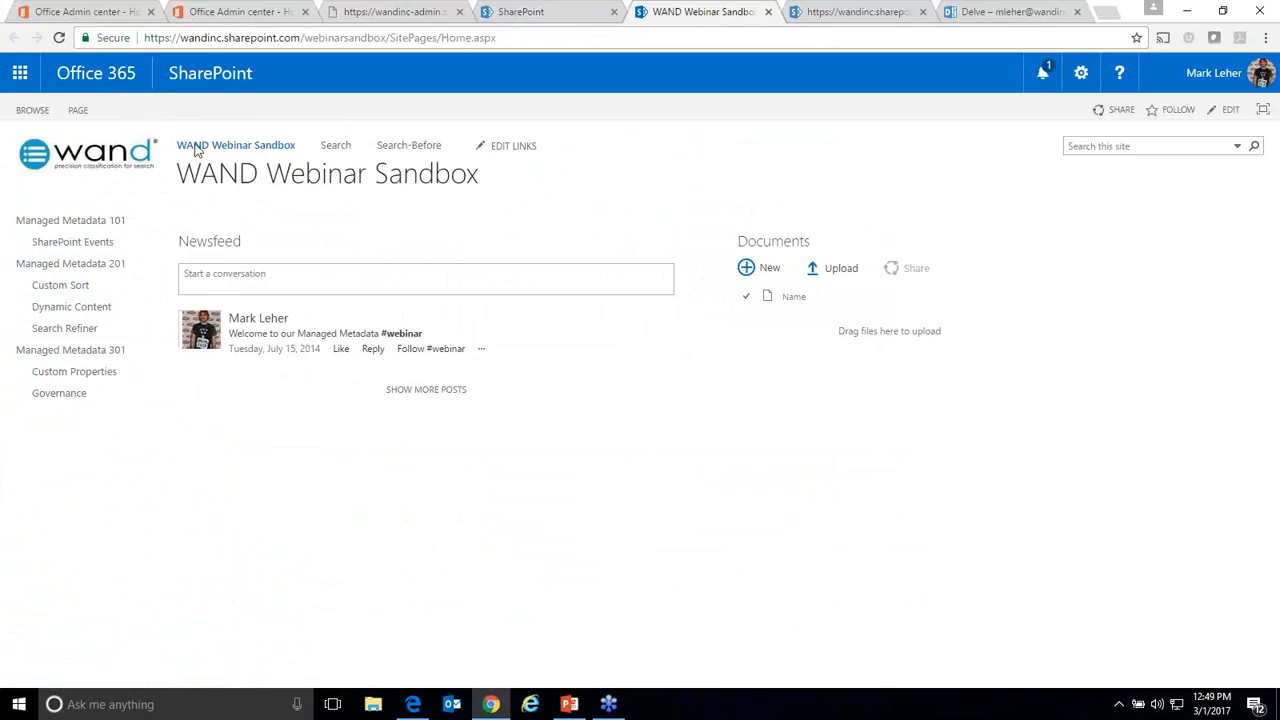
Step: Switch to the term store manager and collapse the Project Name and Project Management term sets in the Webinars group
{"action": "left_click", "coordinate": [860, 11]}
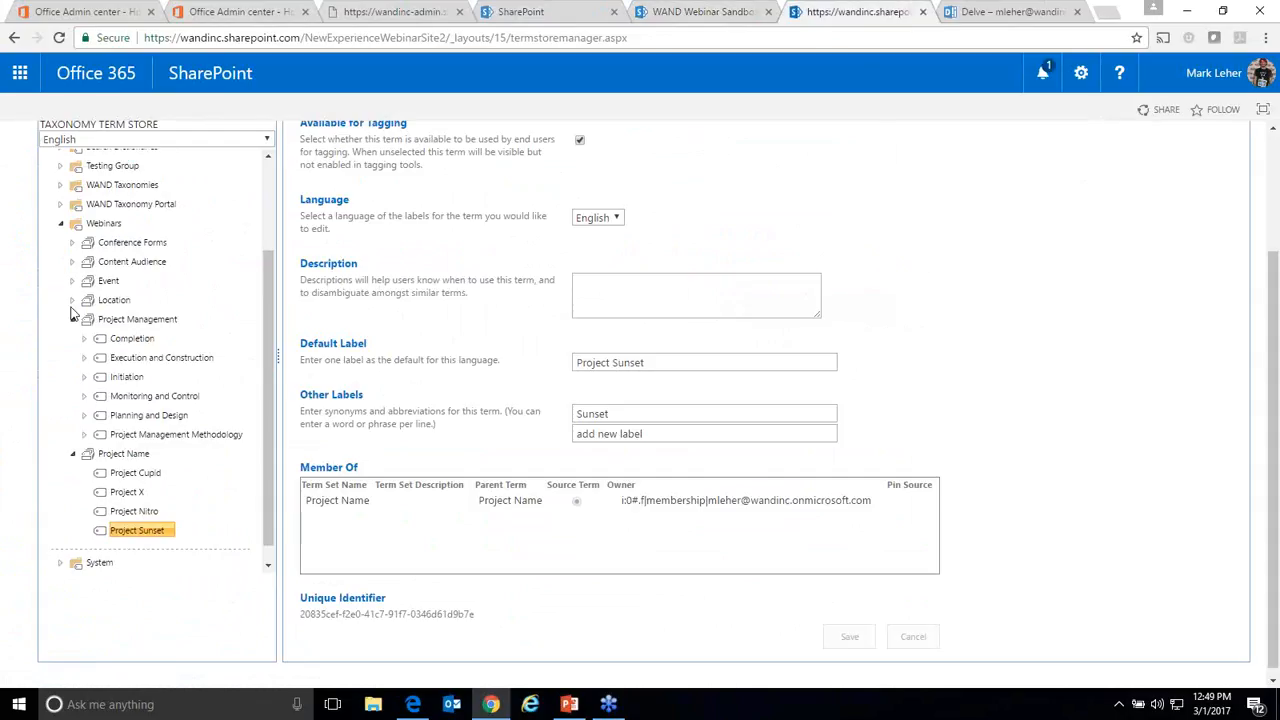
{"action": "left_click", "coordinate": [76, 455]}
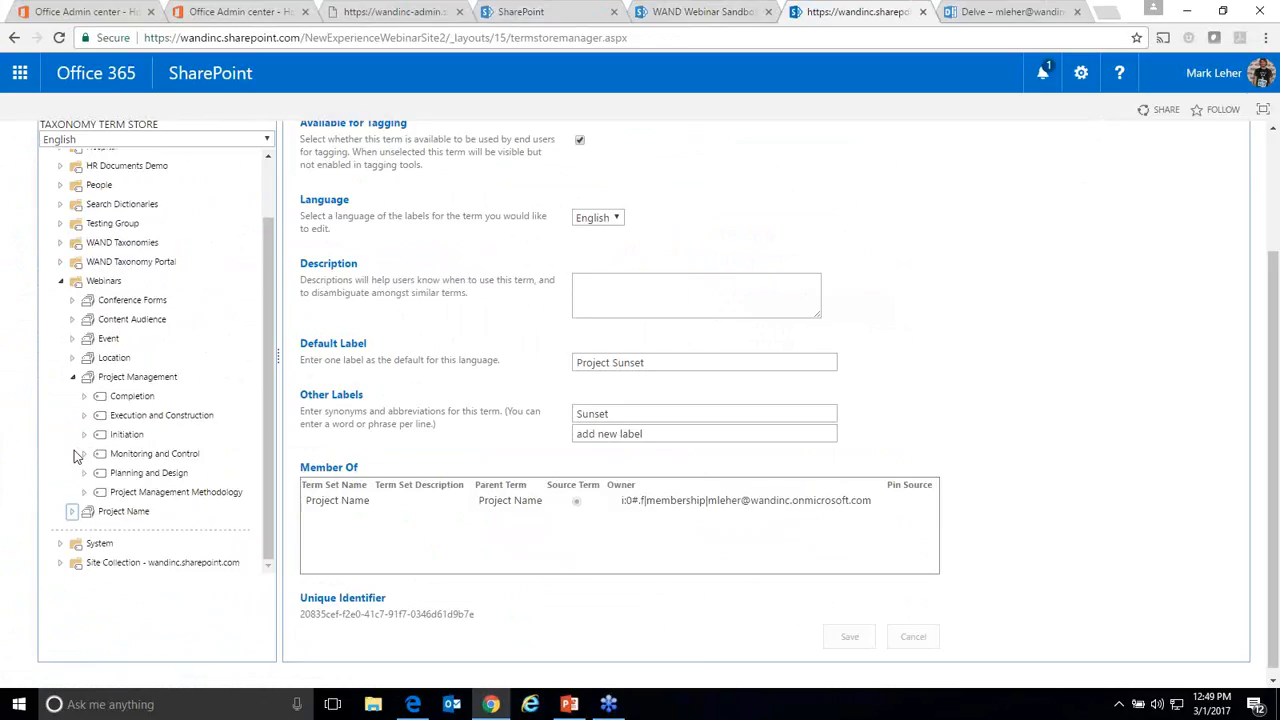
{"action": "left_click", "coordinate": [73, 377]}
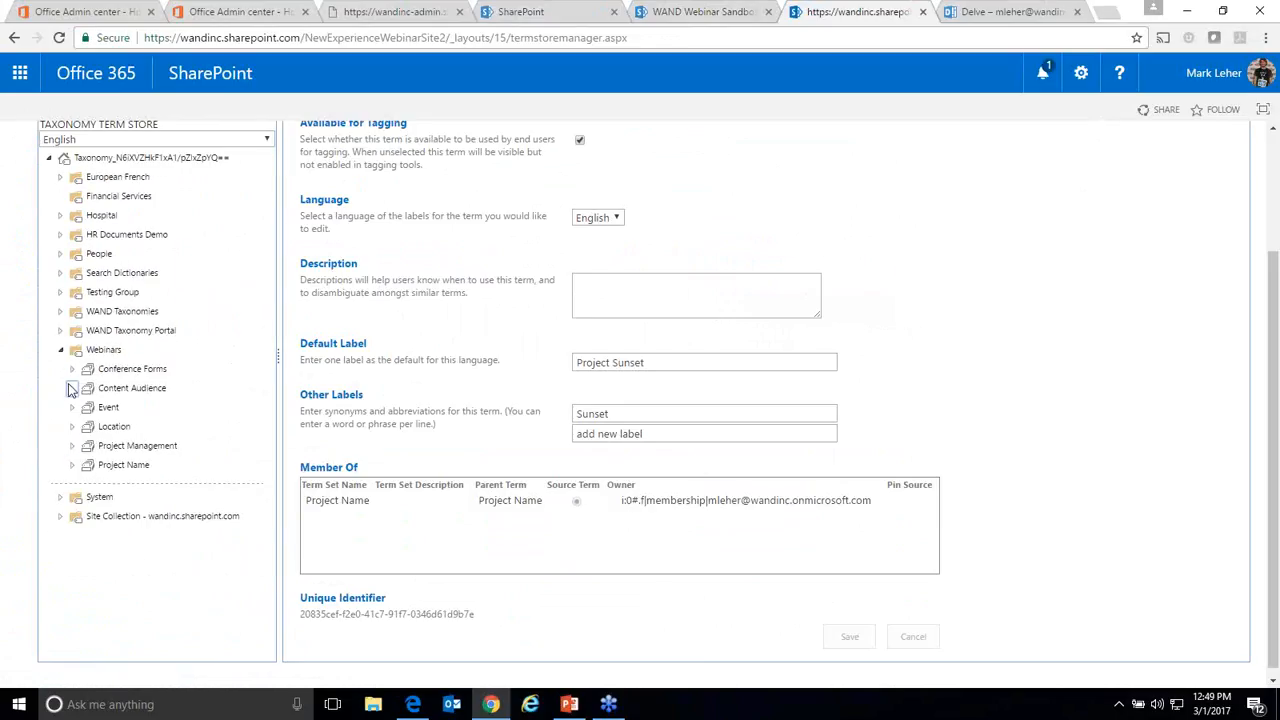
Step: Inspect the Content Audience and Location term sets in the Webinars group, then expand the WAND Taxonomy Portal group
{"action": "left_click", "coordinate": [72, 390]}
{"action": "left_click", "coordinate": [71, 427]}
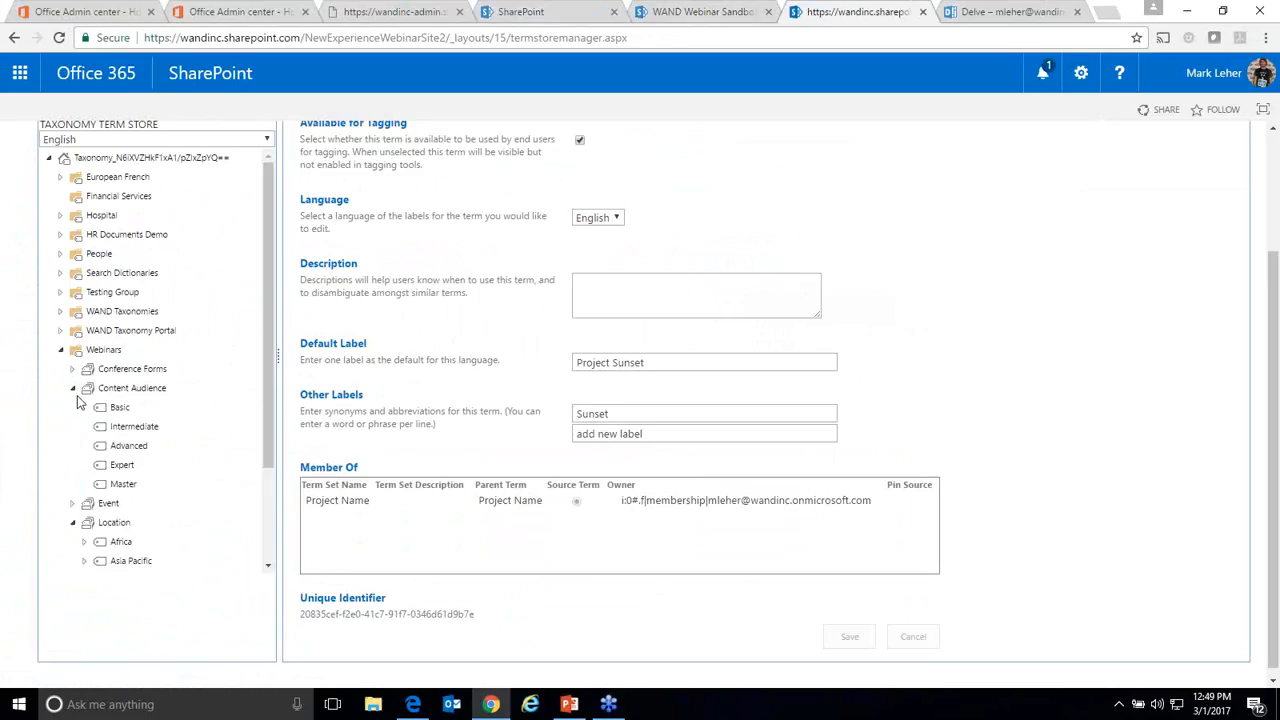
{"action": "left_click", "coordinate": [73, 389]}
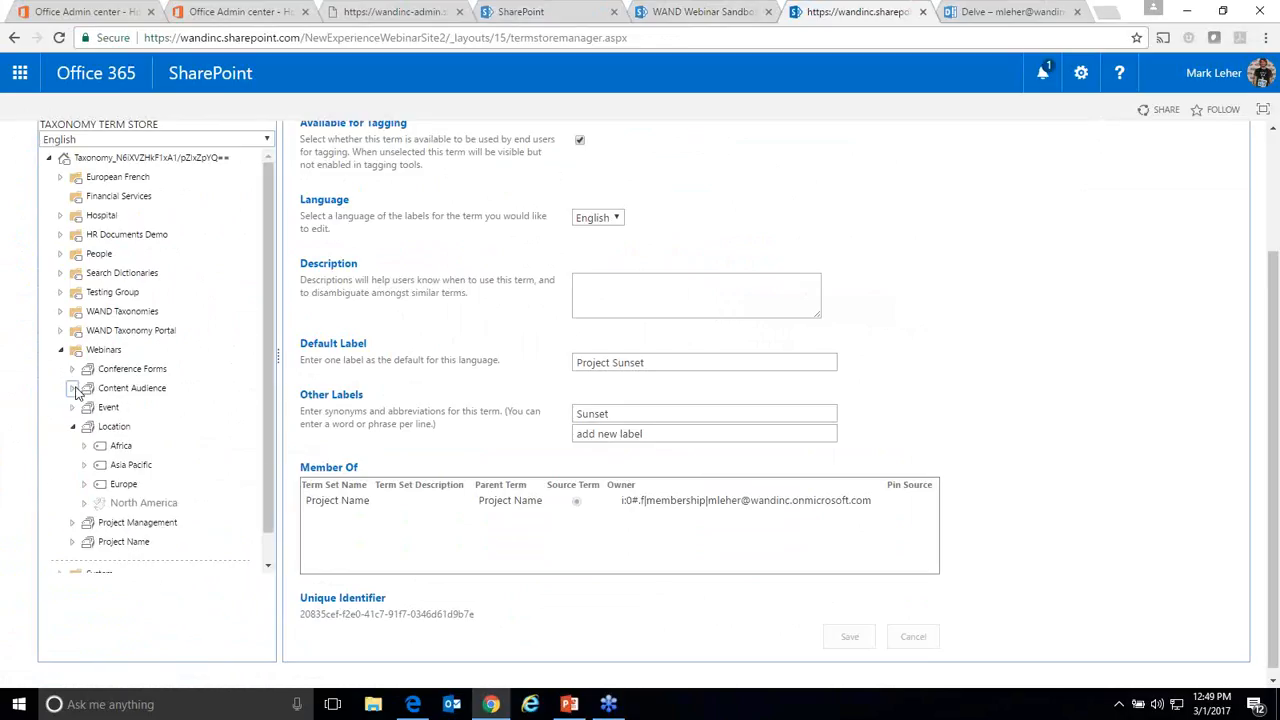
{"action": "left_click", "coordinate": [60, 331]}
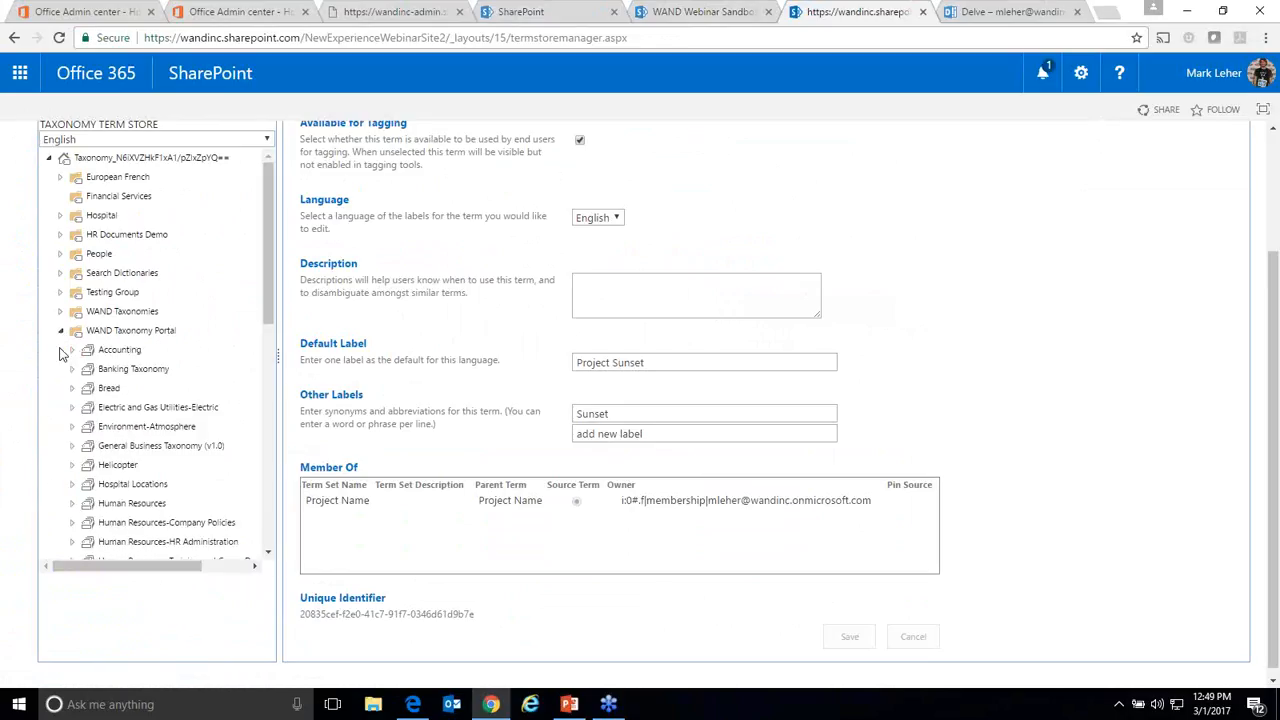
Step: Expand the wandinc.sharepoint.com site collection group in the term store and inspect the pages in its Managed Navigation Demo term set
{"action": "scroll", "coordinate": [59, 354], "scroll_direction": "down", "scroll_amount": 6}
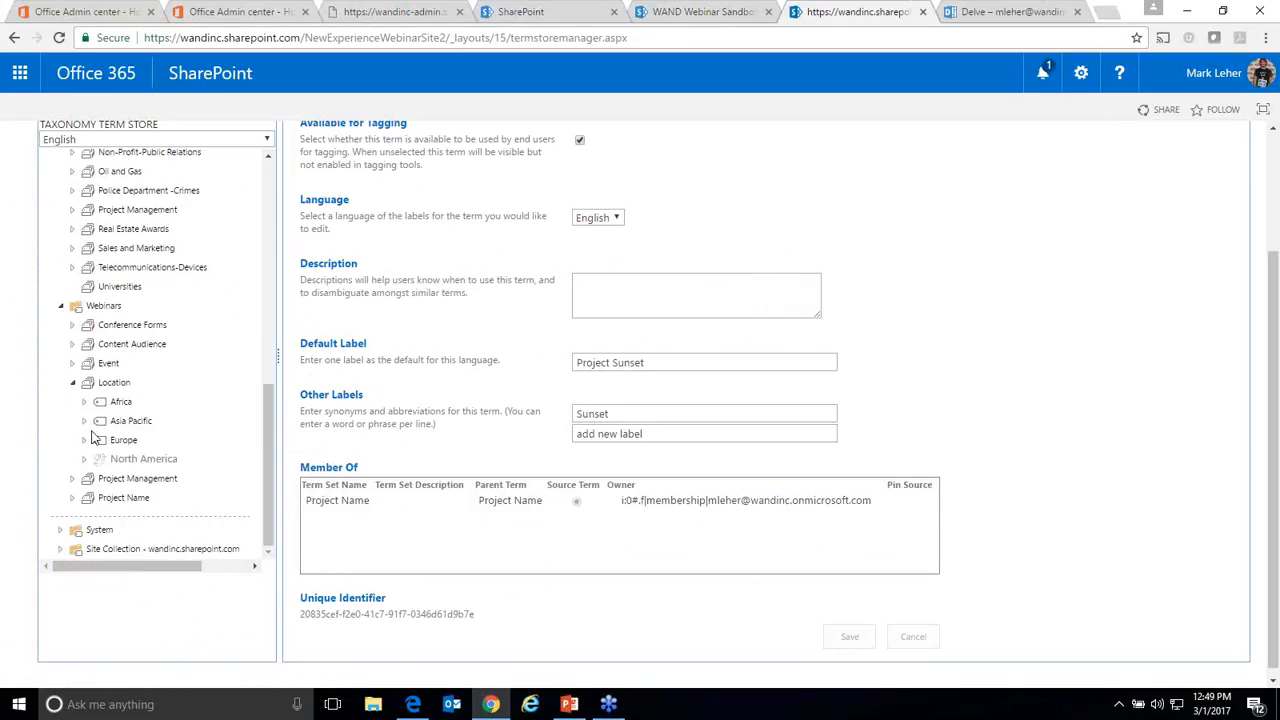
{"action": "left_click", "coordinate": [66, 549]}
{"action": "left_click", "coordinate": [60, 581]}
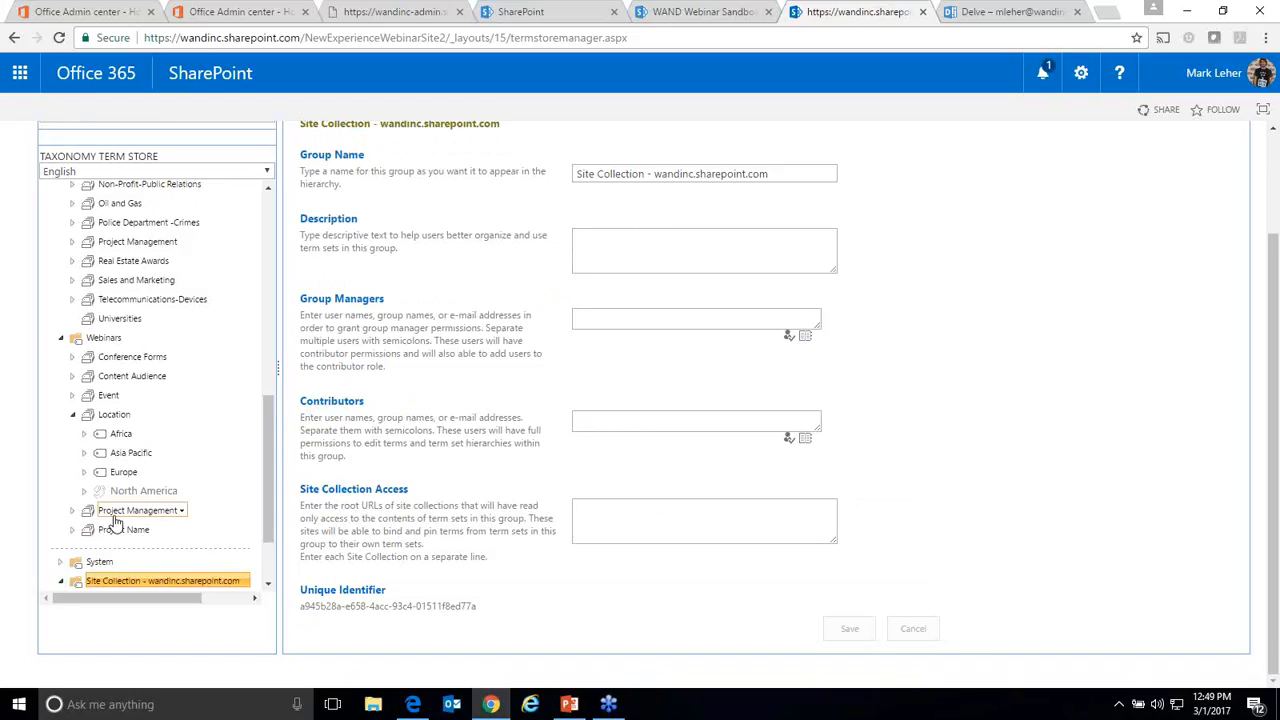
{"action": "scroll", "coordinate": [115, 523], "scroll_direction": "down", "scroll_amount": 2}
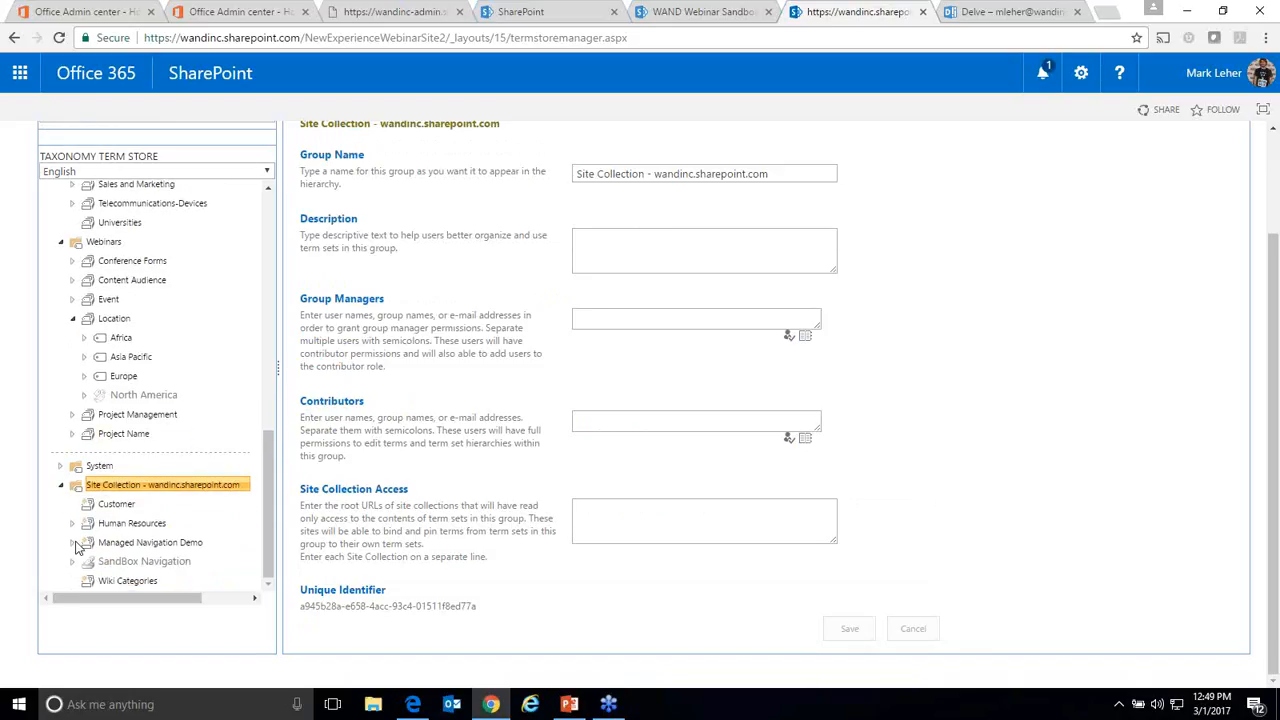
{"action": "left_click", "coordinate": [74, 543]}
{"action": "scroll", "coordinate": [90, 550], "scroll_direction": "down", "scroll_amount": 1}
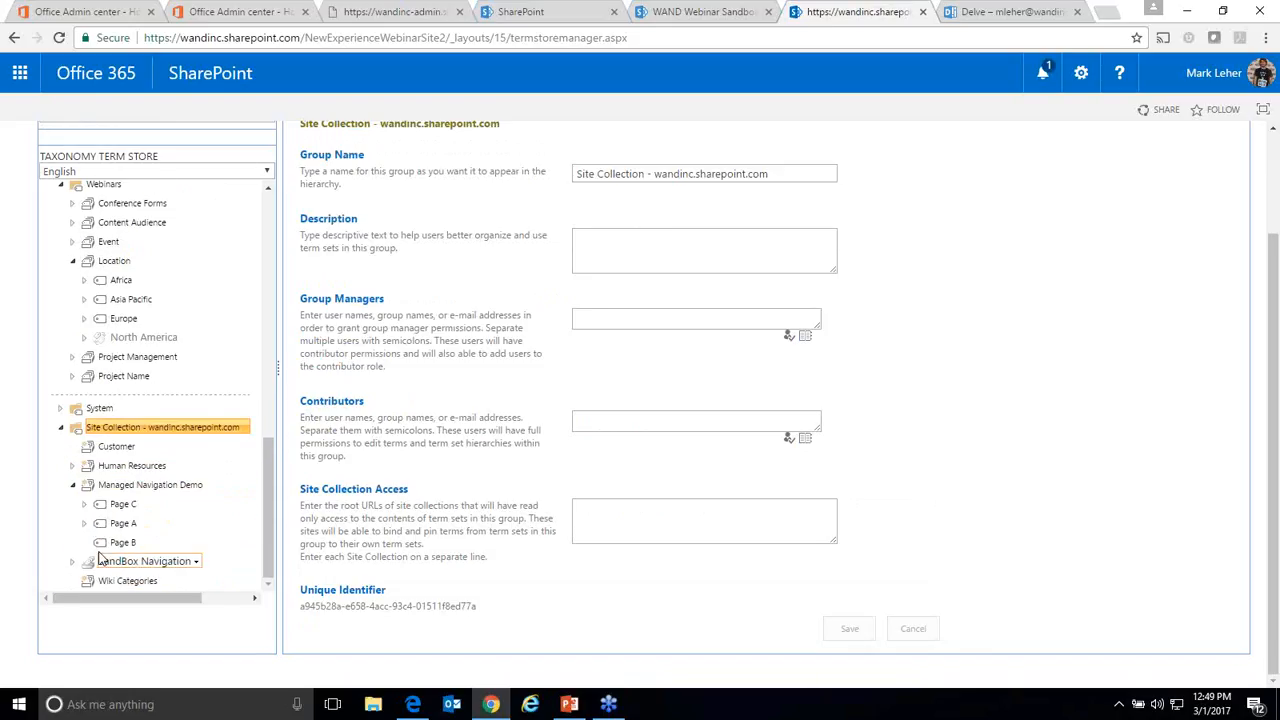
{"action": "left_click", "coordinate": [72, 485]}
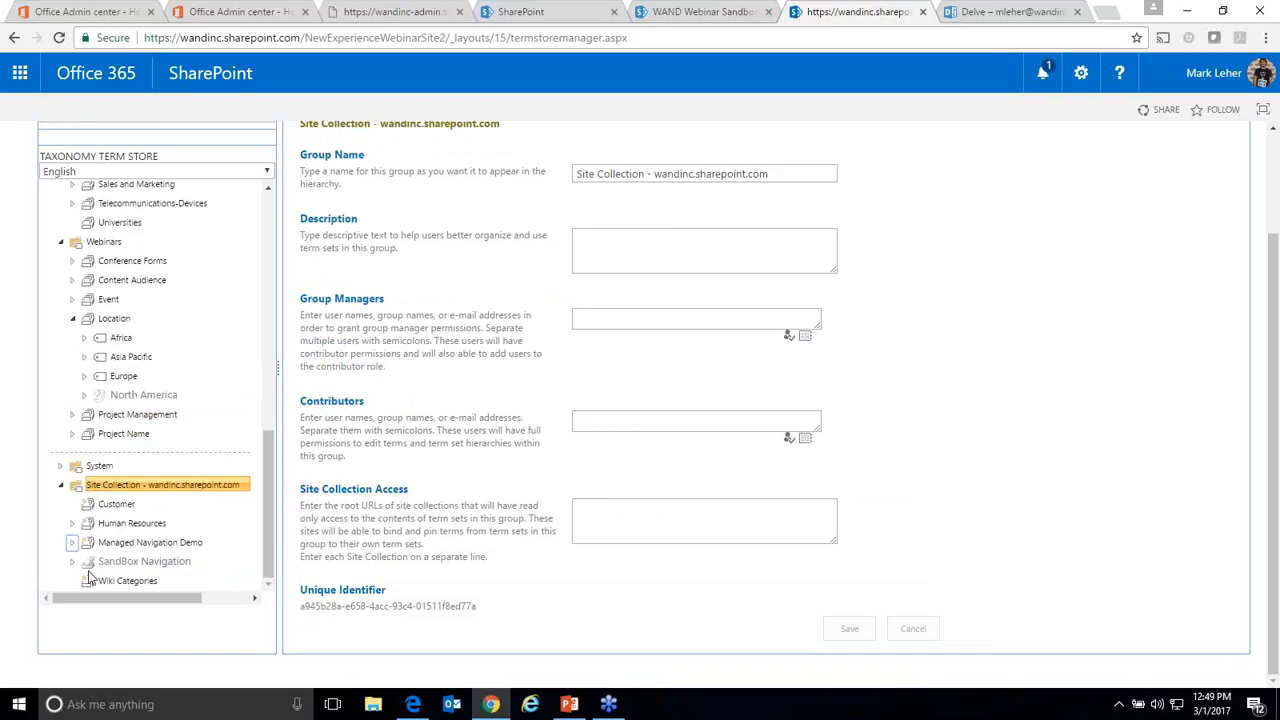
Step: Switch to the WAND Webinar Sandbox site, open its SharePoint Events page and view the SharePointEvents library in full
{"action": "left_click", "coordinate": [703, 11]}
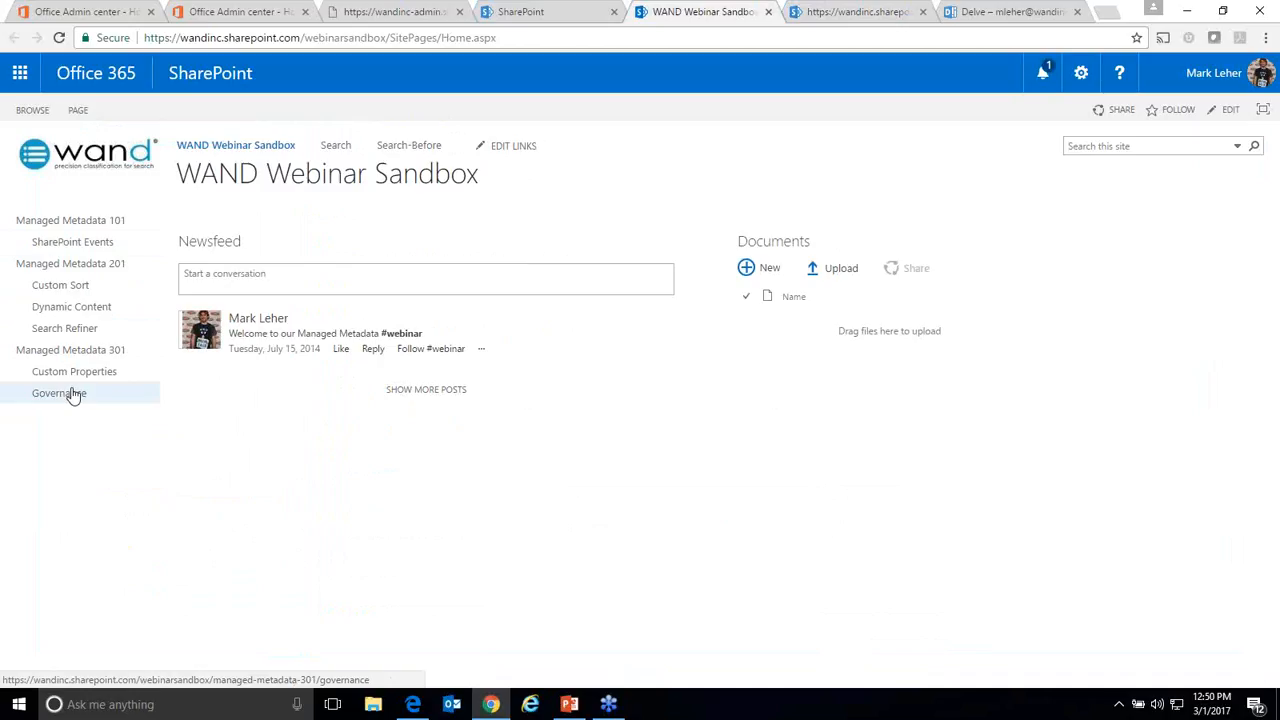
{"action": "left_click", "coordinate": [40, 251]}
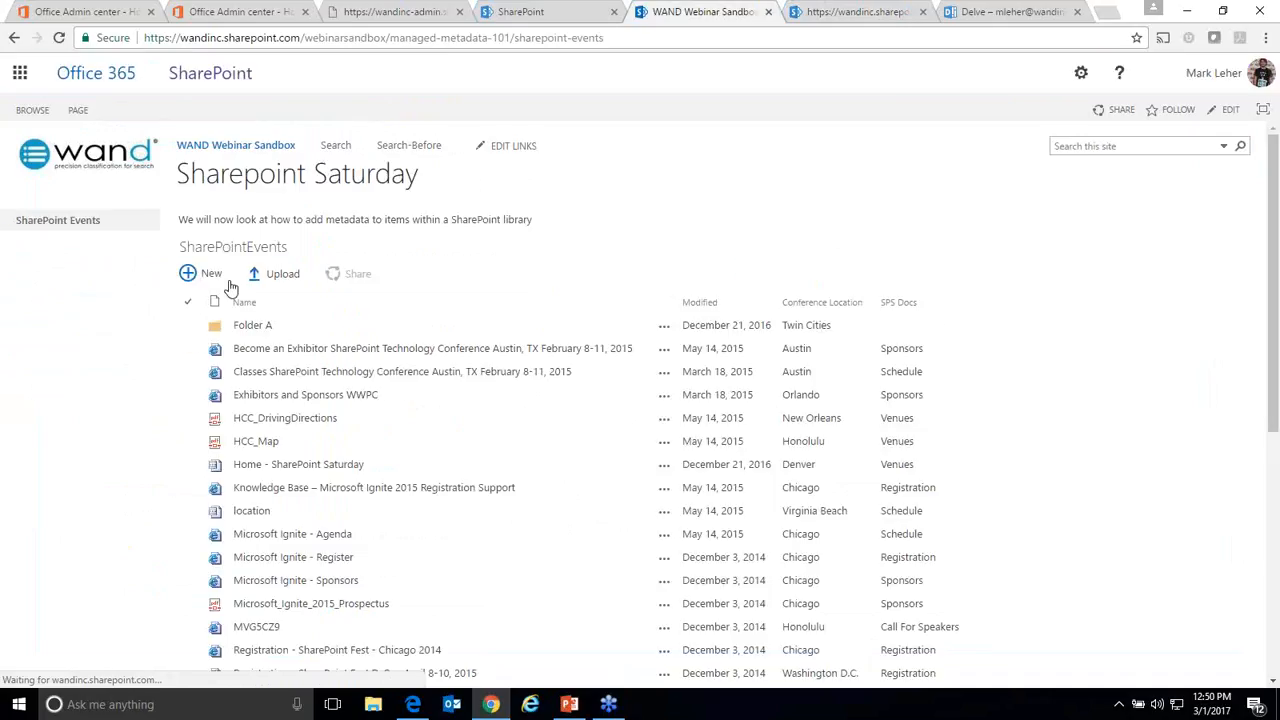
{"action": "left_click", "coordinate": [236, 248]}
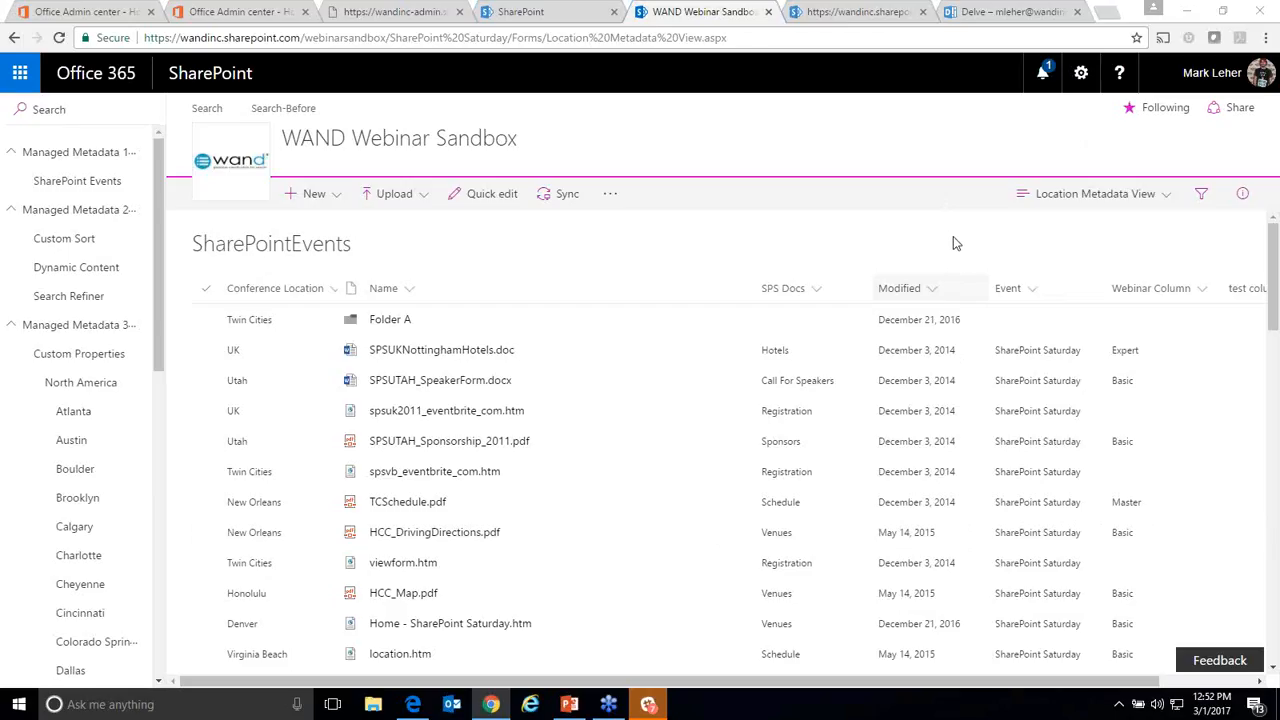
Step: Switch to Delve, view the home page and the favorites, and open the New Experience WEbinar board
{"action": "left_click", "coordinate": [978, 8]}
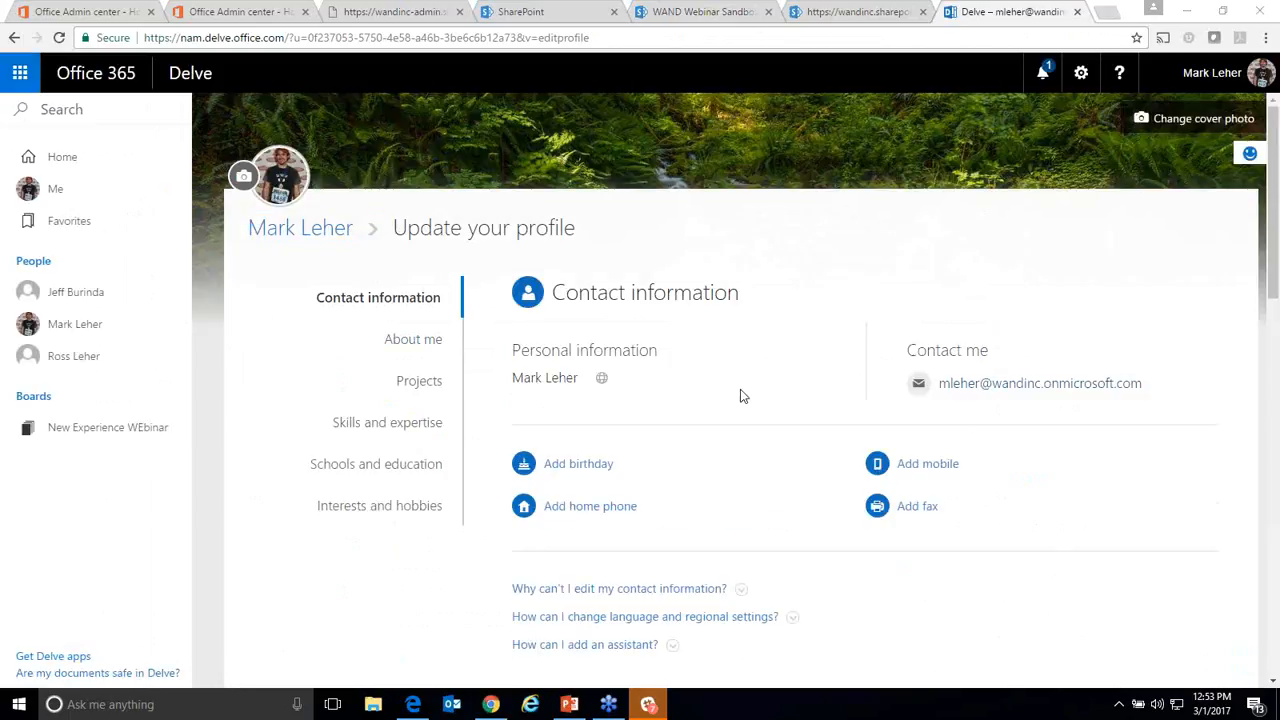
{"action": "left_click", "coordinate": [92, 157]}
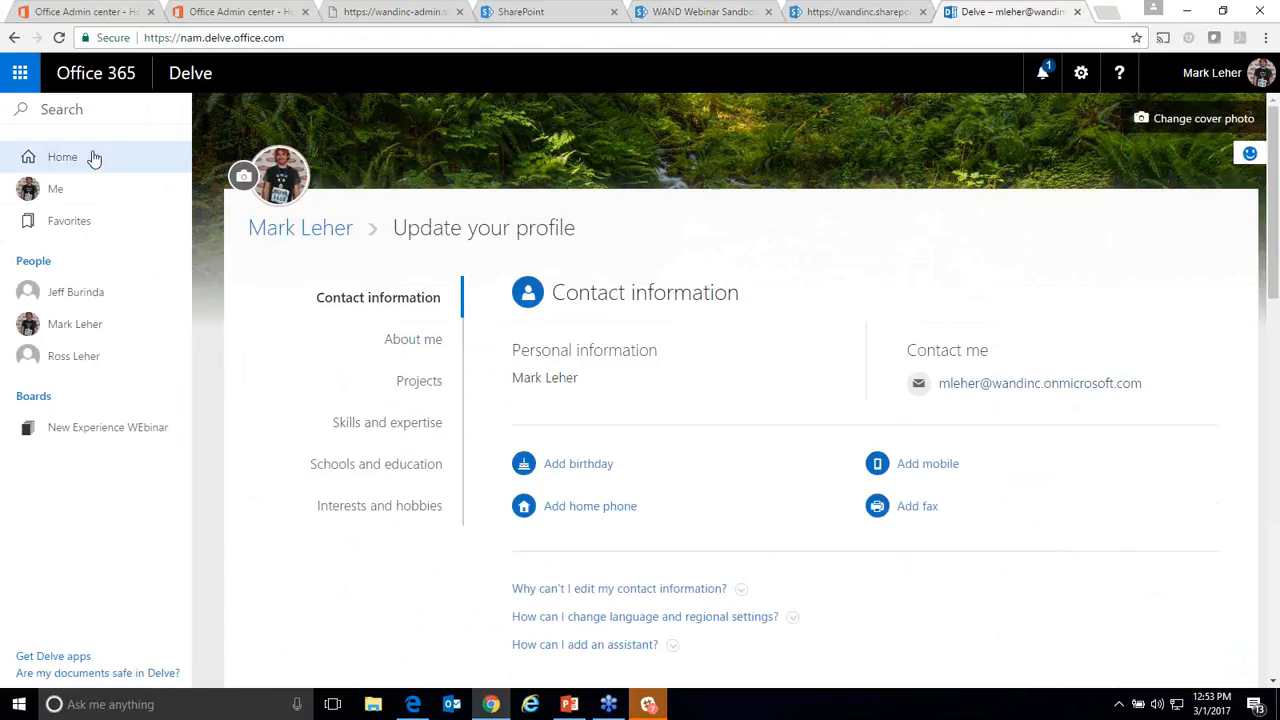
{"action": "left_click", "coordinate": [85, 228]}
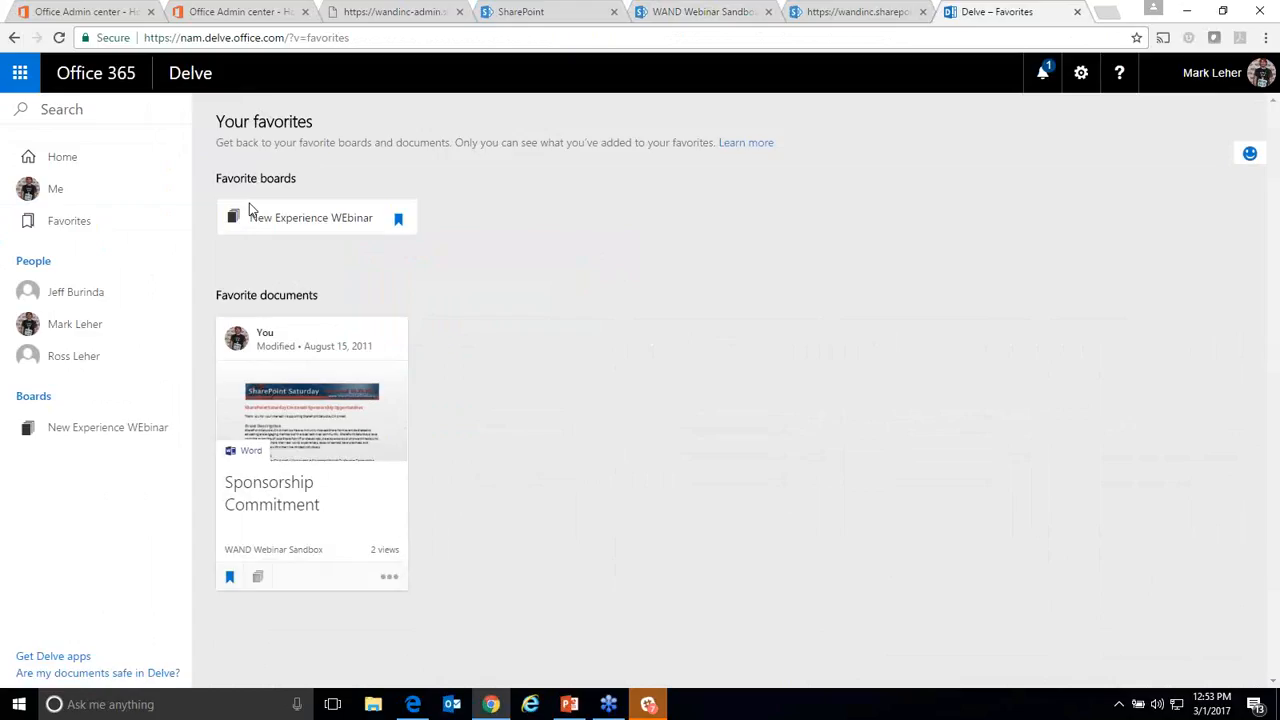
{"action": "left_click", "coordinate": [267, 215]}
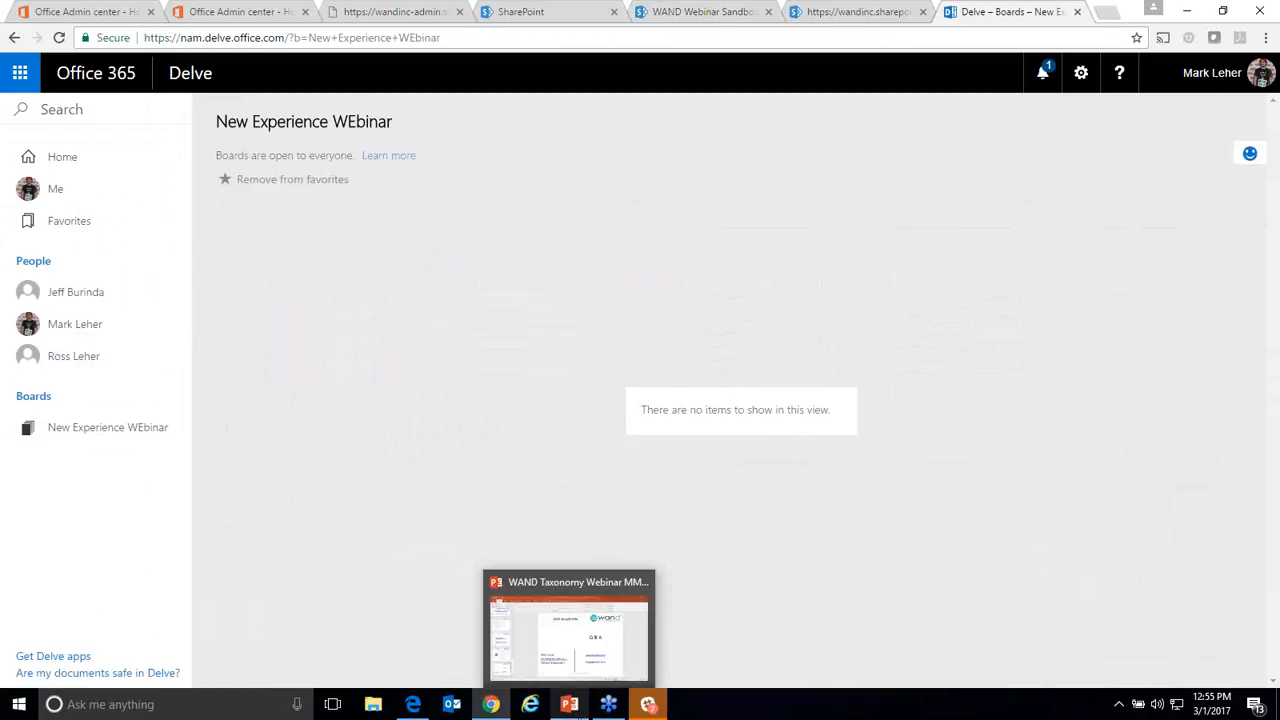
Step: Switch to the PowerPoint webinar presentation and start the slide show from the Q & A slide
{"action": "left_click", "coordinate": [583, 712]}
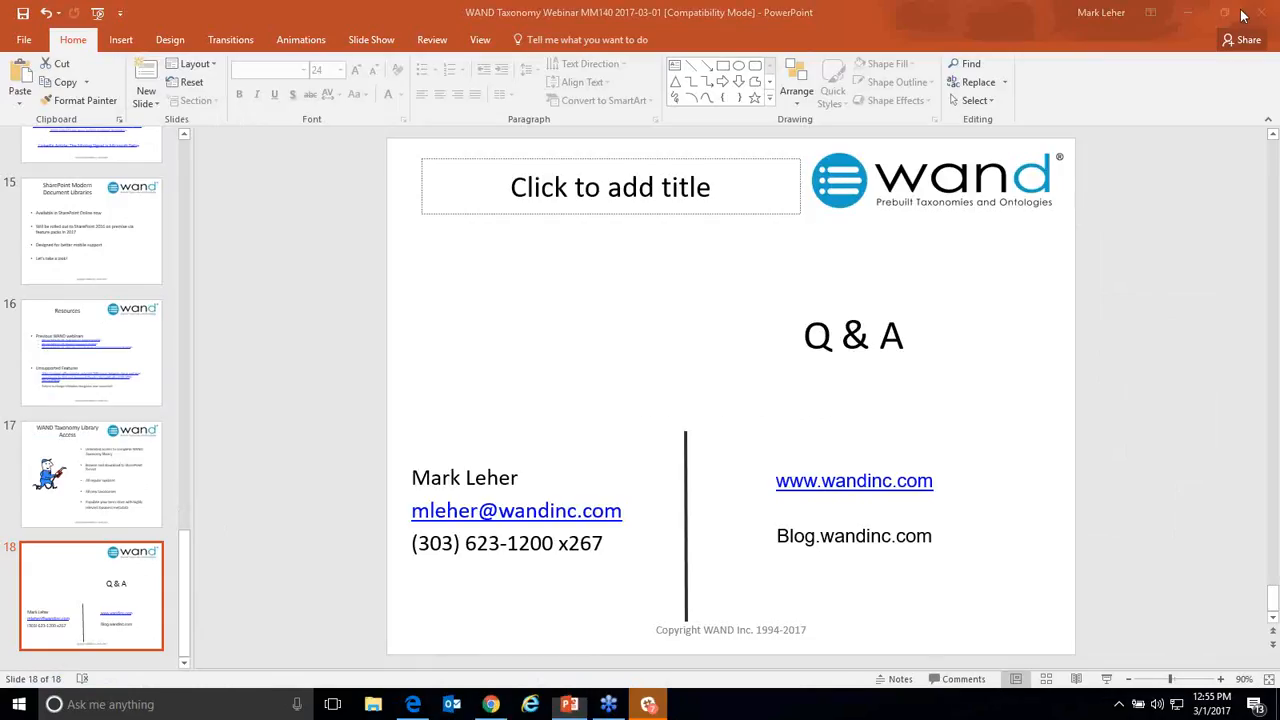
{"action": "left_click", "coordinate": [1107, 680]}
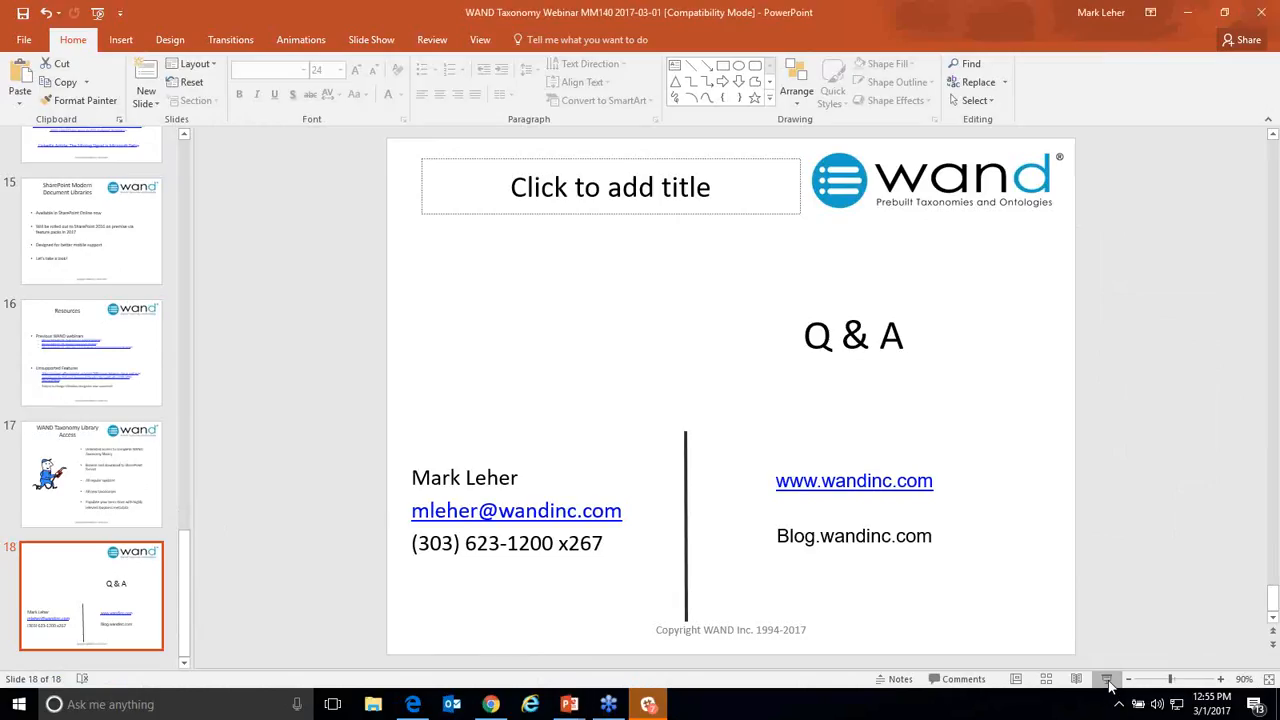